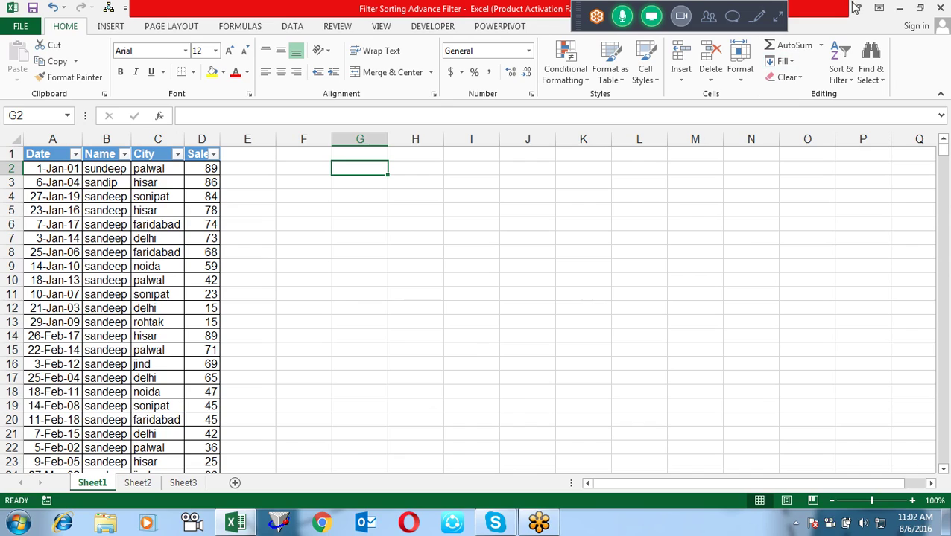
- Minimize Excel and play 12.Lookup and Refernce-2 from Videos > Recordings > Advance Excel 1030
click(899, 7)
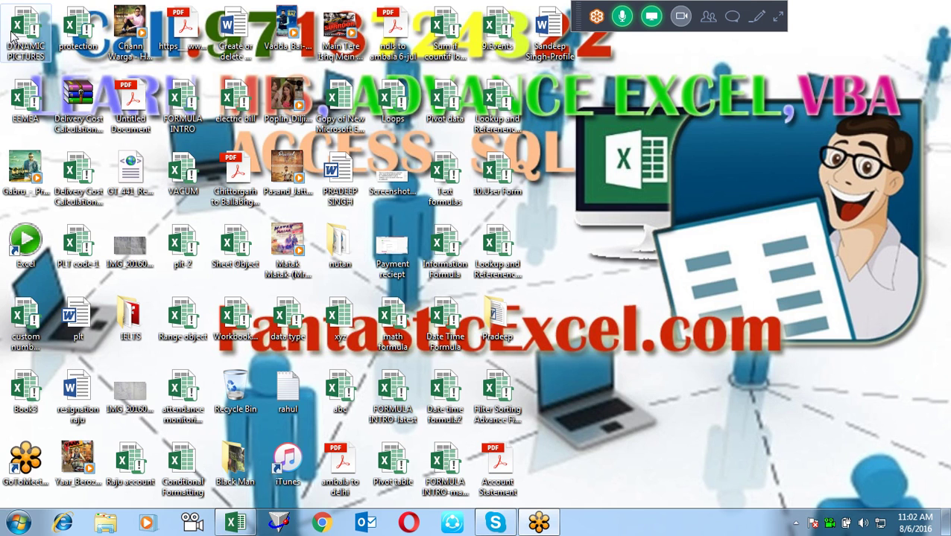
click(10, 239)
double_click(11, 240)
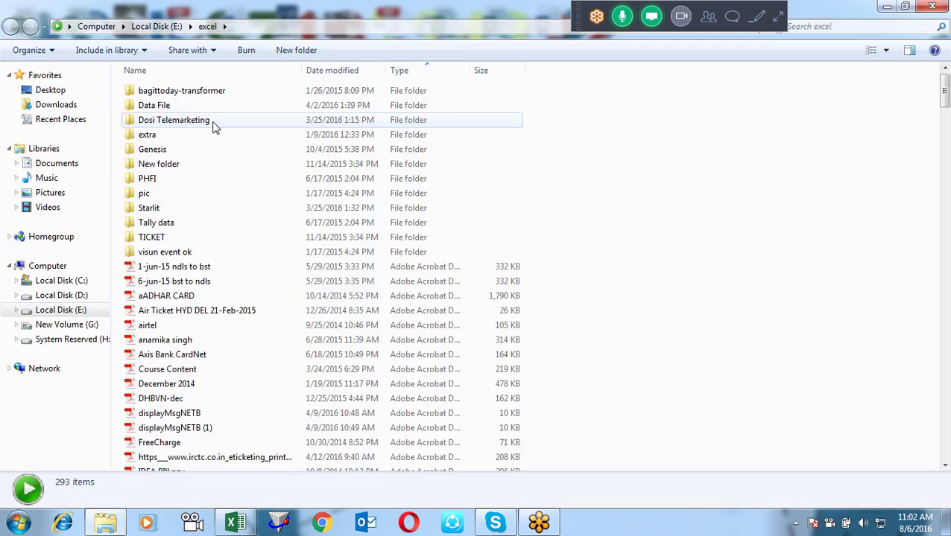
click(62, 207)
double_click(179, 161)
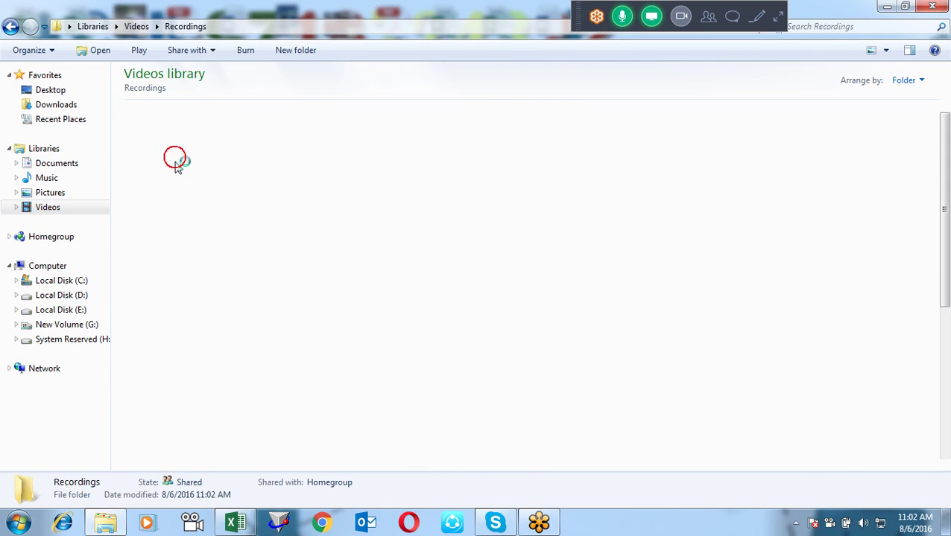
click(220, 136)
double_click(219, 136)
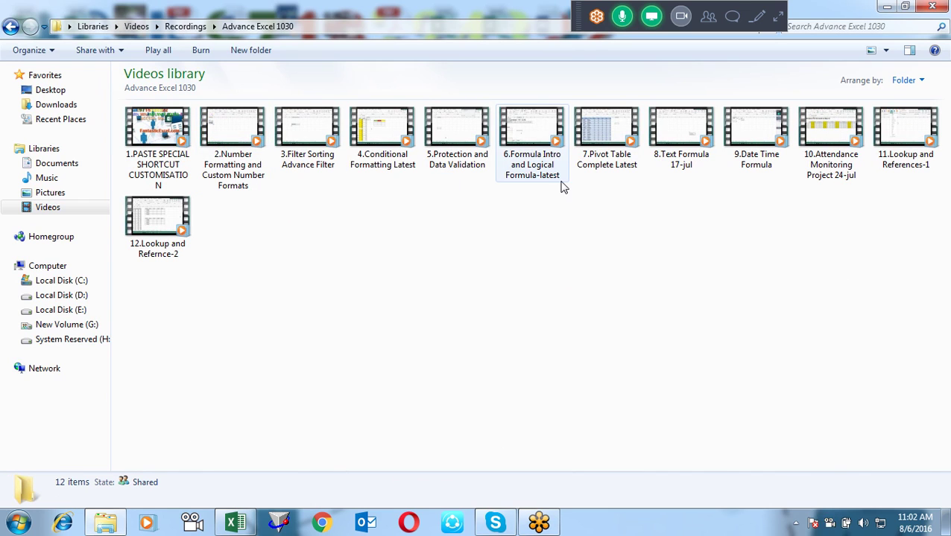
click(179, 228)
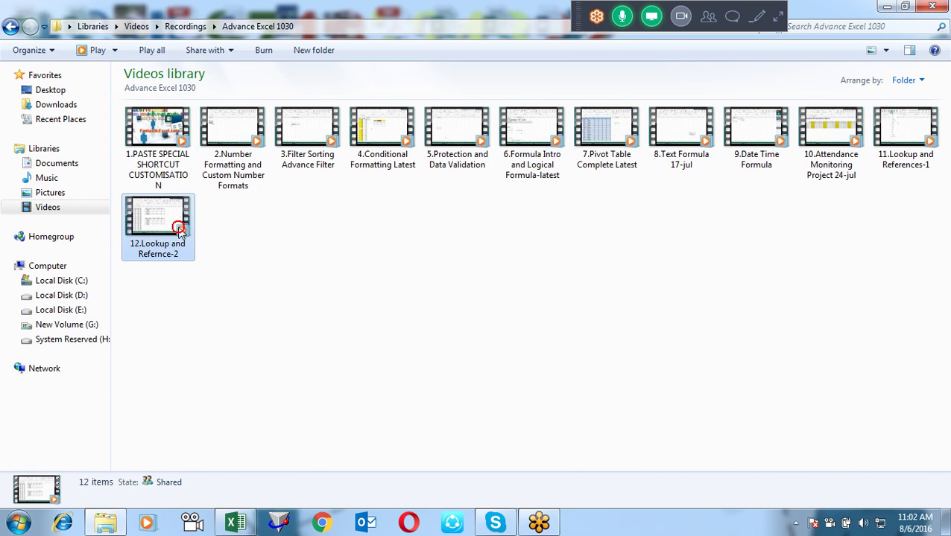
double_click(179, 228)
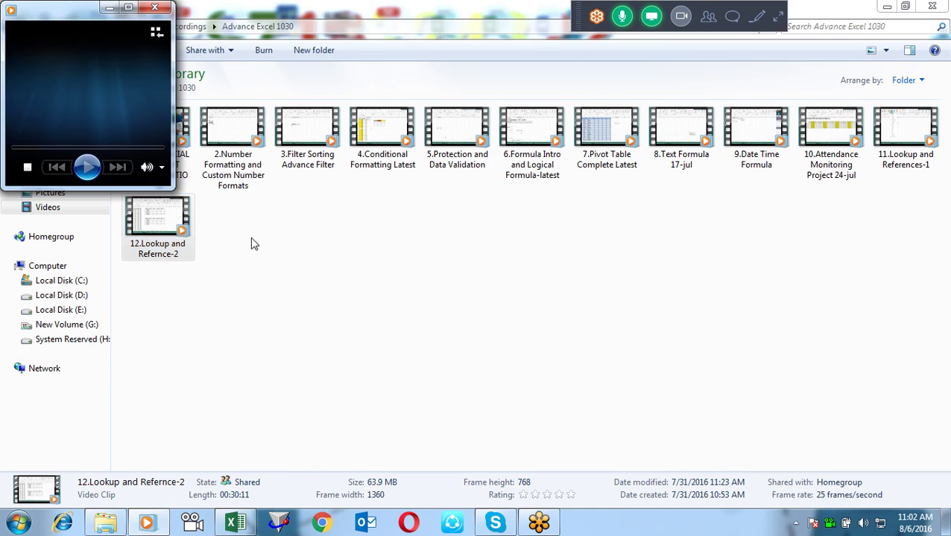
- Watch full screen, skip ahead to the OFFSet YTD results near 30:03, then close the player
double_click(157, 217)
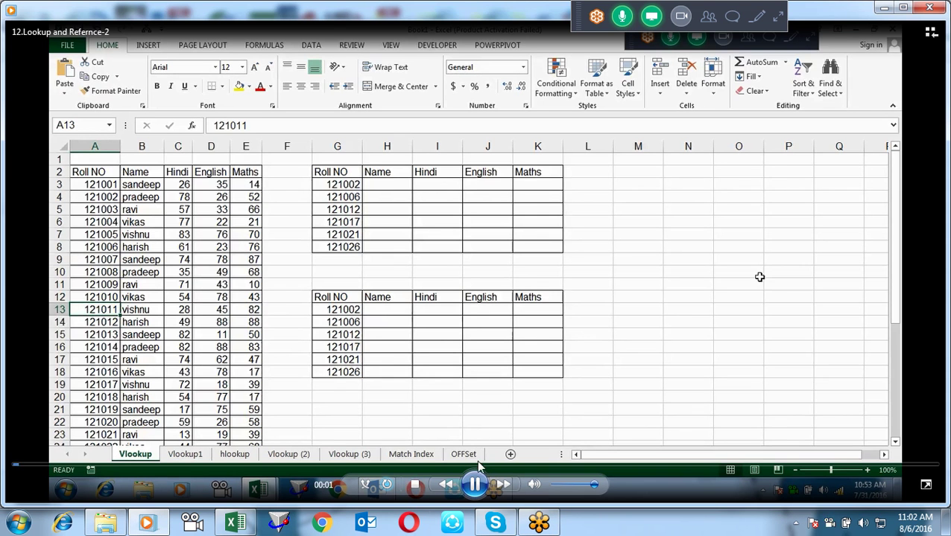
click(477, 486)
click(781, 462)
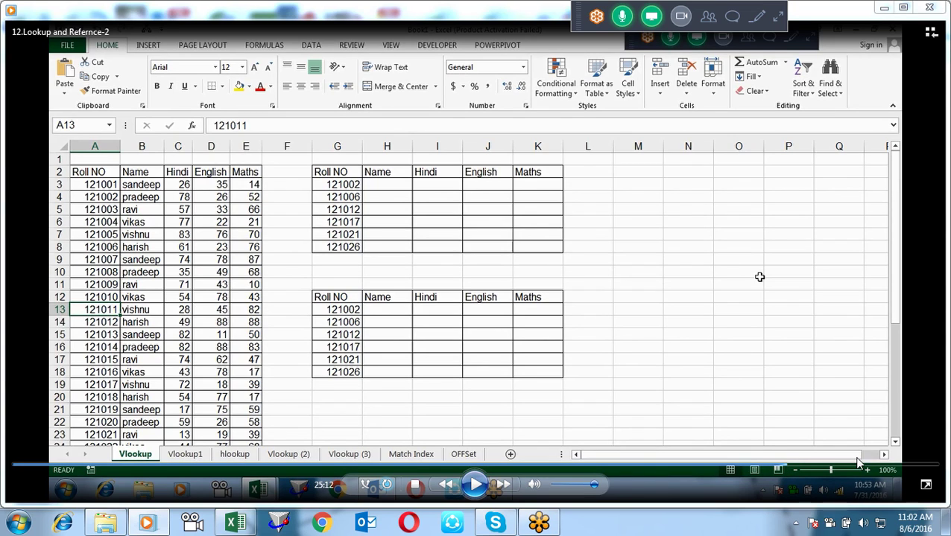
click(857, 464)
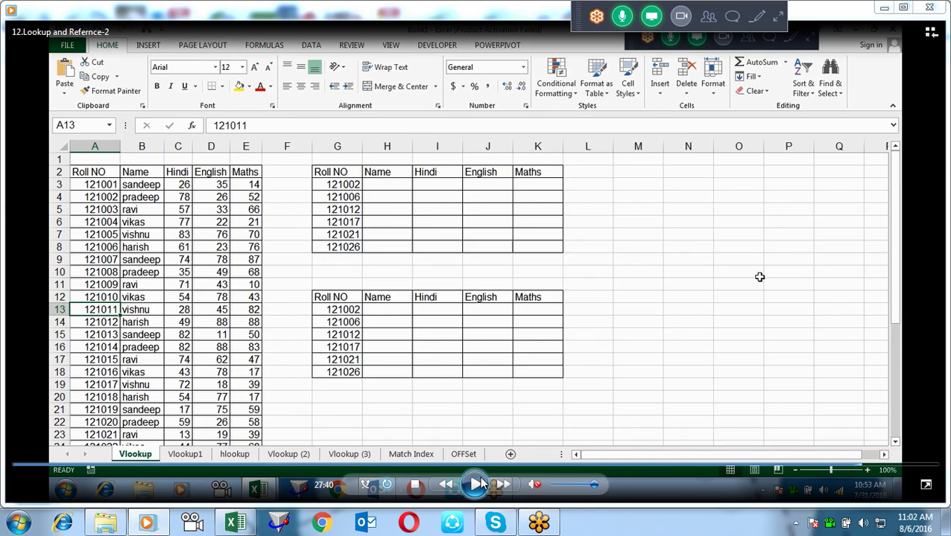
click(475, 485)
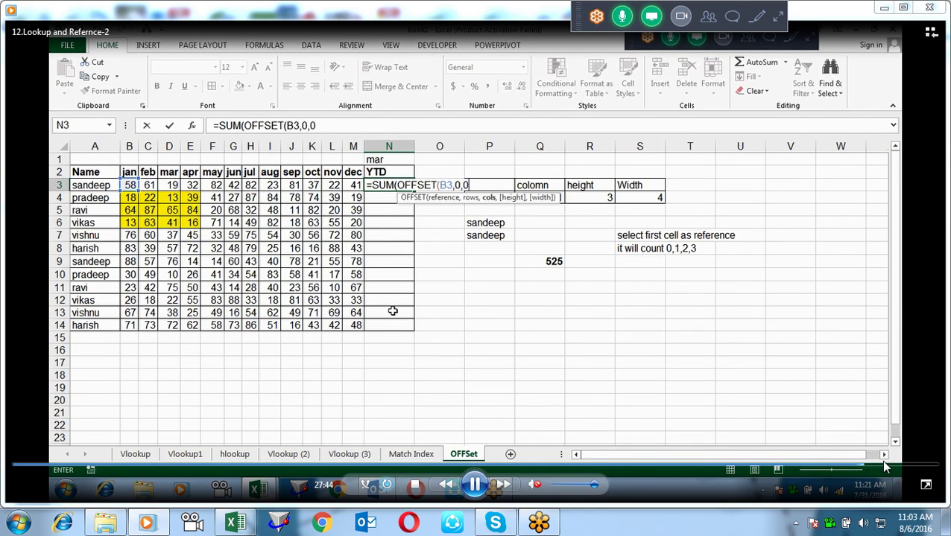
click(930, 467)
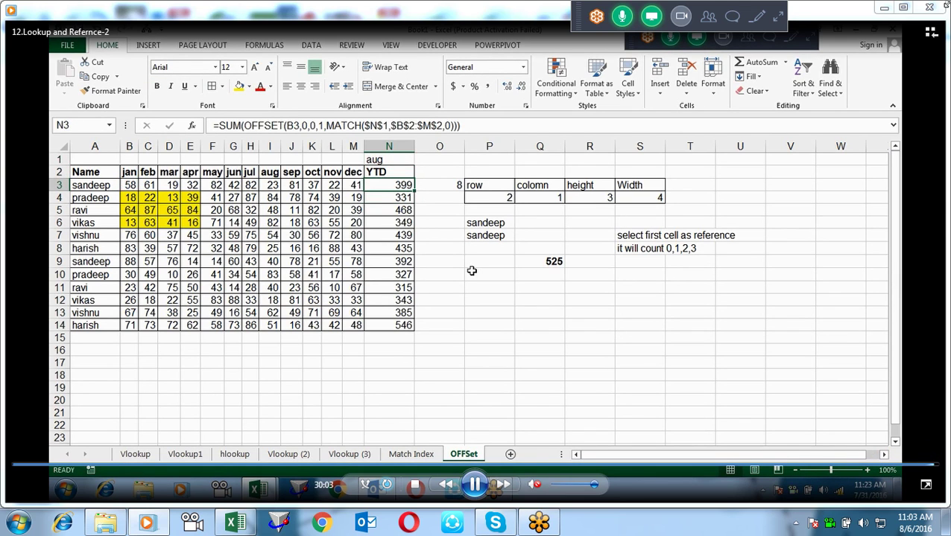
click(929, 7)
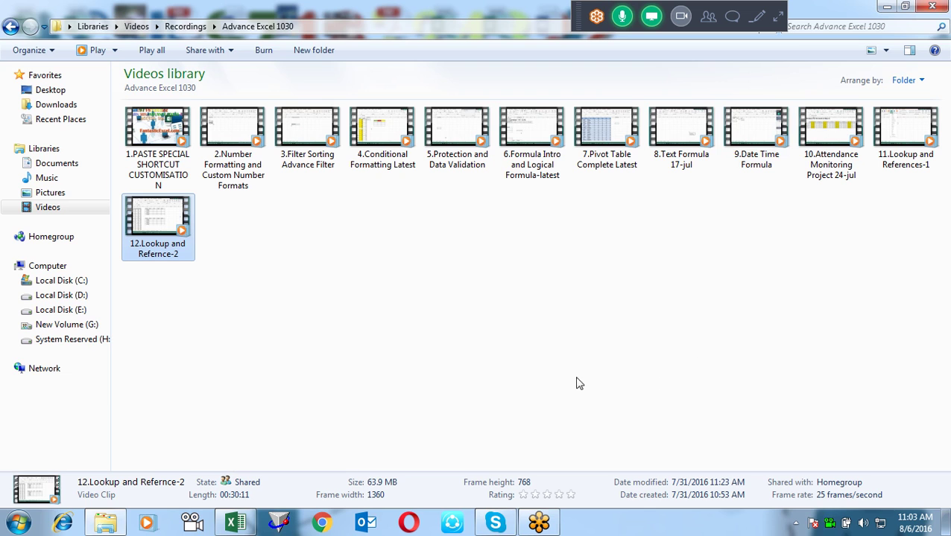
- Back in the workbook, enter =COUNT(D1:D674) in F2 to count the Sales entries
click(235, 522)
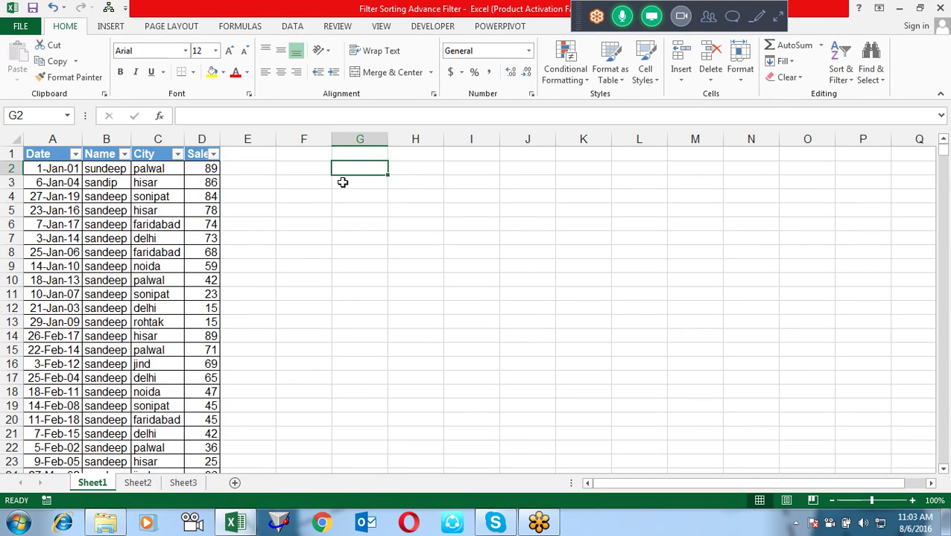
click(316, 183)
click(321, 169)
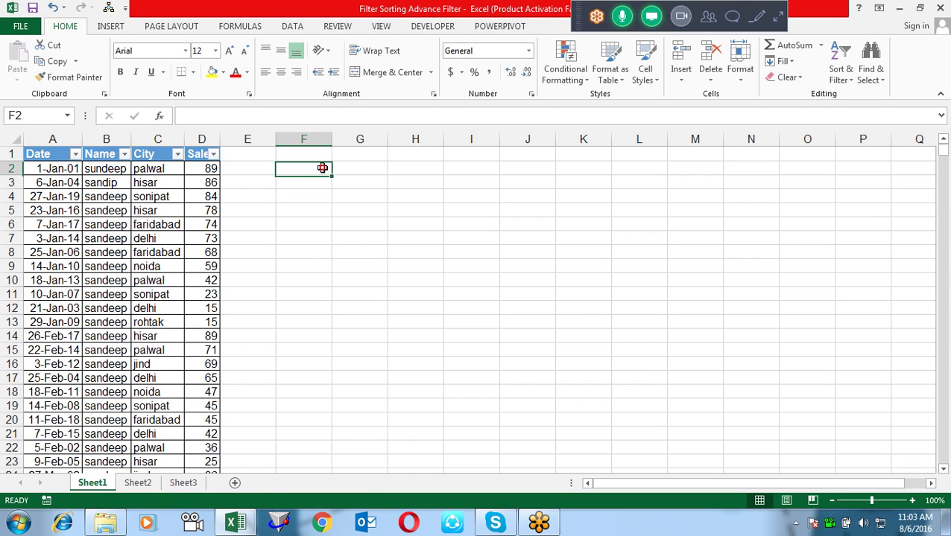
text(=)
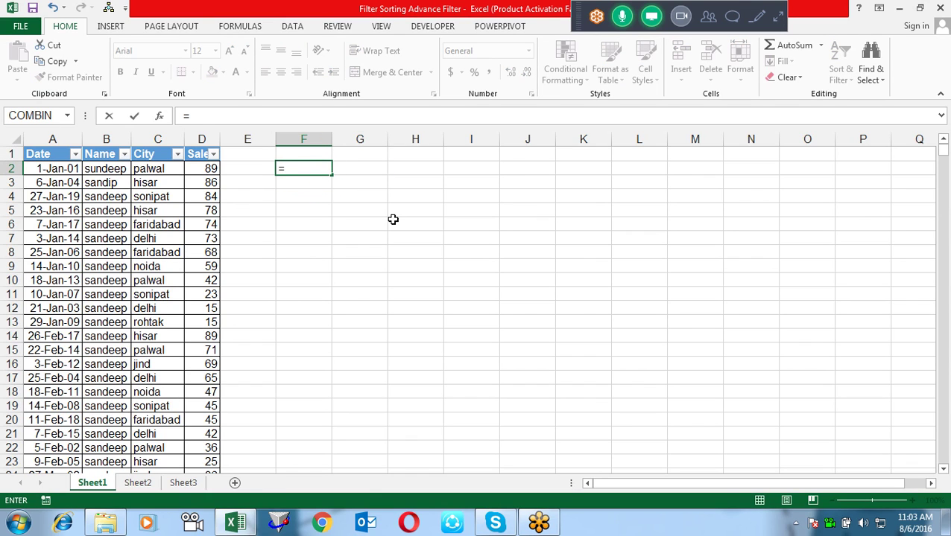
text(COUNT()
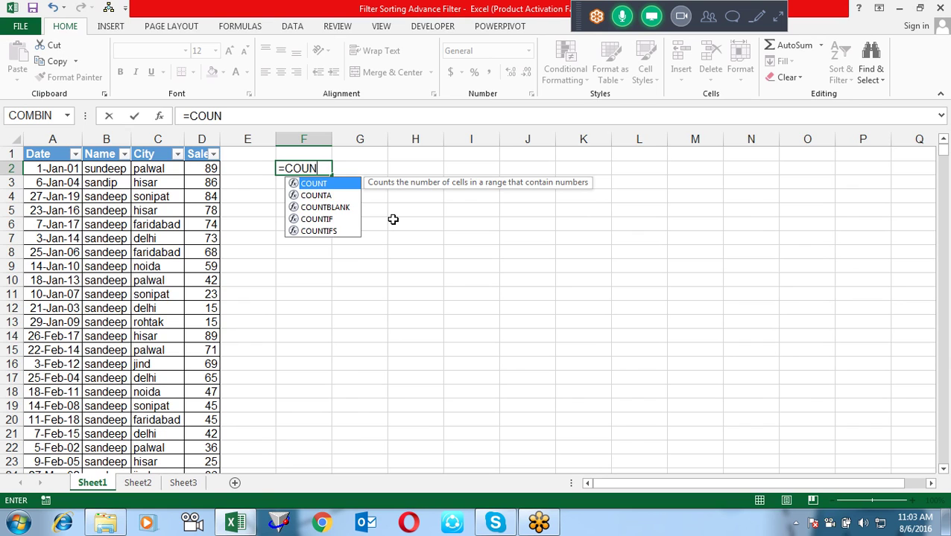
key(Tab)
key(Left)
key(Left)
key(Up)
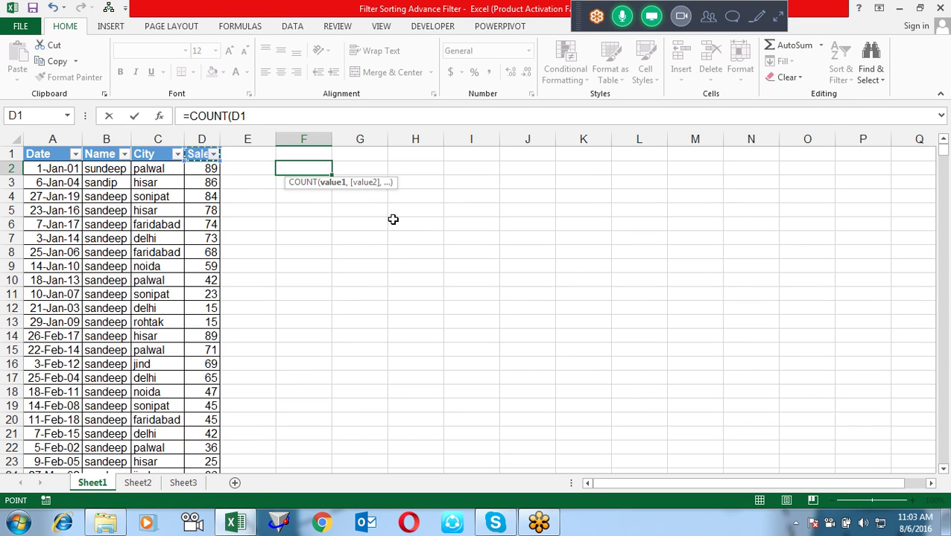
key(ctrl+shift+Down)
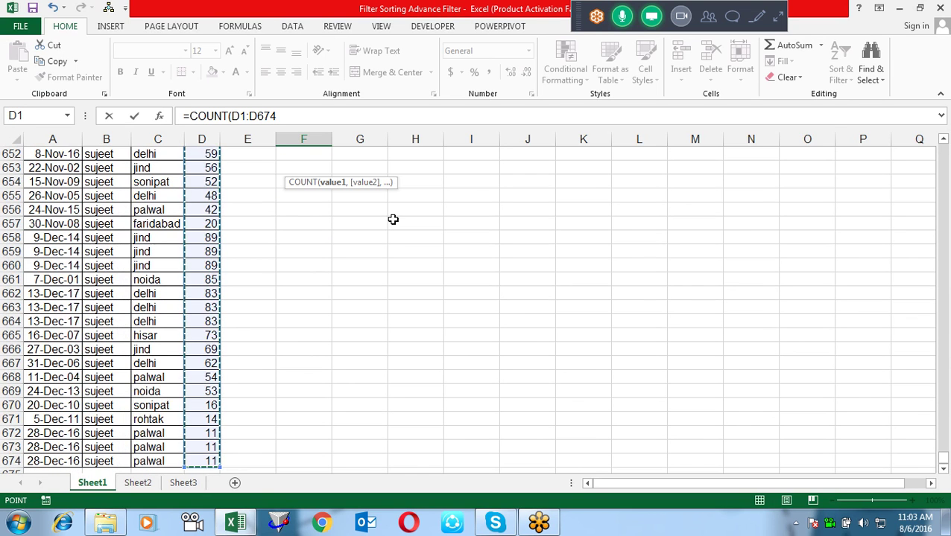
key(Return)
- Add a COUNT header in F1 and begin the COUNTA header in G1
key(Up)
key(Up)
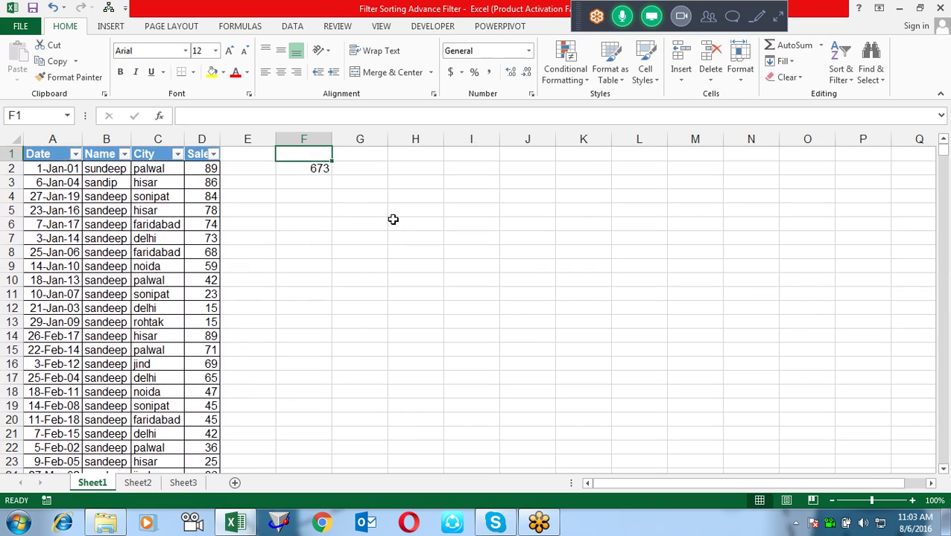
text(COUNT)
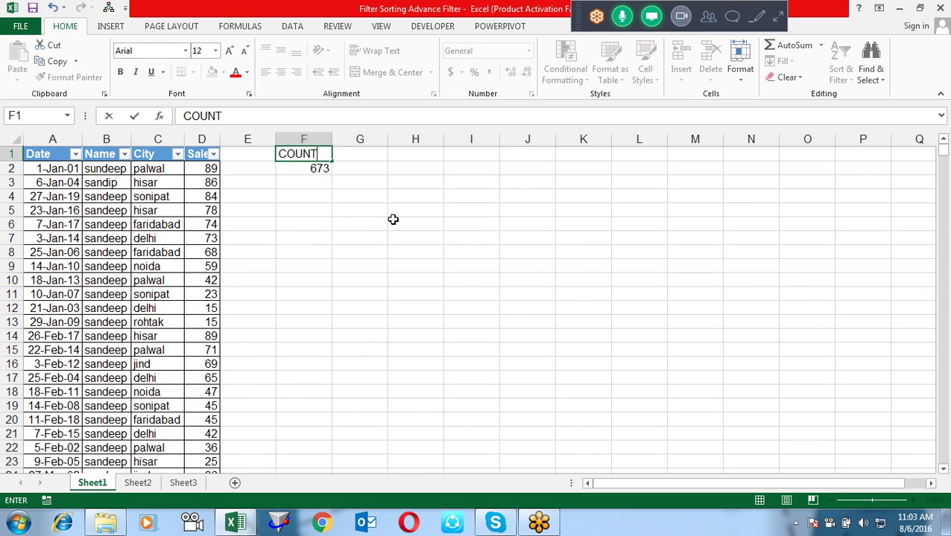
key(Return)
key(Return)
key(Up)
key(Up)
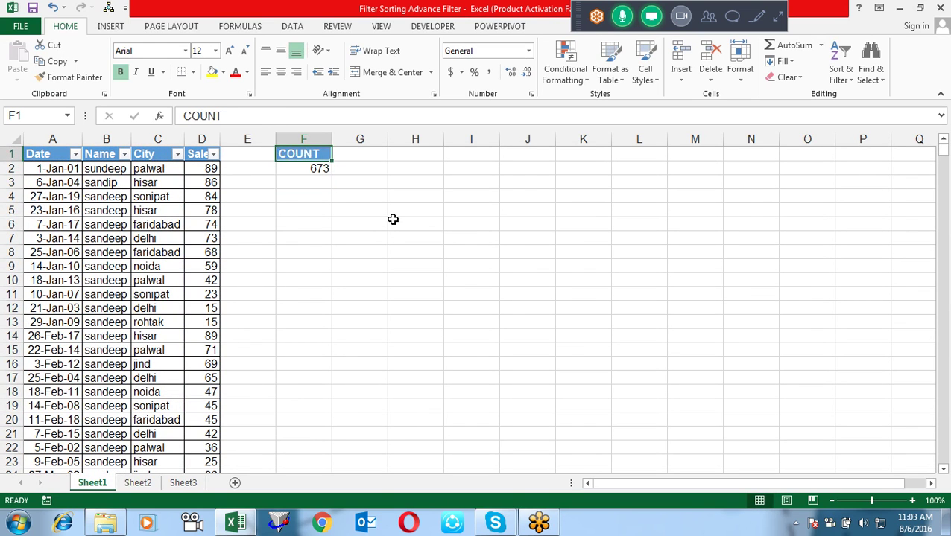
key(Right)
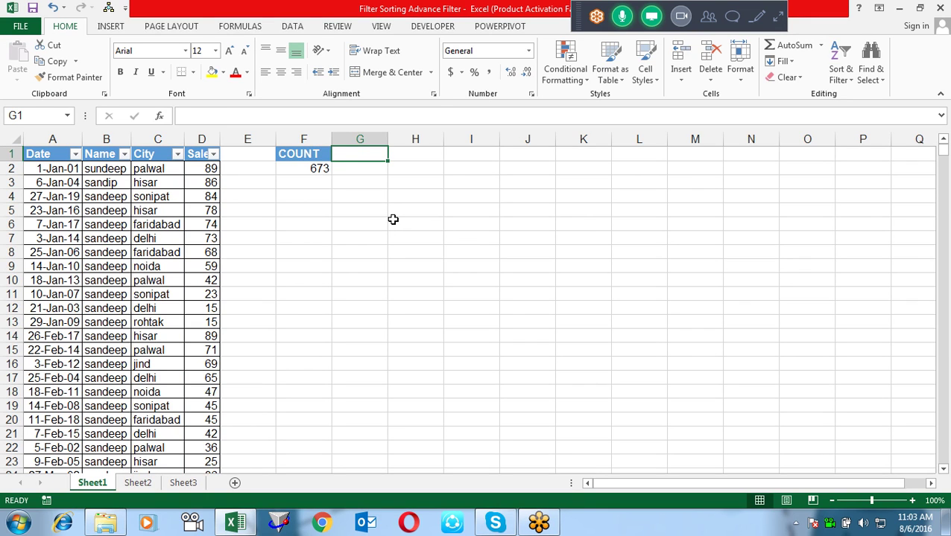
text(COUNTA)
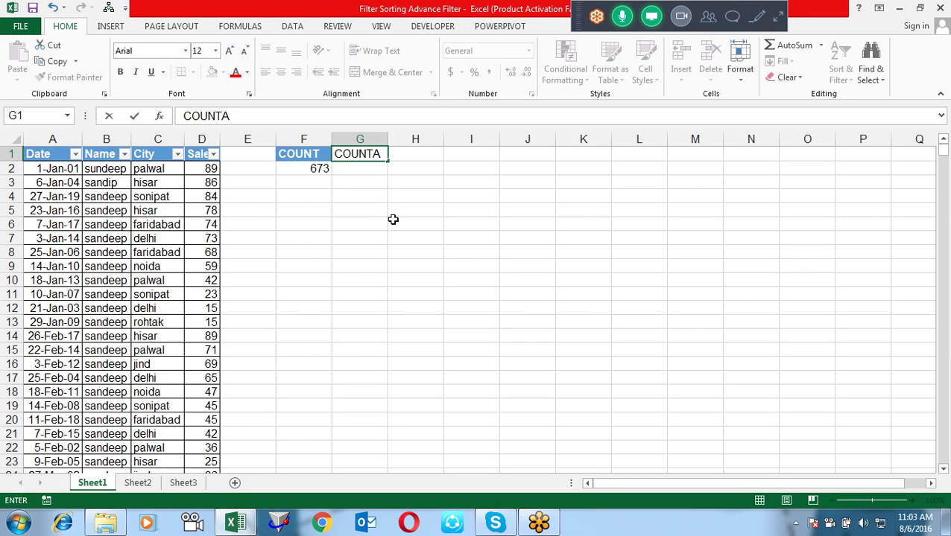
- Confirm the COUNTA header in G1 and enter =COUNTA(D1:D674) in G2, returning 674
key(Return)
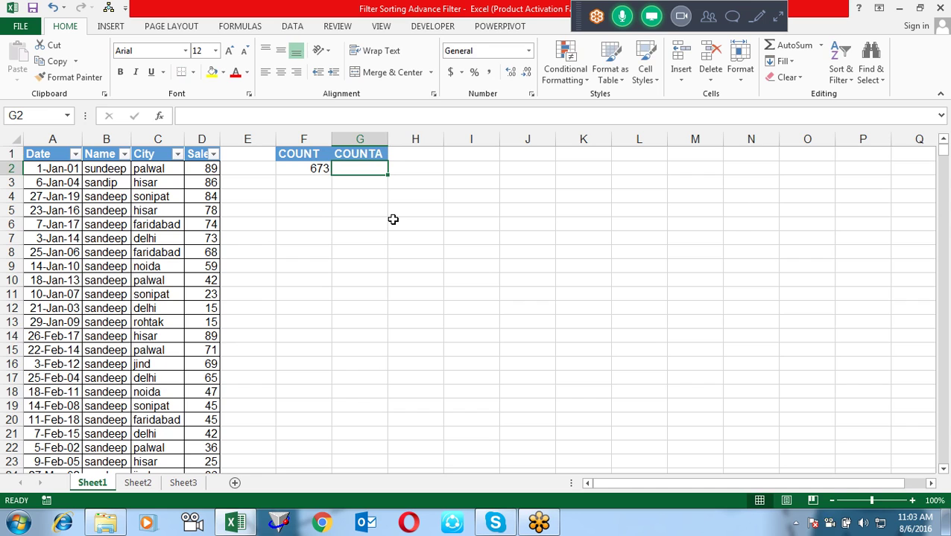
text(=COUN)
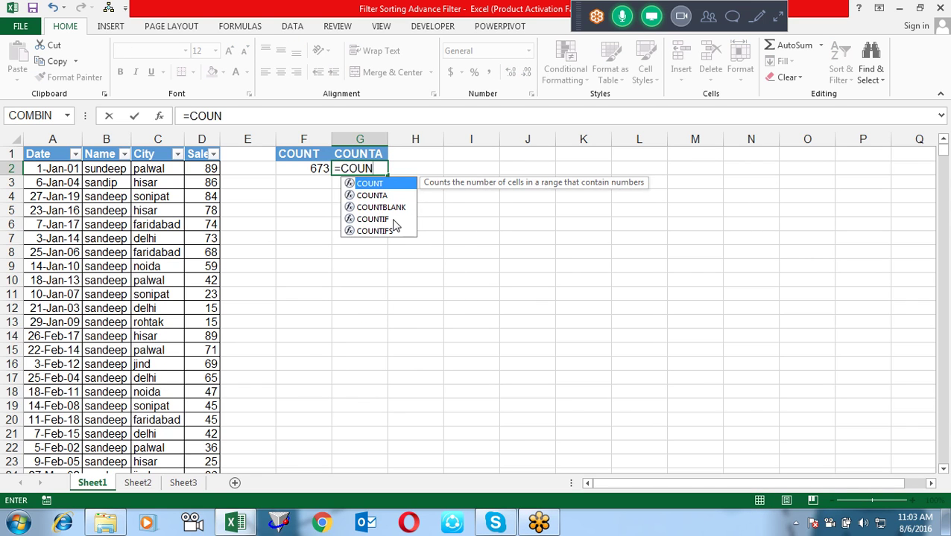
key(Down)
key(Tab)
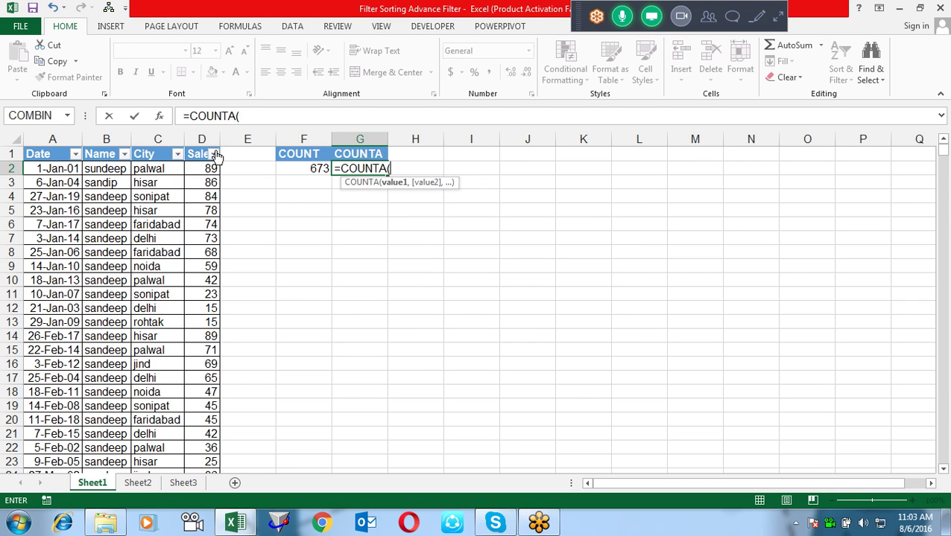
click(197, 153)
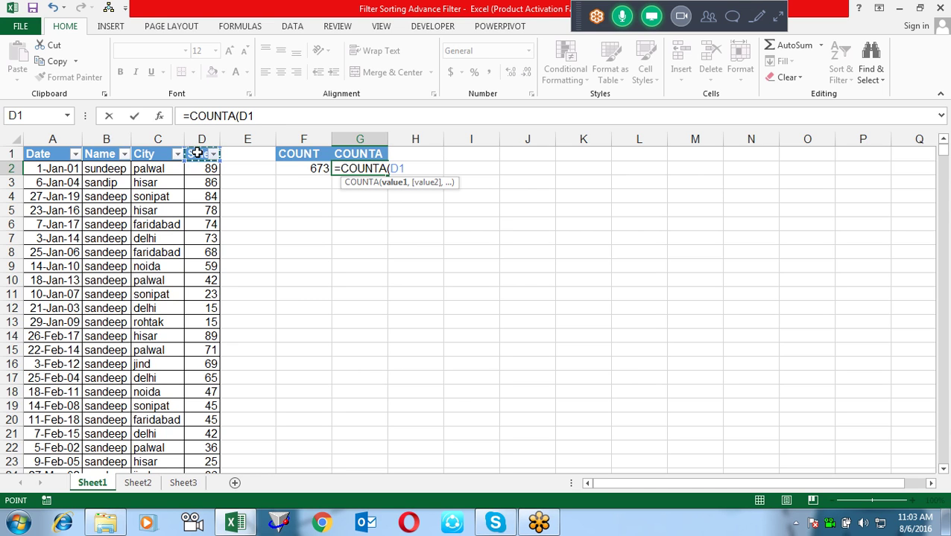
key(ctrl+shift+Down)
key(Return)
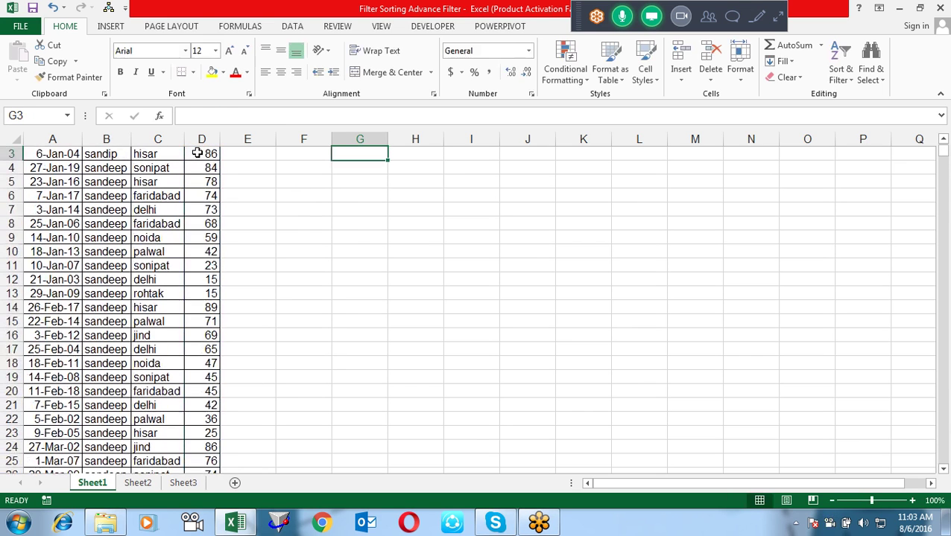
- Review the headers alongside the 673 COUNT and 674 COUNTA results
key(Up)
key(Up)
key(Down)
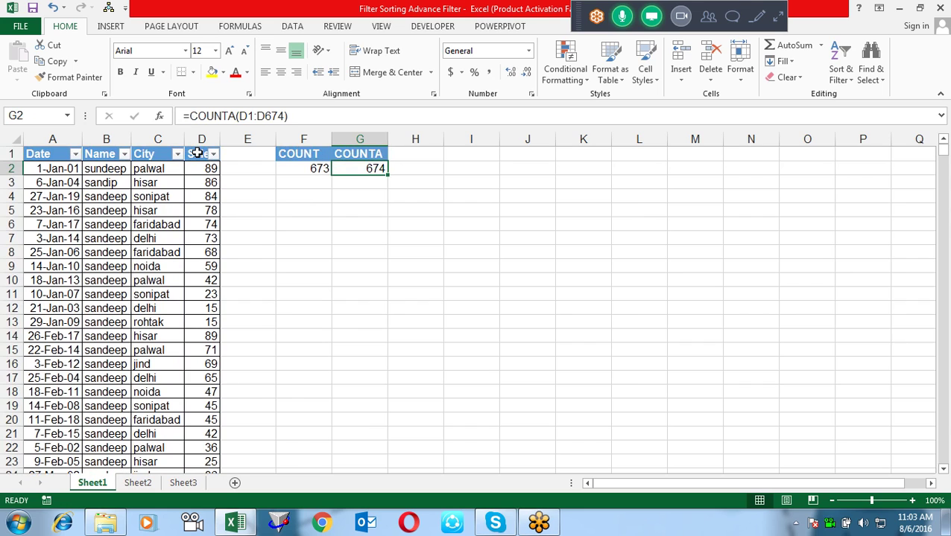
key(Left)
key(Left)
key(Left)
key(Up)
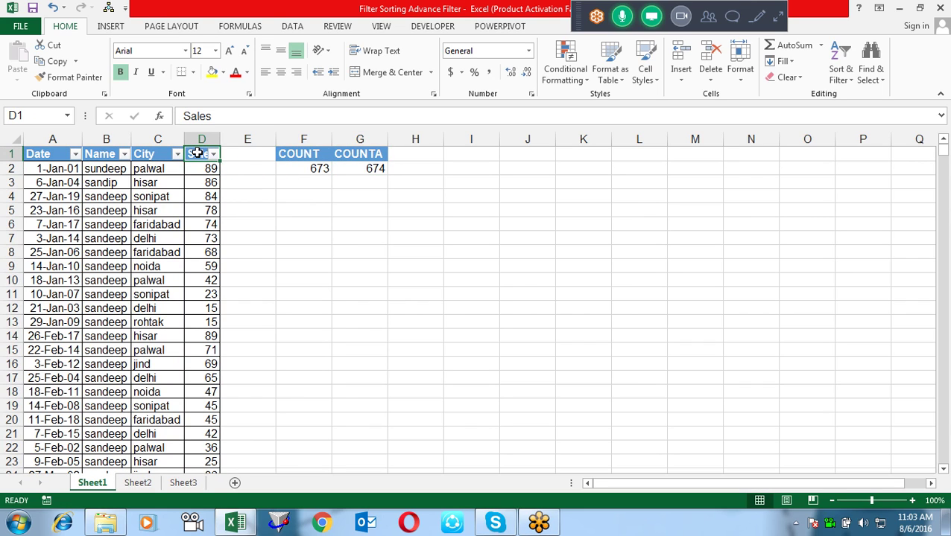
key(Right)
key(Right)
key(Right)
key(Right)
key(Left)
key(Left)
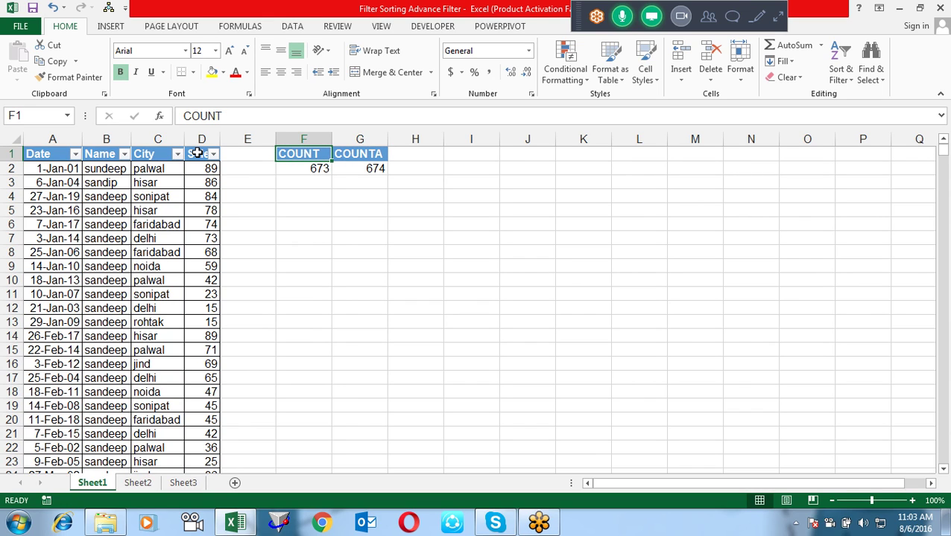
key(Right)
key(Right)
key(Right)
key(Left)
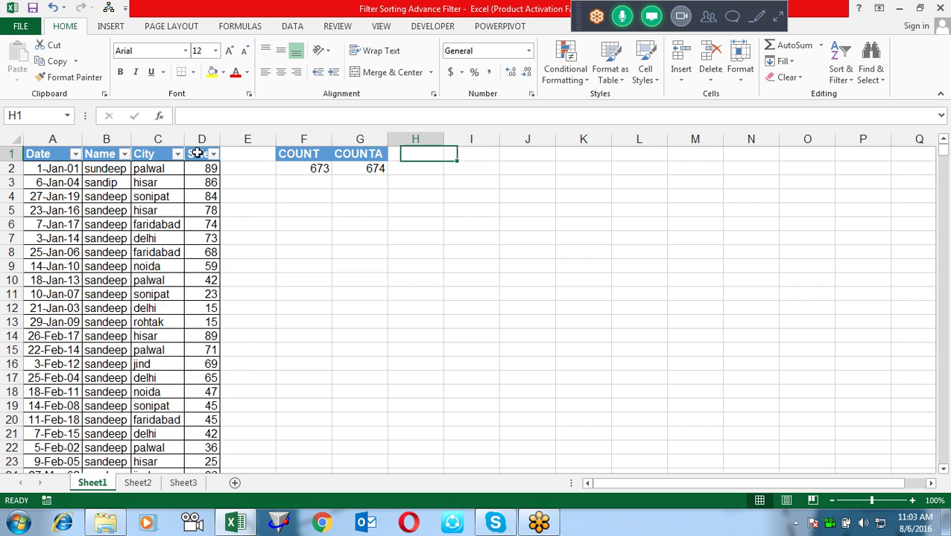
- Clear the stray #NAME? entry from H1
text(=C)
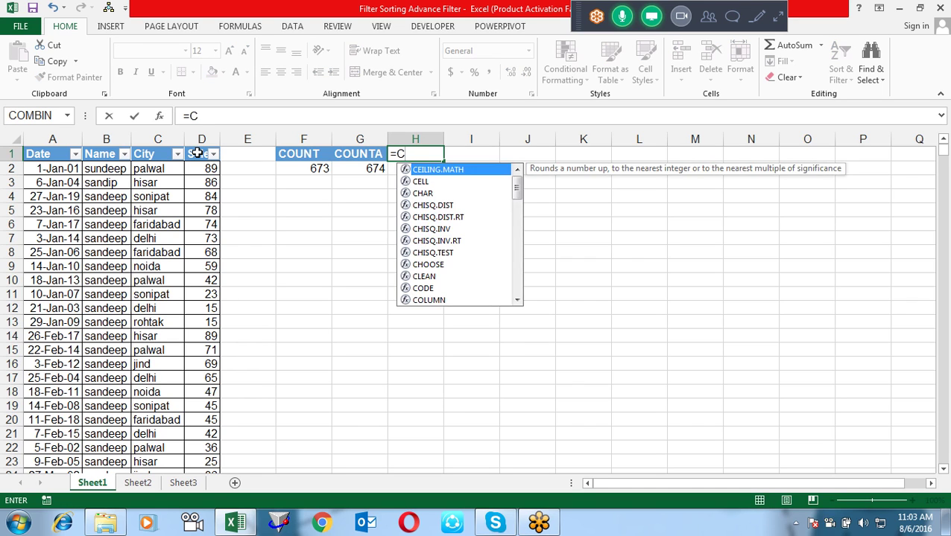
text(OUN)
key(Escape)
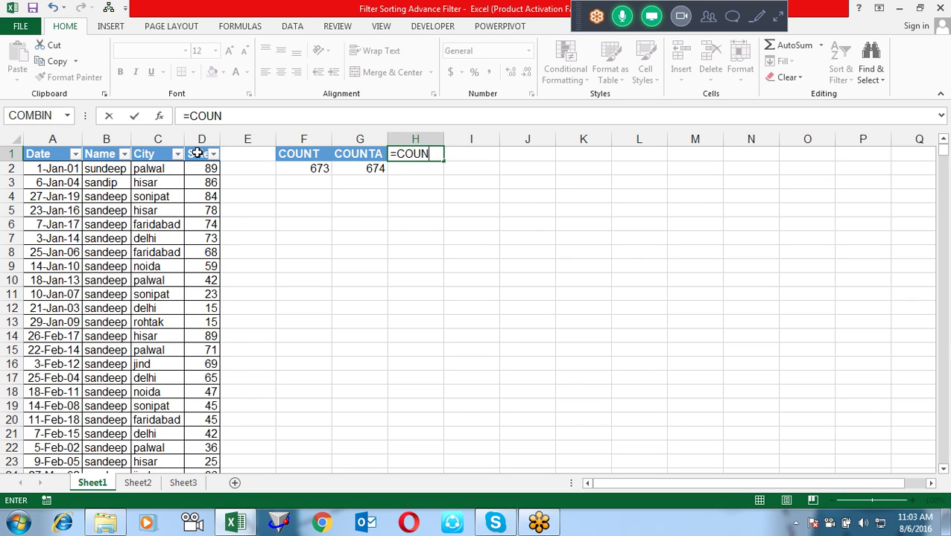
key(Return)
key(Up)
key(Delete)
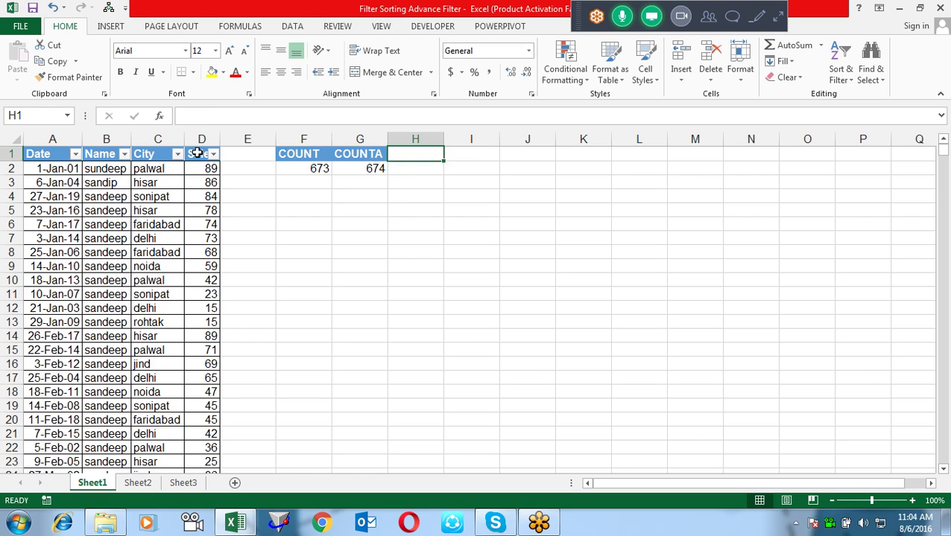
key(Return)
- Fill J2:J7 with the value 12
key(Right)
key(Right)
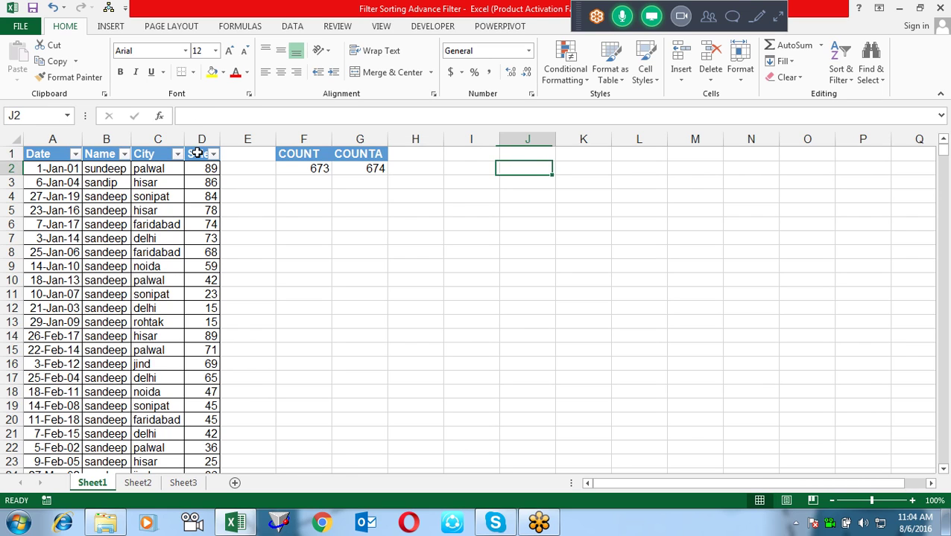
key(shift+Down)
key(shift+Down)
key(shift+Down)
key(shift+Down)
text(12)
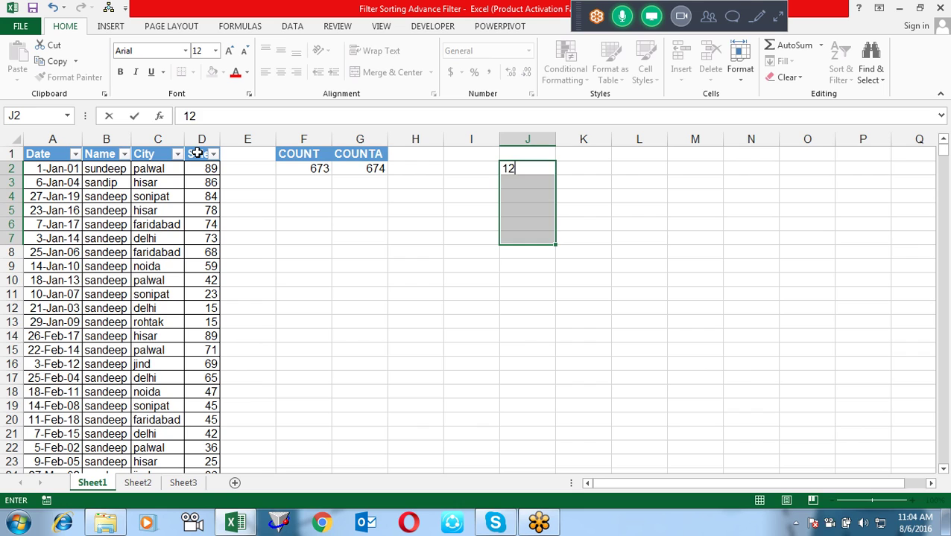
key(shift+Return)
key(ctrl+d)
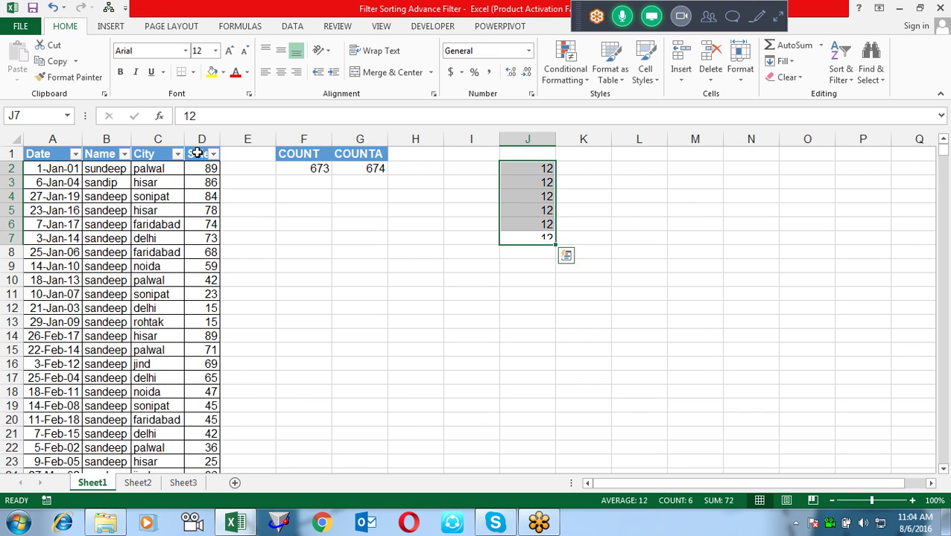
- Delete the 12s in J3 and J5, leaving them empty
key(Down)
key(Up)
key(Up)
key(Up)
key(Delete)
key(Up)
key(Up)
key(Up)
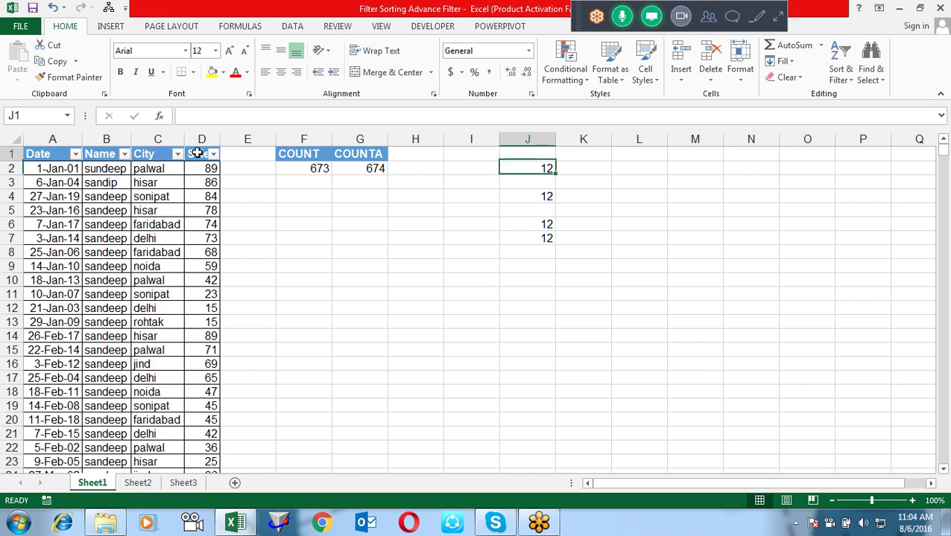
key(Up)
key(Left)
key(Left)
key(Right)
key(Right)
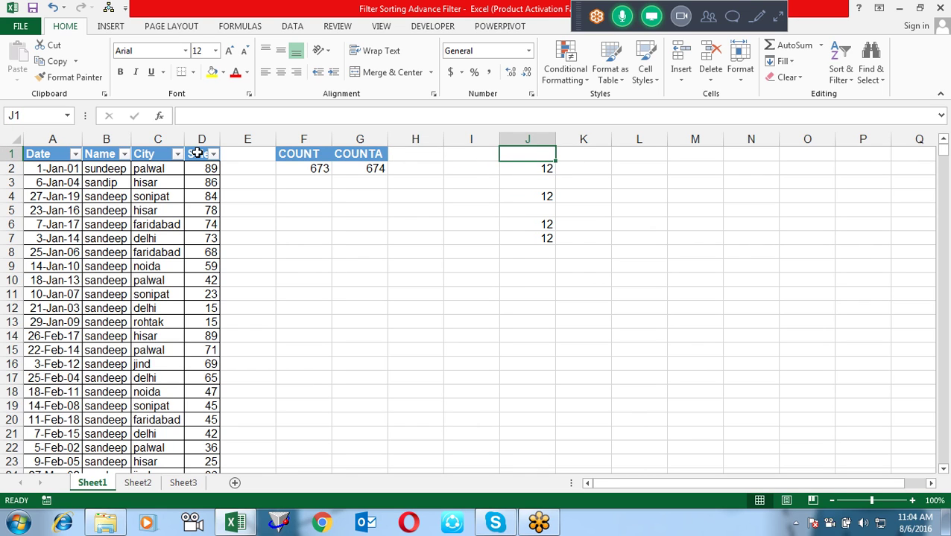
- Enter =COUNTBLANK(J2:J7) in J1 and make its result 2 bold
text(COUNT)
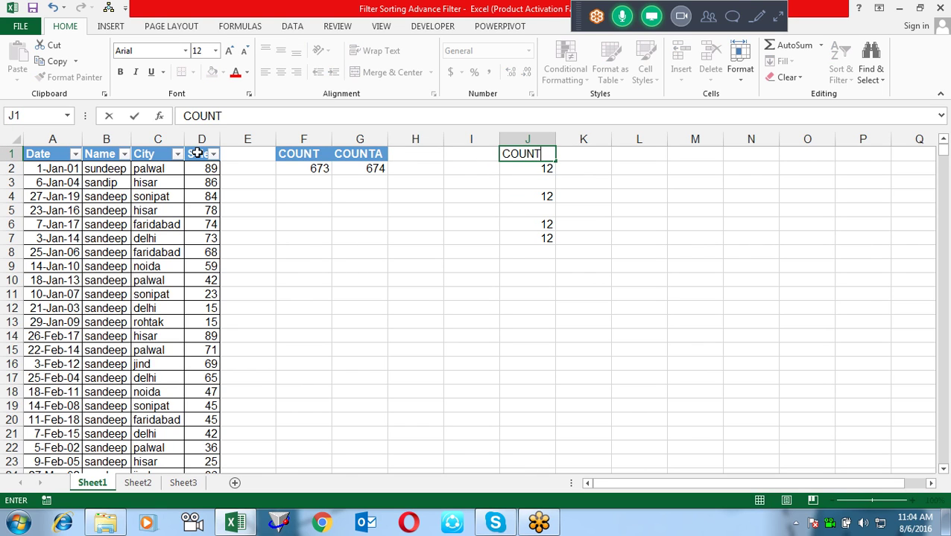
key(Escape)
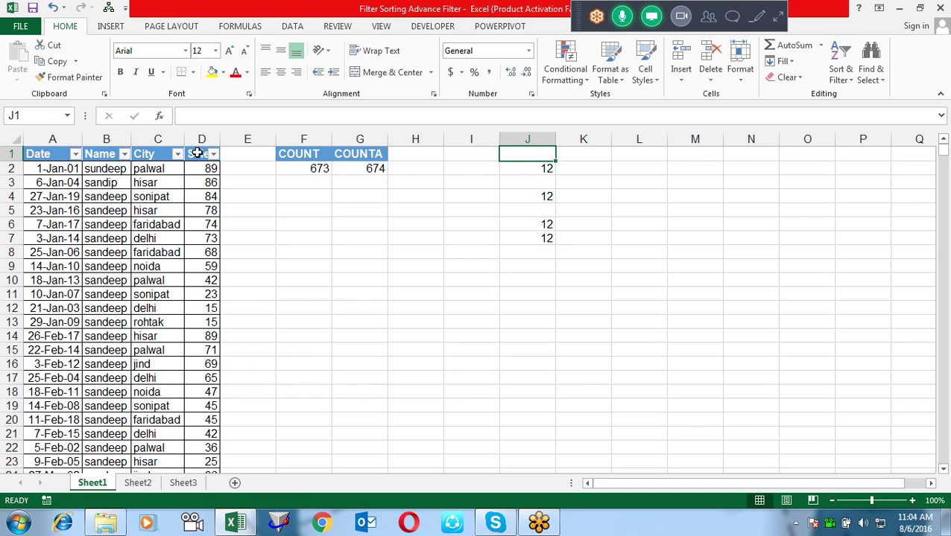
text(=COUN)
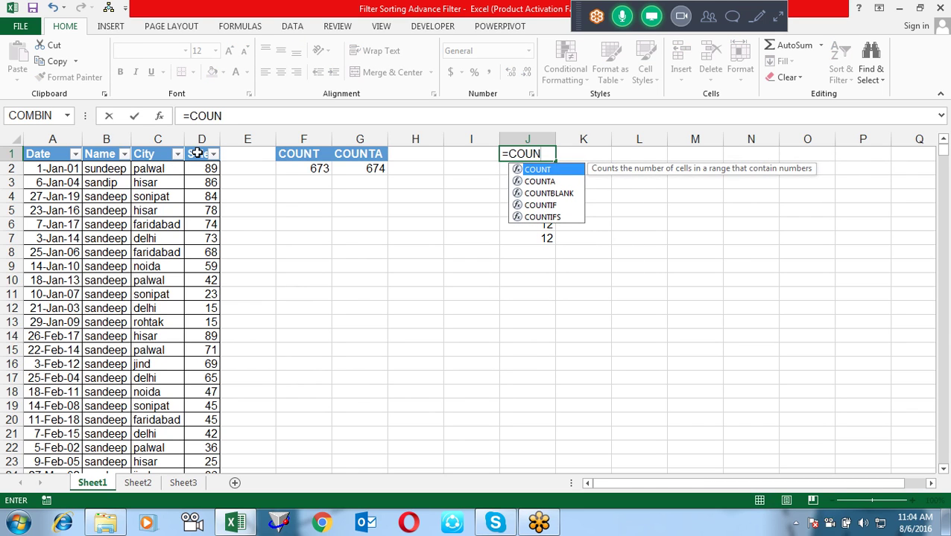
key(Down)
key(Down)
key(Tab)
key(Down)
key(shift+Down)
key(shift+Down)
key(shift+Down)
key(shift+Down)
key(shift+Down)
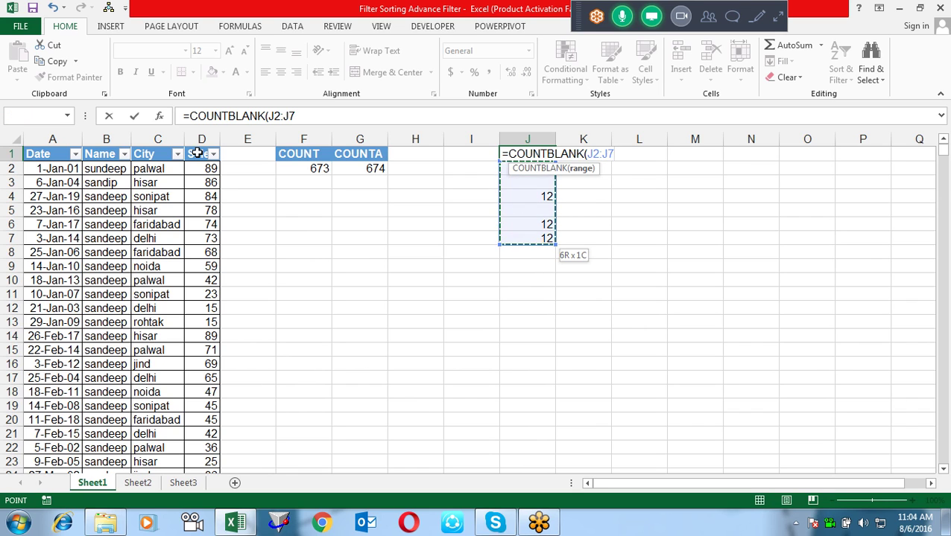
key(Return)
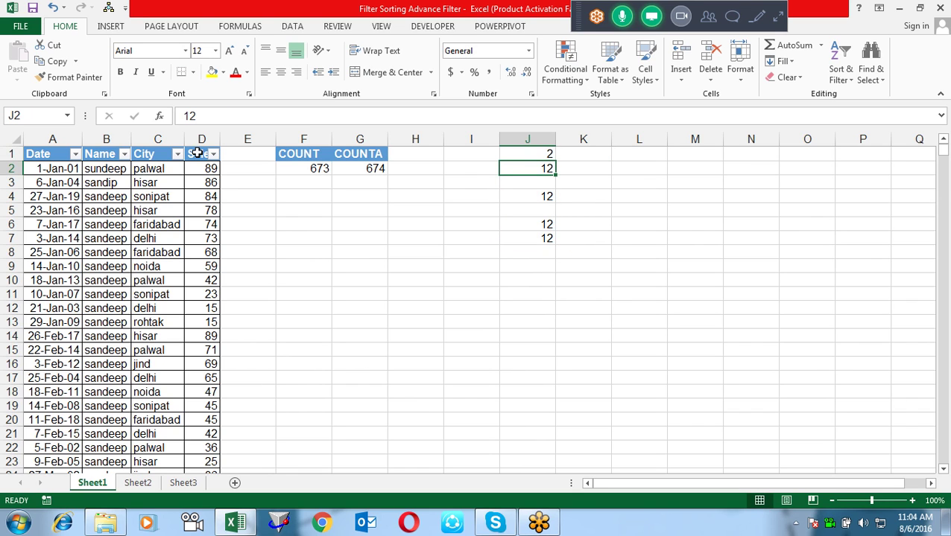
key(Up)
key(ctrl+b)
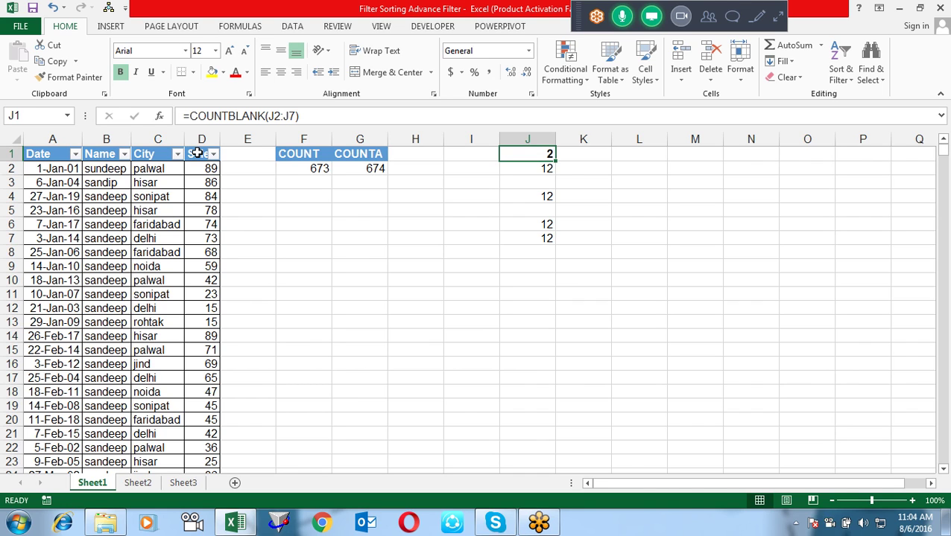
- Move the J1:J7 block into column I at I1:I7
key(shift+Down)
key(ctrl+q)
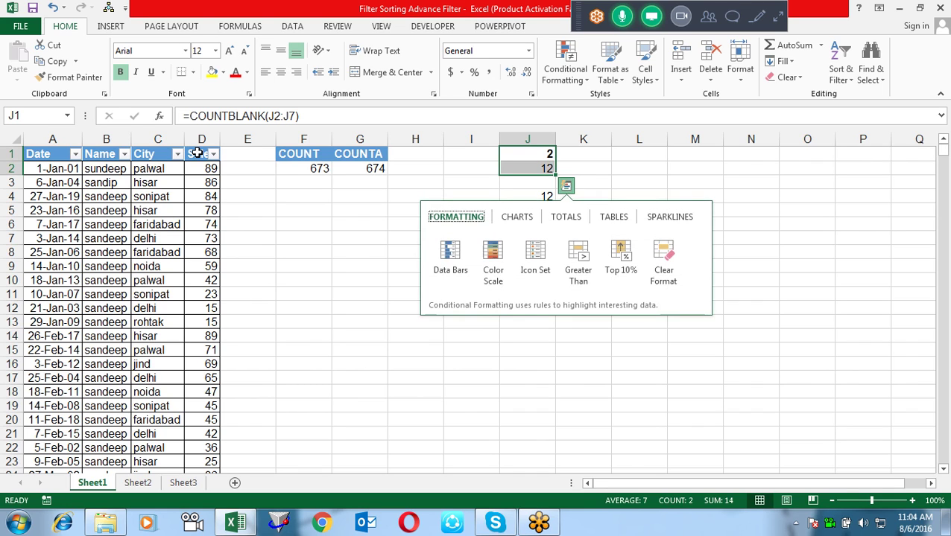
key(Escape)
key(shift+Down)
key(shift+Down)
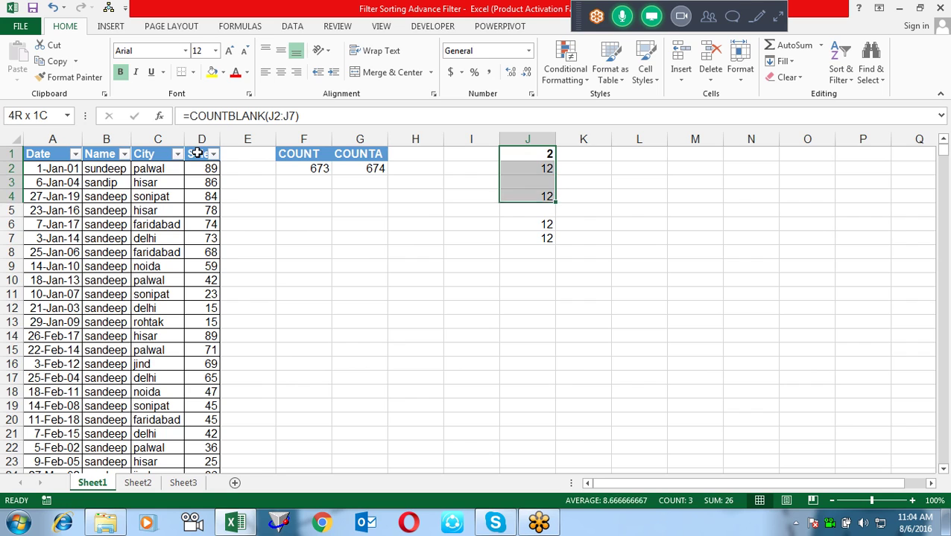
key(shift+Down)
key(shift+Down)
key(shift+Down)
key(ctrl+c)
key(Left)
key(Left)
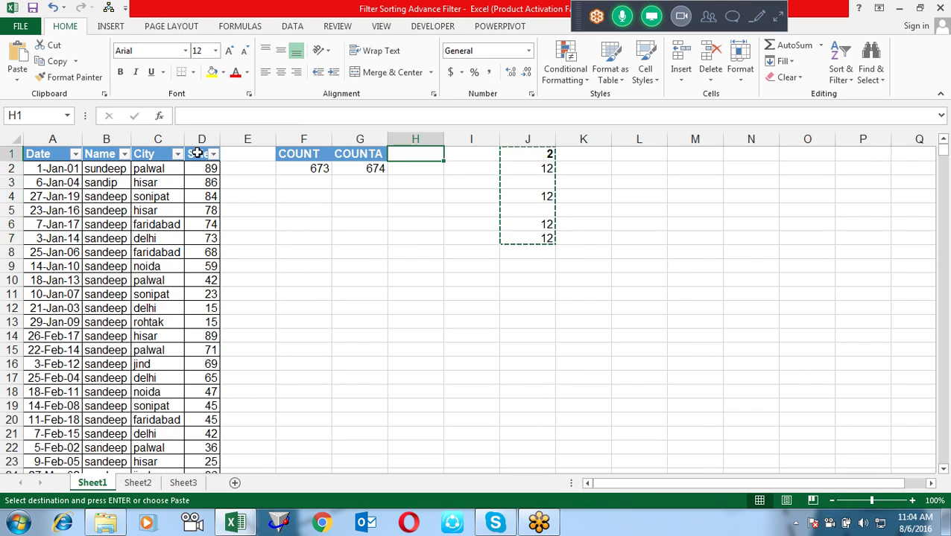
key(Right)
key(ctrl+v)
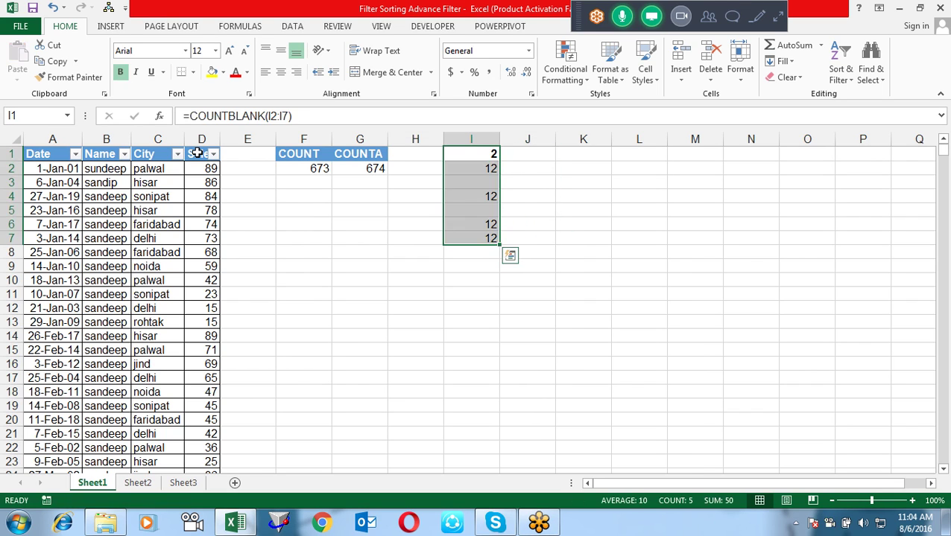
- Type a COUNTBLANK header in H1 and autofit column H to it
key(Left)
text(COUN)
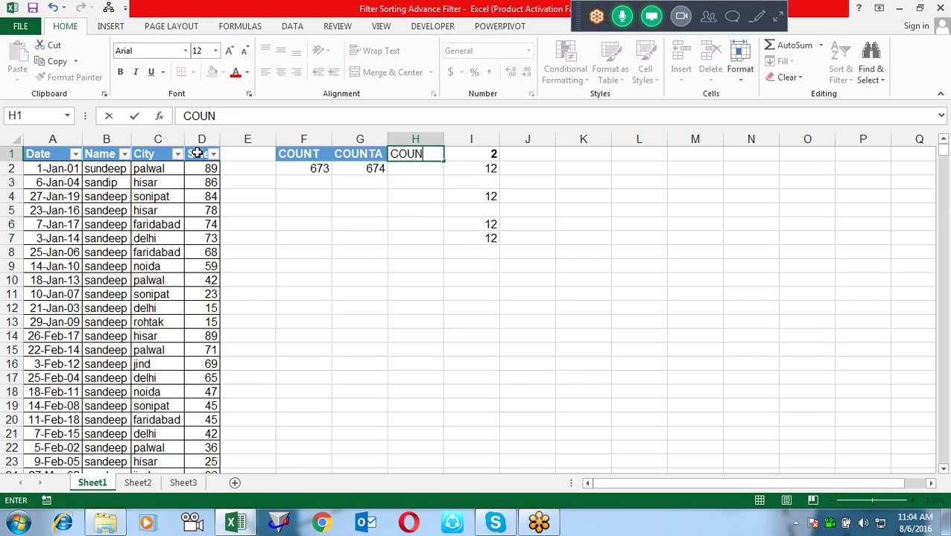
text(TBLANK)
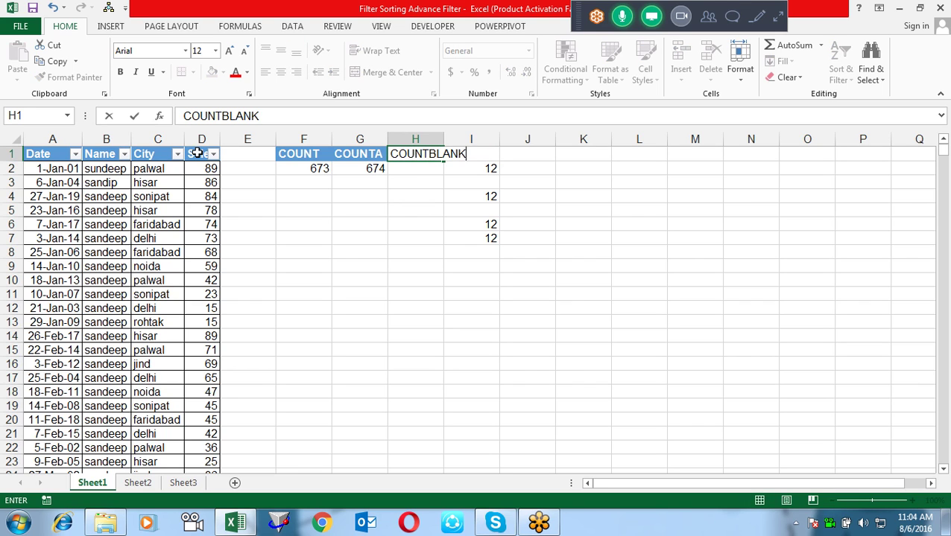
key(Return)
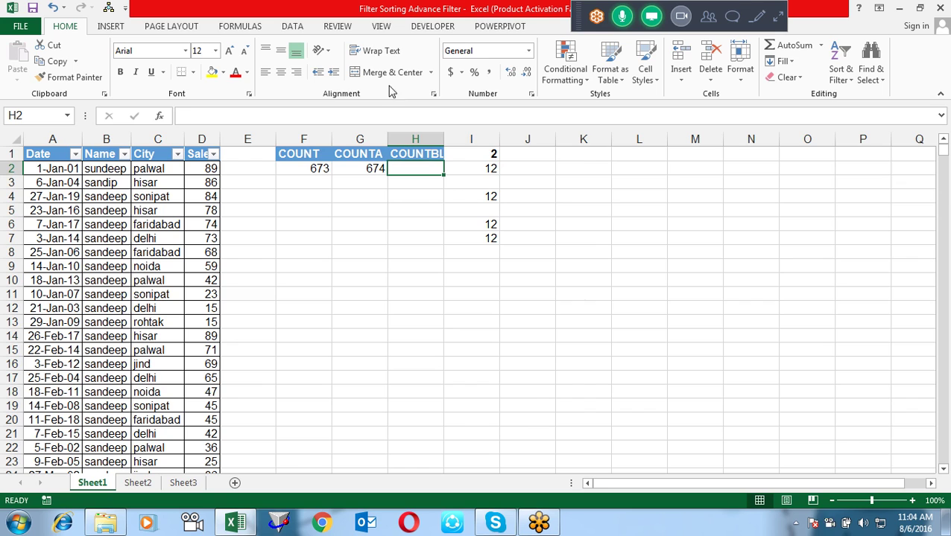
double_click(442, 139)
click(304, 296)
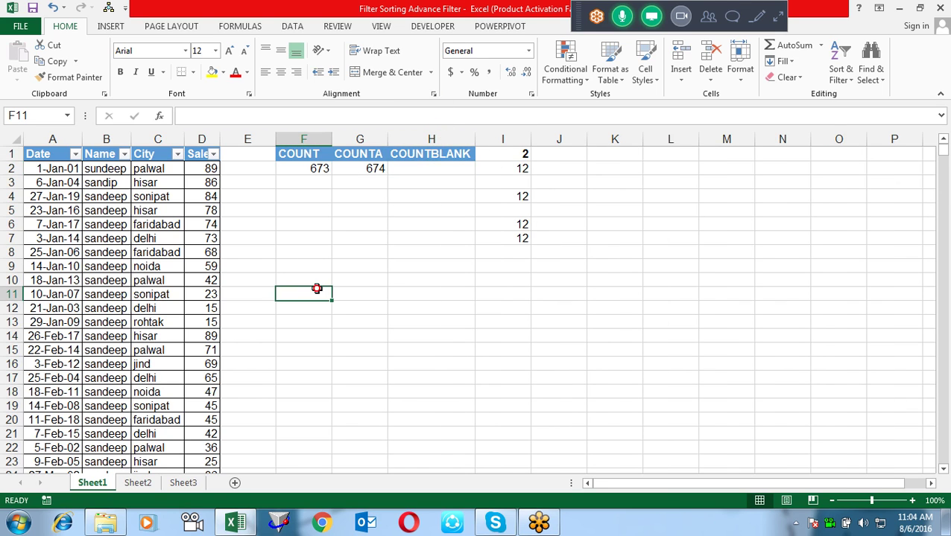
click(99, 152)
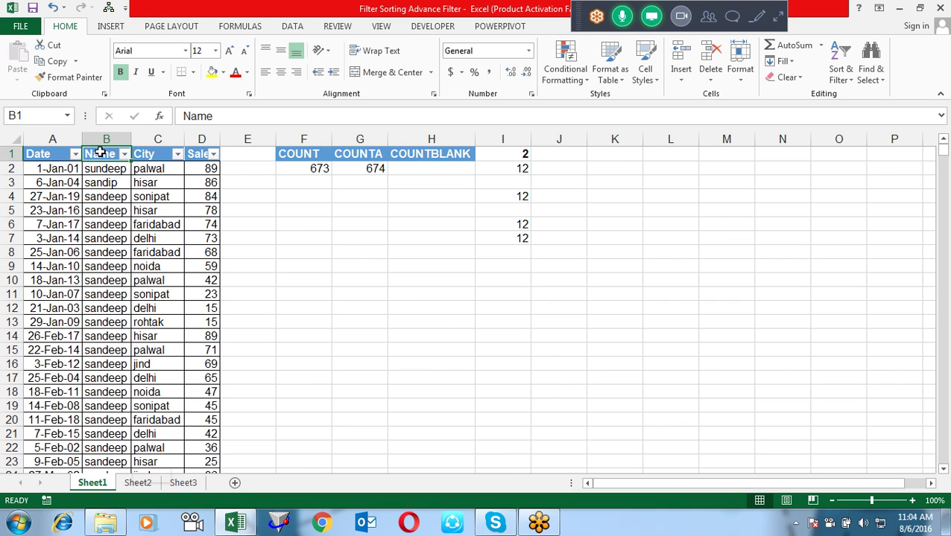
- Copy the whole Name column and paste it at F9
key(ctrl+shift+Down)
key(ctrl+c)
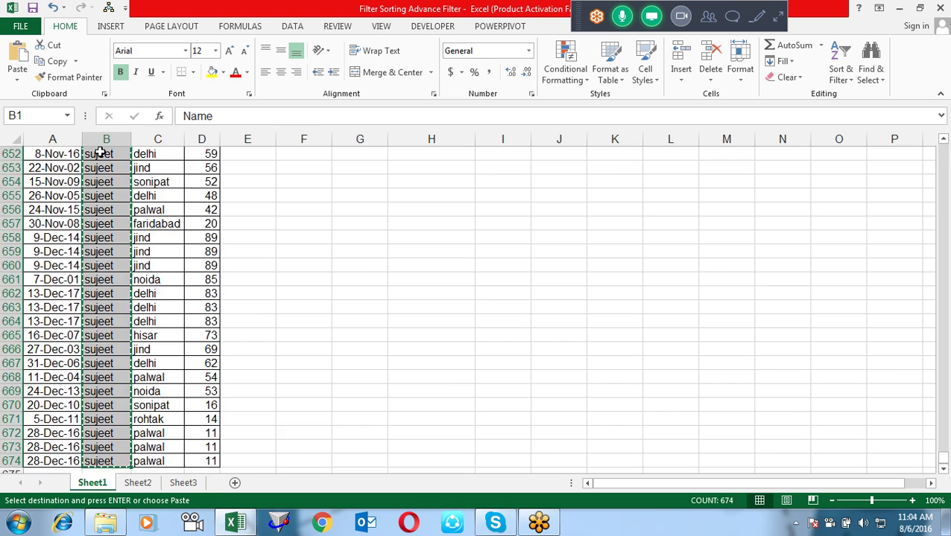
key(Right)
key(Right)
key(Down)
key(Down)
key(Down)
key(Right)
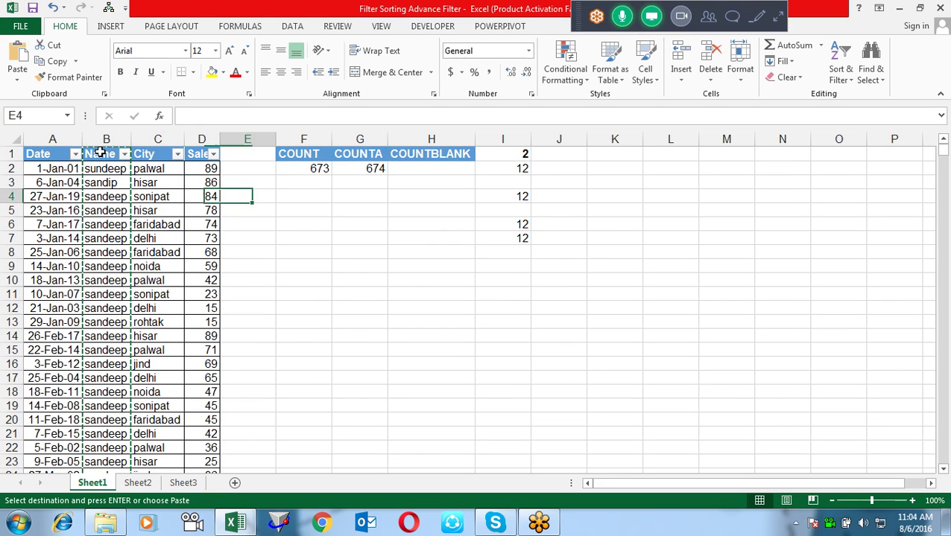
key(Right)
key(Right)
key(Down)
key(Down)
key(Down)
key(Down)
key(Down)
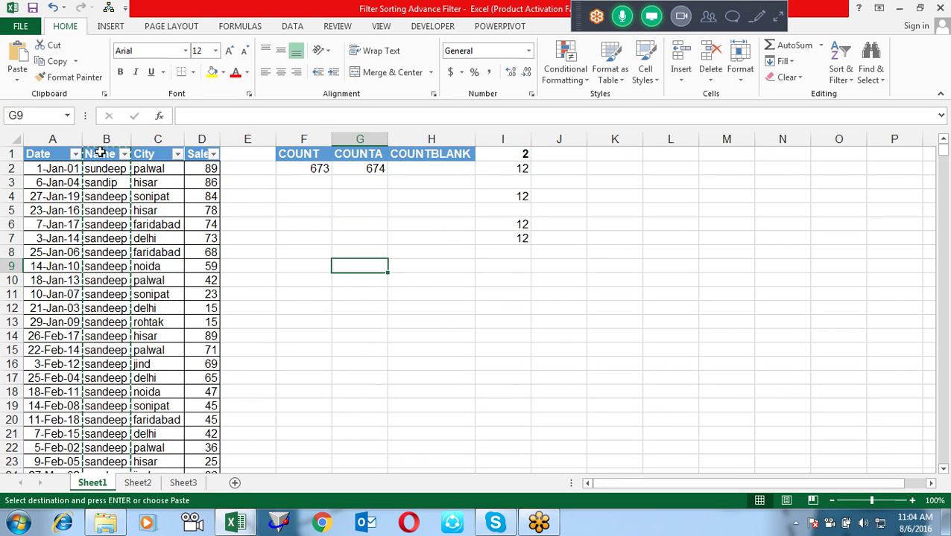
key(Left)
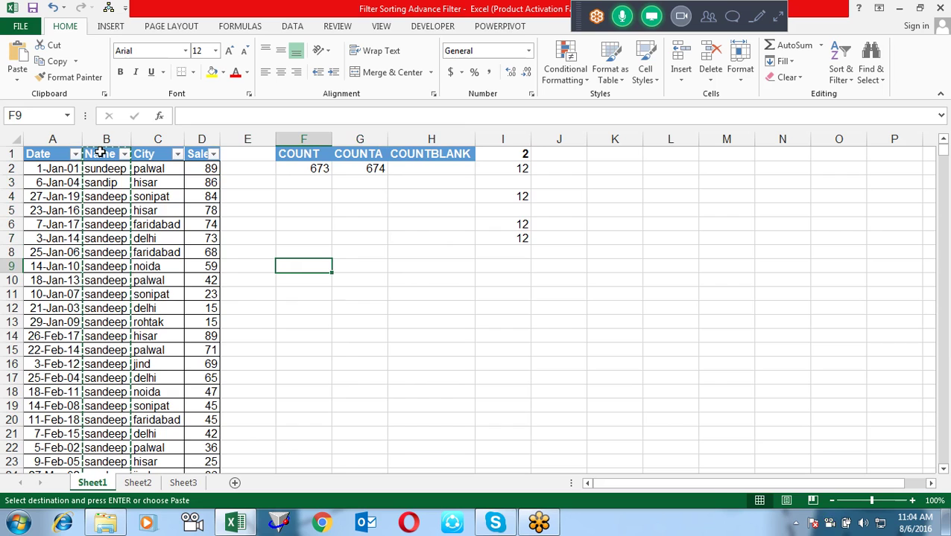
key(Return)
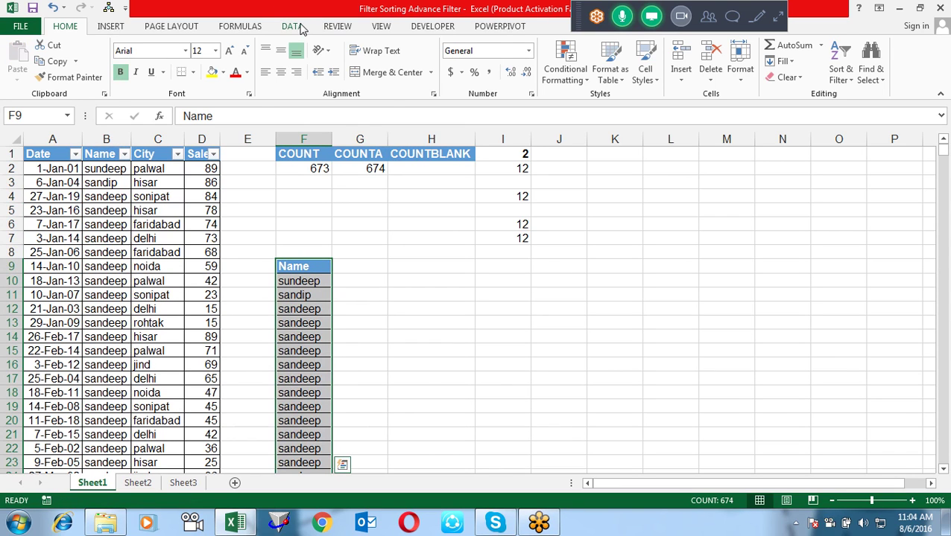
- Run Data > Remove Duplicates on the pasted name list
click(293, 26)
click(534, 61)
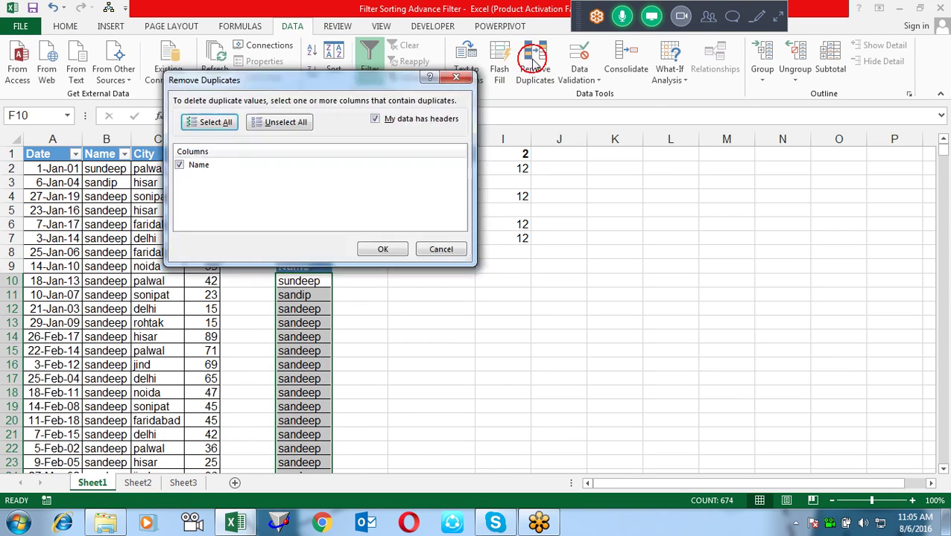
click(384, 250)
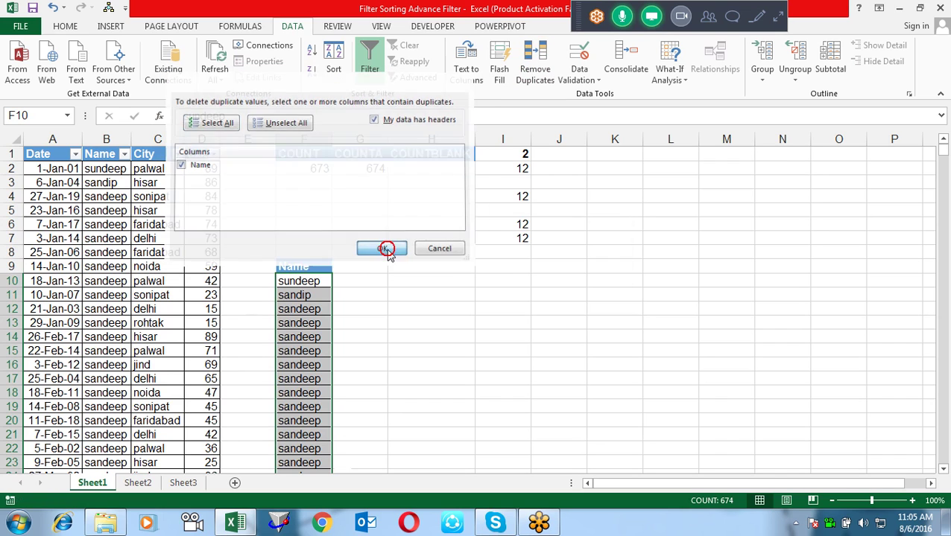
click(478, 288)
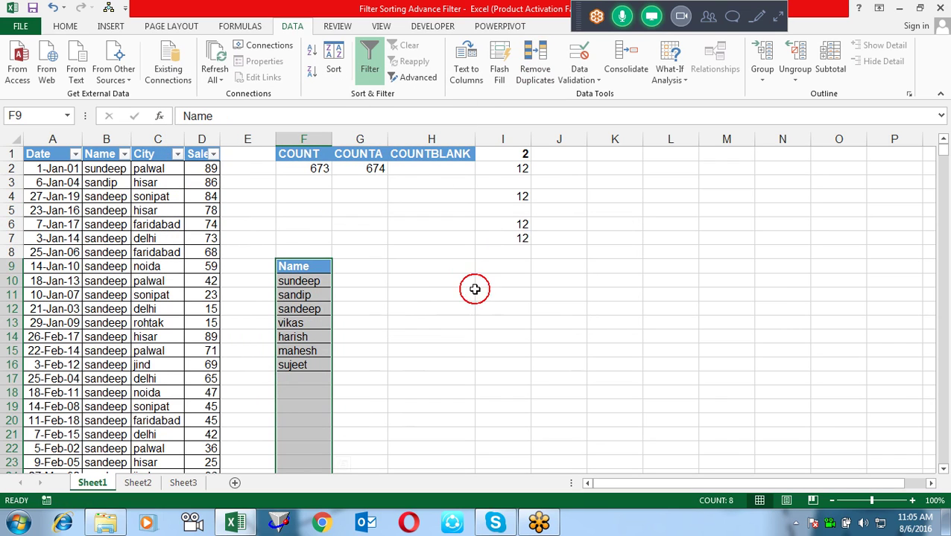
- Delete sundeep and sandip and move the remaining five names up to F10:F14
click(406, 304)
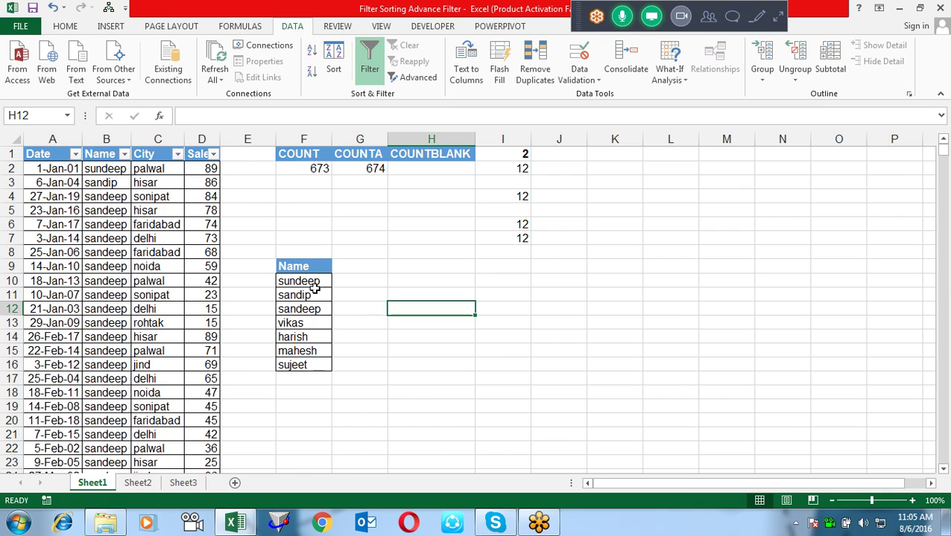
drag(314, 283, 320, 294)
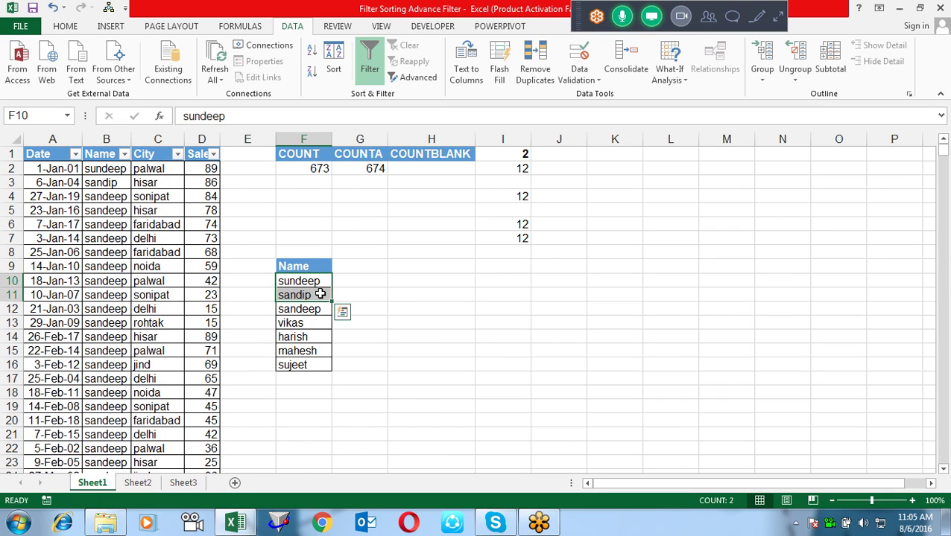
key(Delete)
key(Down)
key(Down)
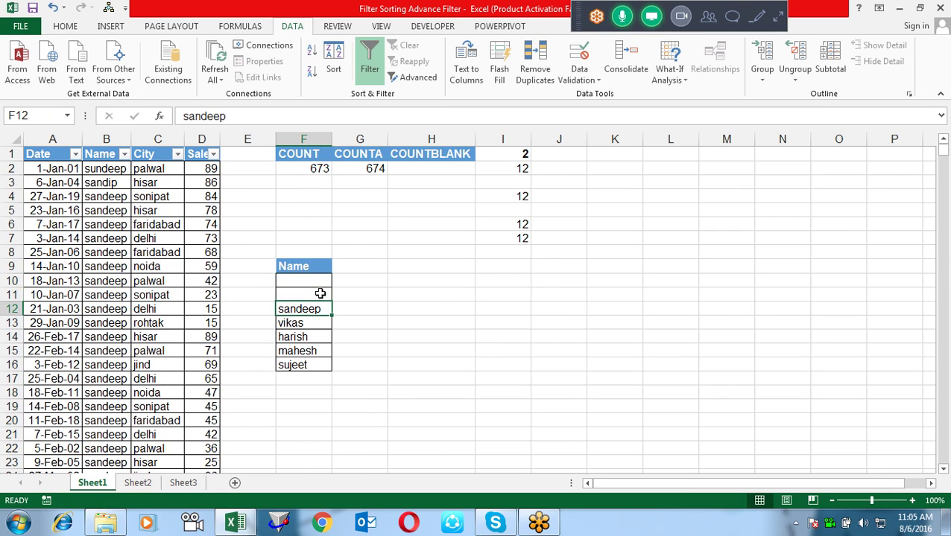
key(ctrl+shift+Down)
key(ctrl+c)
key(Up)
key(Up)
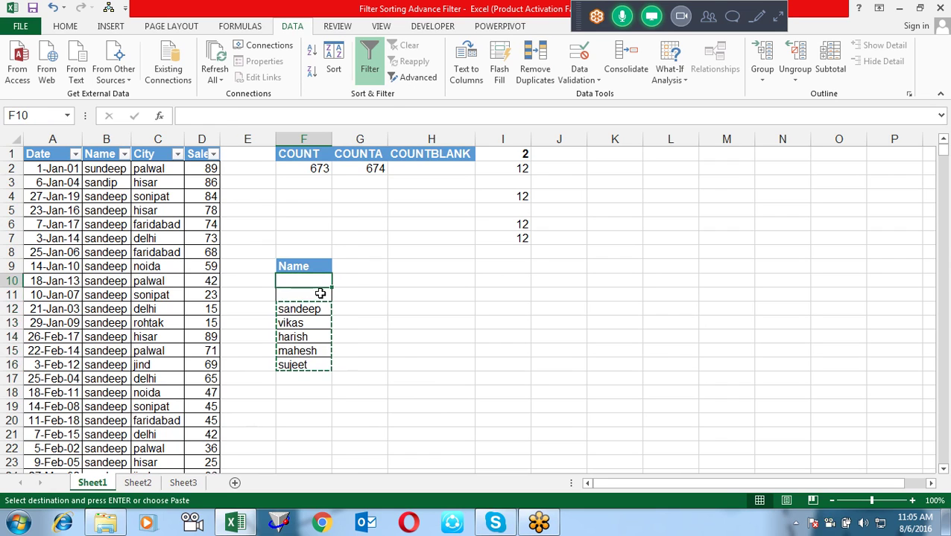
key(Return)
key(Right)
key(Up)
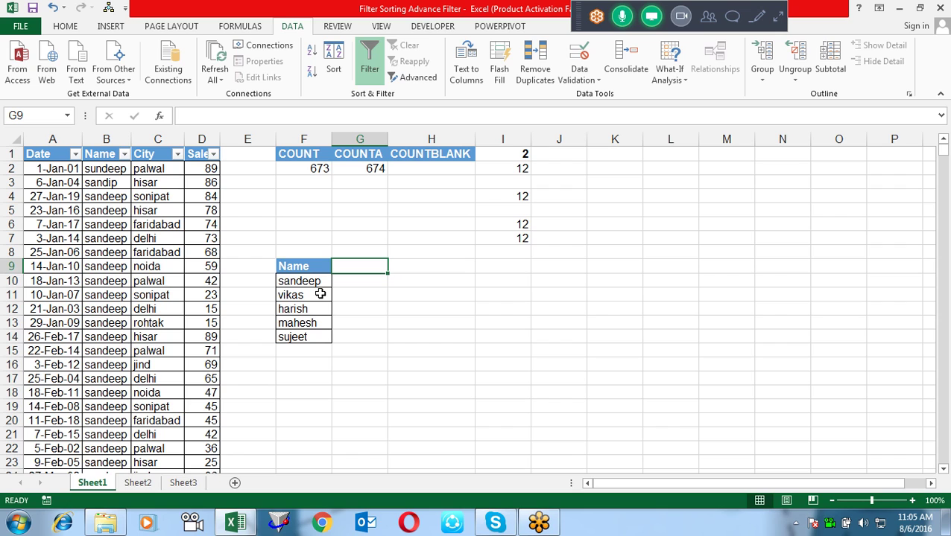
- Head G9 with RECORDS and enter =COUNTIF($B$2:$B$674,F10) in G10
text(RECORD)
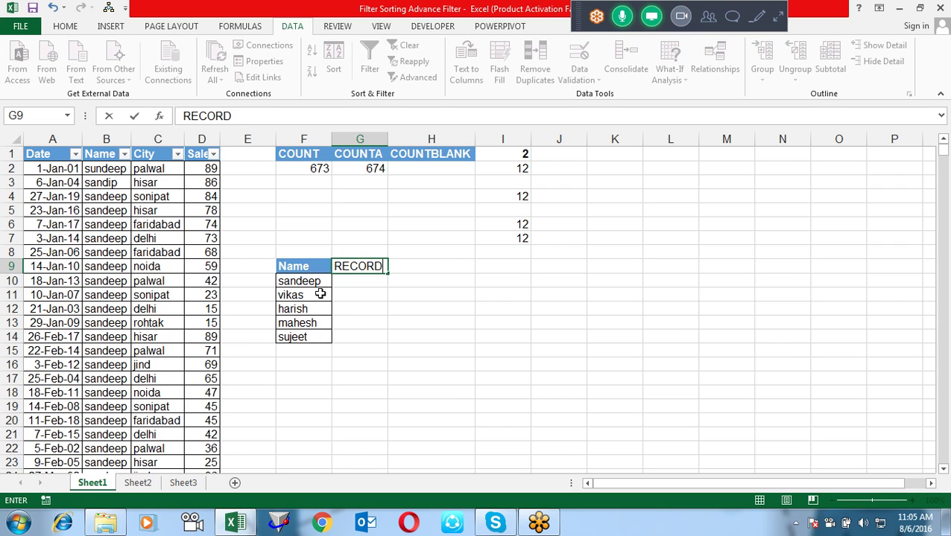
text(S)
key(Return)
text(=)
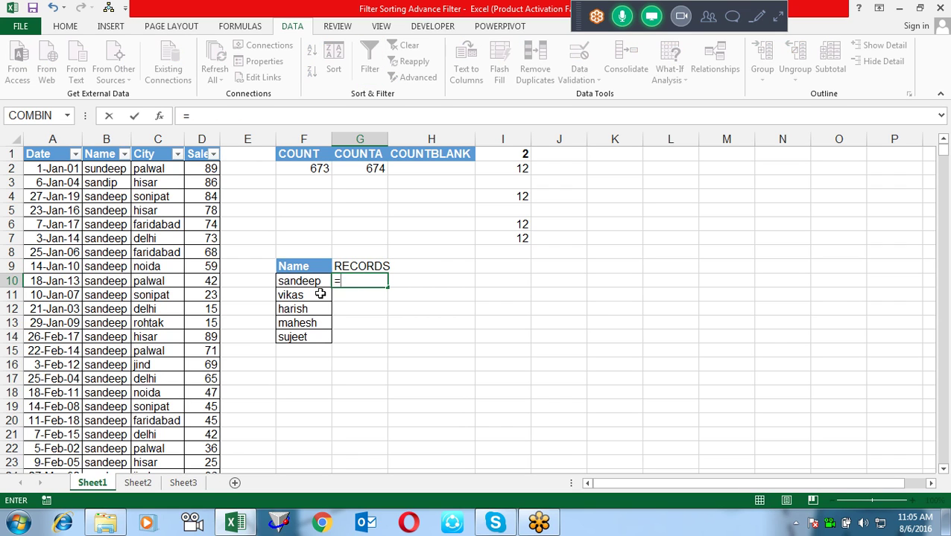
text(CON)
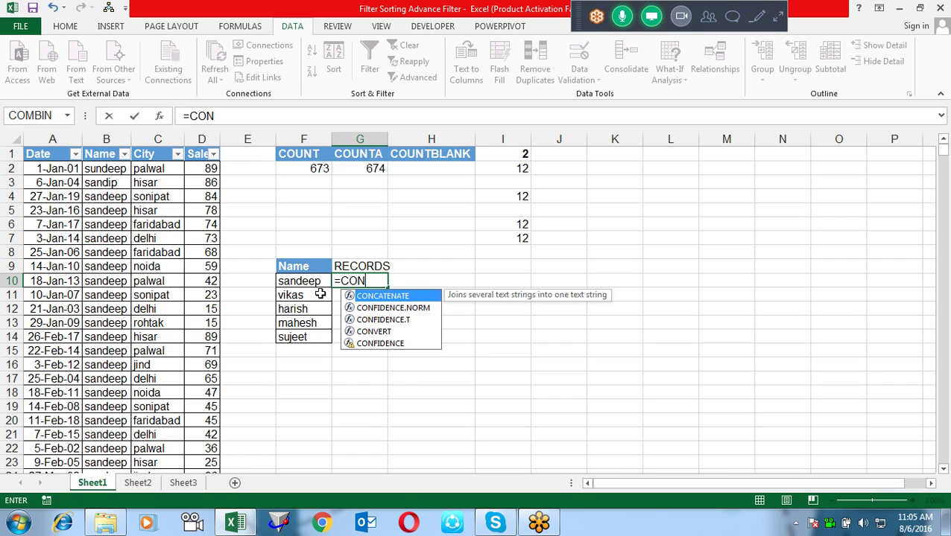
key(BackSpace)
key(BackSpace)
text(OUNT)
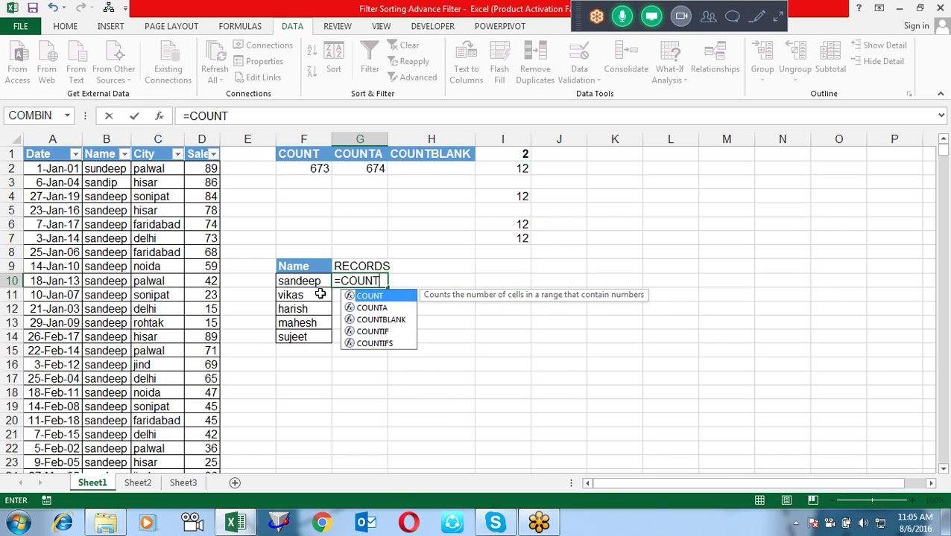
text(IF()
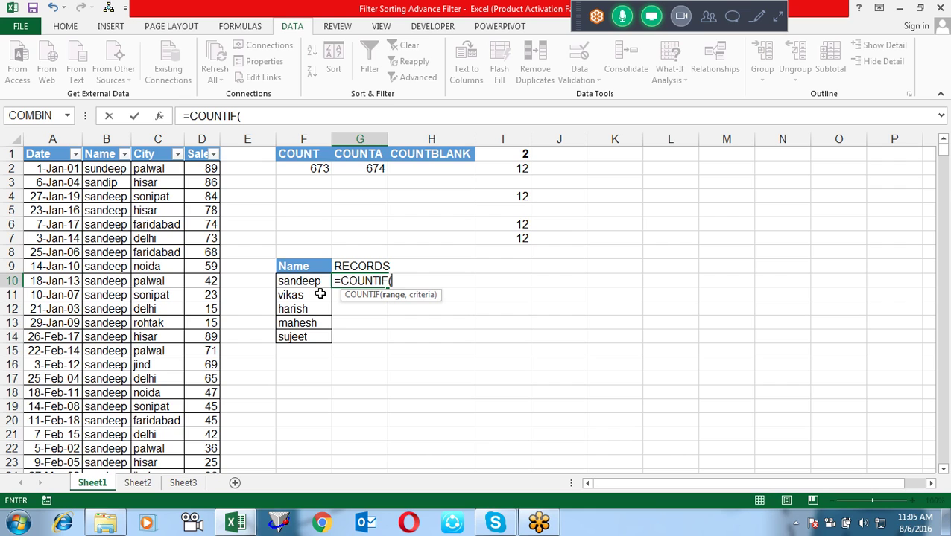
key(Left)
key(Left)
key(Left)
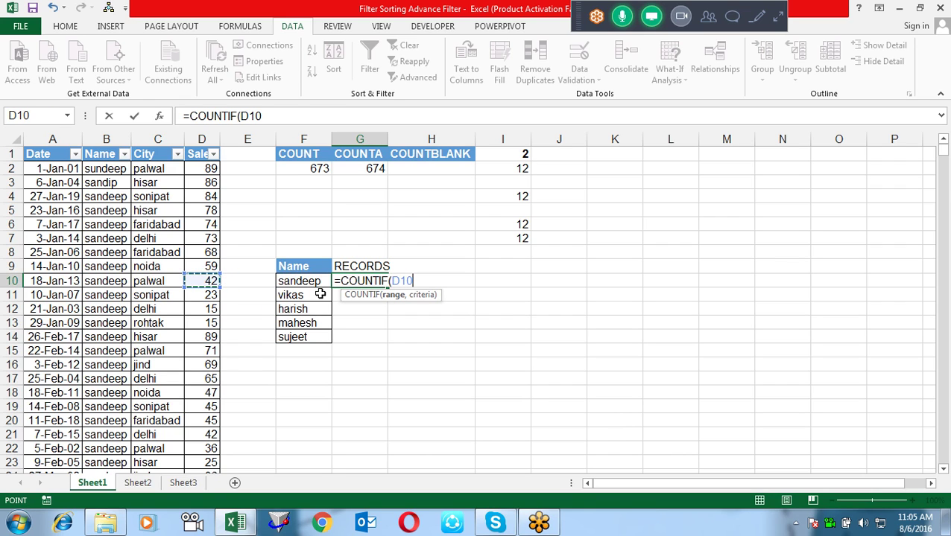
key(Left)
key(Left)
key(Up)
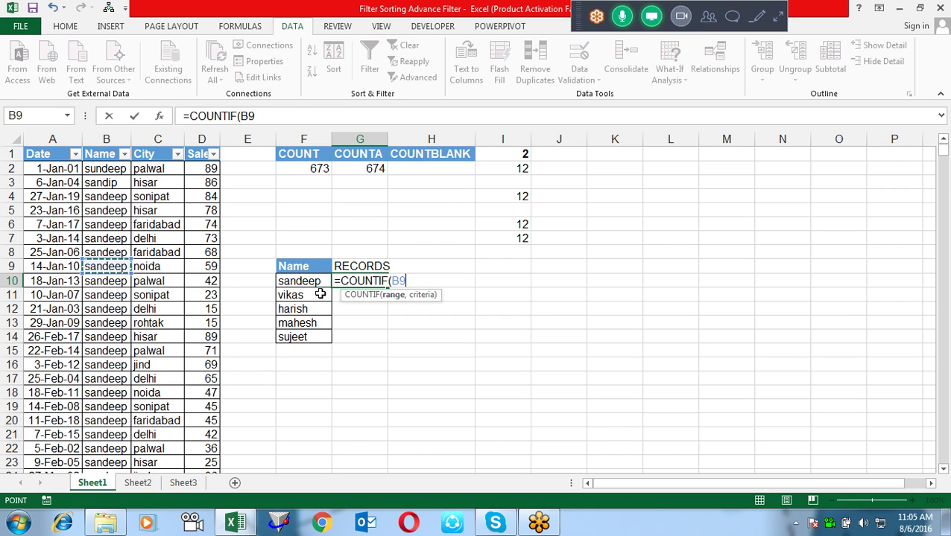
key(Up)
key(Up)
key(Up)
key(Up)
key(Up)
key(Up)
key(Up)
key(ctrl+shift+Down)
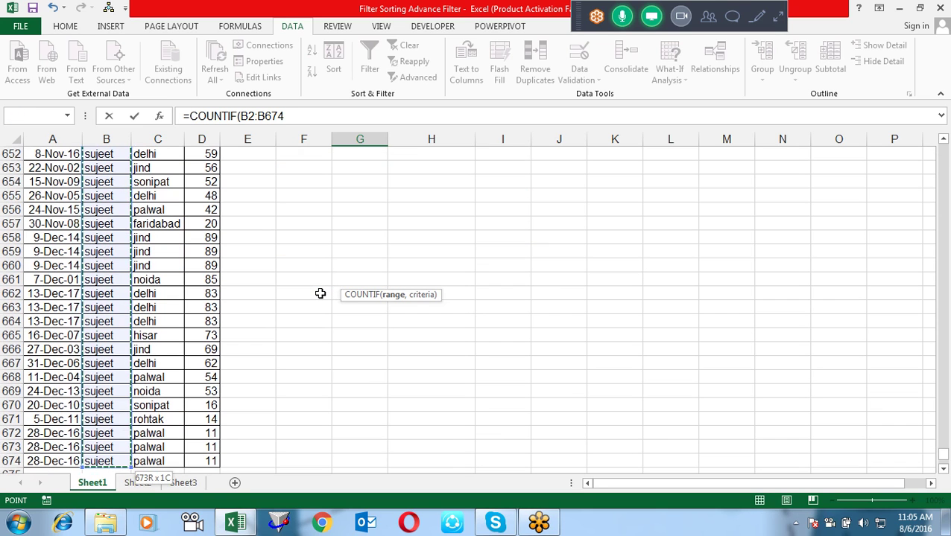
key(F4)
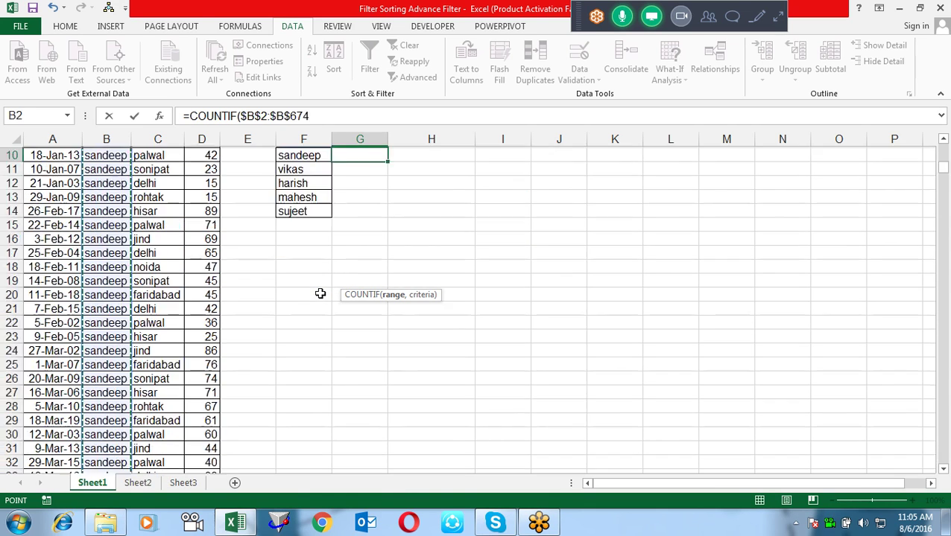
scroll(320, 294, up, 3)
text(,)
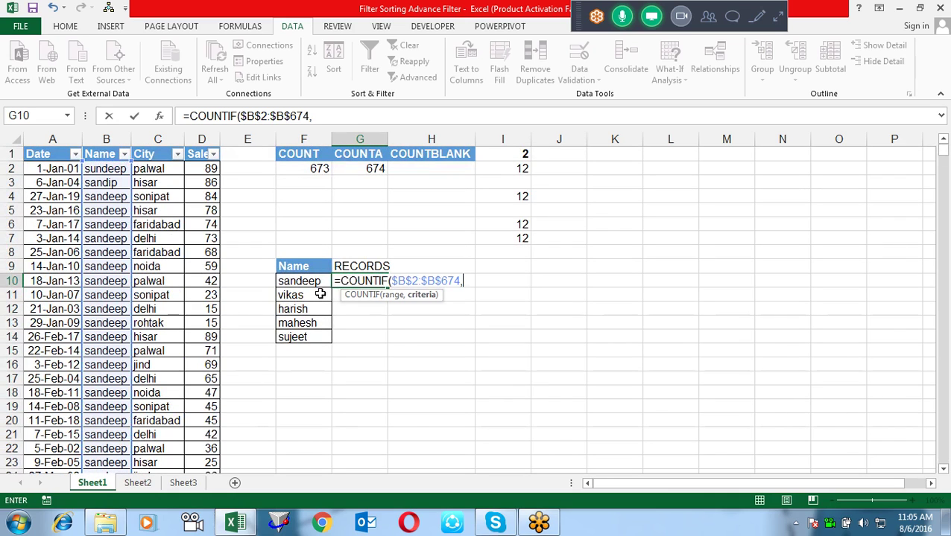
click(294, 283)
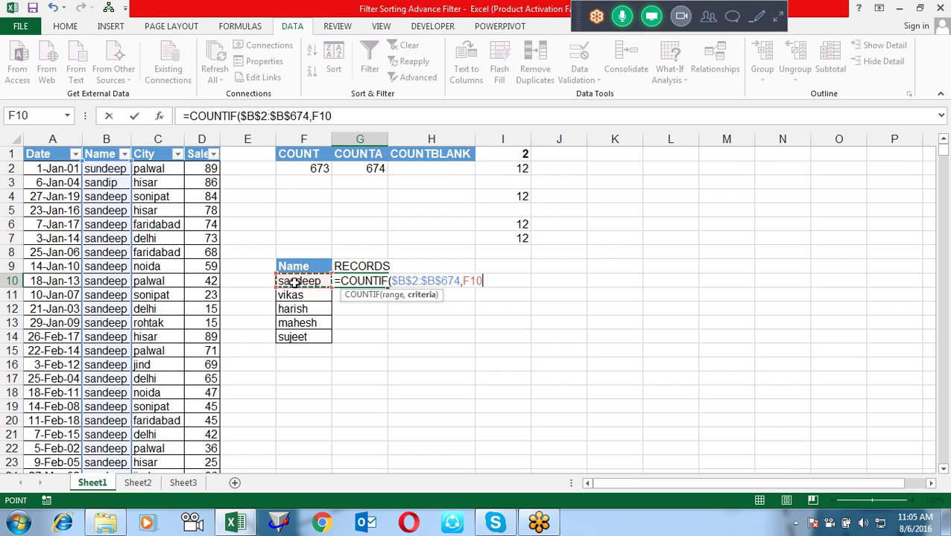
key(Return)
- Copy the COUNTIF formula into G11:G14, giving counts 131, 136, 134, 131, 139
key(Up)
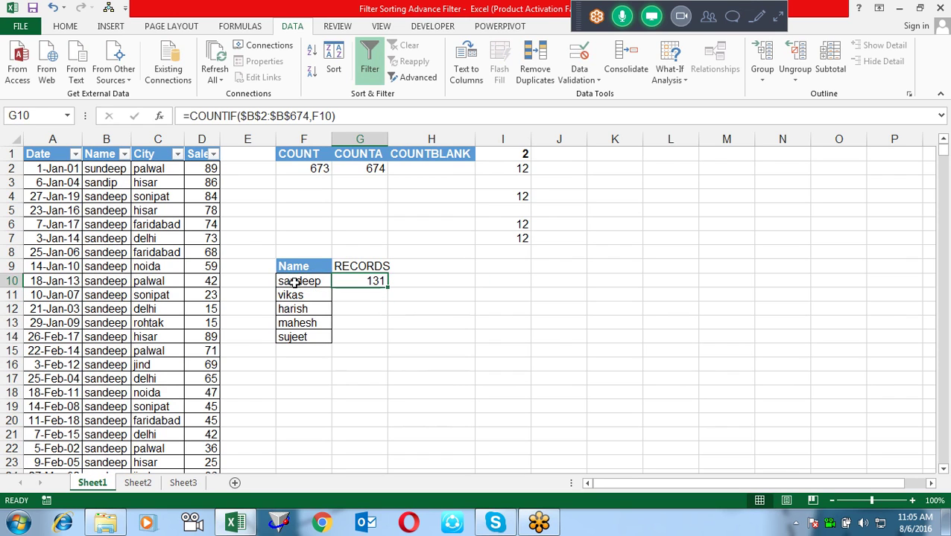
key(ctrl+c)
key(Down)
key(shift+Down)
key(shift+Down)
key(shift+Down)
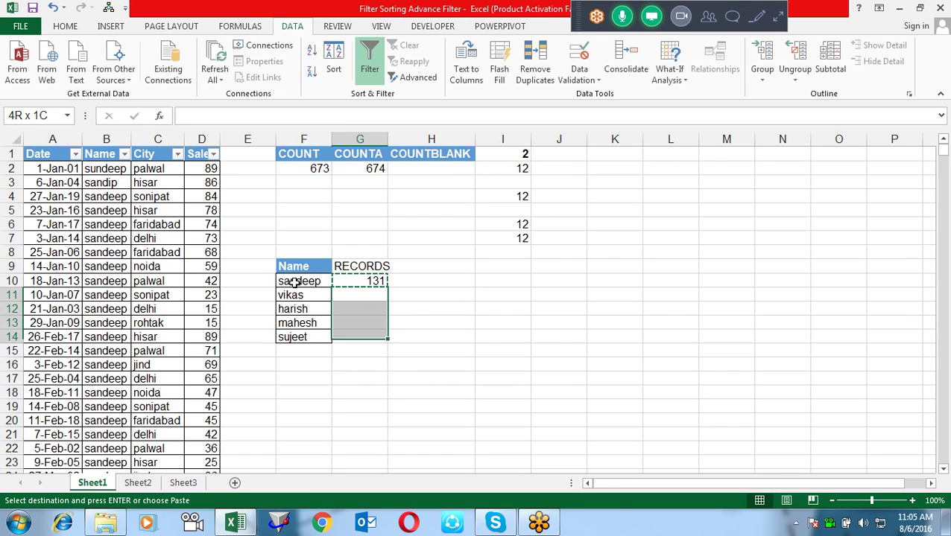
key(Return)
key(Down)
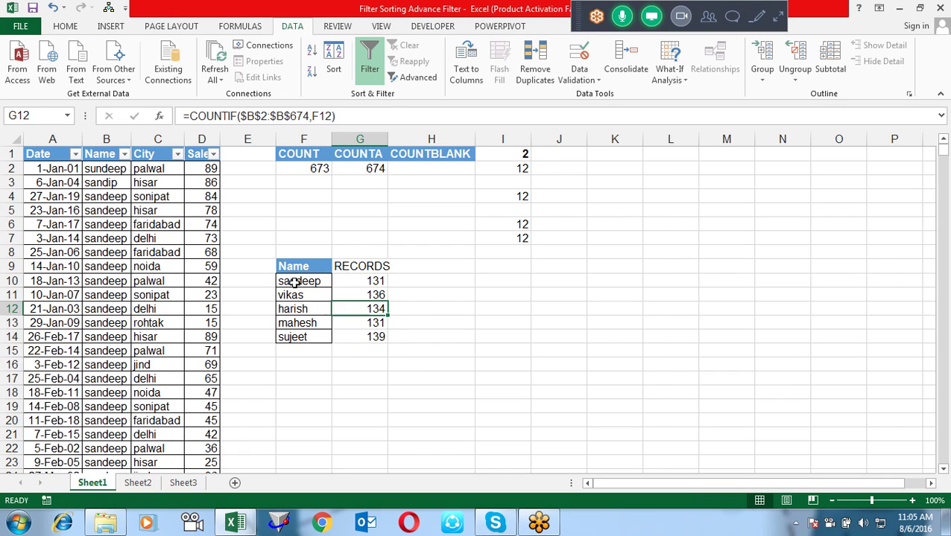
key(Down)
key(Down)
key(Up)
key(Up)
key(Up)
key(Up)
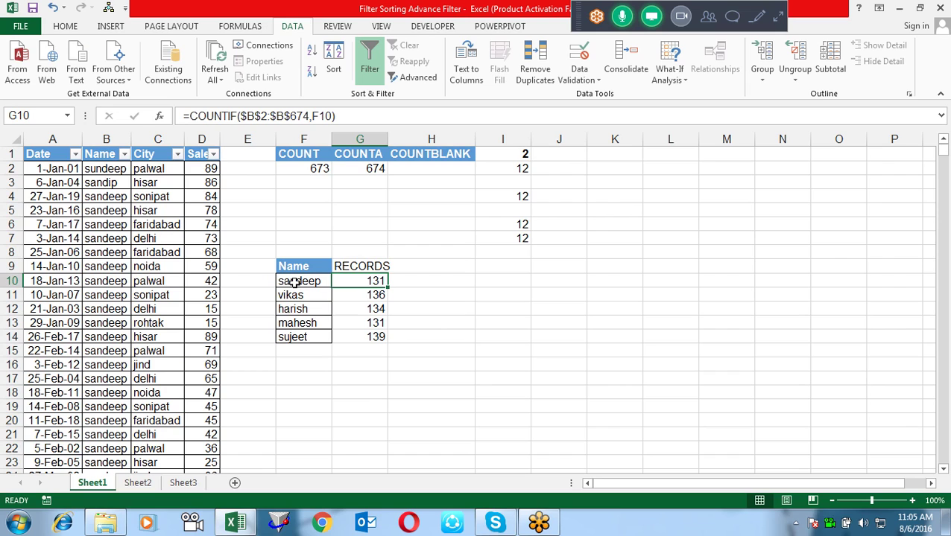
key(Up)
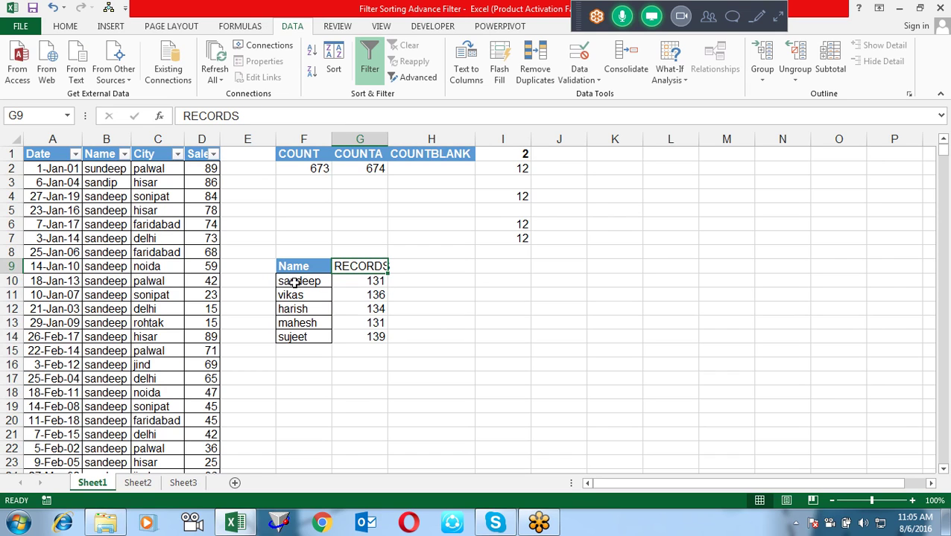
- Copy the city name 'delhi' from the City column into H9 as a heading
key(Right)
key(Left)
key(Left)
key(Left)
key(Left)
key(Left)
key(Up)
key(Up)
key(ctrl+c)
key(Right)
key(Right)
key(Right)
key(Right)
key(Right)
key(Down)
key(Down)
key(Return)
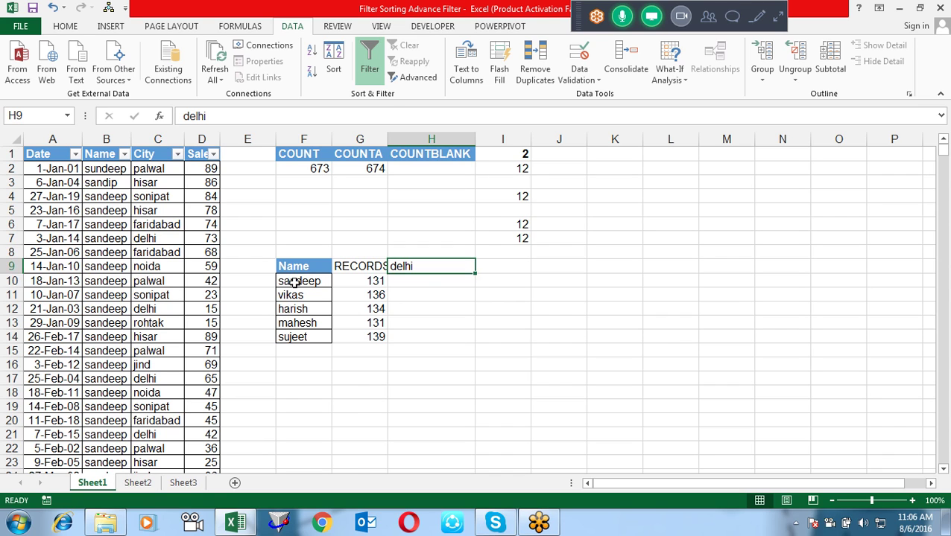
- Start a COUNTIFS formula in H10 using name range $B$2:$B$674 with criterion F10
key(Down)
text(=)
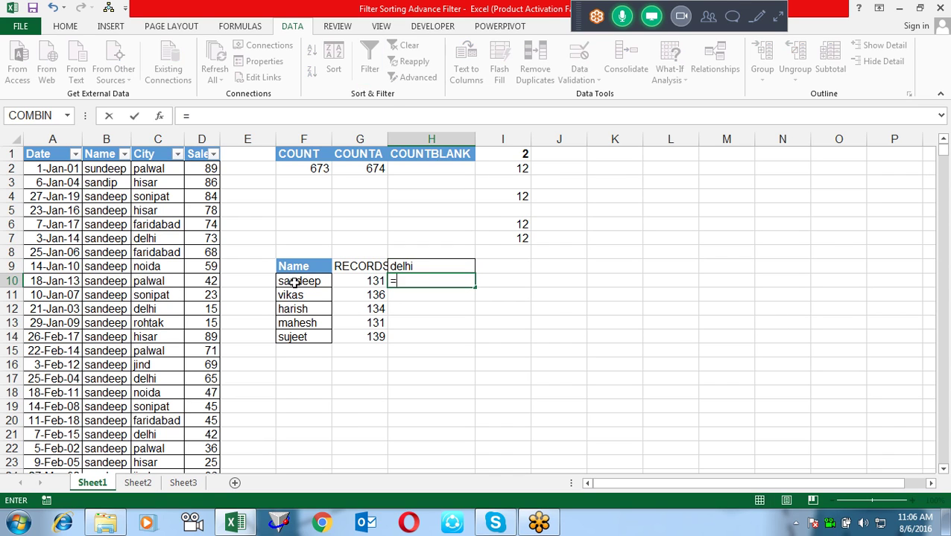
text(COUN)
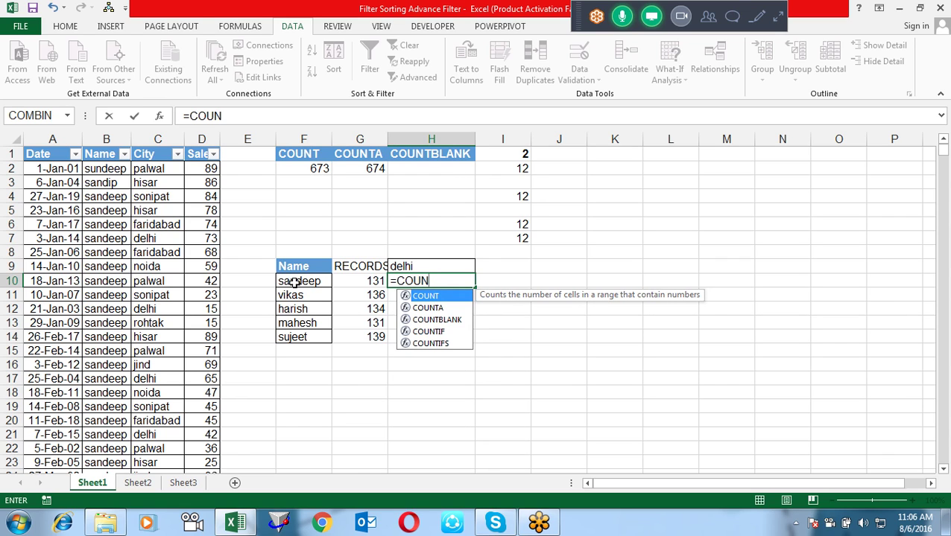
key(Down)
key(Down)
key(Down)
key(Down)
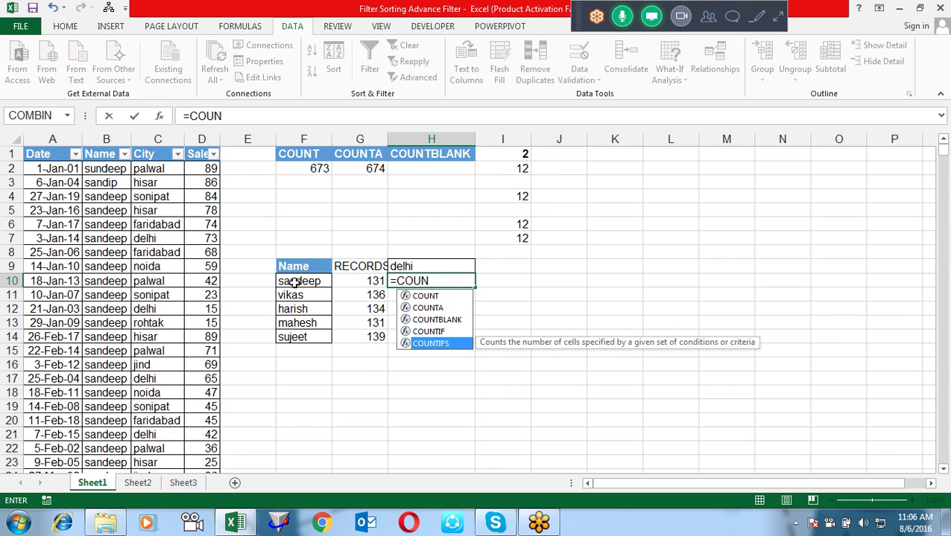
key(Tab)
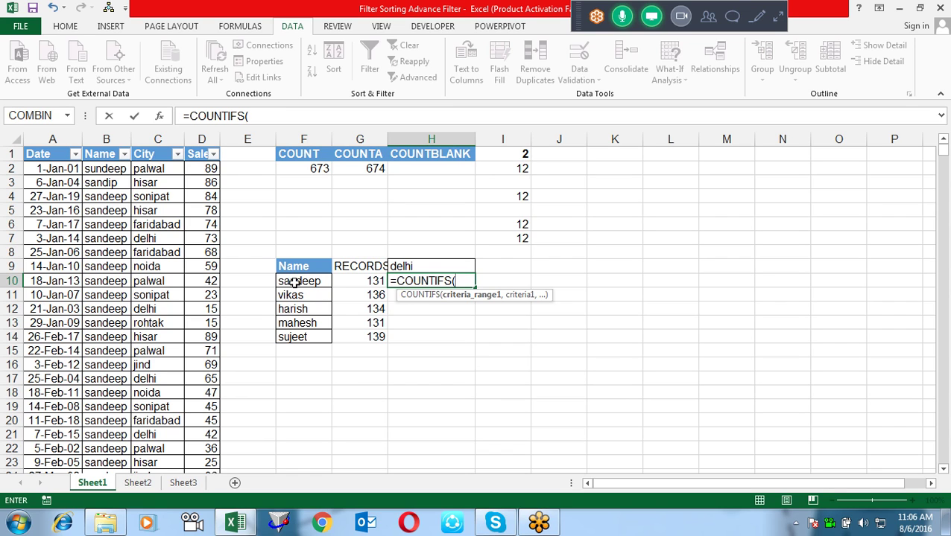
key(Left)
key(Left)
key(Left)
key(Left)
key(Left)
key(Up)
key(Left)
key(Up)
key(Up)
key(Up)
key(Up)
key(Up)
key(Up)
key(Up)
key(ctrl+shift+Down)
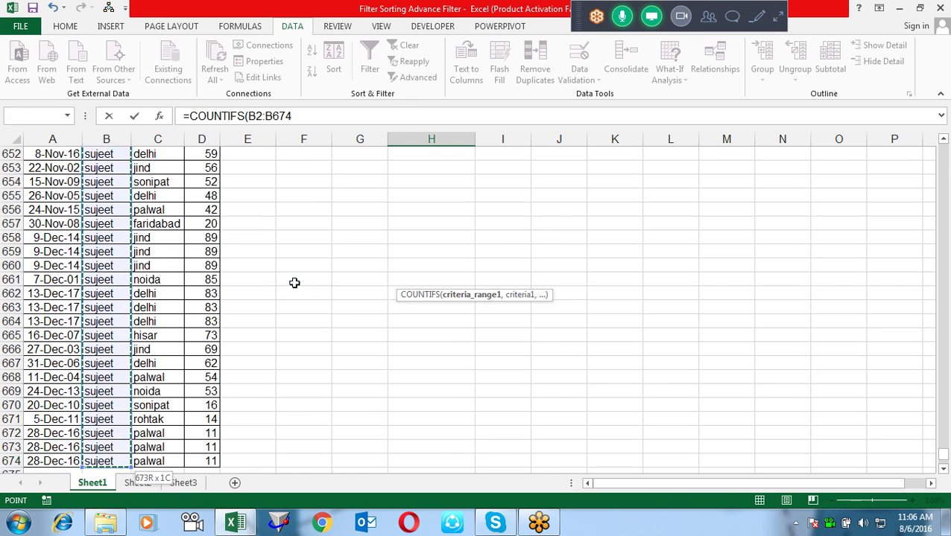
key(F4)
text(,)
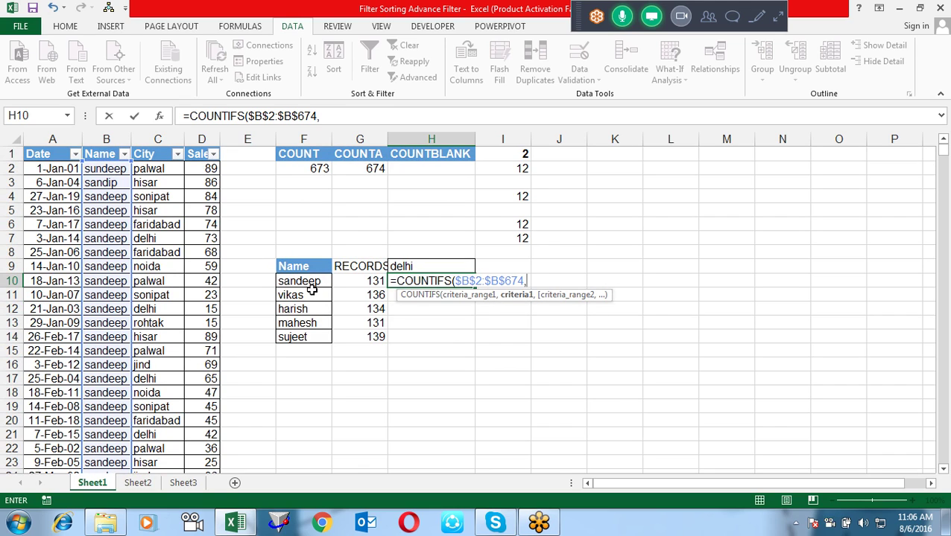
click(311, 281)
text(,)
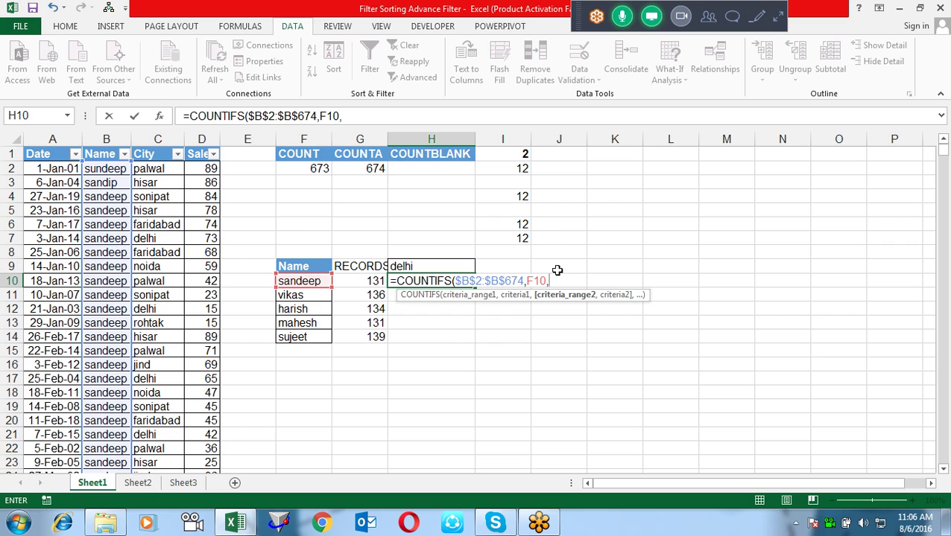
- Complete the COUNTIFS with city range $C$2:$C$674 and criterion $H$9, and enter it
click(158, 171)
key(ctrl+shift+Down)
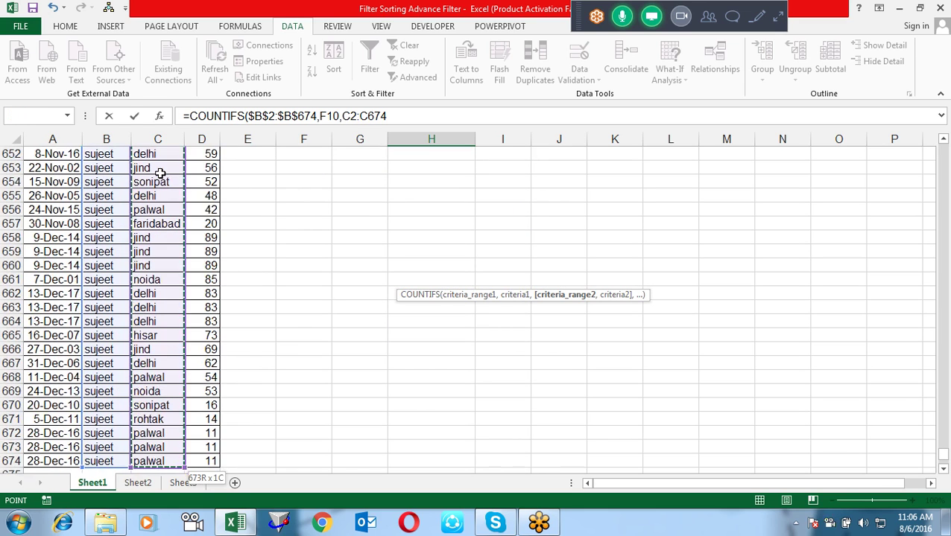
key(F4)
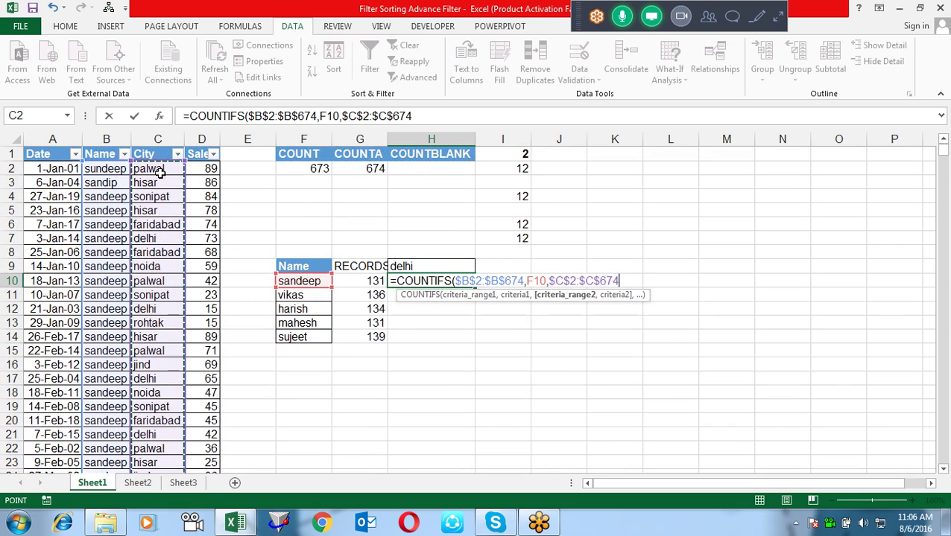
text(,)
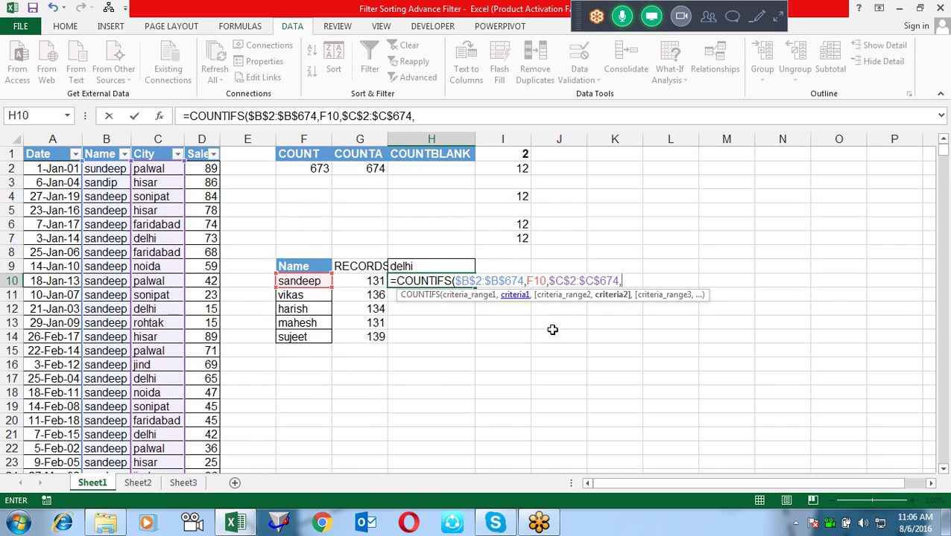
click(426, 263)
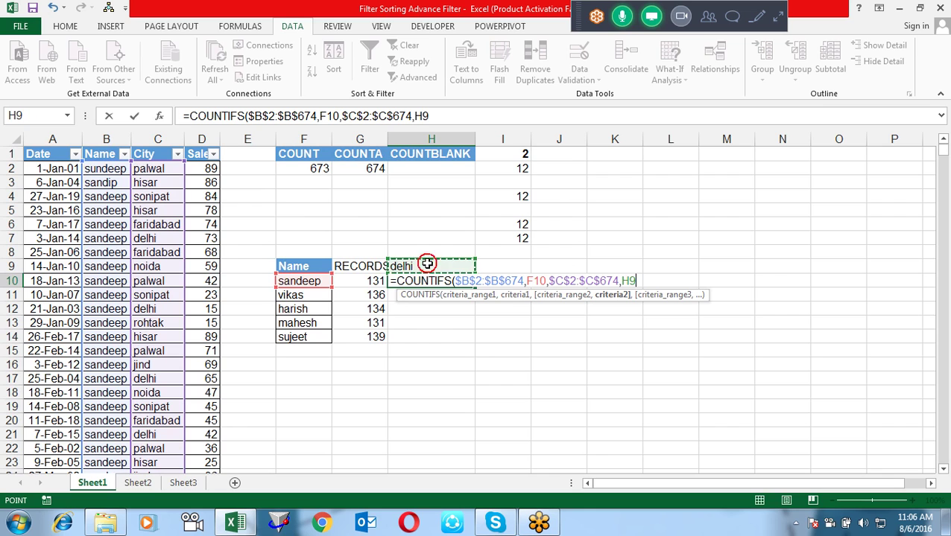
key(F4)
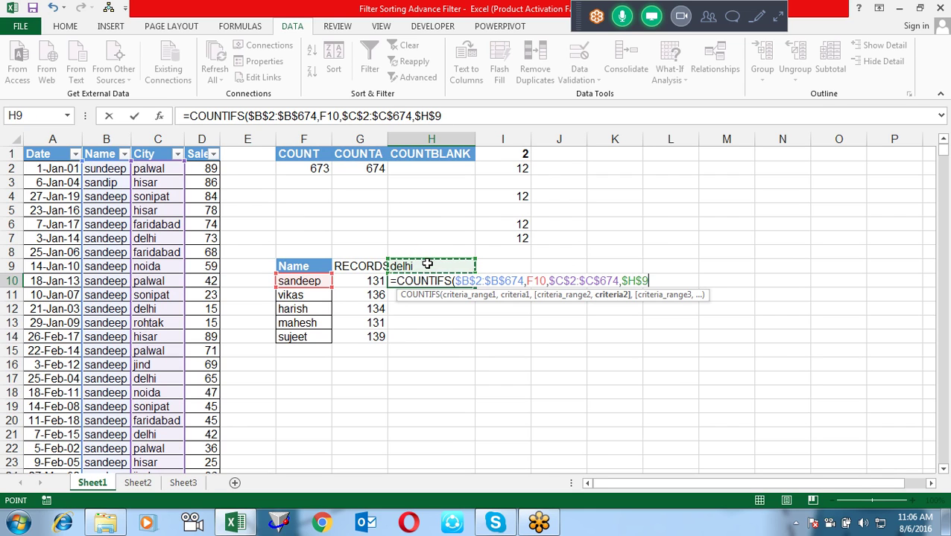
key(ctrl+Return)
key(Return)
- Copy the H10 formula into H11:H14, giving 16, 19, 17, 17 and 19
key(Up)
key(ctrl+c)
key(Down)
key(shift+Down)
key(shift+Down)
key(shift+Down)
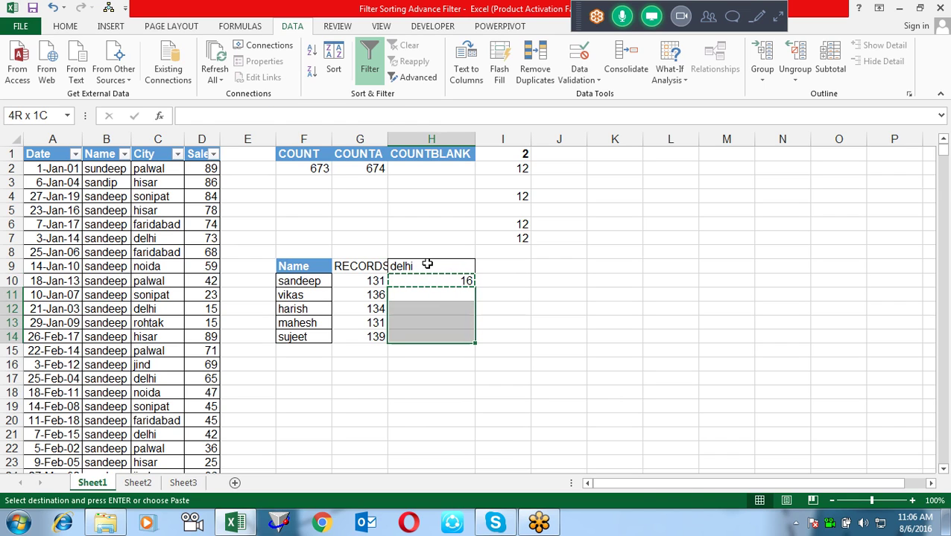
key(Return)
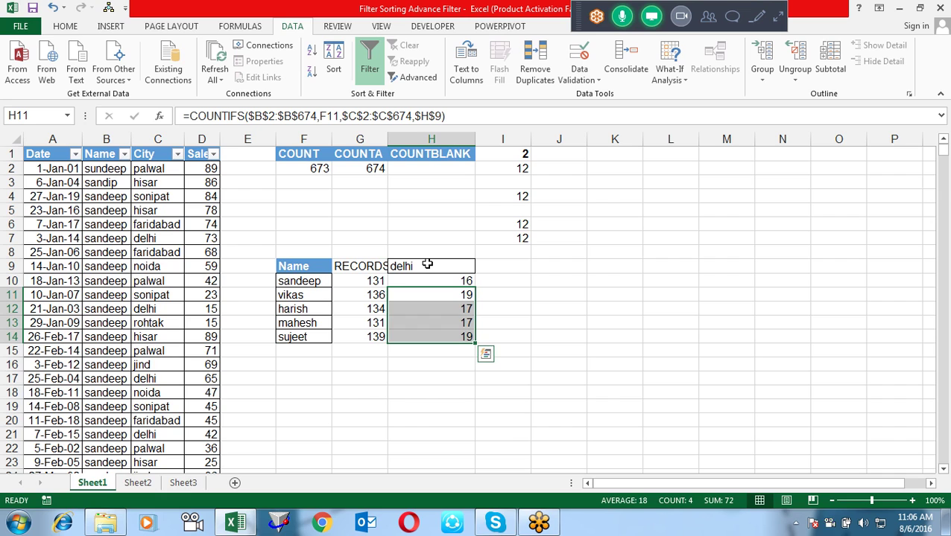
key(Up)
key(Up)
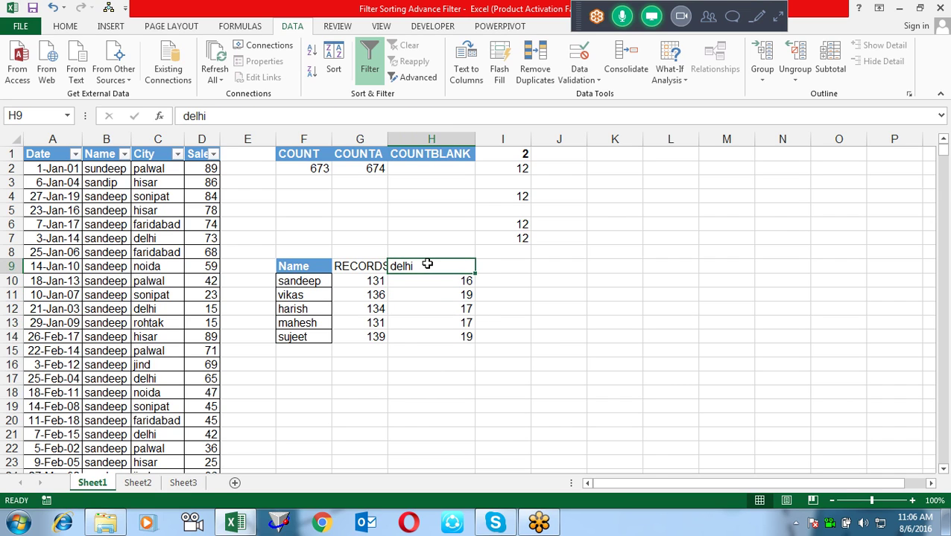
- Enter the criterion '>50' in I9
key(Right)
text(>)
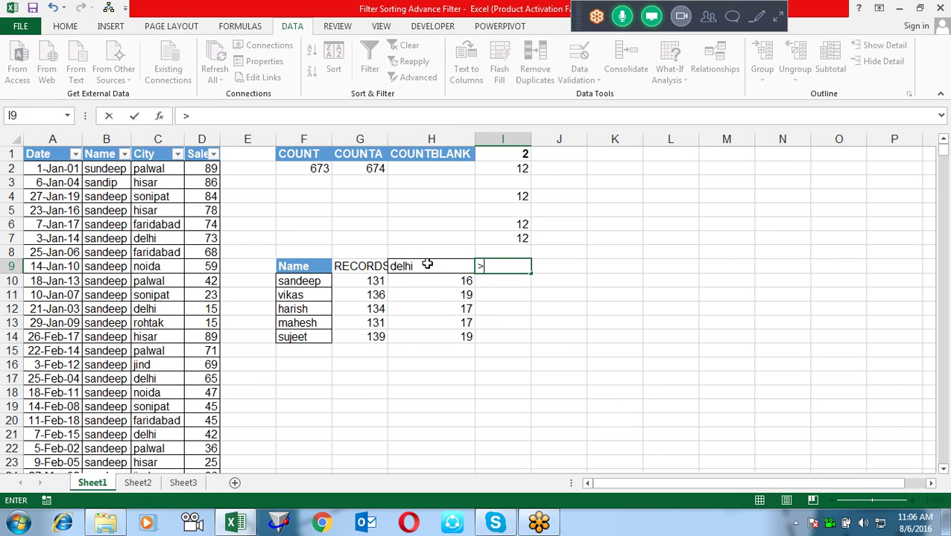
text(50)
key(Return)
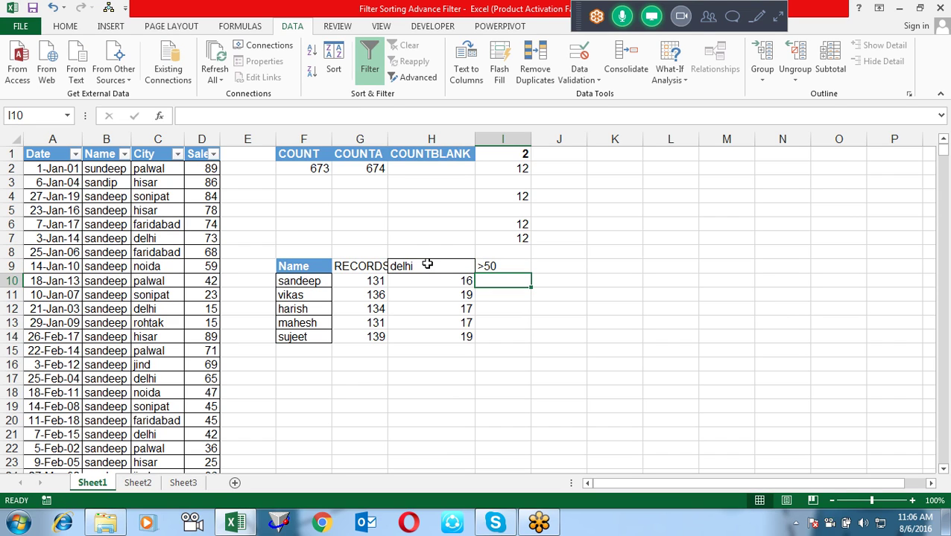
- Enter =COUNTIF(D:D,">50") in I10, returning 339 sales above 50
text(=COUN)
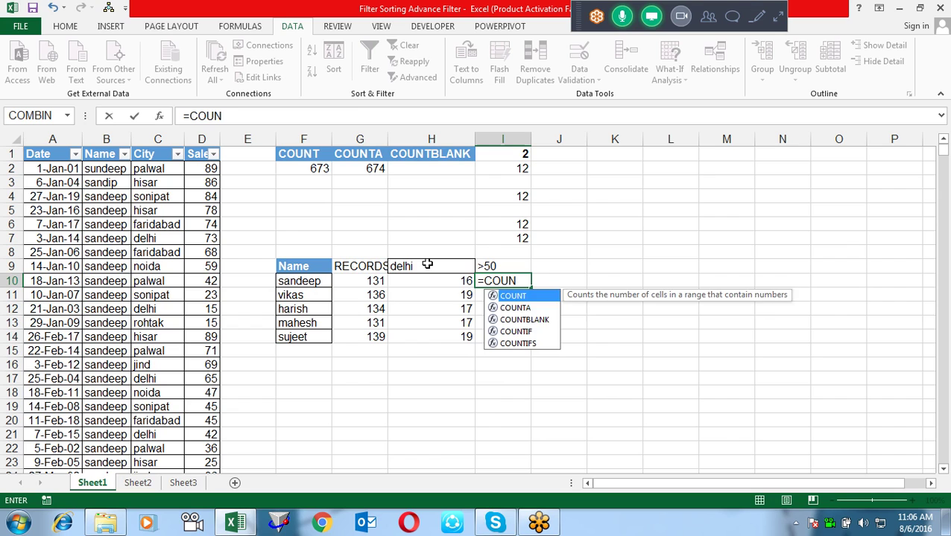
key(Down)
key(Down)
key(Down)
key(Tab)
key(Left)
key(Left)
key(Left)
key(Left)
key(Left)
key(ctrl+space)
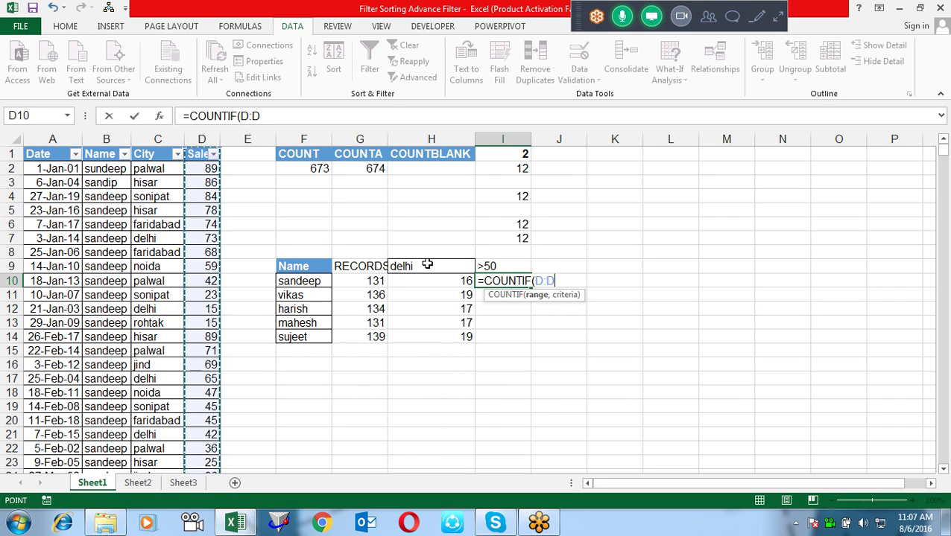
text(,">50"))
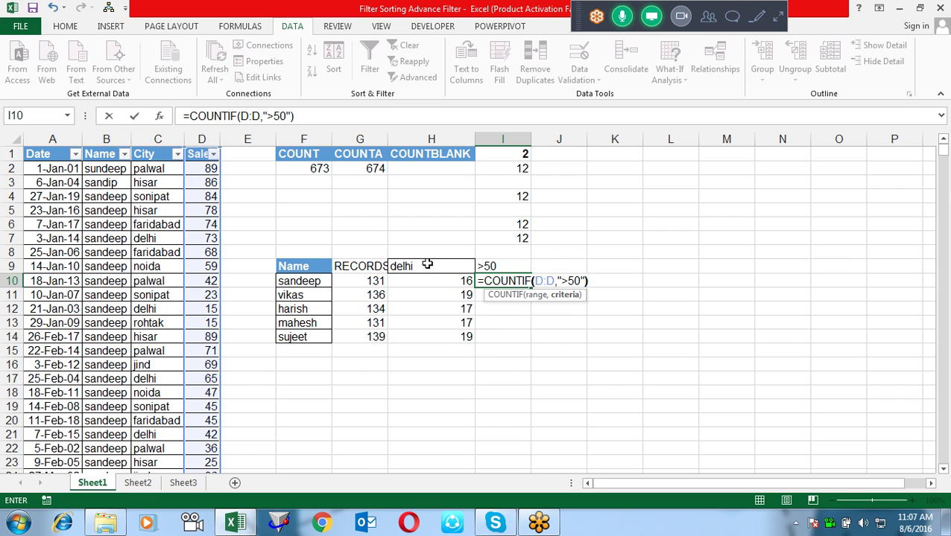
key(Return)
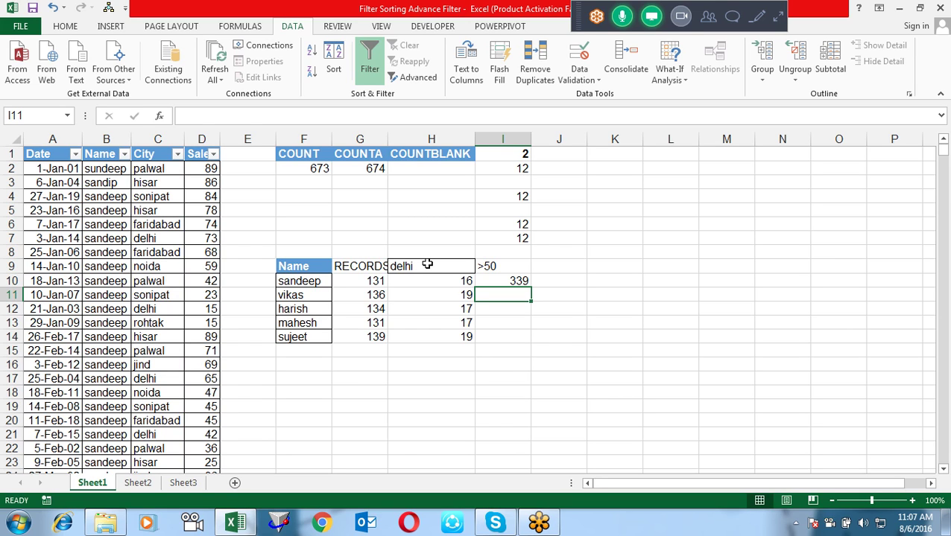
key(Left)
key(Left)
key(Left)
key(Left)
key(Left)
key(ctrl+Up)
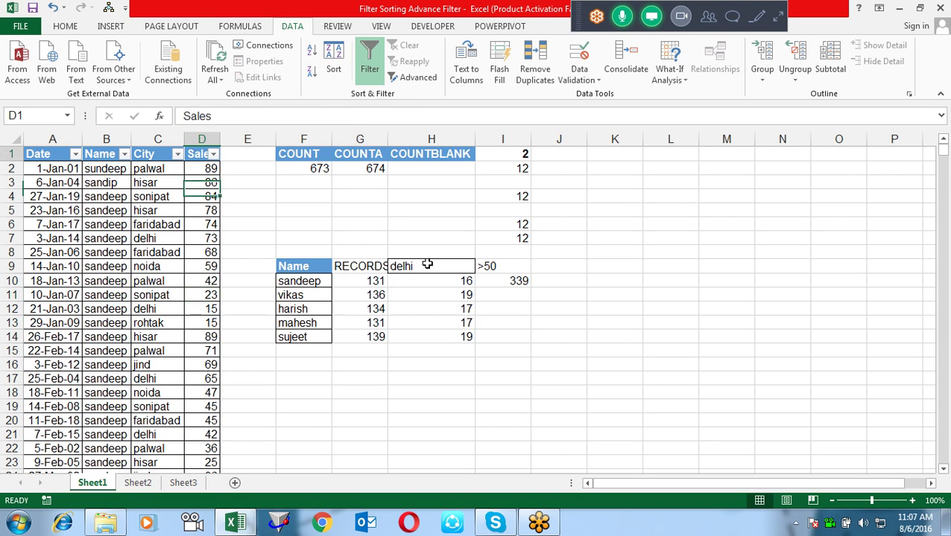
key(alt+Down)
key(Down)
key(Down)
key(Down)
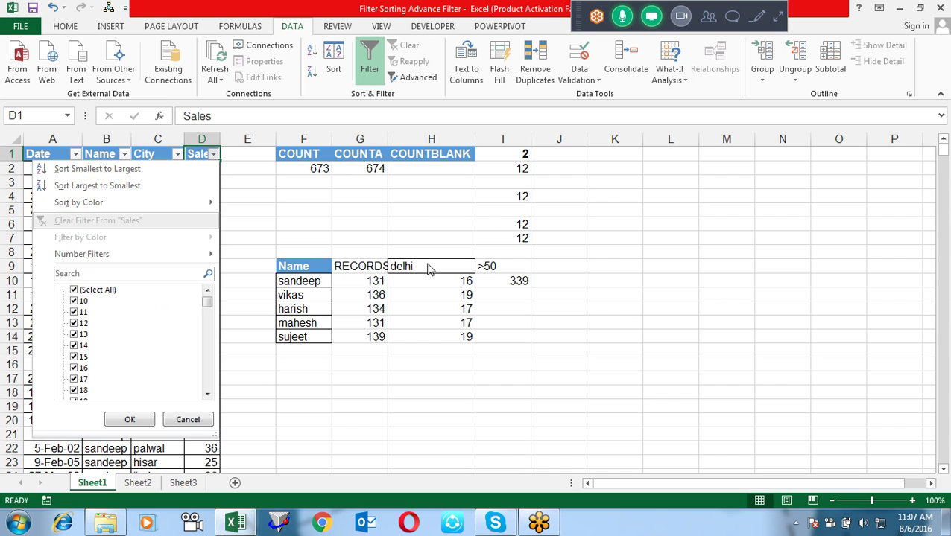
key(Down)
key(Down)
key(Right)
key(Down)
key(Down)
key(Return)
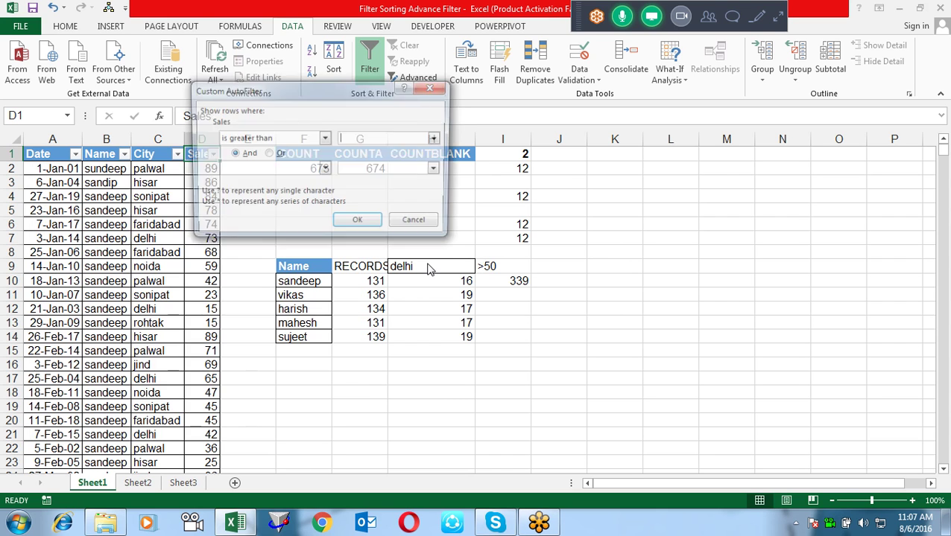
text(50)
key(Return)
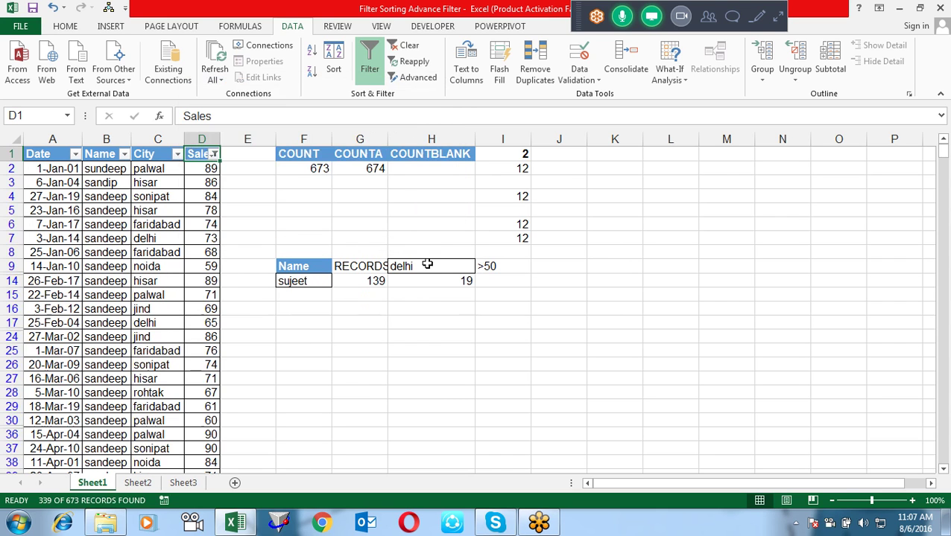
key(Down)
key(ctrl+shift+Down)
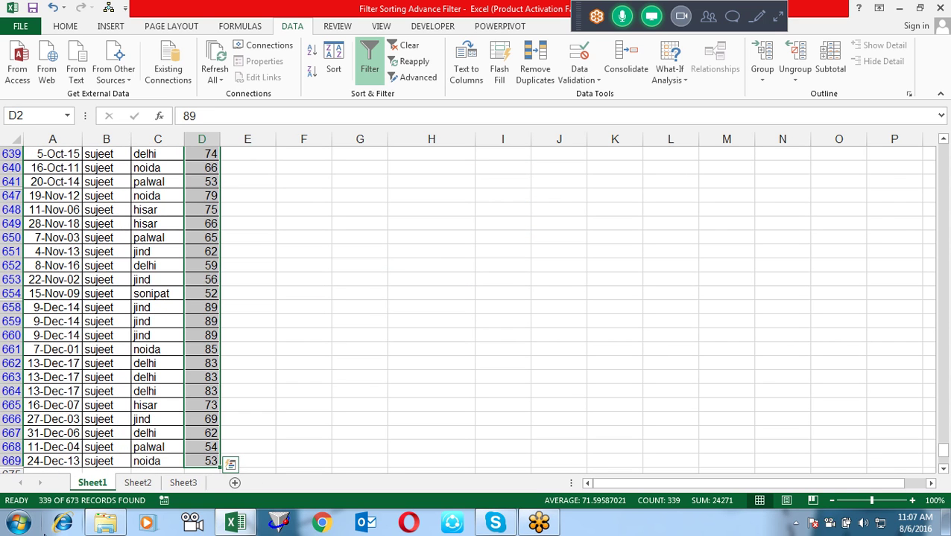
mouse_move(111, 501)
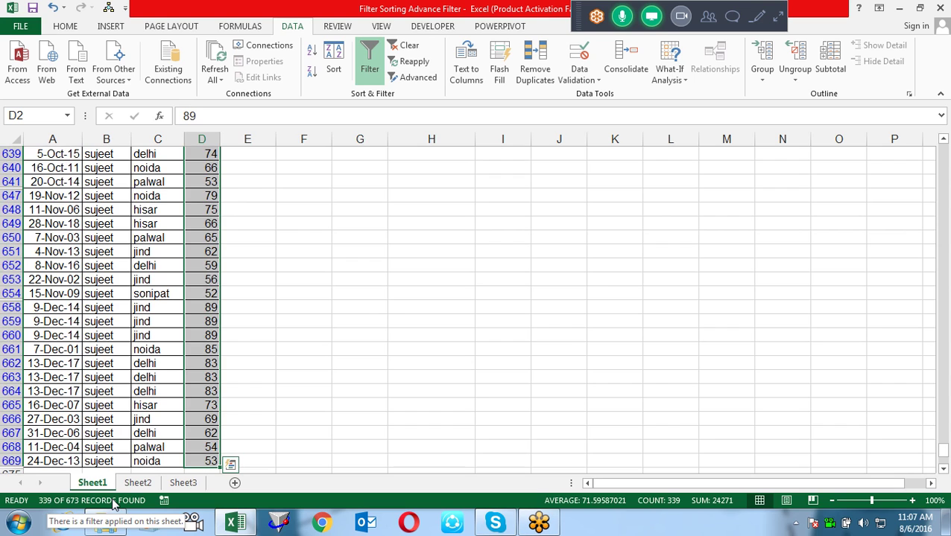
key(ctrl+Up)
key(alt+a)
key(c)
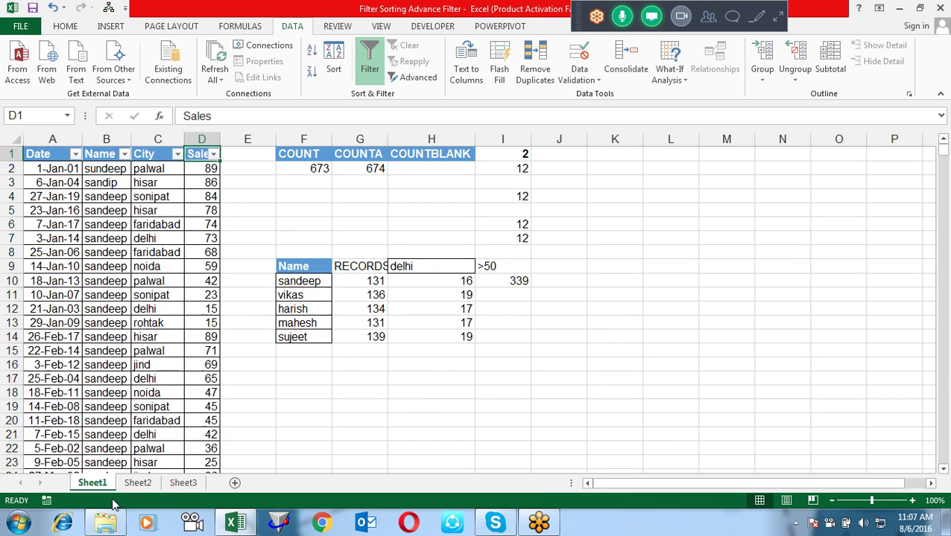
key(Down)
key(Down)
key(Down)
key(Down)
key(Right)
key(Right)
key(Right)
key(Right)
key(Down)
key(Down)
key(Down)
key(Down)
key(Up)
key(Right)
key(Right)
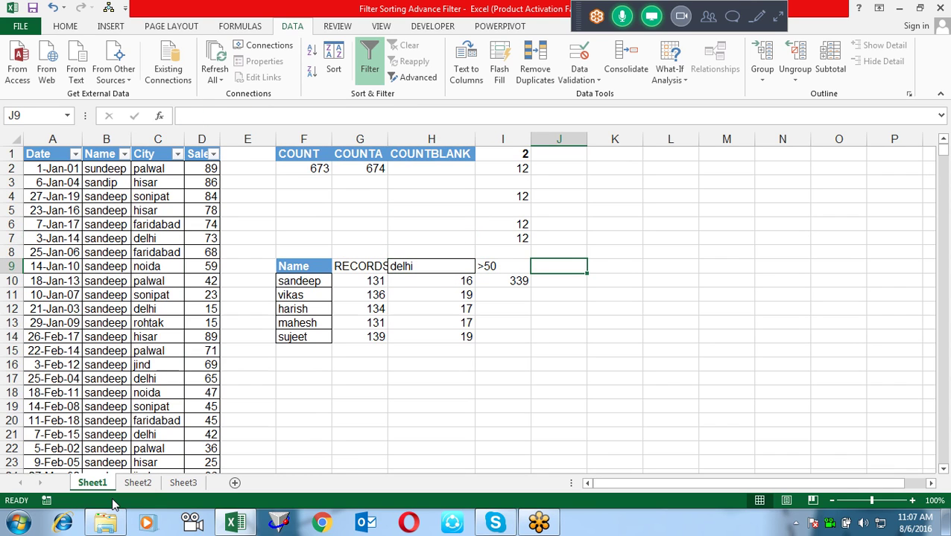
- Put 's' in J9 and enter =COUNTIF(B:B,"*"&J9) in J10, returning 136
text(s)
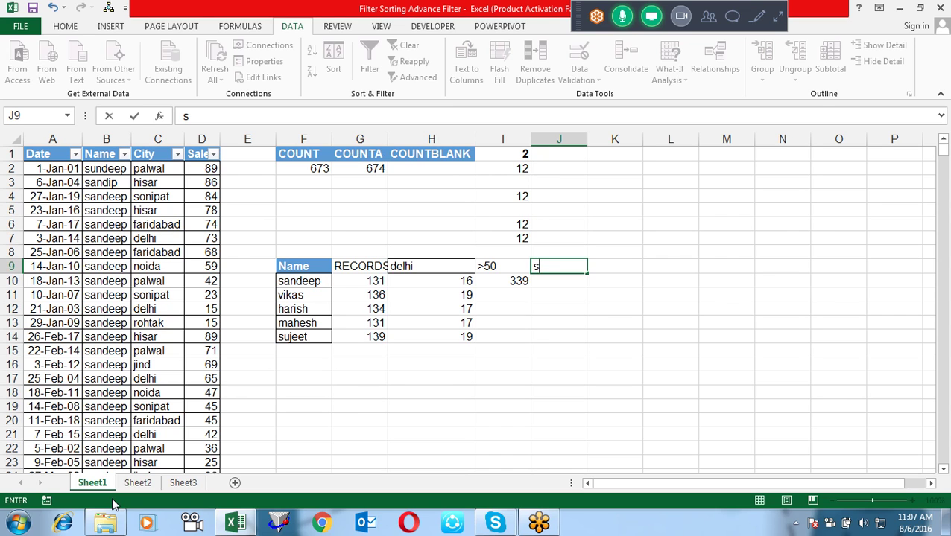
key(Return)
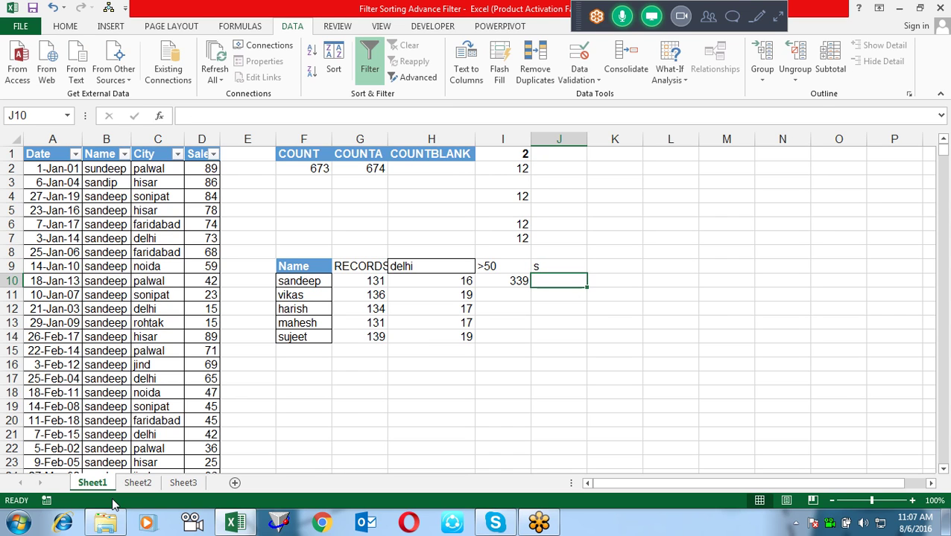
text(=)
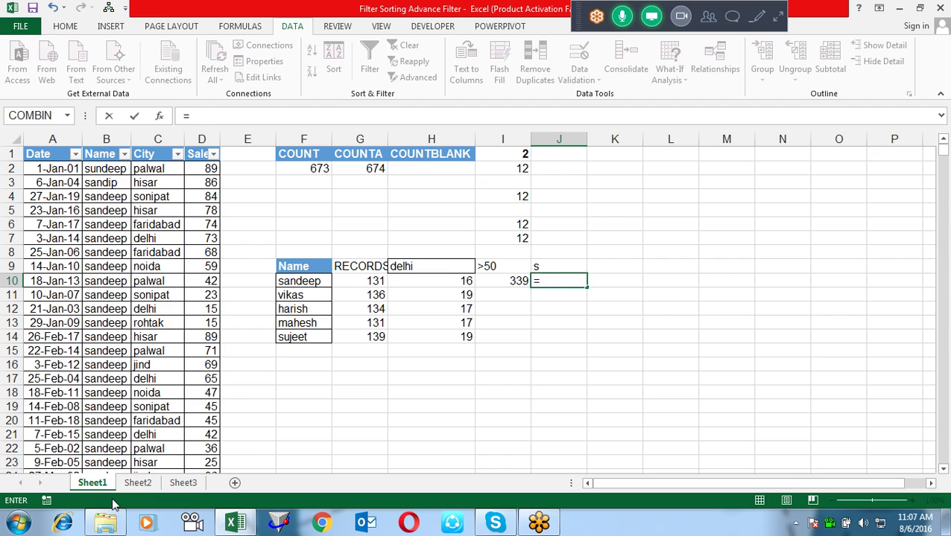
text(COUN)
key(Down)
key(Down)
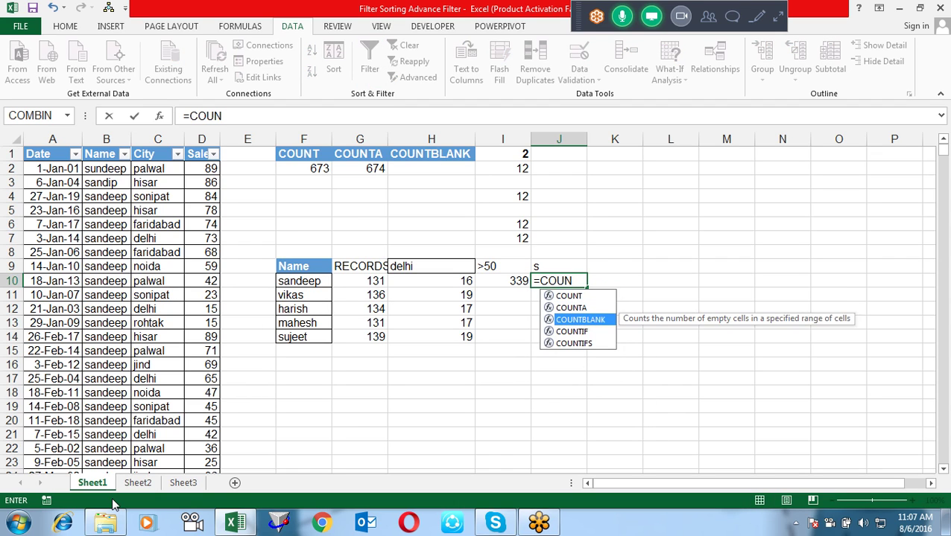
key(Down)
key(Tab)
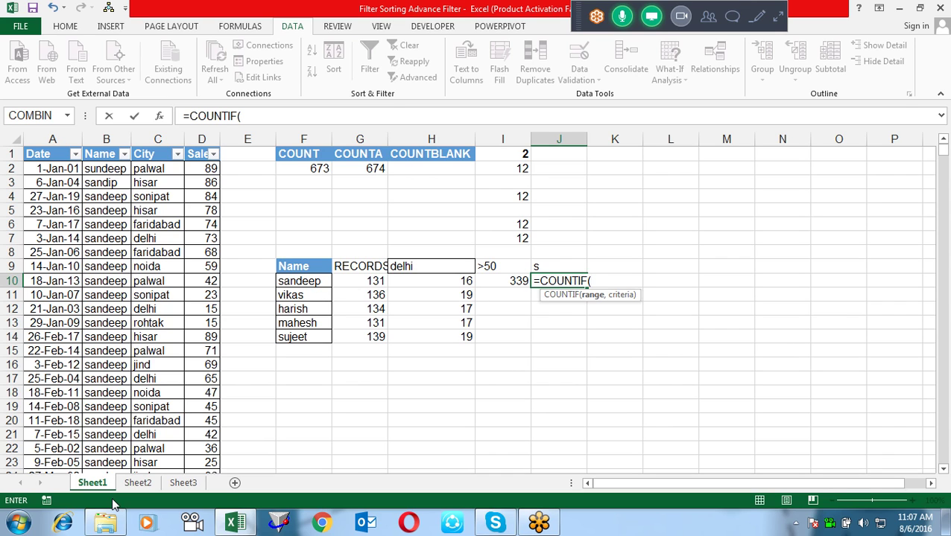
key(Left)
key(Left)
key(Left)
key(Left)
key(Left)
key(Left)
key(Left)
key(Left)
key(ctrl+space)
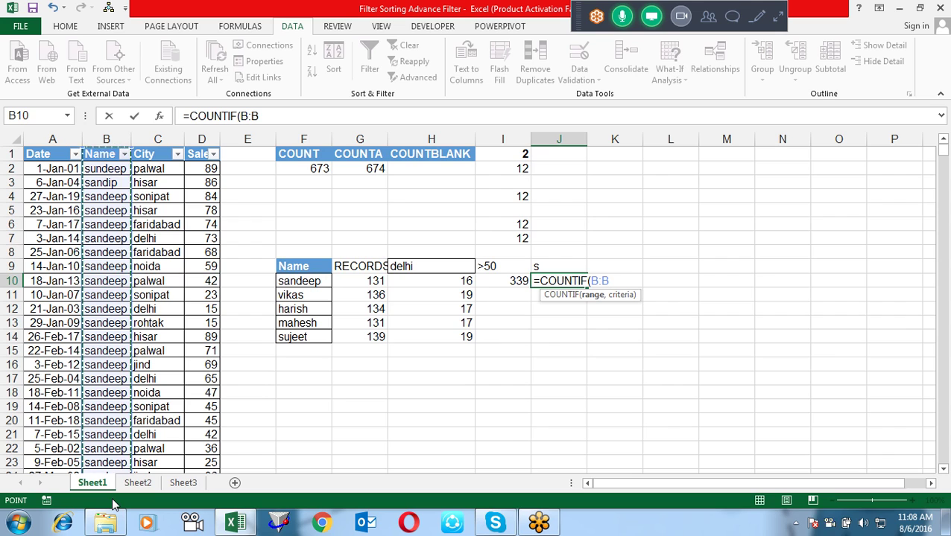
text(,"*"&)
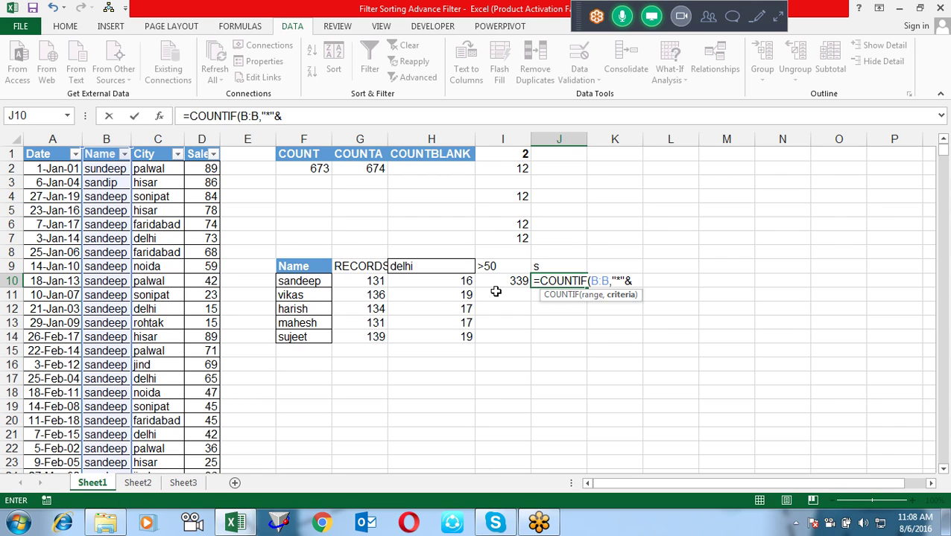
click(541, 267)
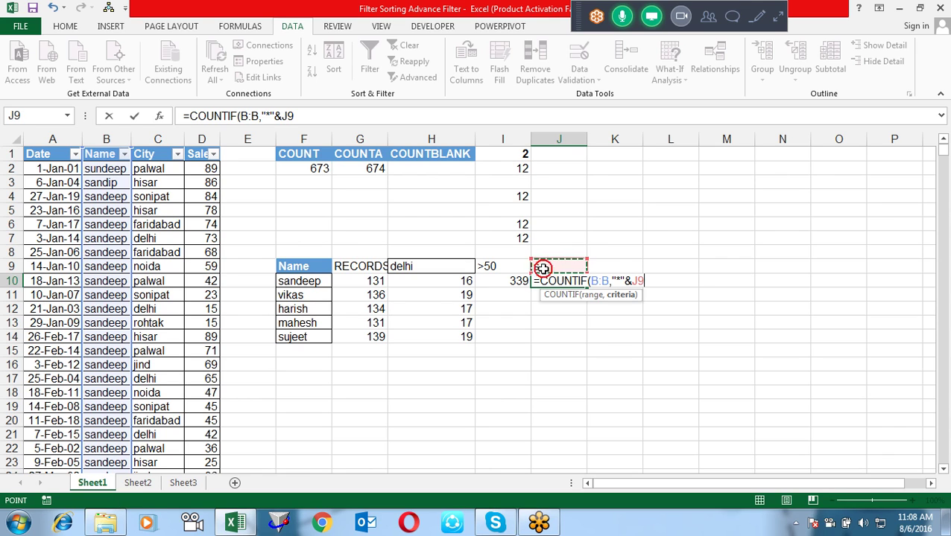
key(Return)
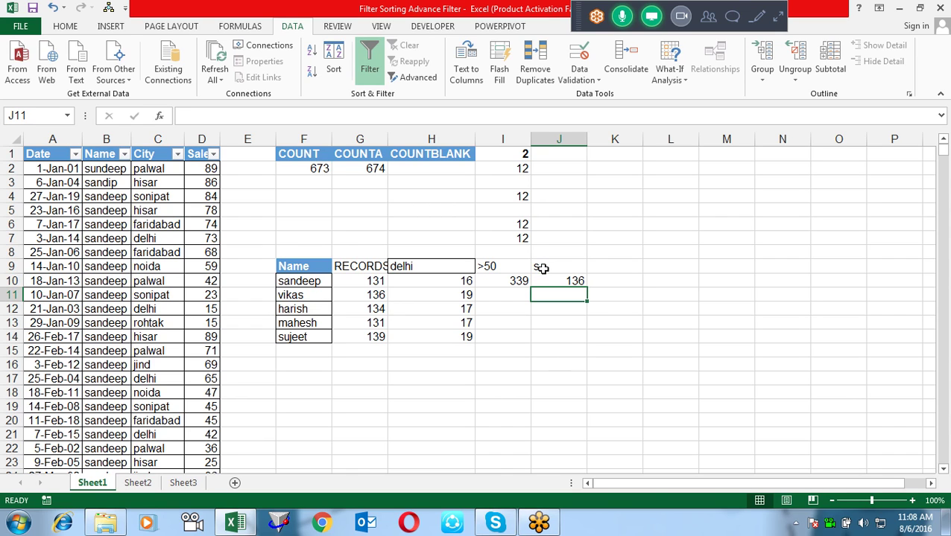
key(Up)
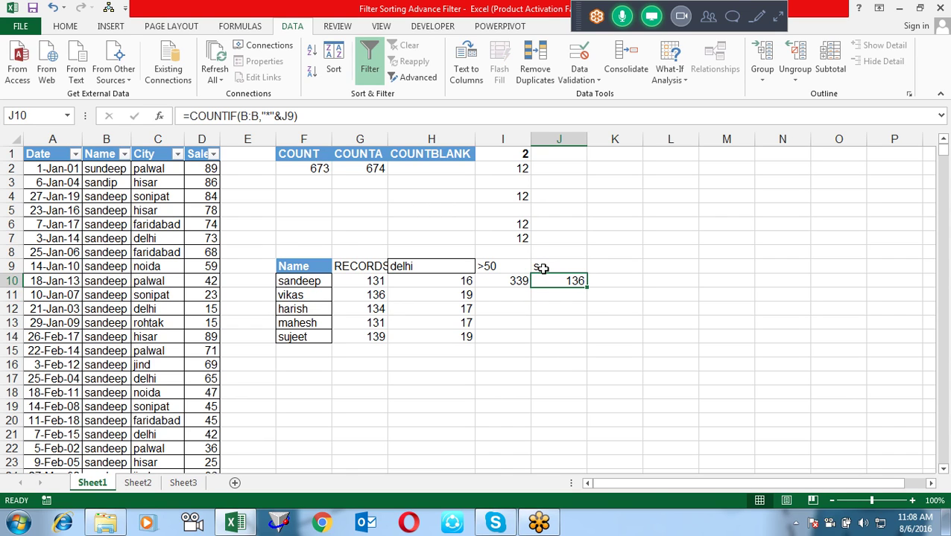
- Change J10's criterion to J9&"*" so it counts names starting with s (272)
key(F2)
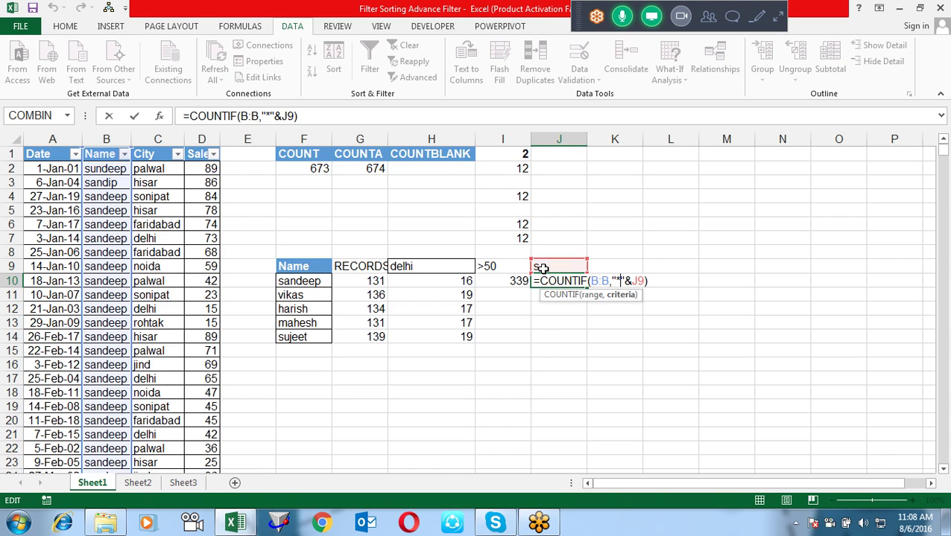
key(BackSpace)
key(BackSpace)
key(BackSpace)
key(BackSpace)
key(Right)
text(&"8)
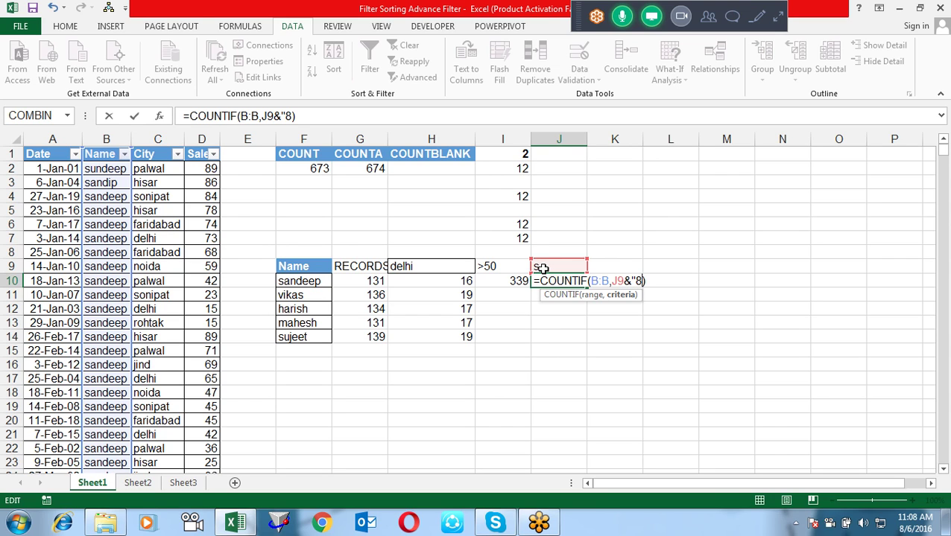
key(BackSpace)
text(*")
key(Return)
key(Up)
- Check the sandeep and sujeet record counts, then review J10's formula without changing it
key(Left)
key(Left)
key(Left)
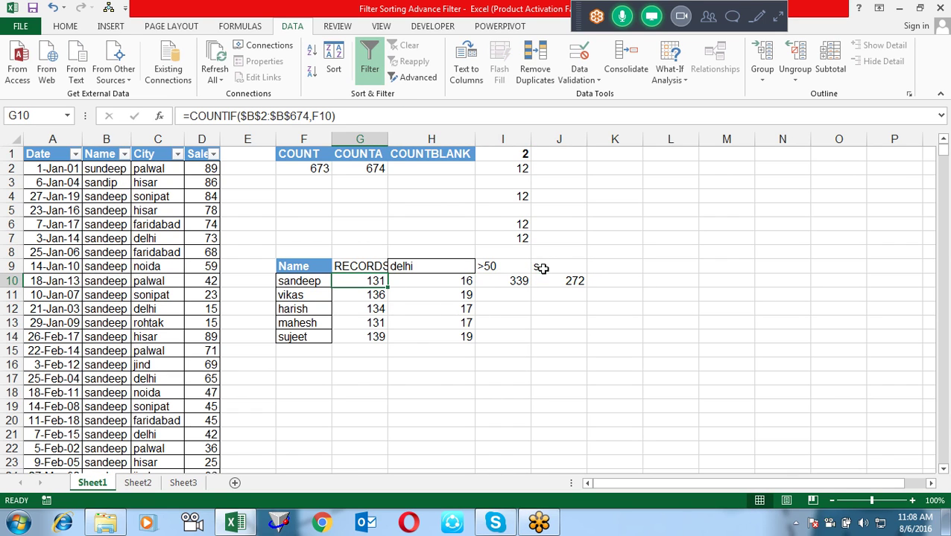
ctrl+click(372, 336)
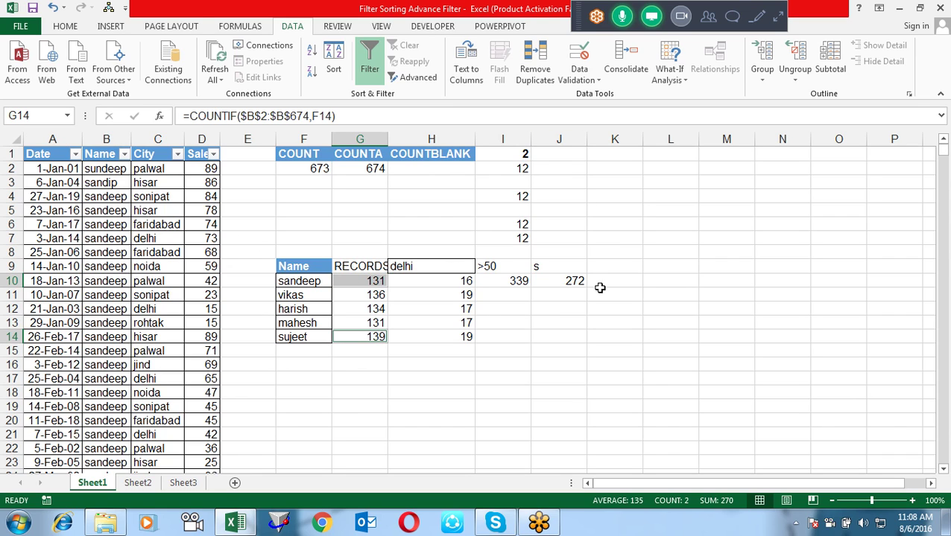
click(568, 280)
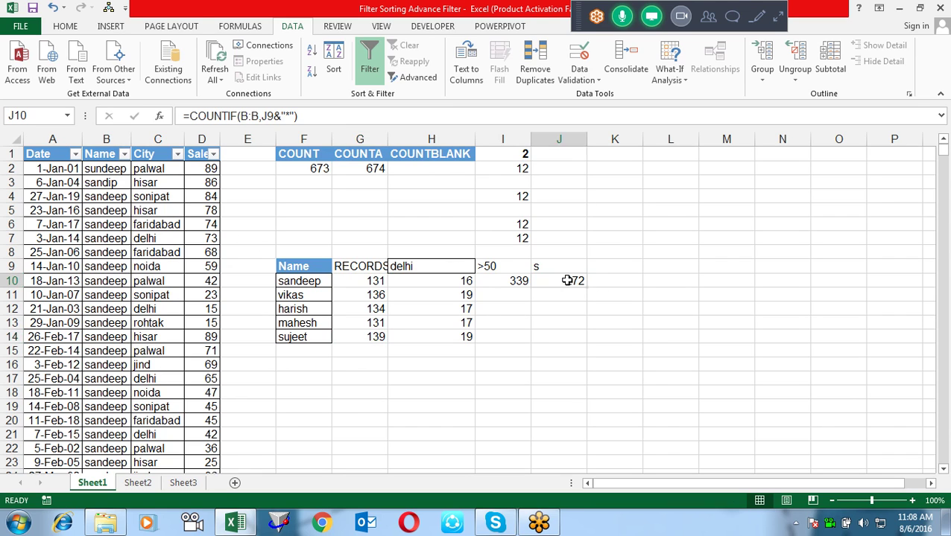
double_click(568, 280)
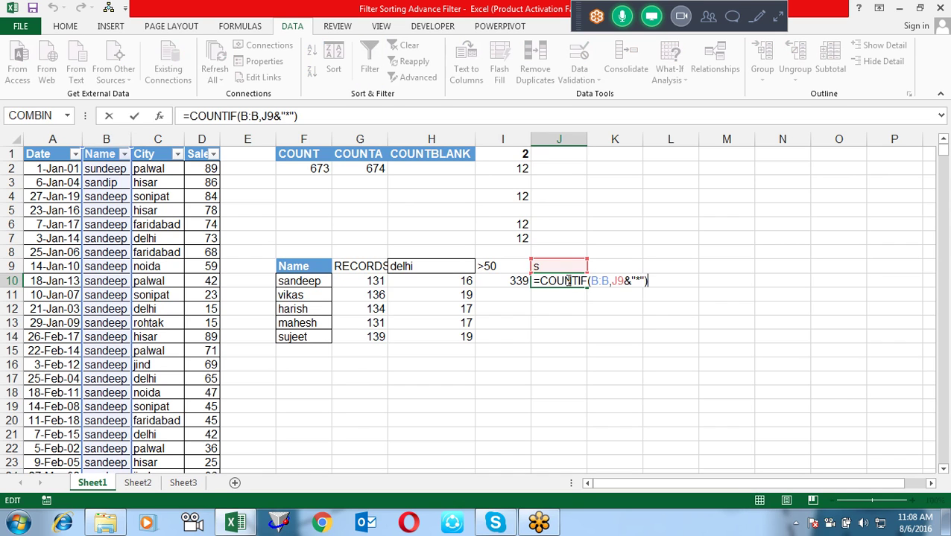
key(Escape)
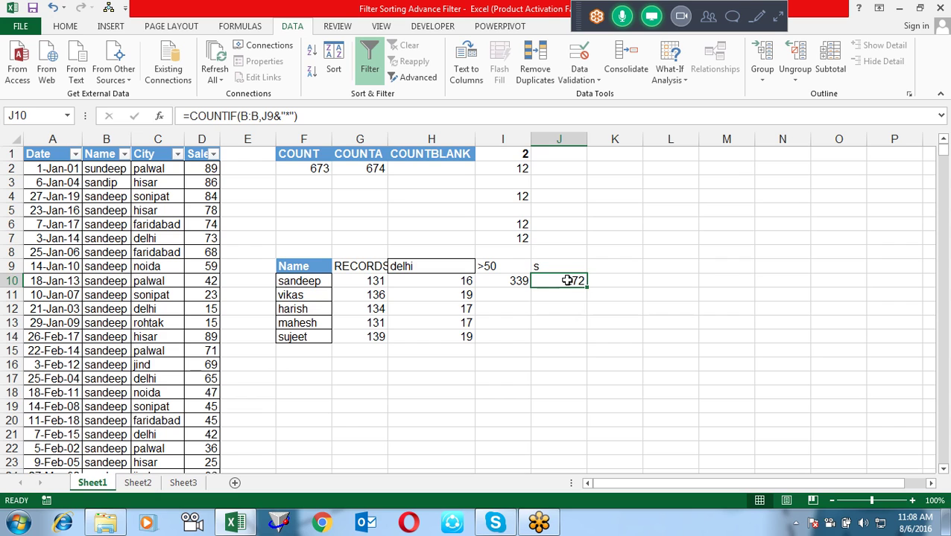
- Begin a new COUNTIF formula in J11 over the names column
key(Return)
text(=)
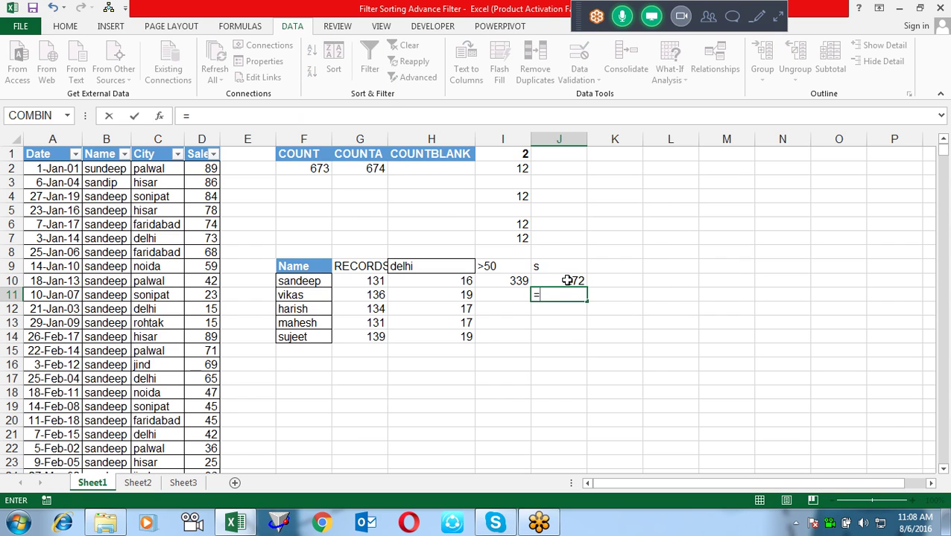
text(COUN)
key(Down)
key(Down)
key(Down)
key(Tab)
key(Left)
key(Left)
key(Left)
key(Left)
key(Left)
key(Left)
key(Left)
key(Left)
- Finish =COUNTIF(B:B,"?????") in J11, counting 136 five-letter names
key(ctrl+space)
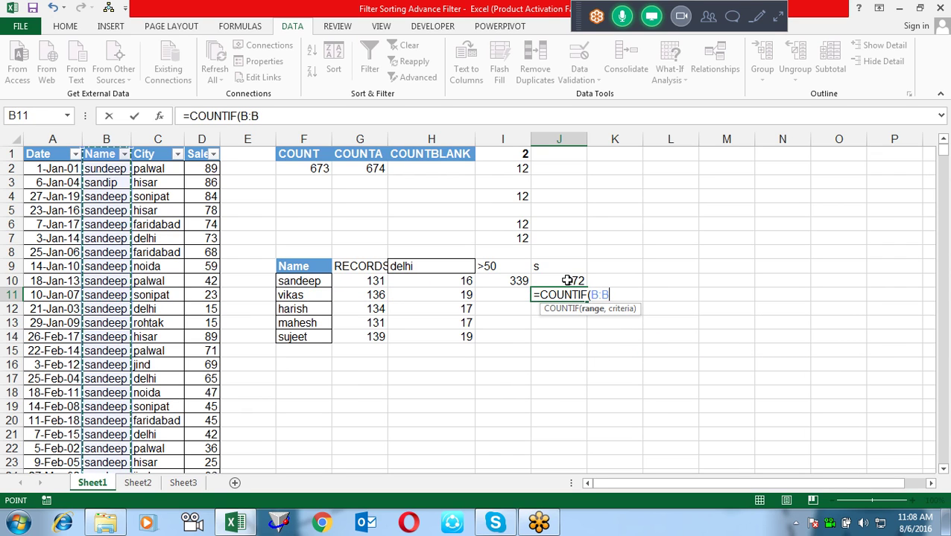
text(,")
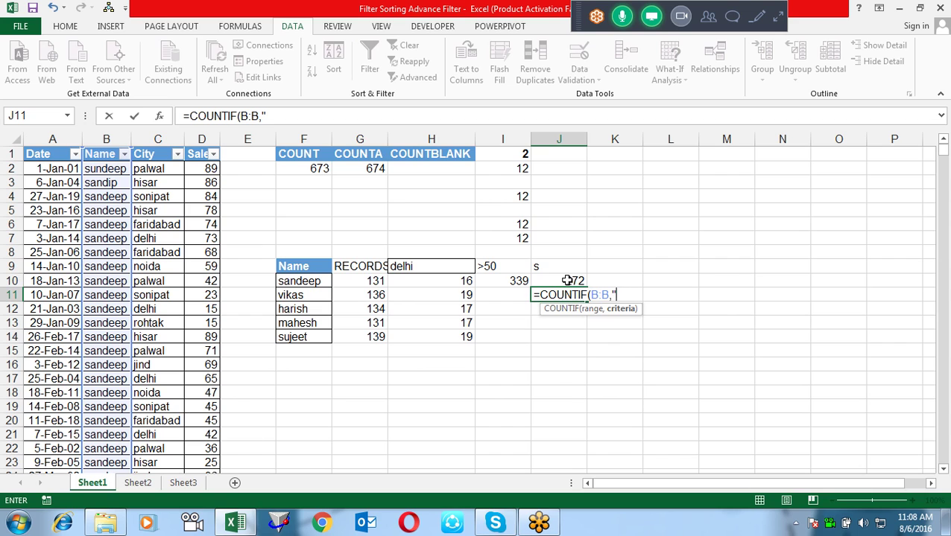
text(?????")
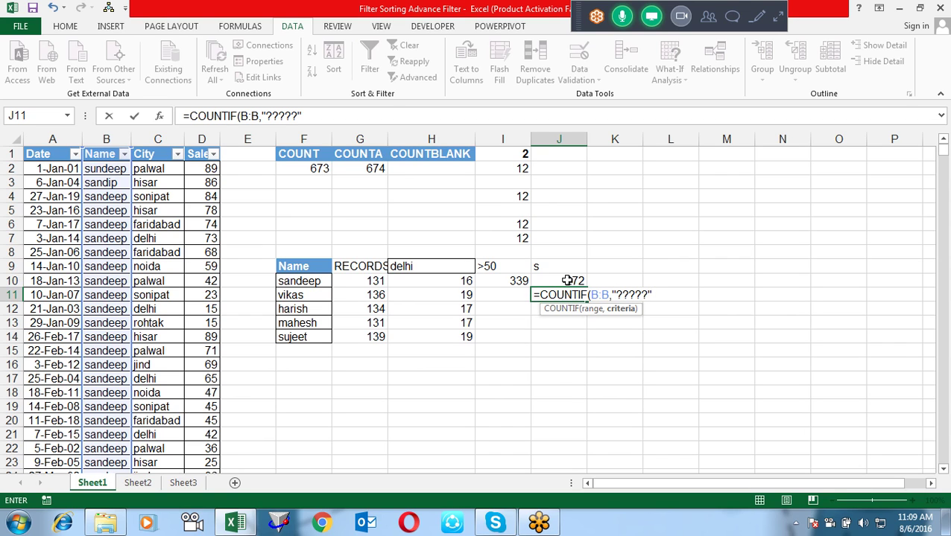
key(Return)
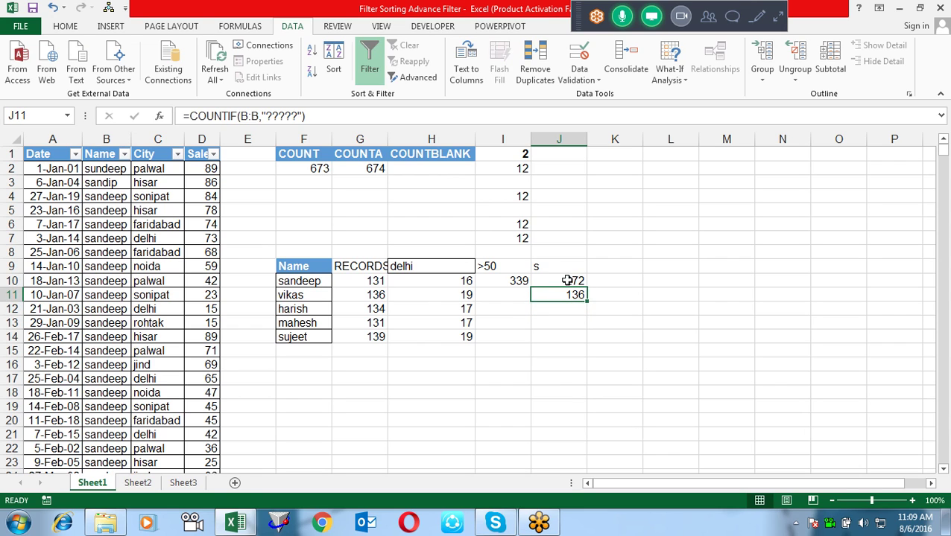
- Review J11's formula unchanged and move along the vikas and sandeep rows
key(Left)
key(Left)
key(Left)
key(Left)
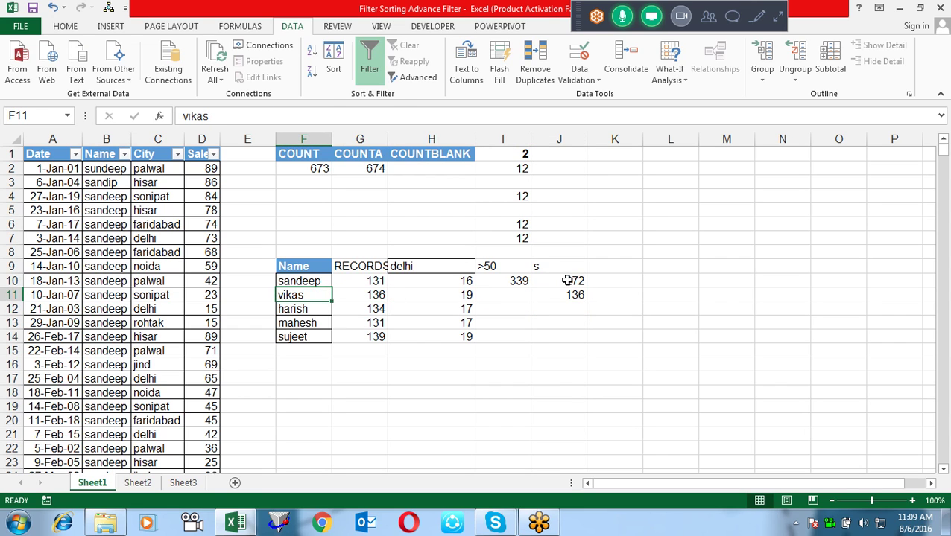
key(Right)
key(Right)
key(Right)
key(Right)
key(Right)
key(Left)
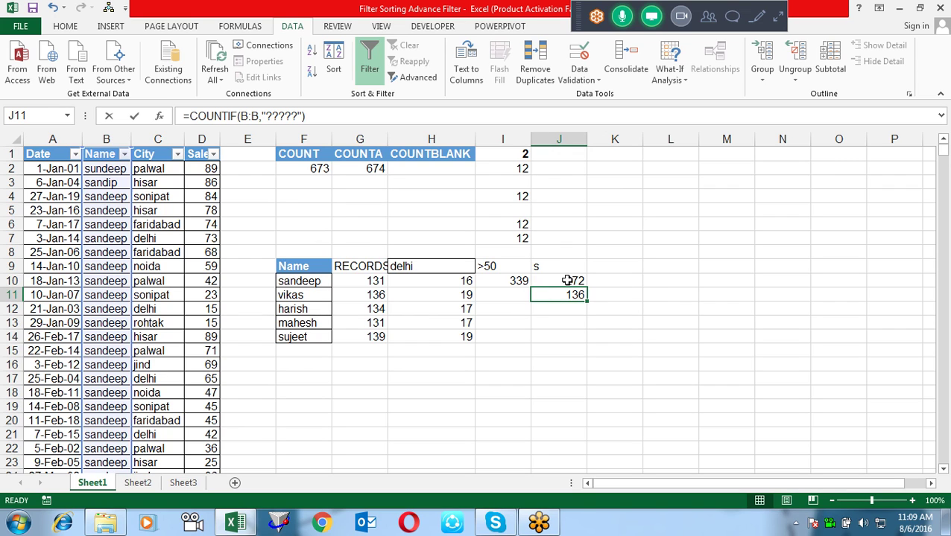
key(F2)
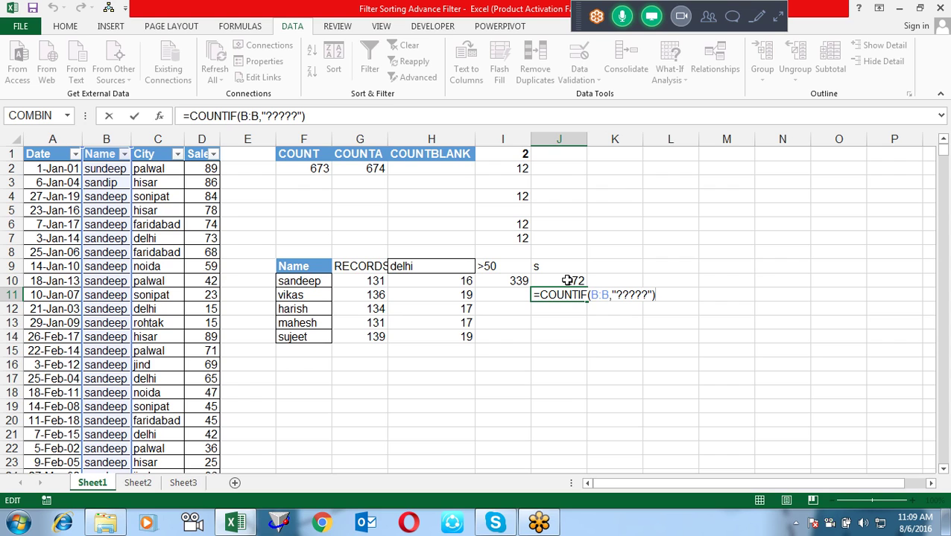
key(Escape)
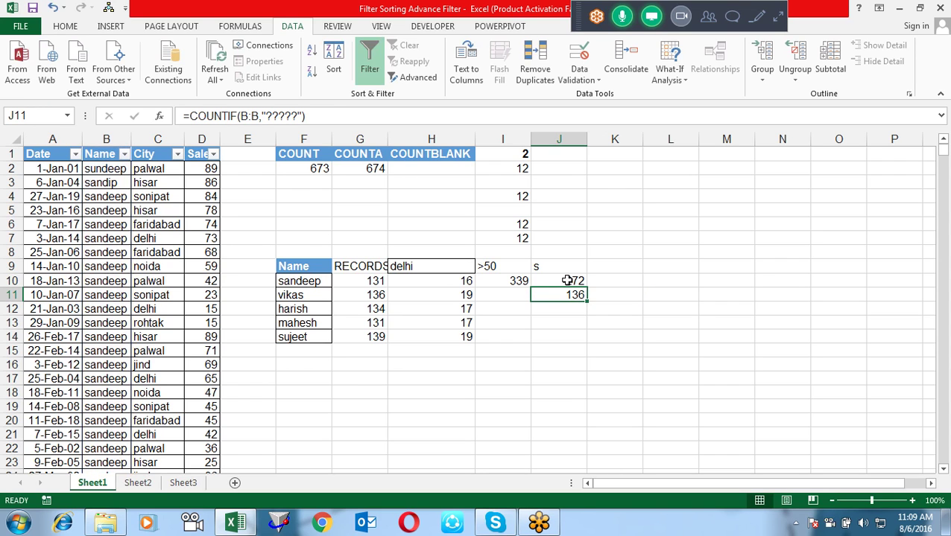
key(Left)
key(Left)
key(Left)
key(Left)
key(Right)
key(Right)
key(Left)
key(Left)
key(Up)
- Label G8 'COUNTIF' and H8 'COUNTIFS' above the results columns
key(Up)
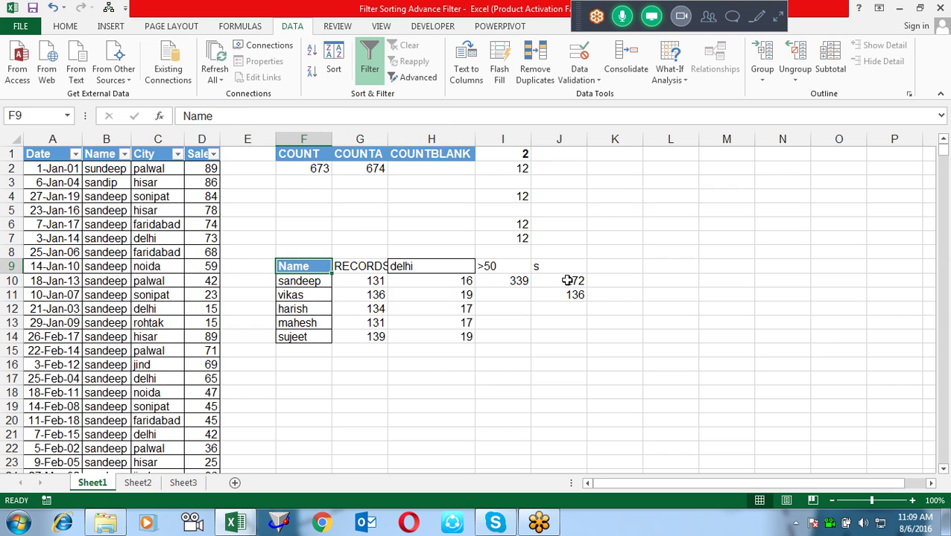
key(Right)
key(Right)
key(Left)
key(Up)
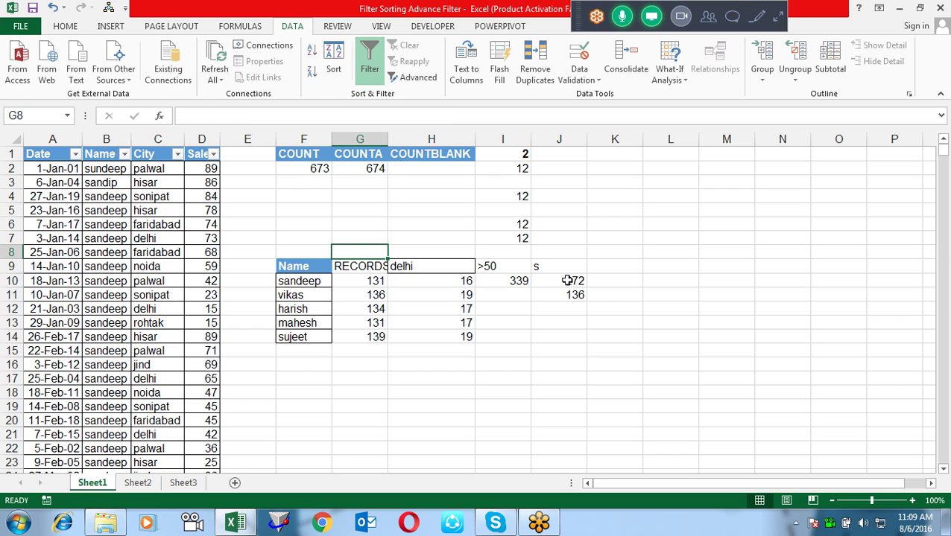
text(COUNTIF)
key(Right)
text(COUN)
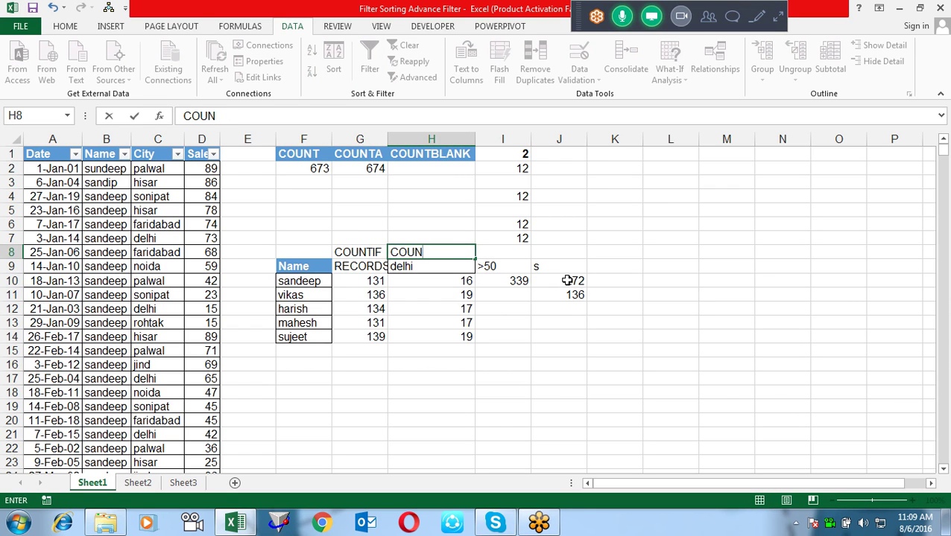
text(TIFS)
key(Return)
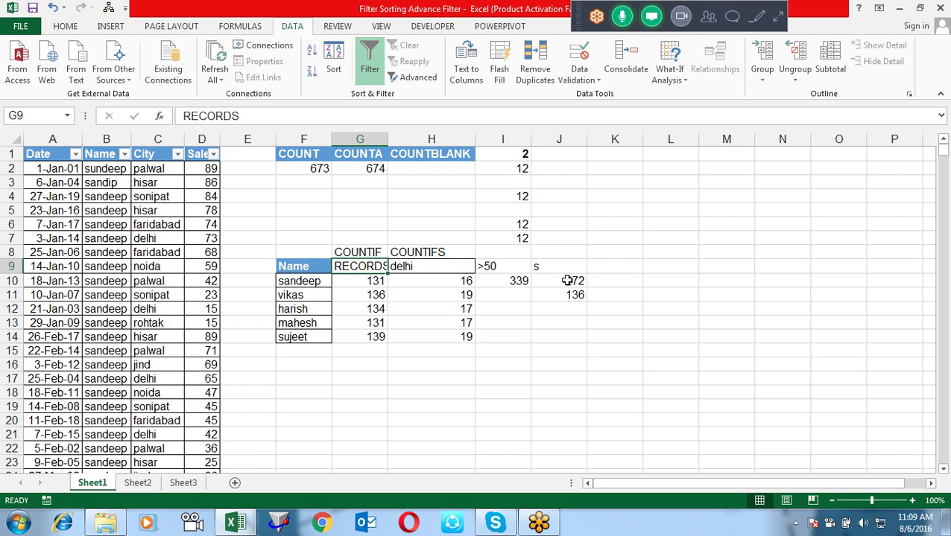
- Copy the table F8:J14 and paste a duplicate starting at F16
key(Left)
key(Up)
key(shift+Right)
key(shift+Right)
key(shift+Right)
key(shift+Right)
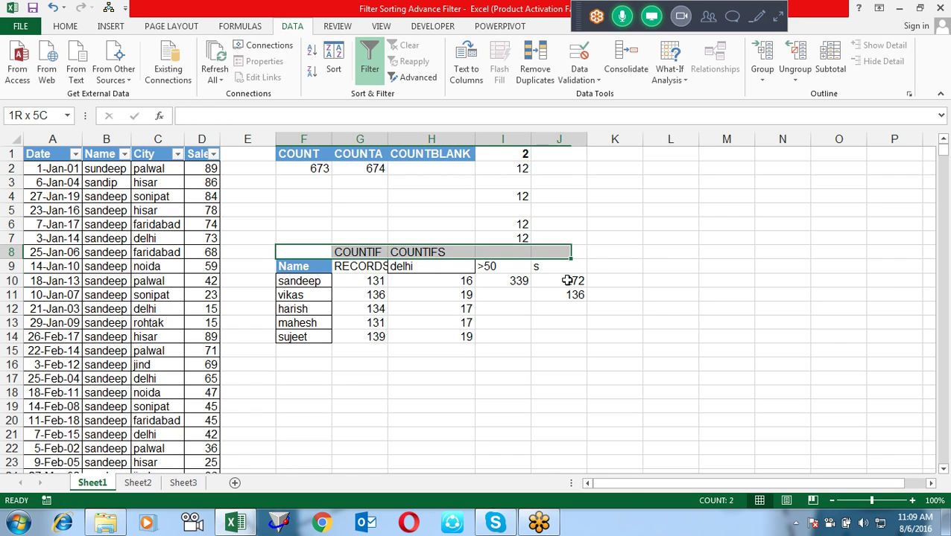
key(shift+Down)
key(shift+Down)
key(shift+Down)
key(shift+Down)
key(shift+Down)
key(shift+Down)
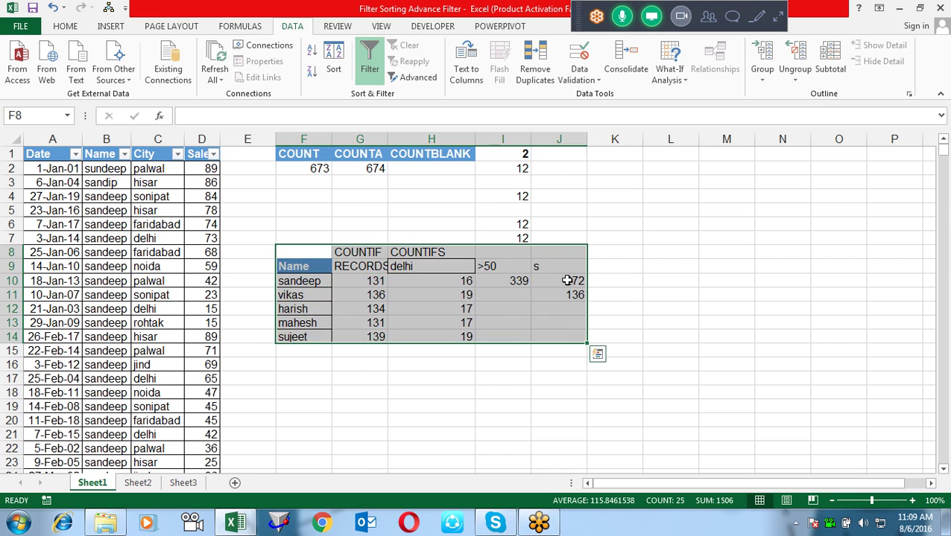
key(ctrl+c)
key(Down)
key(Down)
key(Down)
key(Down)
key(Down)
key(Down)
key(Return)
key(Down)
key(Down)
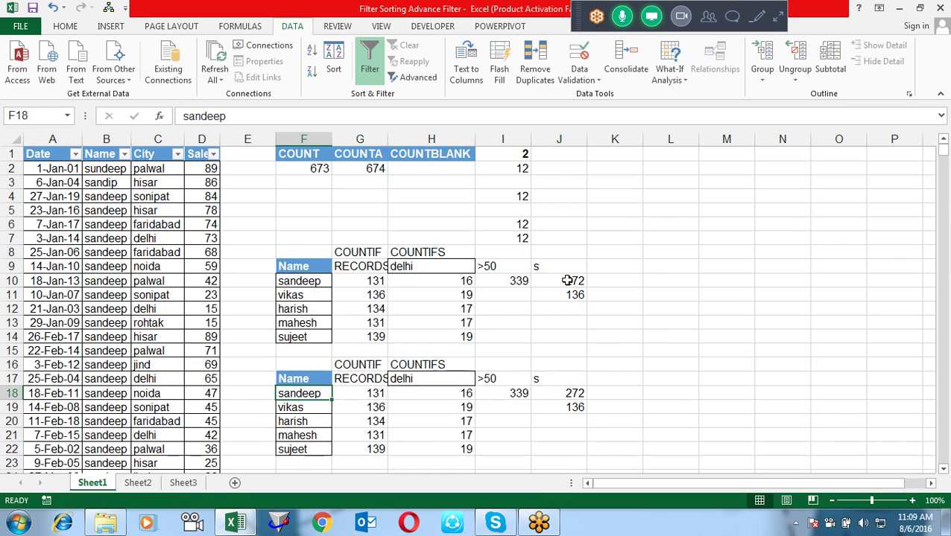
key(Right)
- Rename the copied headers to 'Total' in G17 and 'sumif' in G16
key(shift+Down)
key(shift+Down)
key(shift+Down)
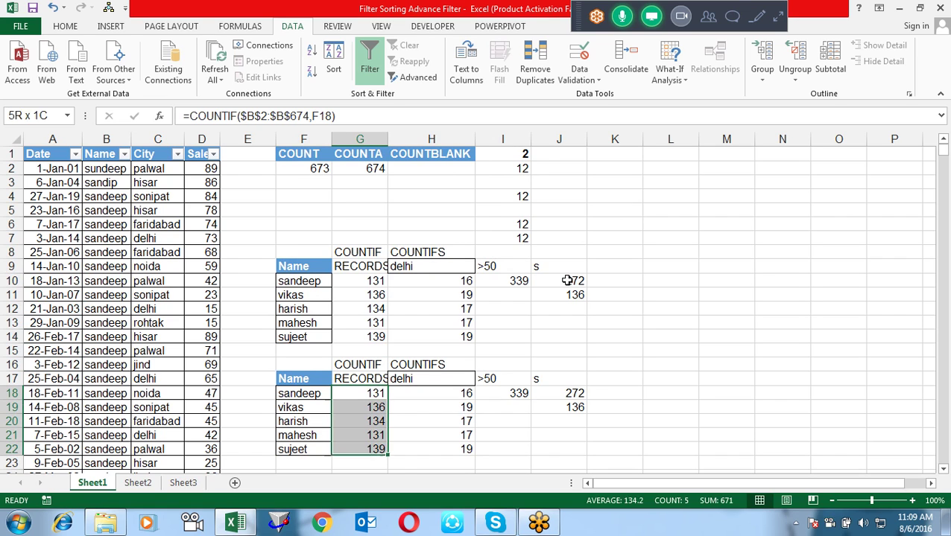
key(Up)
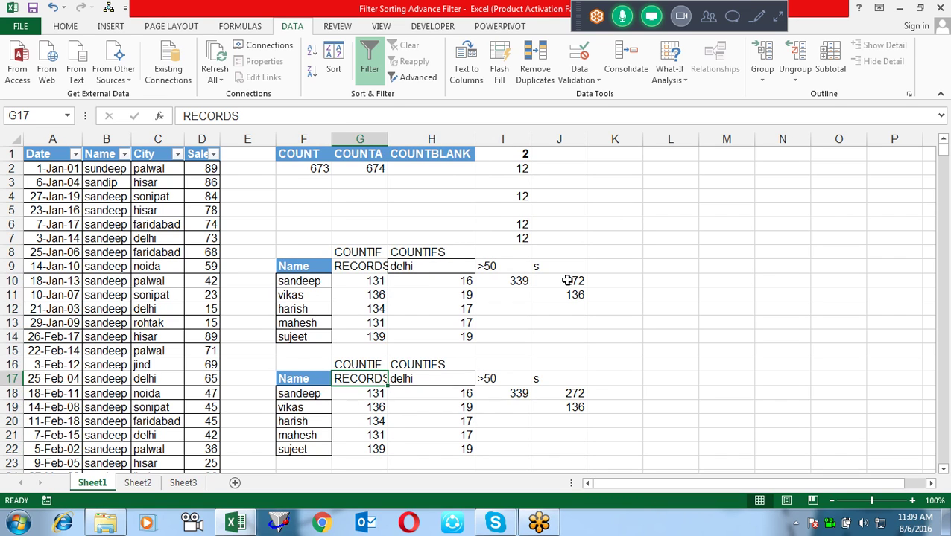
text(s)
key(BackSpace)
text(tOTAL)
key(Return)
key(Up)
key(Up)
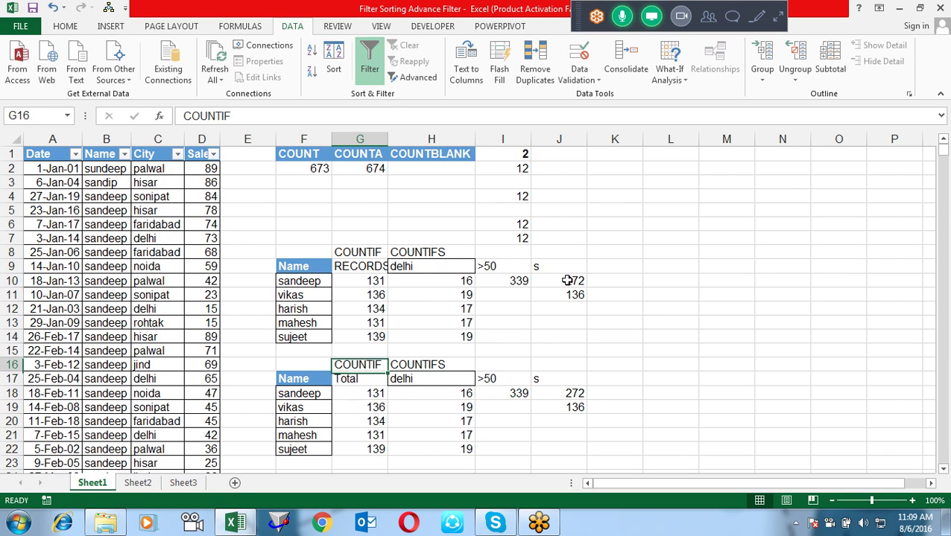
text(sumif)
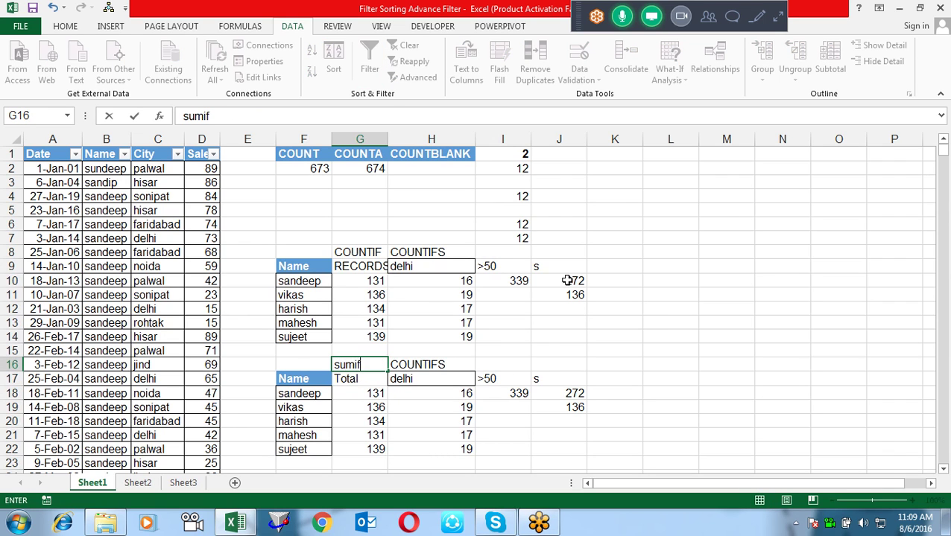
key(Return)
key(Return)
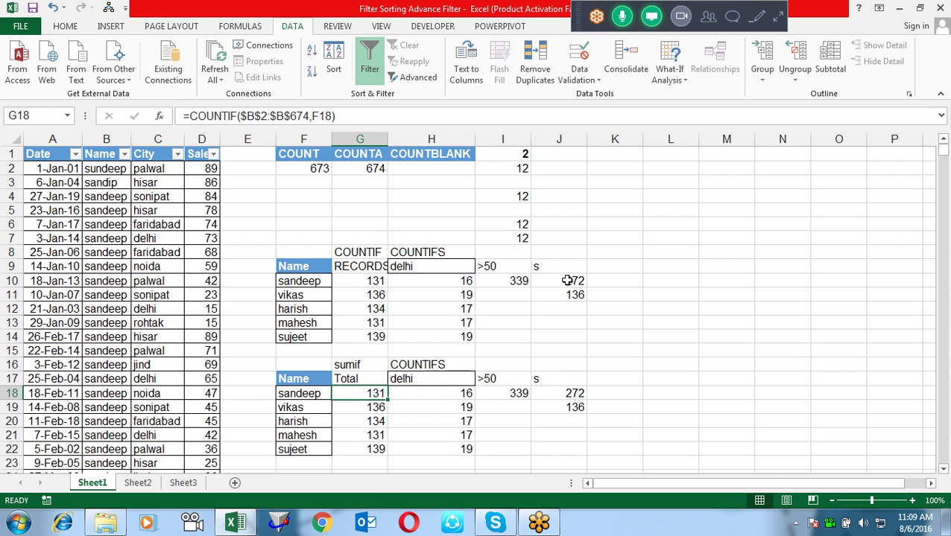
- Enter =SUMIF(B:B,F18,D:D) in G18 to total sales for the first name
text(=su)
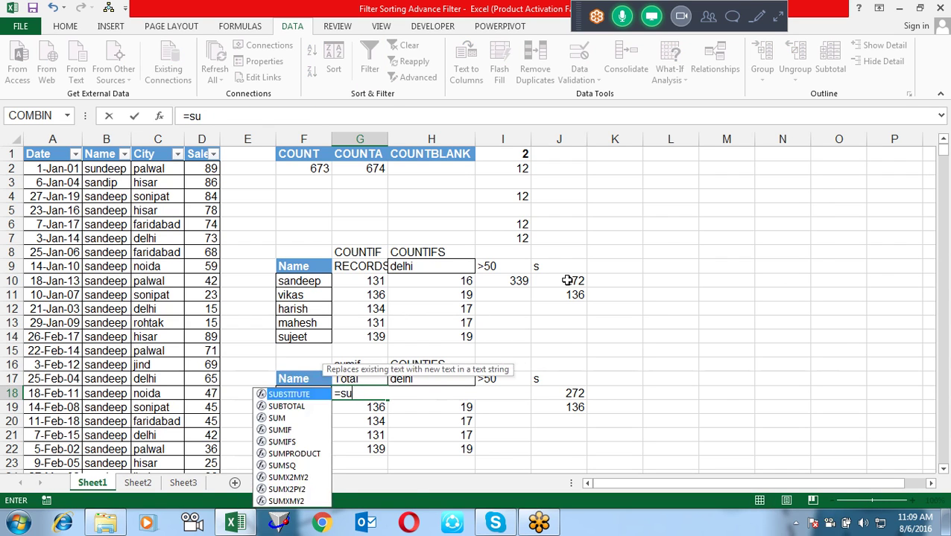
text(mi)
key(Tab)
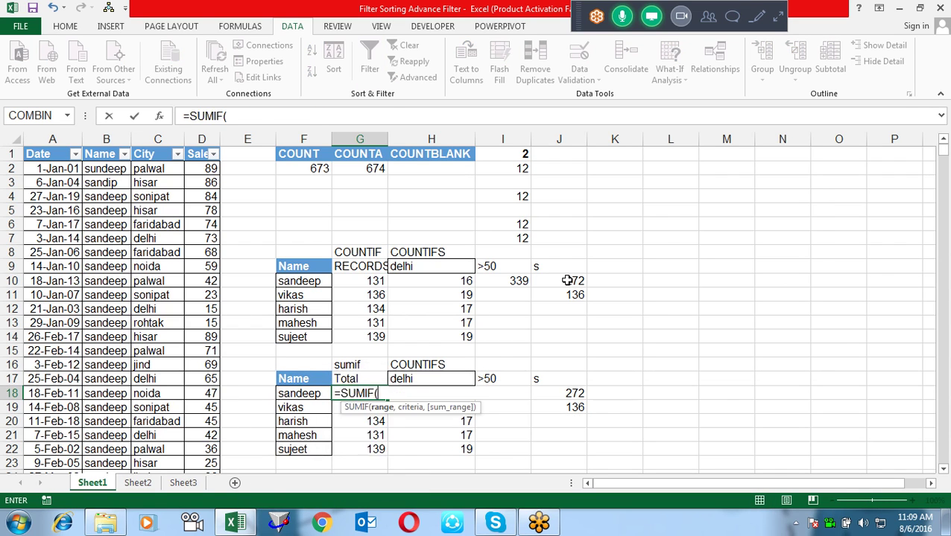
key(Left)
key(Left)
key(Left)
key(Left)
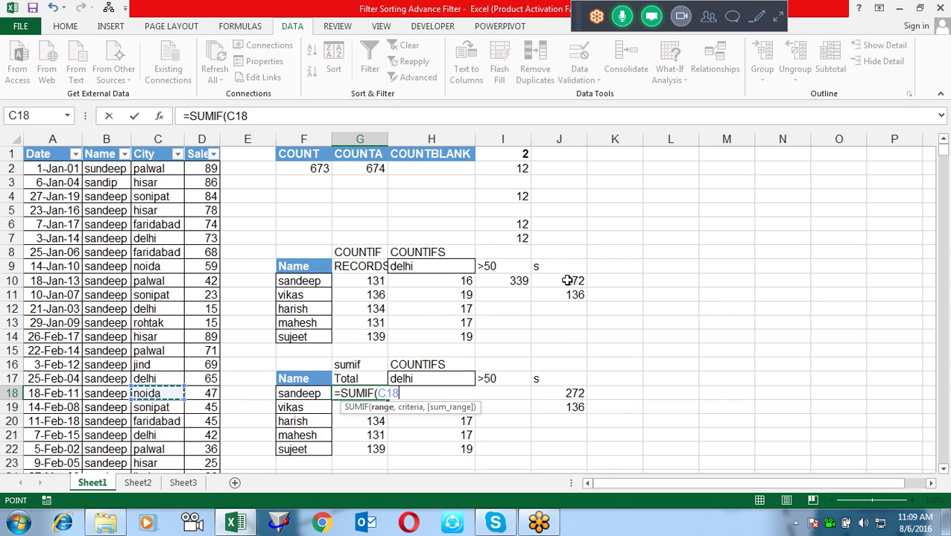
key(Left)
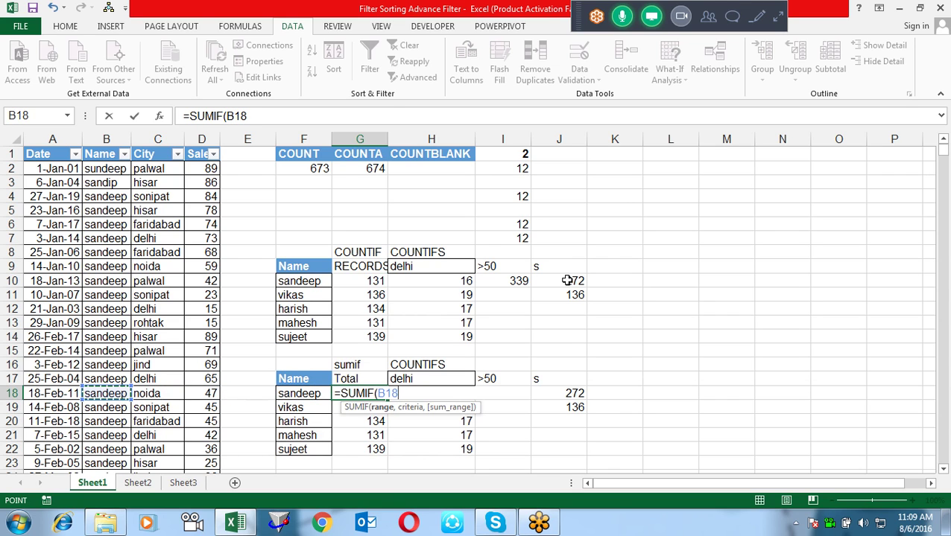
key(ctrl+space)
text(,)
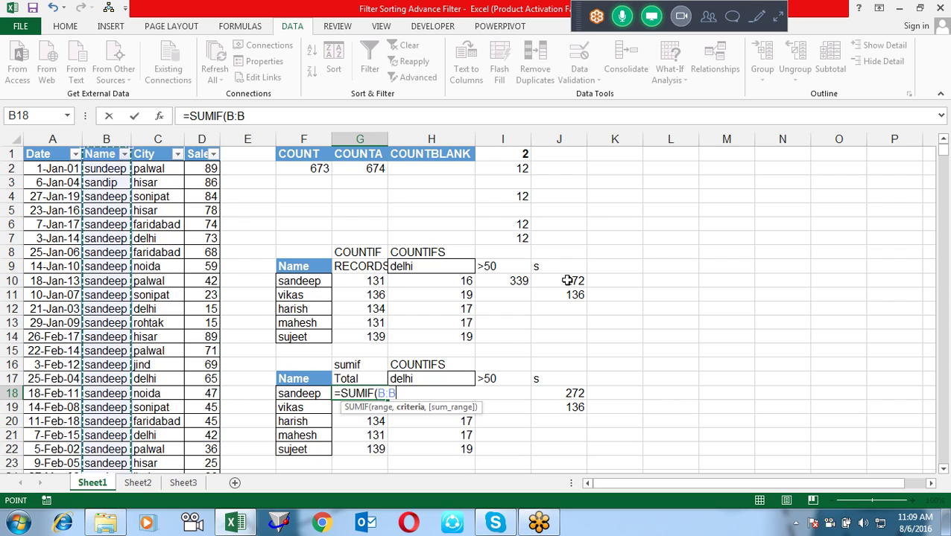
key(Left)
key(Left)
key(Right)
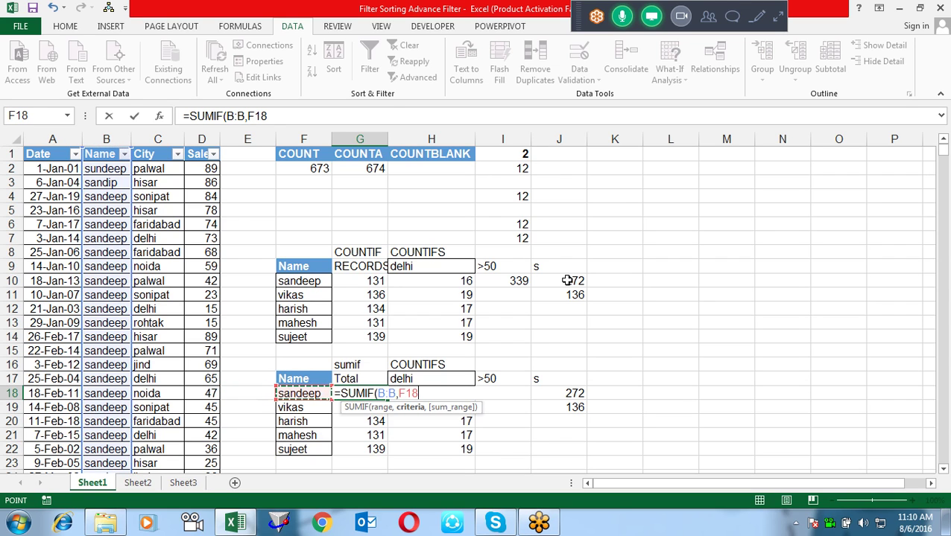
text(,)
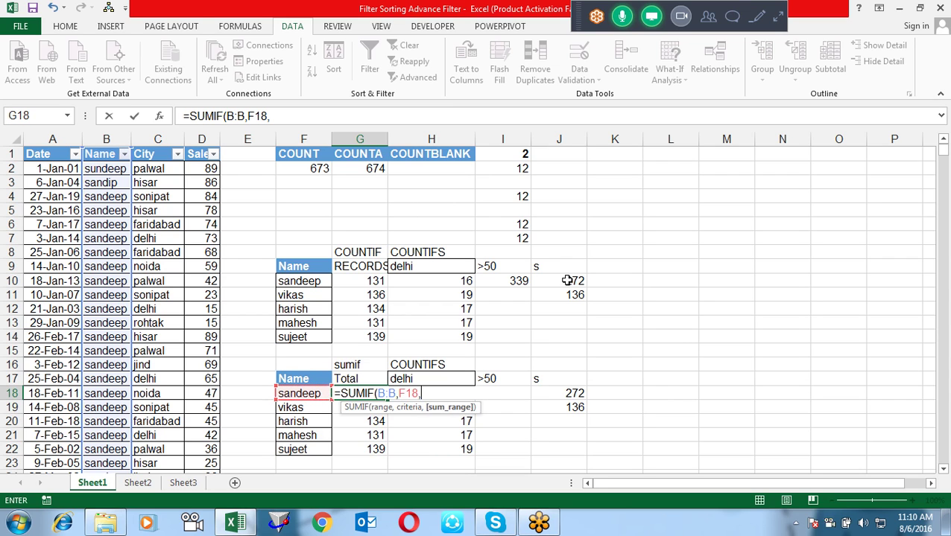
key(Left)
key(Left)
key(ctrl+space)
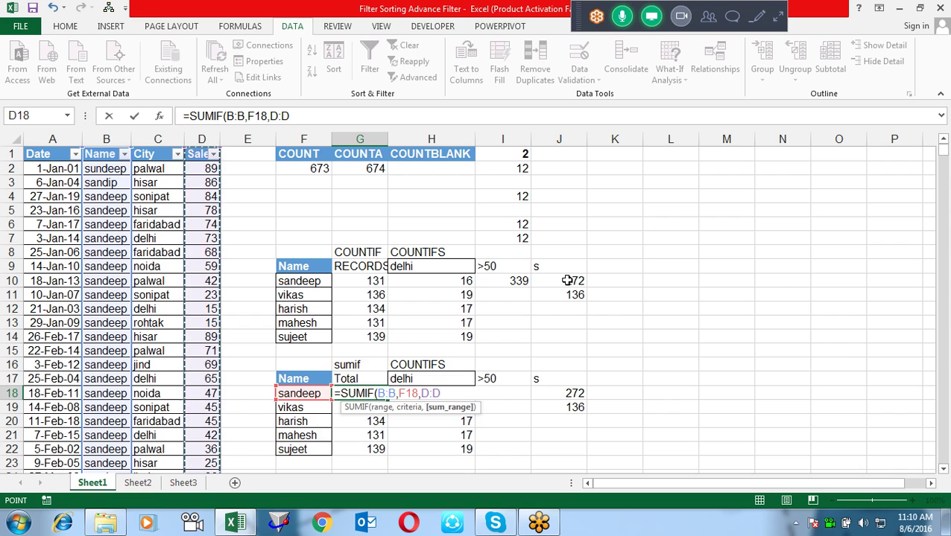
key(Return)
- Copy the SUMIF formula into G19:G22, giving totals 6880, 6843, 6570 and 6913
key(Up)
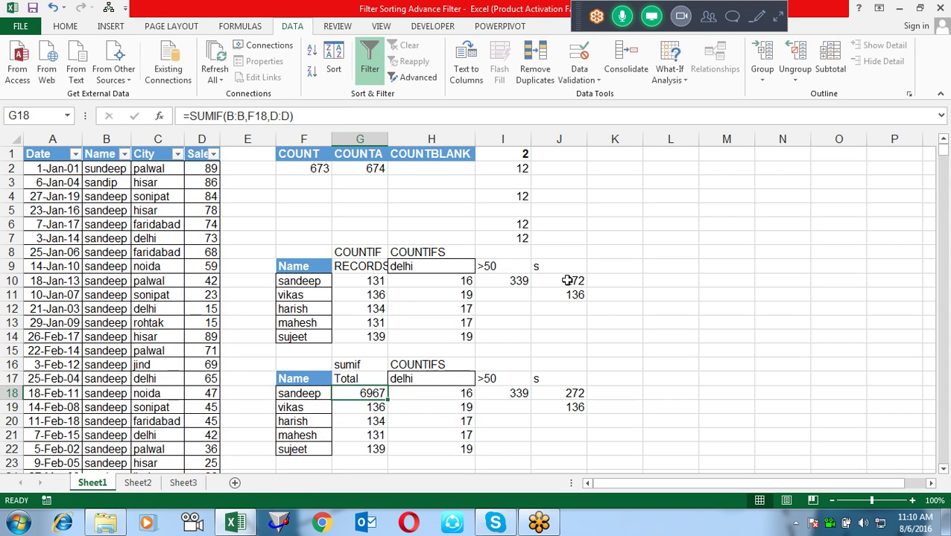
key(ctrl+c)
key(Down)
key(shift+Down)
key(shift+Down)
key(shift+Down)
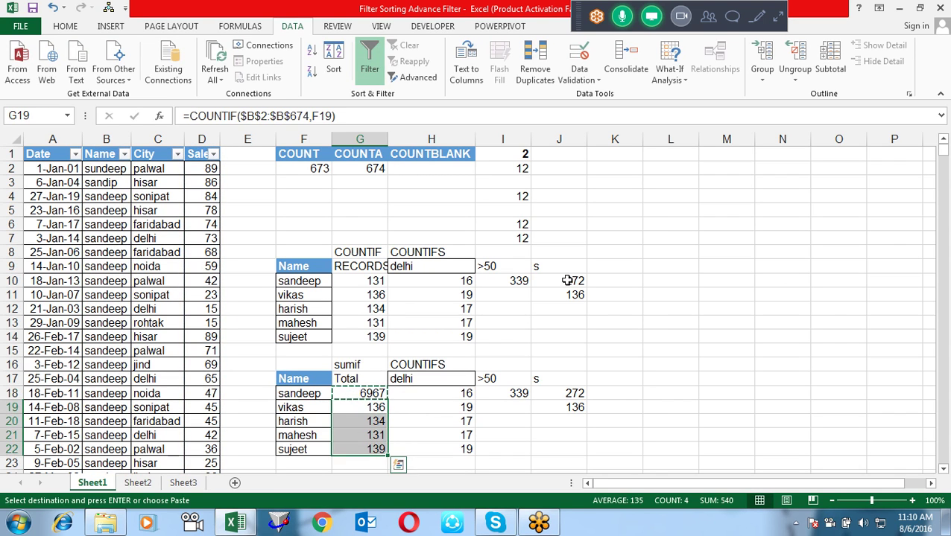
key(ctrl+v)
key(Up)
key(Up)
key(Up)
- Label H16 'sumifs'
key(Right)
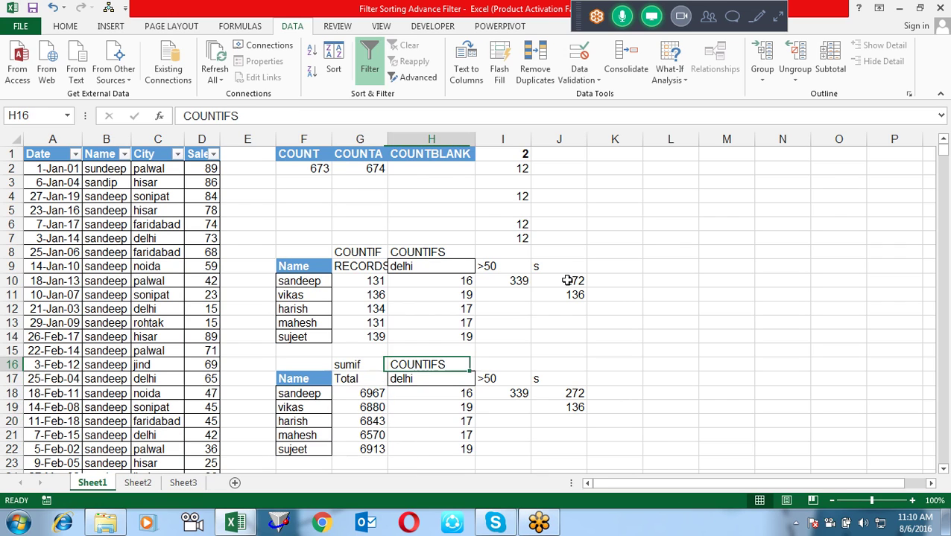
text(sum)
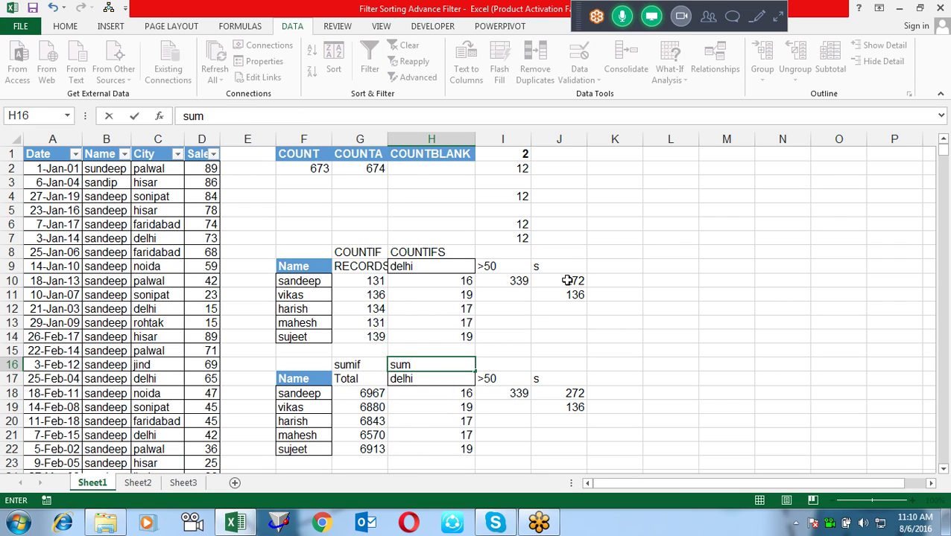
text(ifs)
key(Return)
key(Return)
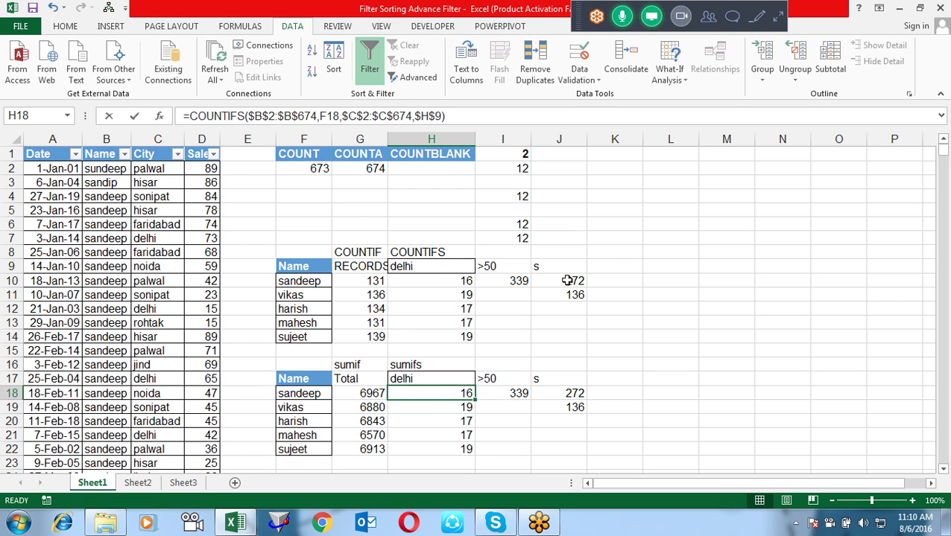
- Start a SUMIFS in H18 summing column D where column B matches F18
text(=sum)
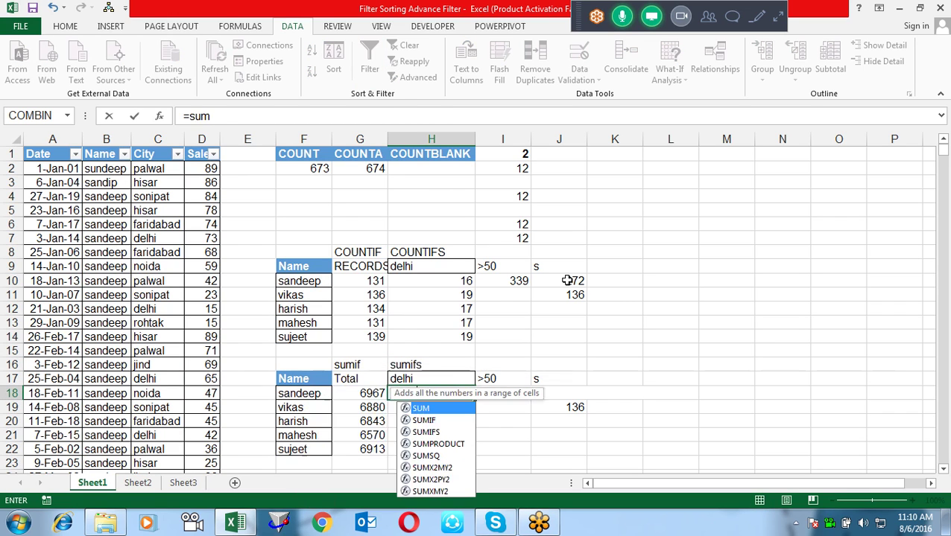
key(Down)
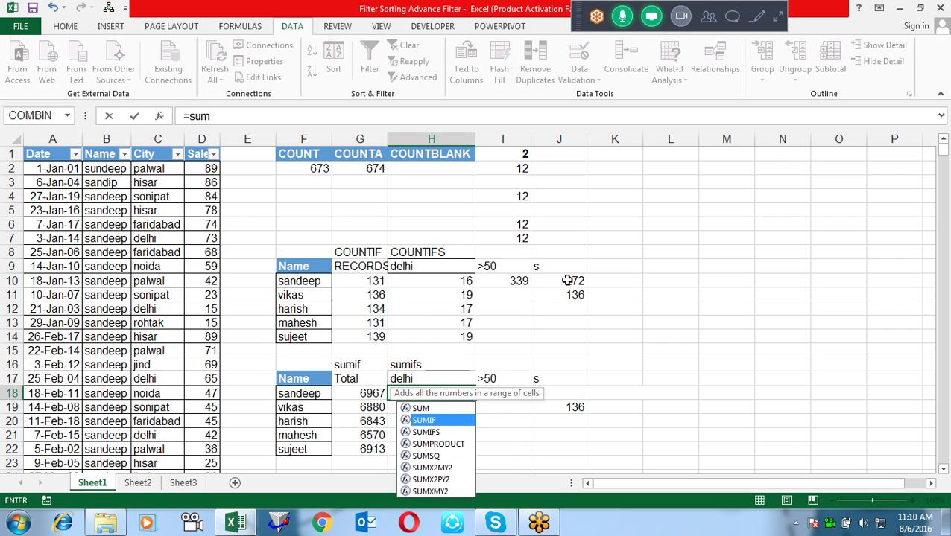
key(Down)
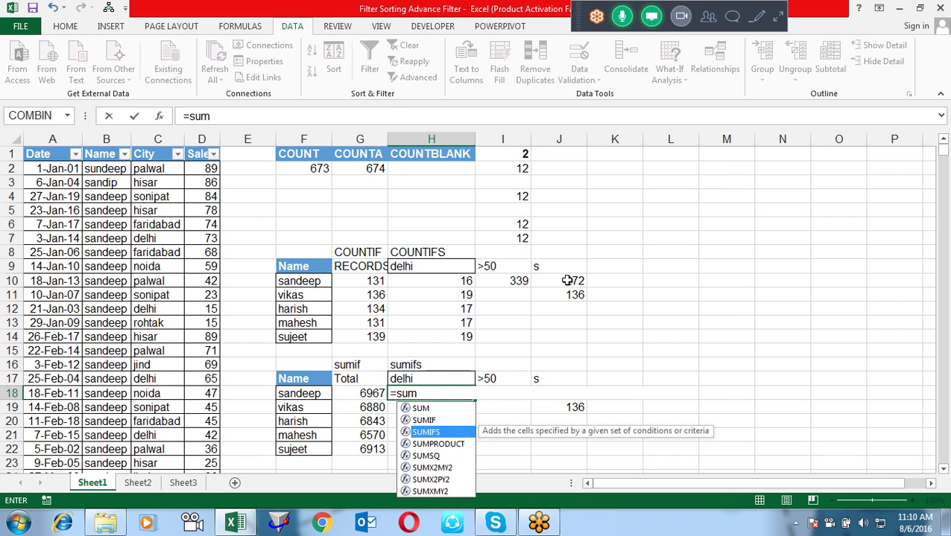
key(Tab)
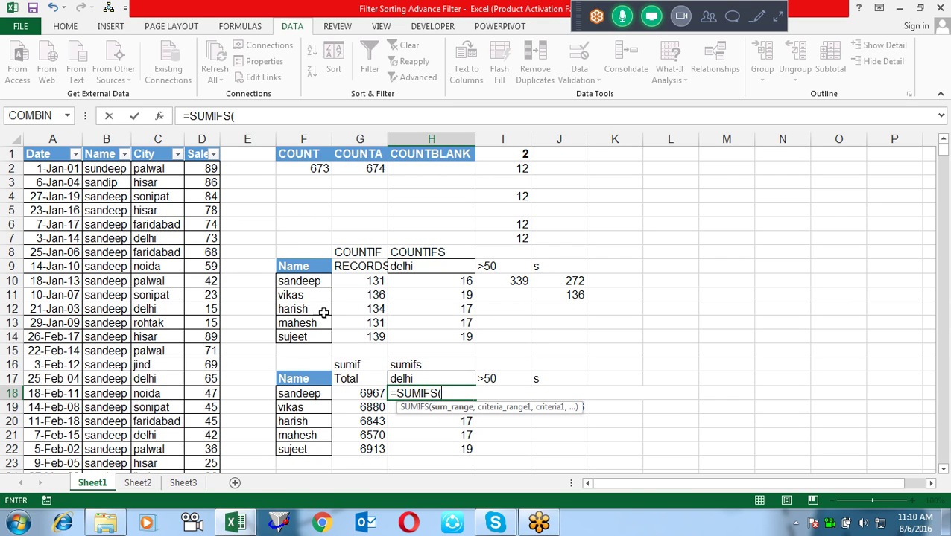
click(203, 170)
key(ctrl+space)
text(,)
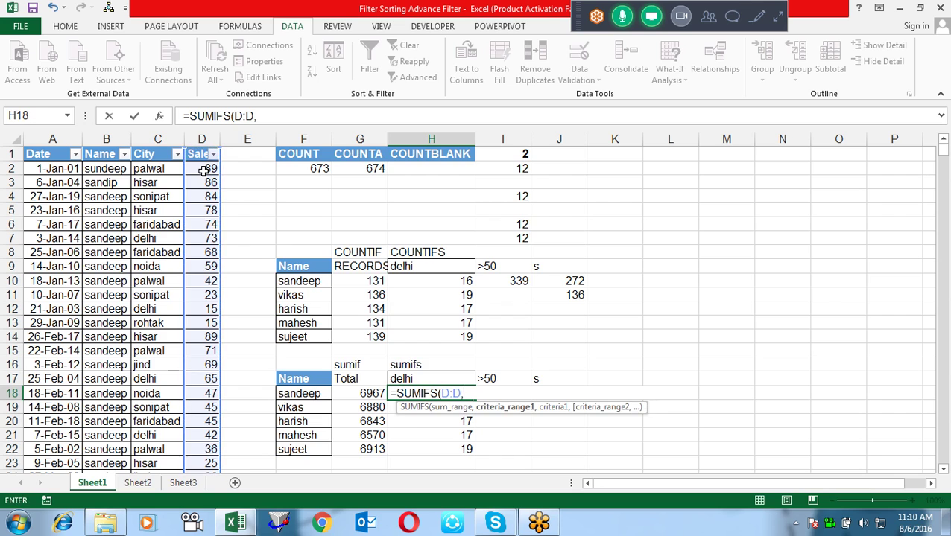
key(Left)
key(Left)
key(Left)
key(Left)
key(Left)
key(Left)
key(ctrl+space)
text(,)
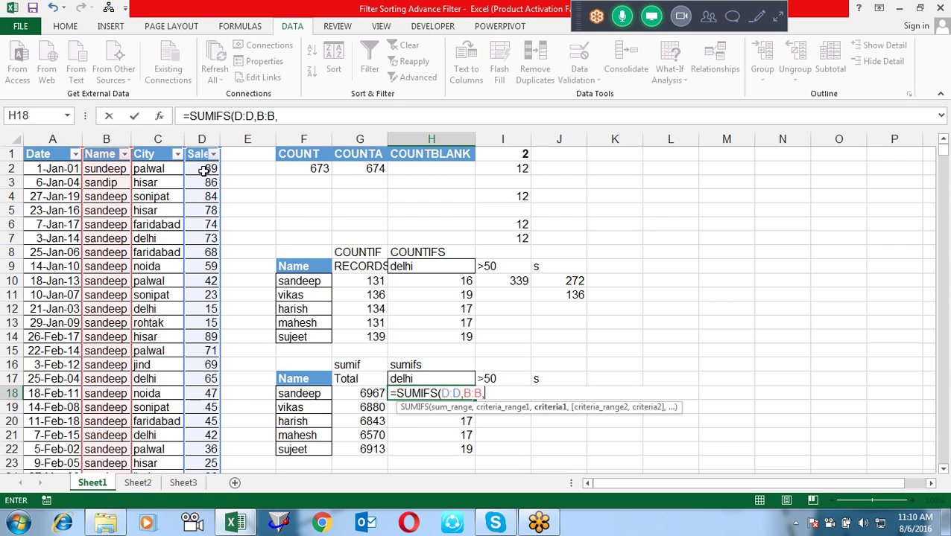
key(Left)
key(Left)
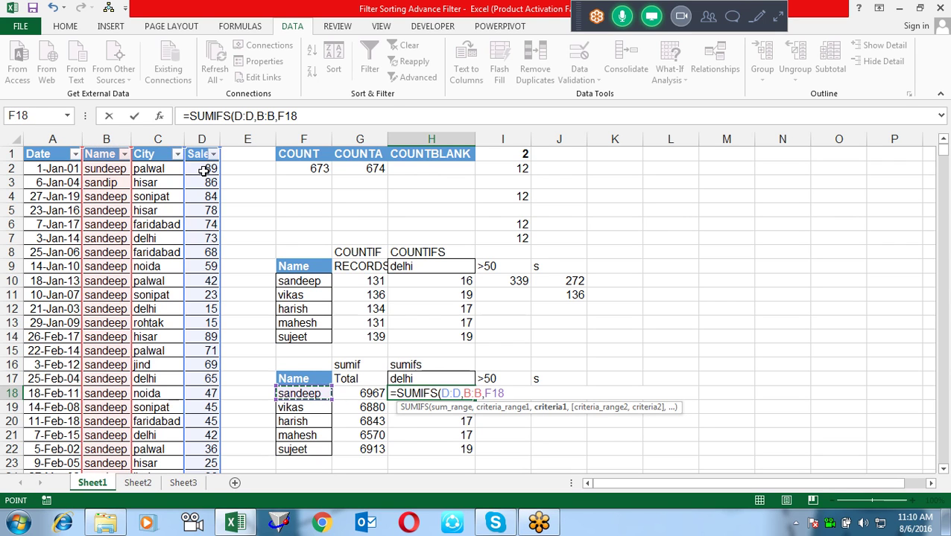
- Add column C matching the locked $H$17 delhi criterion to complete the H18 formula
text(,)
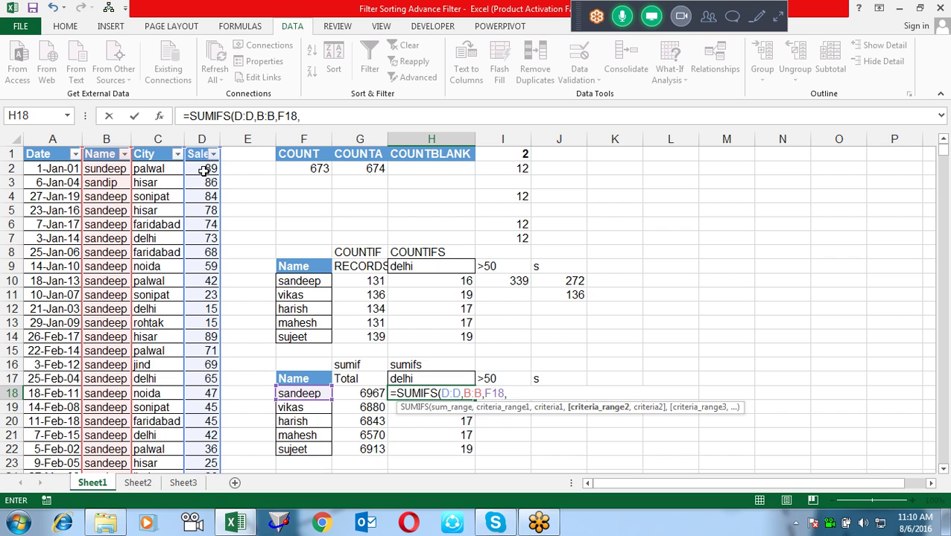
key(Left)
key(Left)
key(Left)
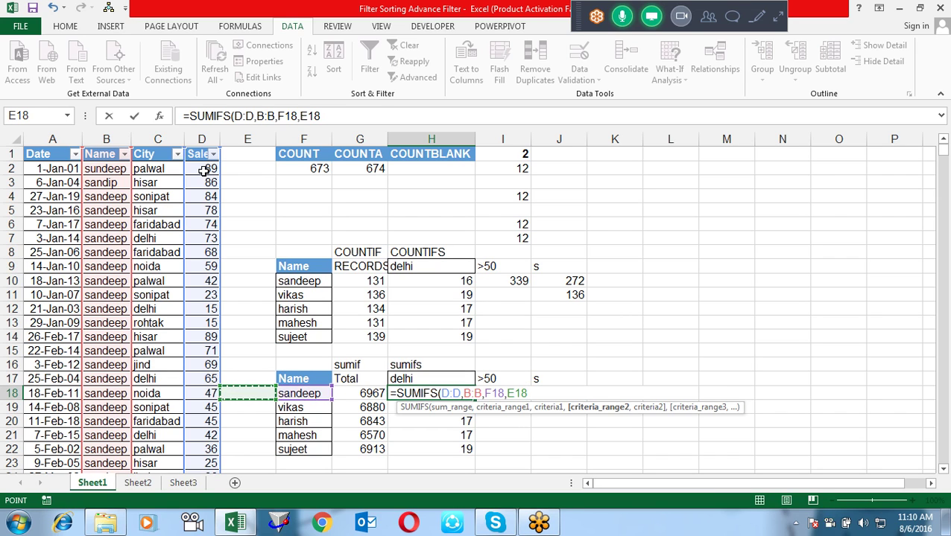
key(Left)
key(Left)
key(ctrl+space)
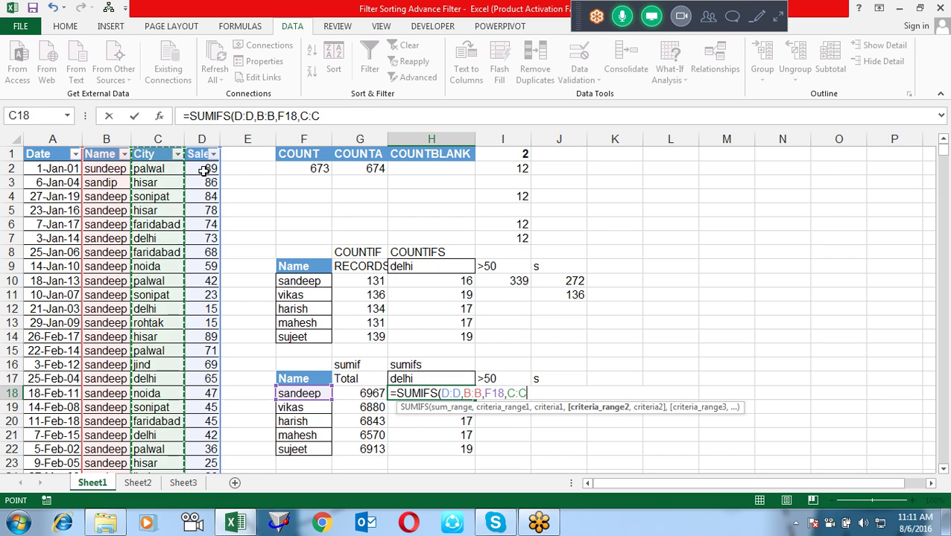
text(,)
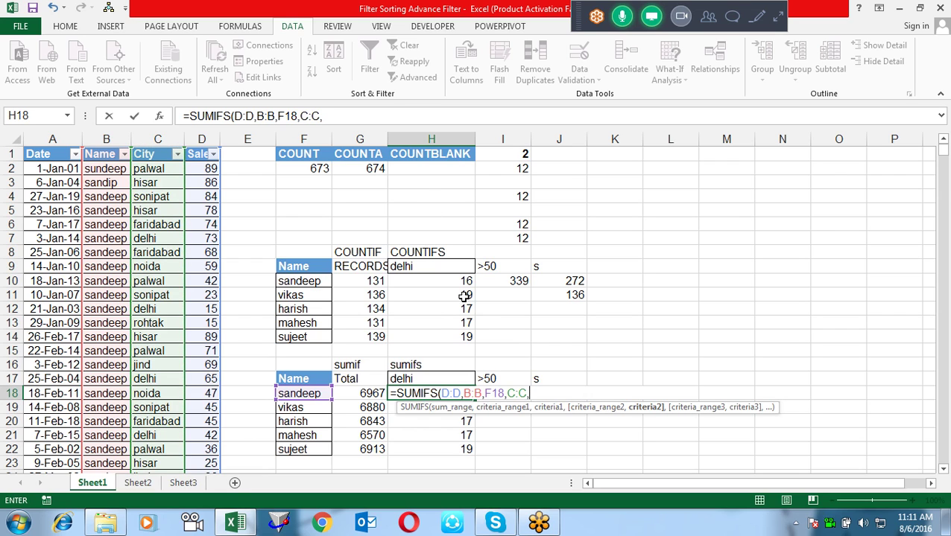
click(442, 379)
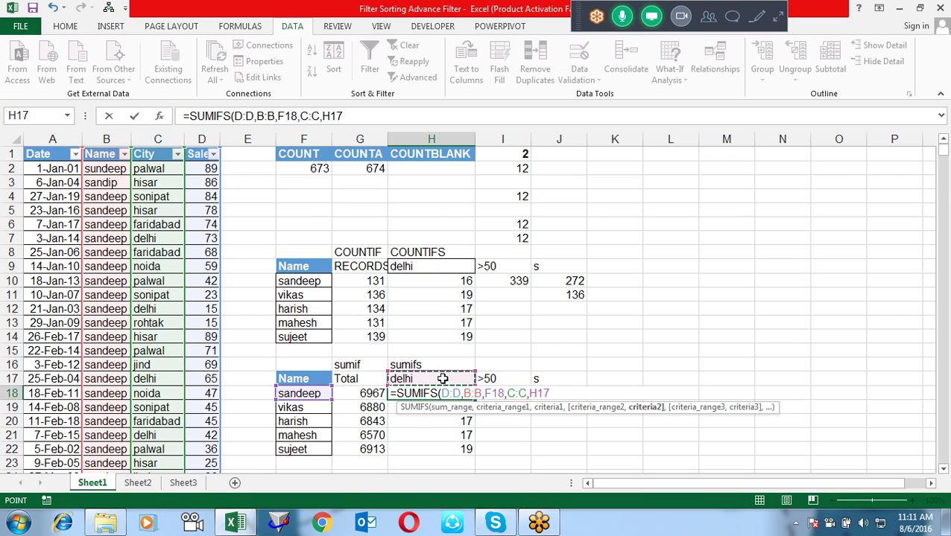
key(F4)
text())
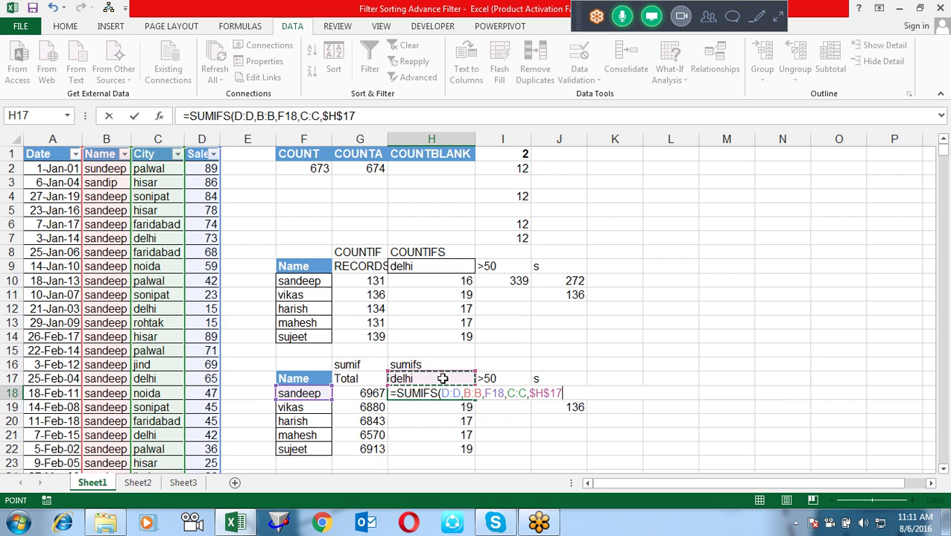
key(Return)
- Copy H18 into H19:H22, giving delhi totals 813, 1016, 829, 805 and 1015
key(Up)
key(ctrl+c)
key(Down)
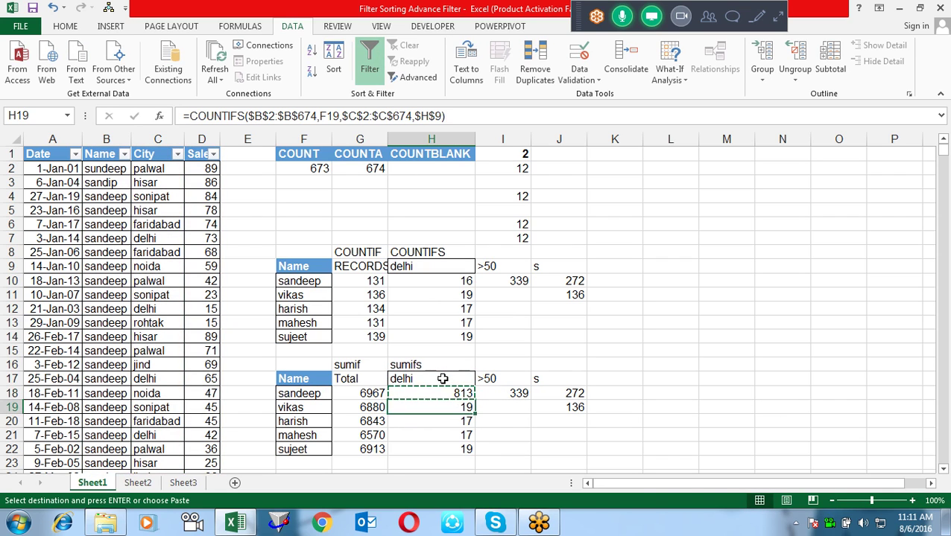
key(shift+Down)
key(shift+Down)
key(shift+Down)
key(Return)
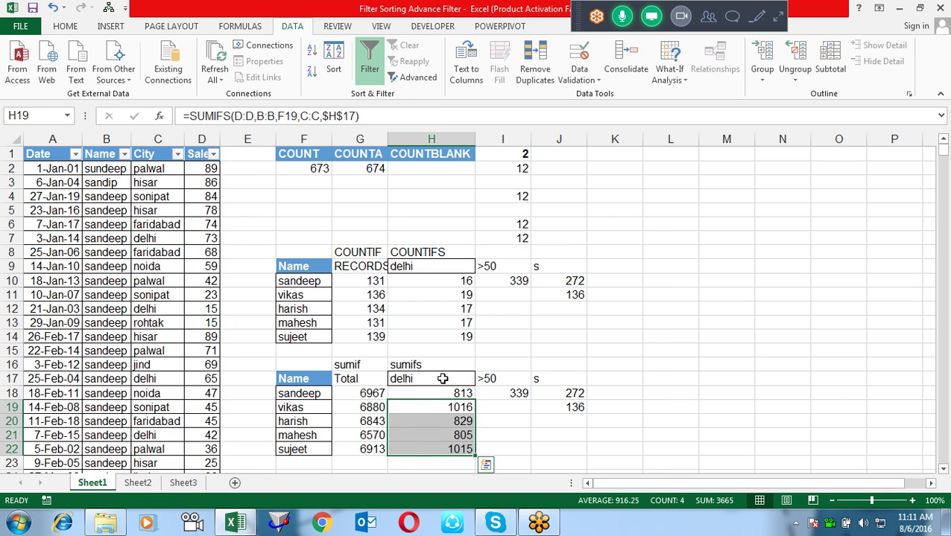
key(Up)
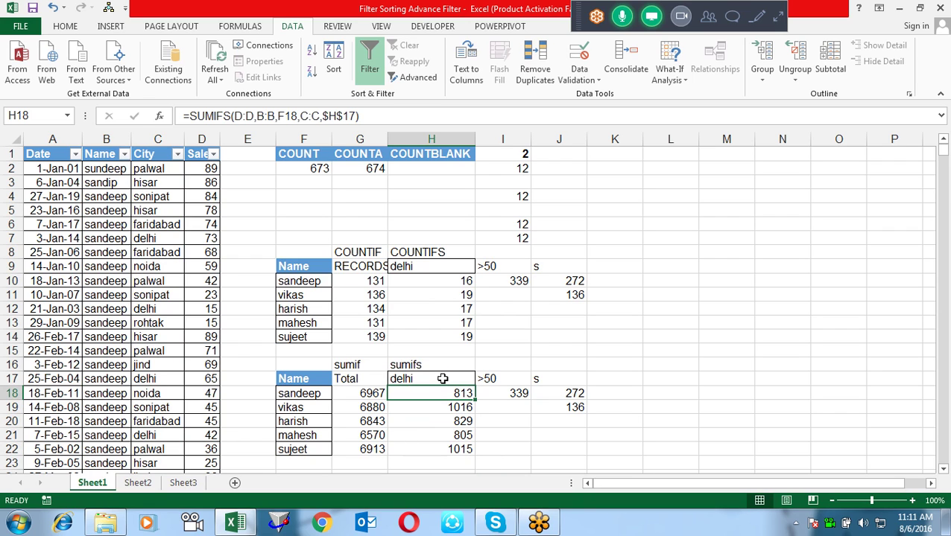
- Rewrite I18 as =SUMIF(D:D,">50"), totalling 24271 for sales above 50
key(Right)
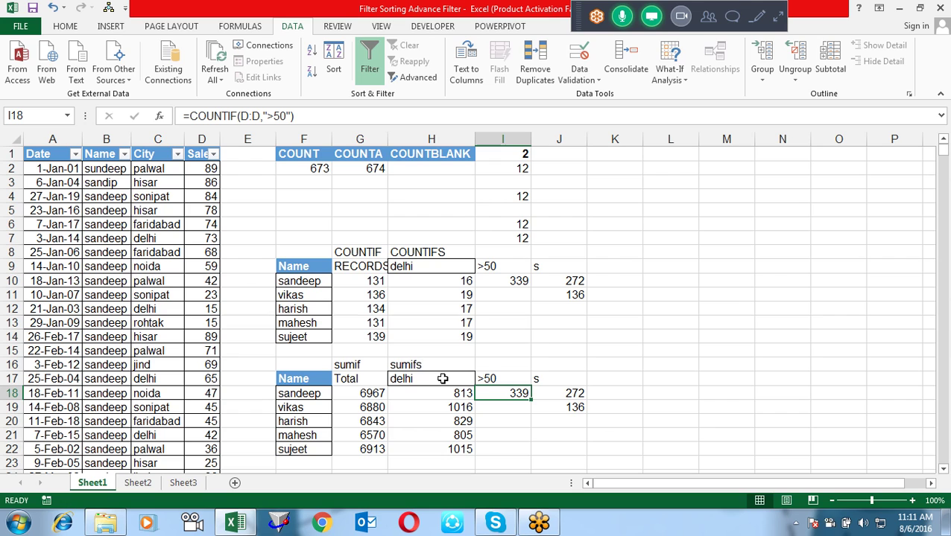
key(F2)
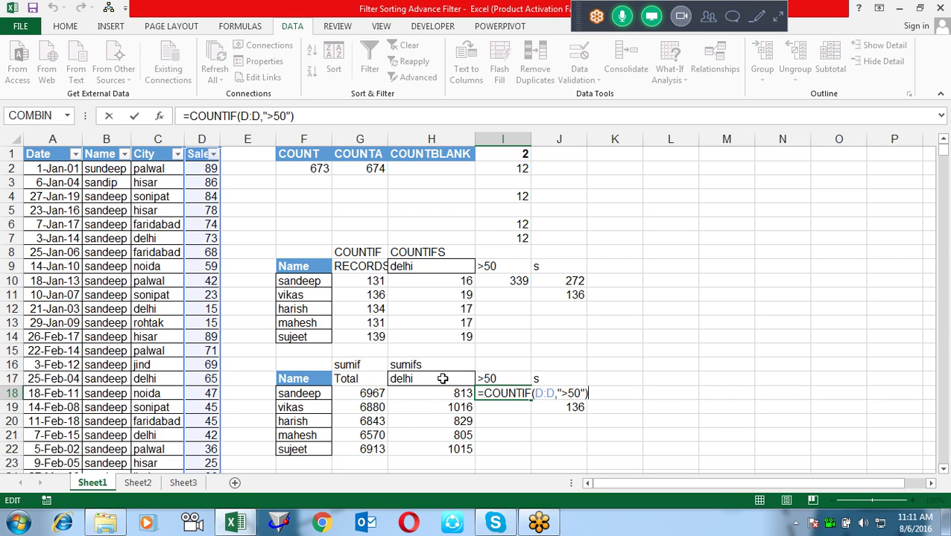
key(Left)
key(Left)
key(Left)
key(Left)
key(Left)
key(Left)
key(Left)
key(Left)
key(Left)
key(BackSpace)
key(BackSpace)
key(BackSpace)
key(BackSpace)
key(BackSpace)
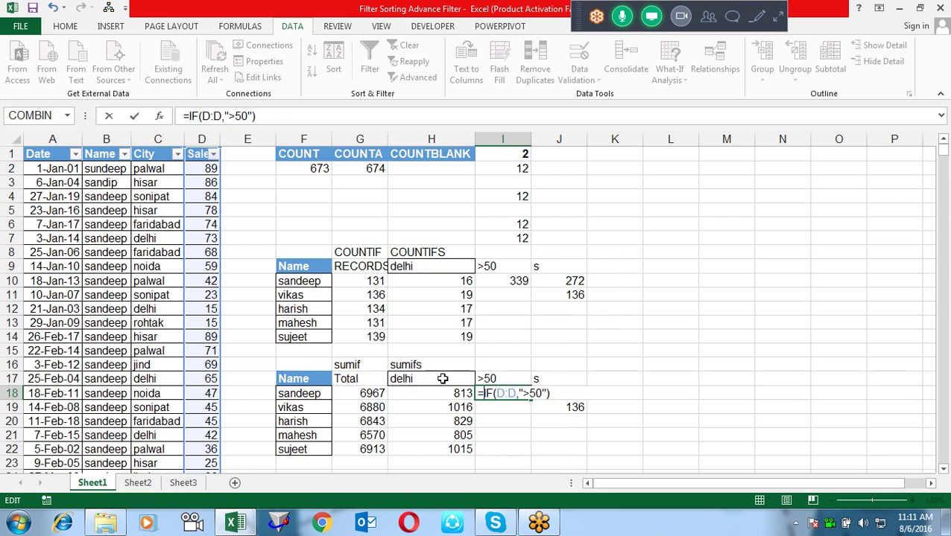
text(sum)
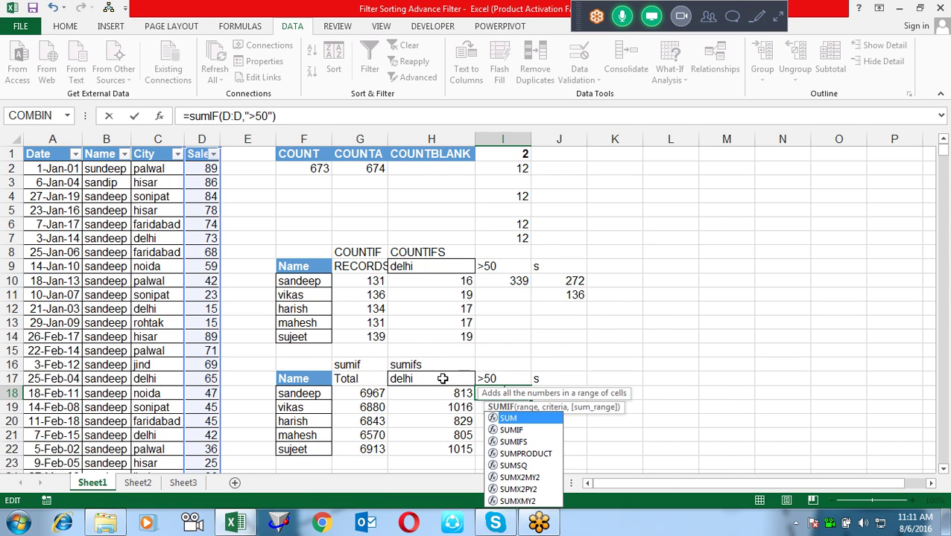
key(Down)
key(Tab)
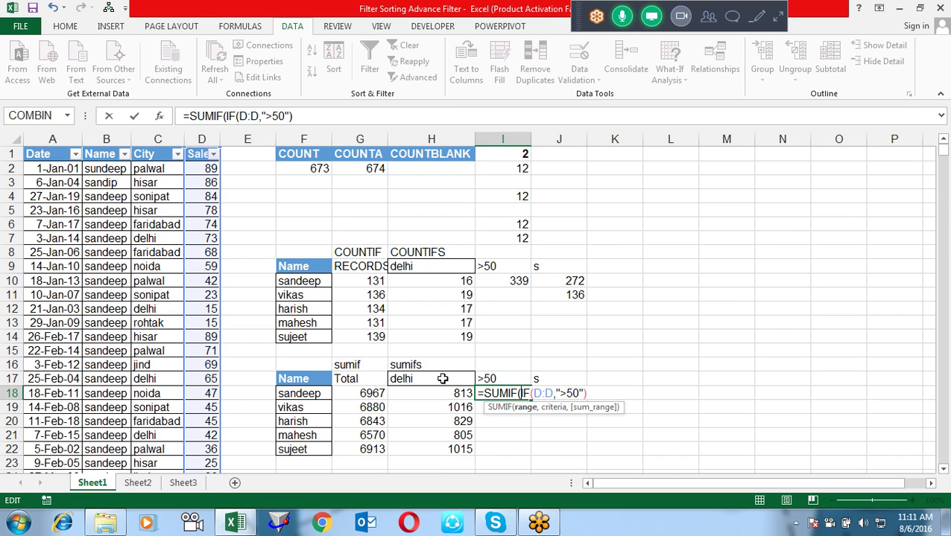
key(Delete)
key(Delete)
key(Delete)
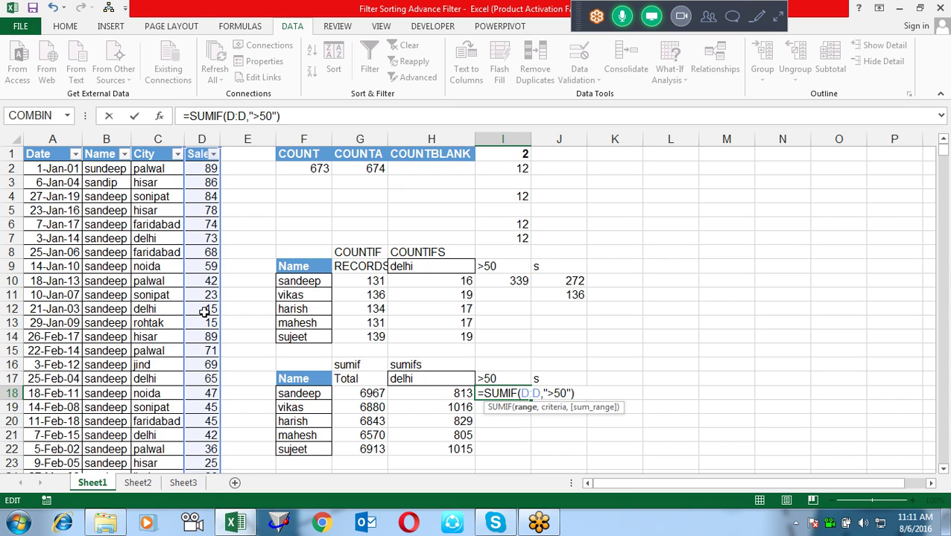
key(Return)
key(Up)
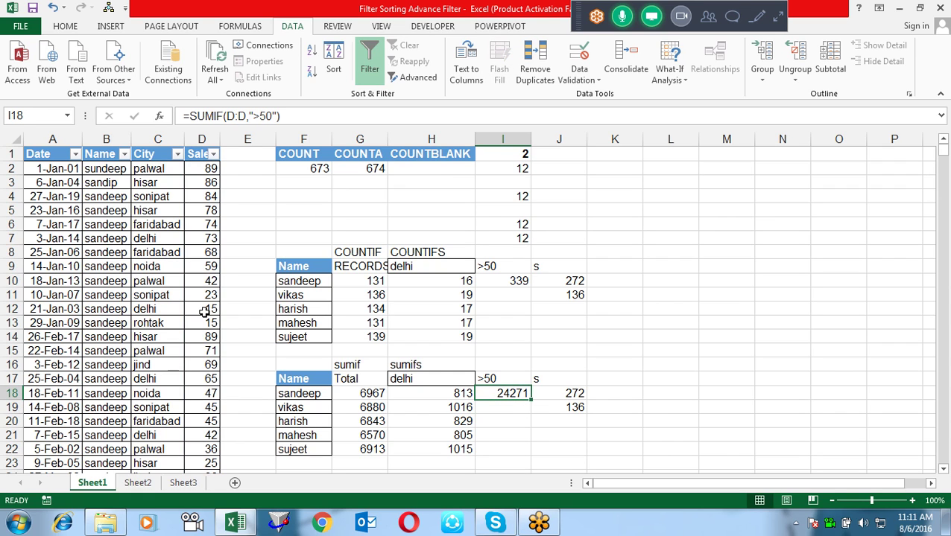
key(Right)
- Replace COUNTIF with SUMIF in J18's B:B, J17&"*" formula
key(F3)
key(Escape)
key(F2)
key(Left)
key(Left)
key(Left)
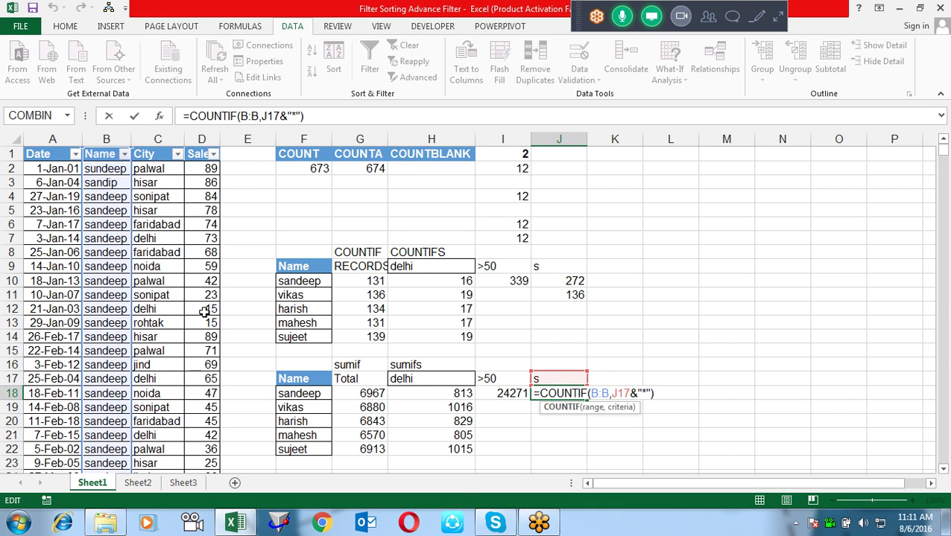
key(BackSpace)
key(BackSpace)
key(BackSpace)
key(BackSpace)
key(BackSpace)
text(su)
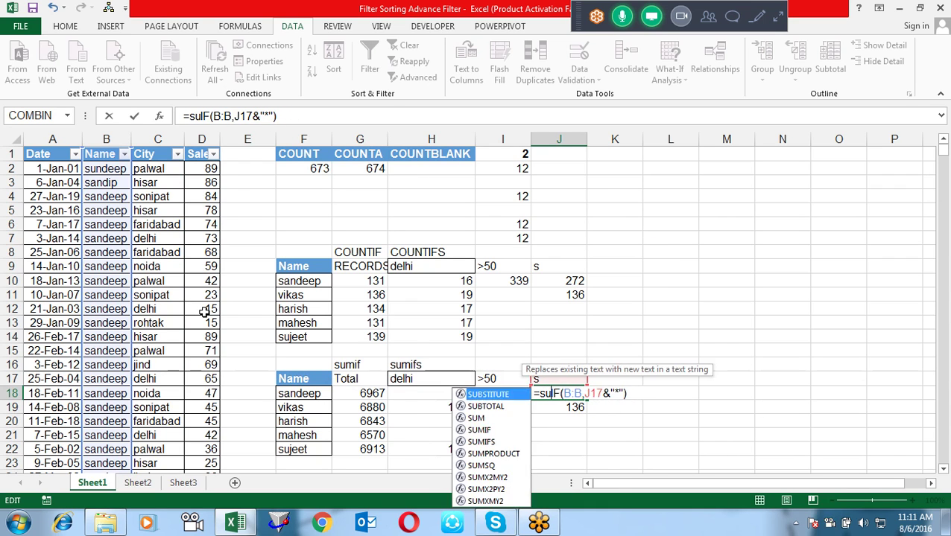
text(mif)
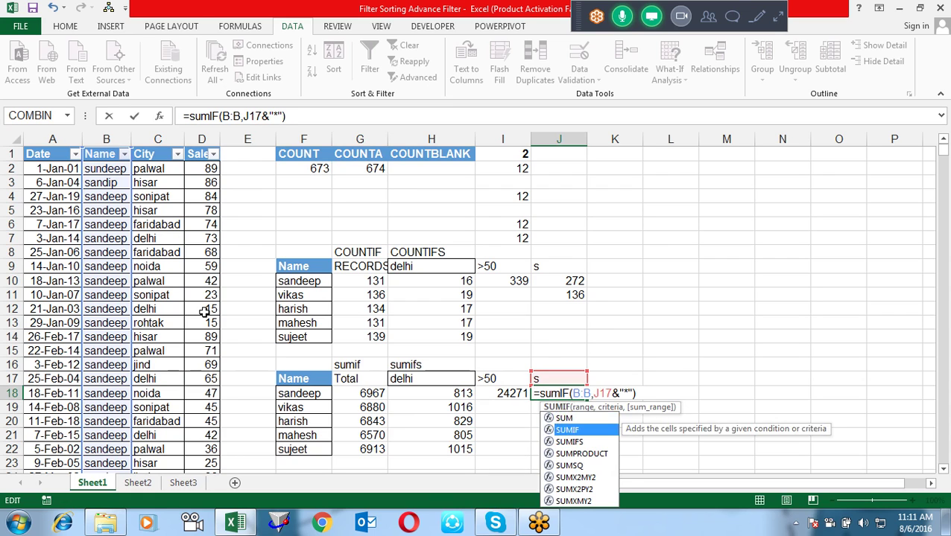
key(Tab)
key(Right)
key(Right)
key(Right)
key(Right)
key(Right)
key(Right)
key(Right)
key(Right)
key(Right)
key(Left)
key(Left)
key(Left)
key(Left)
key(Left)
key(Left)
key(BackSpace)
key(BackSpace)
key(BackSpace)
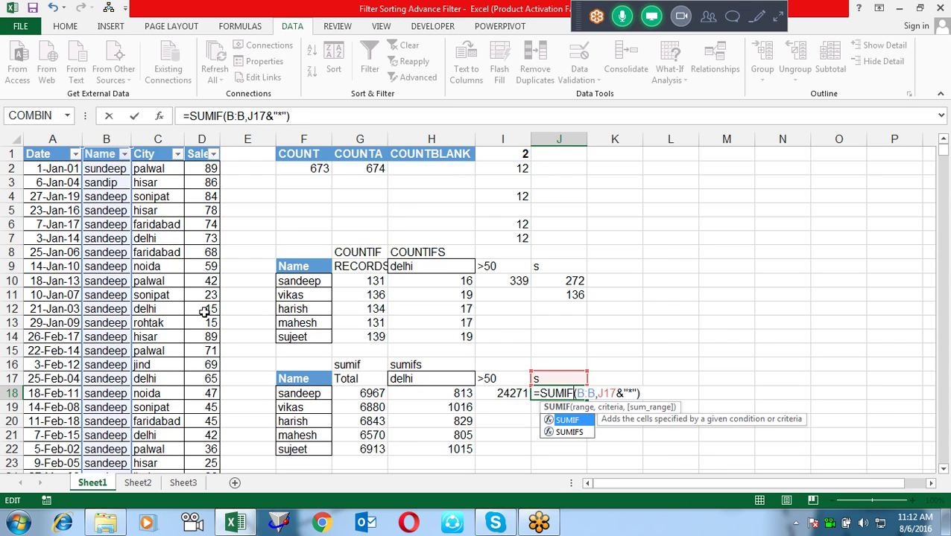
- Add D:D as the sum range so J18 totals s-name sales, 14055
key(Right)
key(Right)
key(Right)
key(Right)
key(Right)
key(Right)
key(Right)
key(Right)
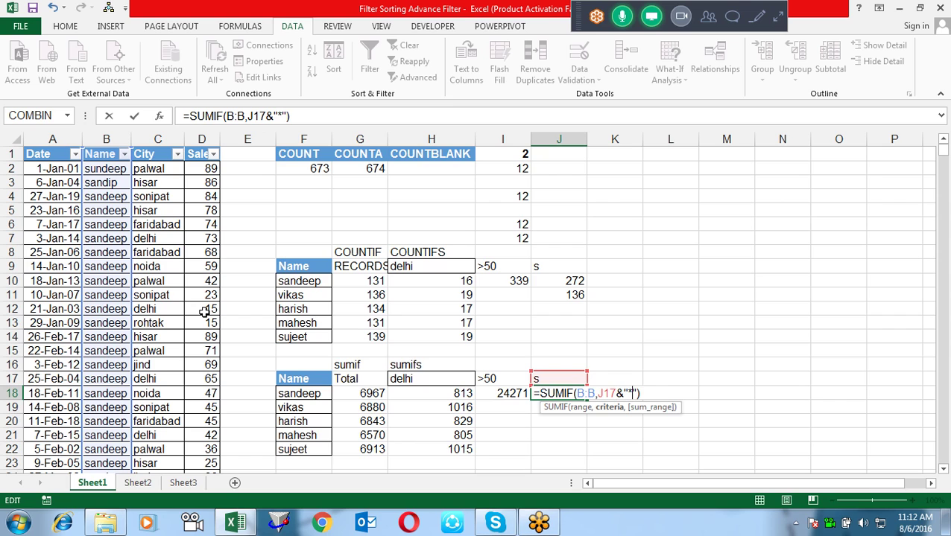
text(,)
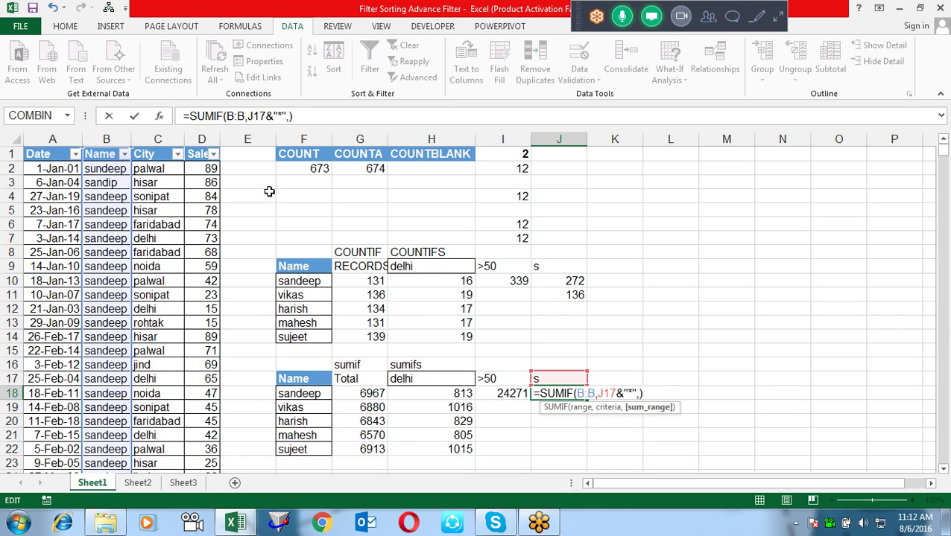
click(196, 196)
key(ctrl+space)
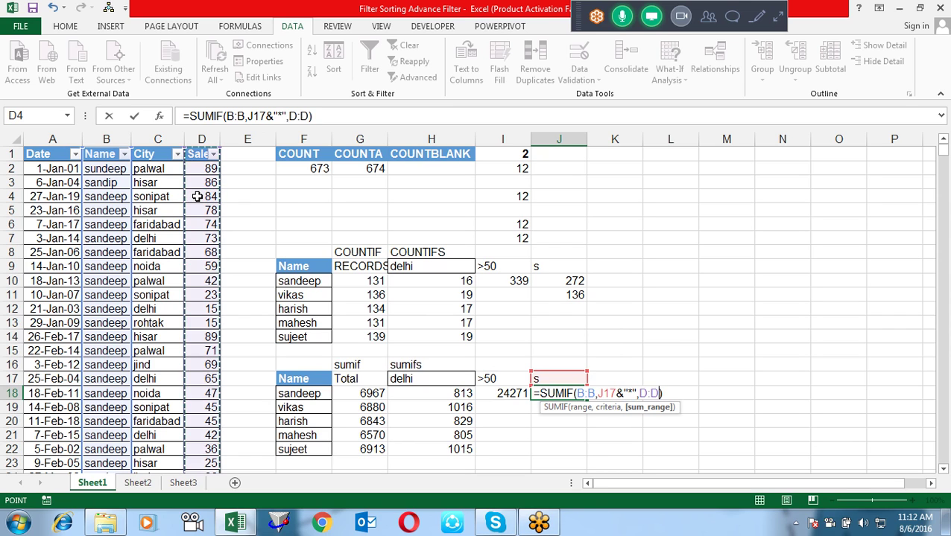
key(Return)
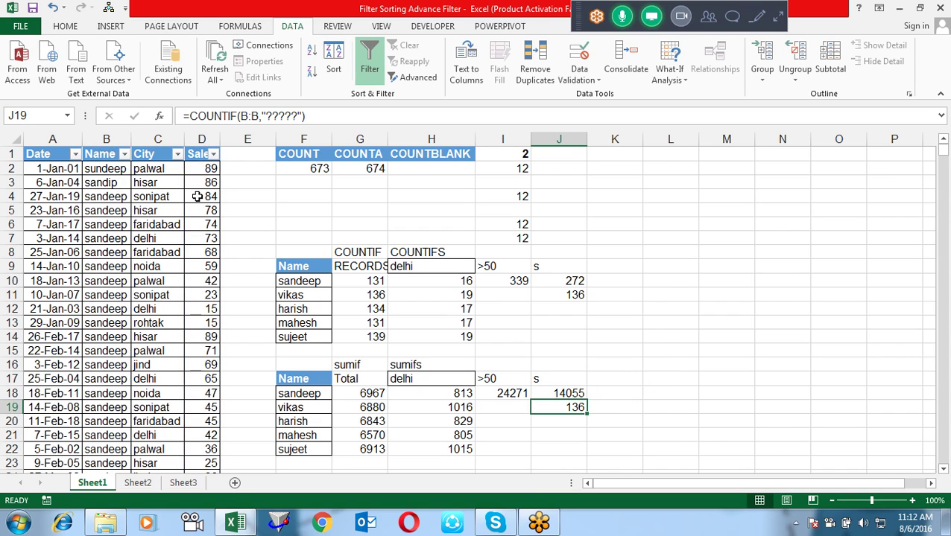
- Change J19 to a SUMIF with sum range D:D, totalling five-letter-name sales, 6880
key(F2)
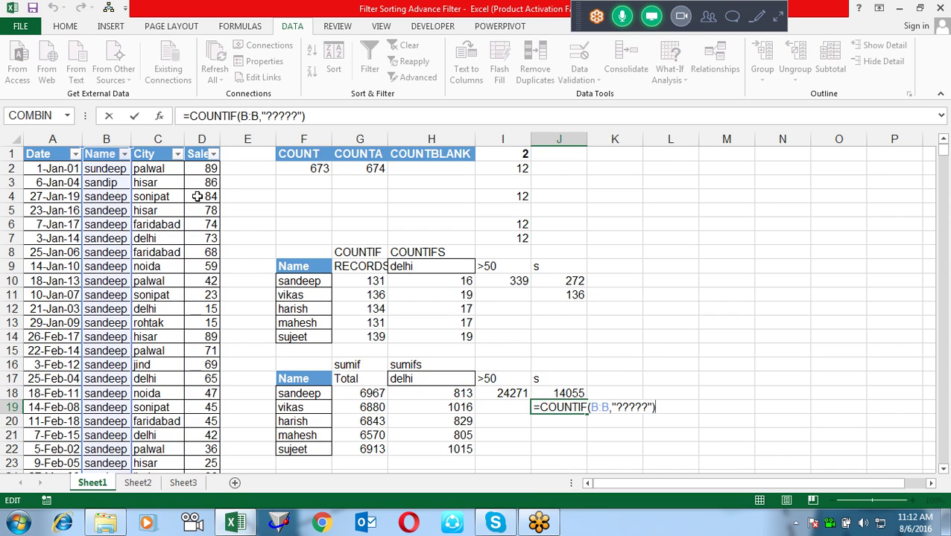
key(Left)
key(Left)
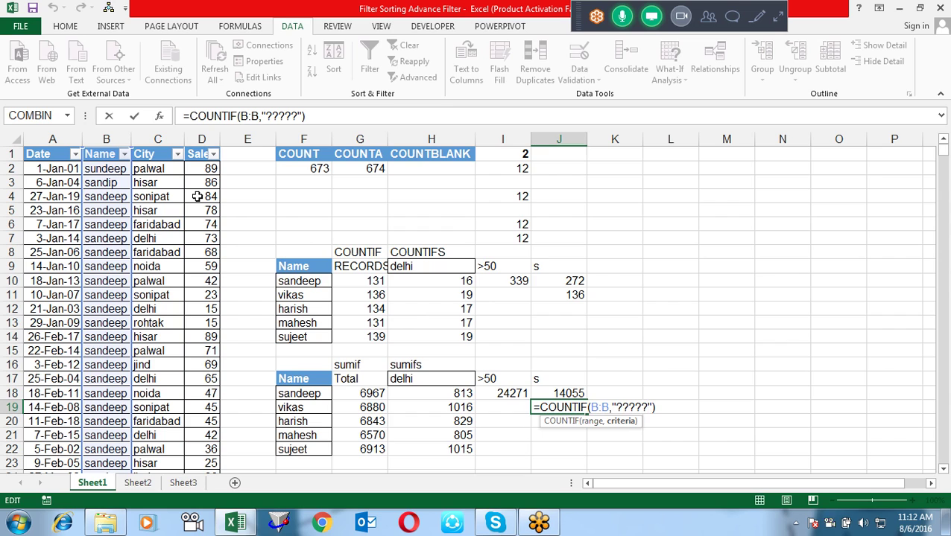
key(Right)
key(ctrl+Left)
key(ctrl+Left)
key(Left)
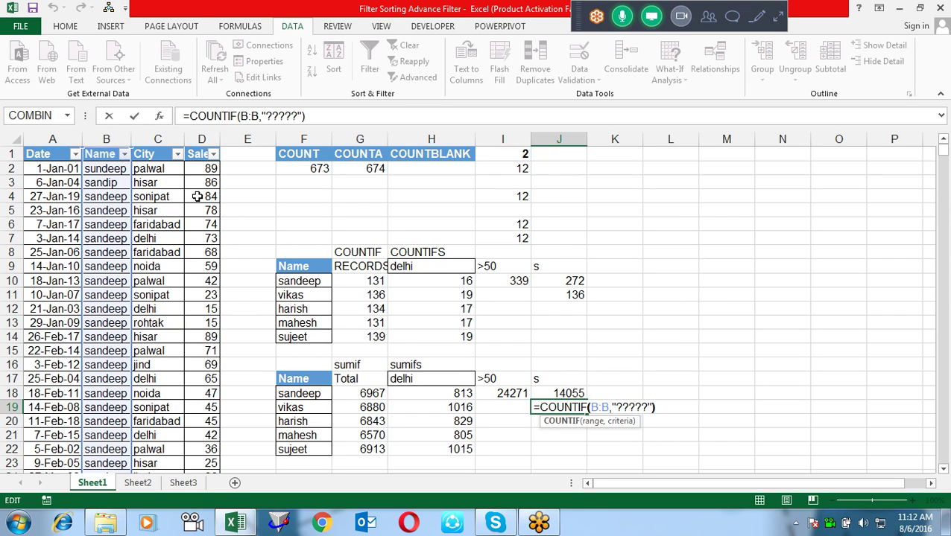
key(BackSpace)
key(BackSpace)
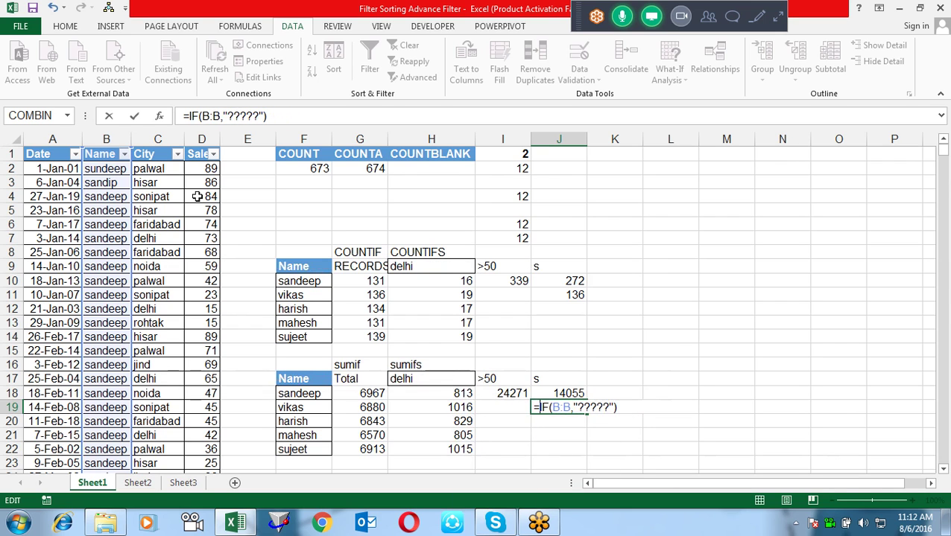
text(sum)
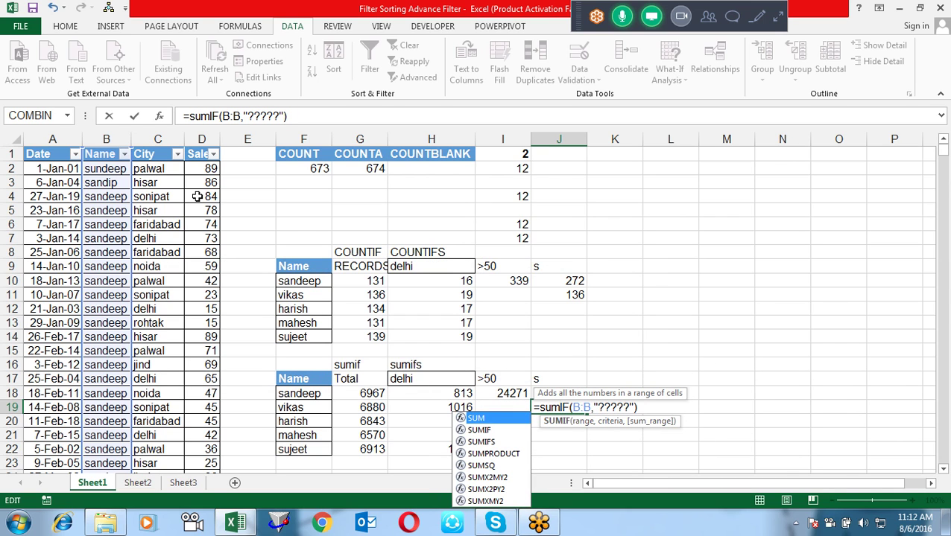
key(Right)
key(Right)
key(Right)
key(Right)
key(Right)
key(Right)
key(Right)
key(Right)
key(Right)
key(Right)
key(Right)
key(Right)
key(Right)
key(Right)
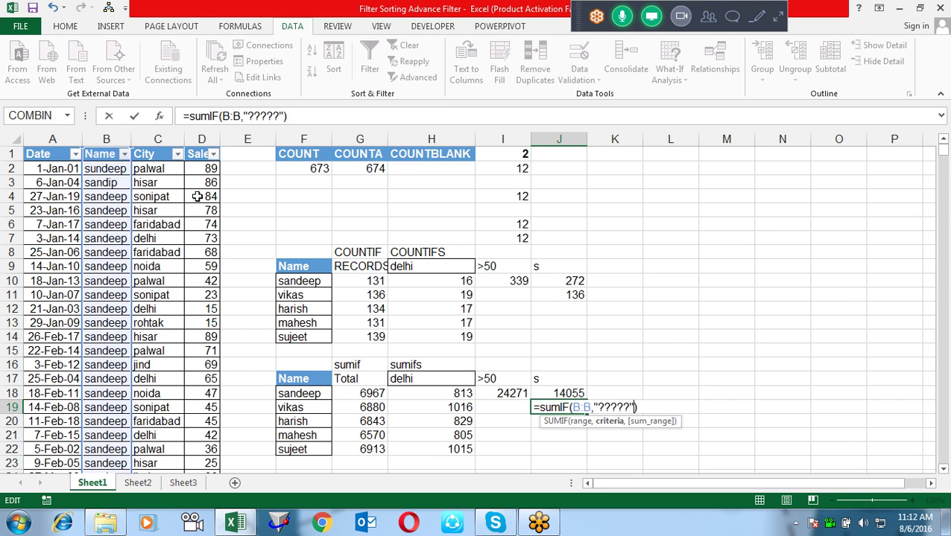
text(,)
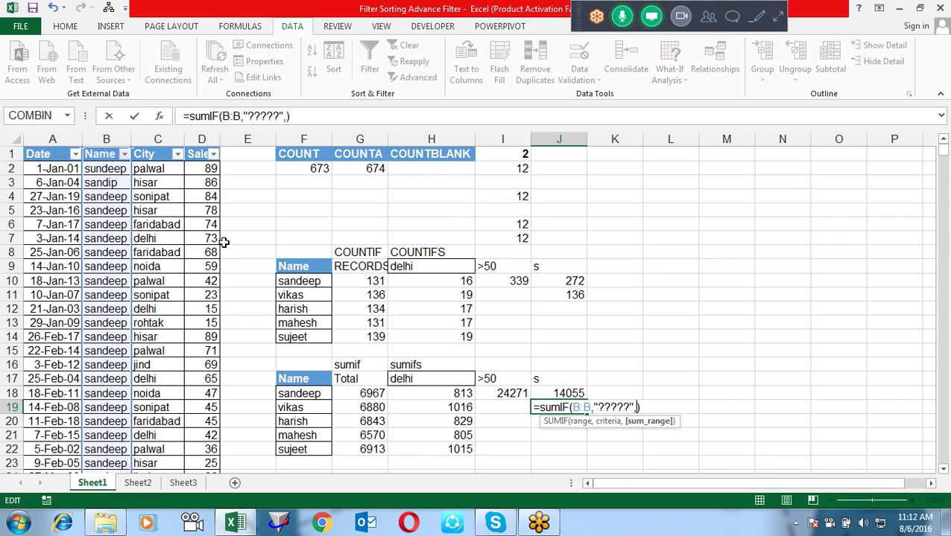
click(199, 224)
key(ctrl+space)
key(Return)
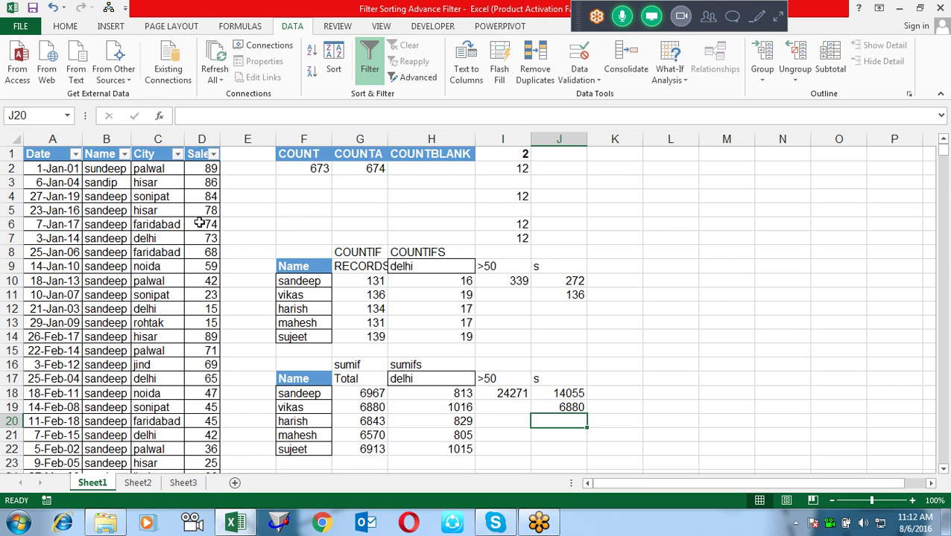
- Review J18's wildcard SUMIF without changes, then go to G18's SUMIF formula
key(Up)
key(Up)
key(F2)
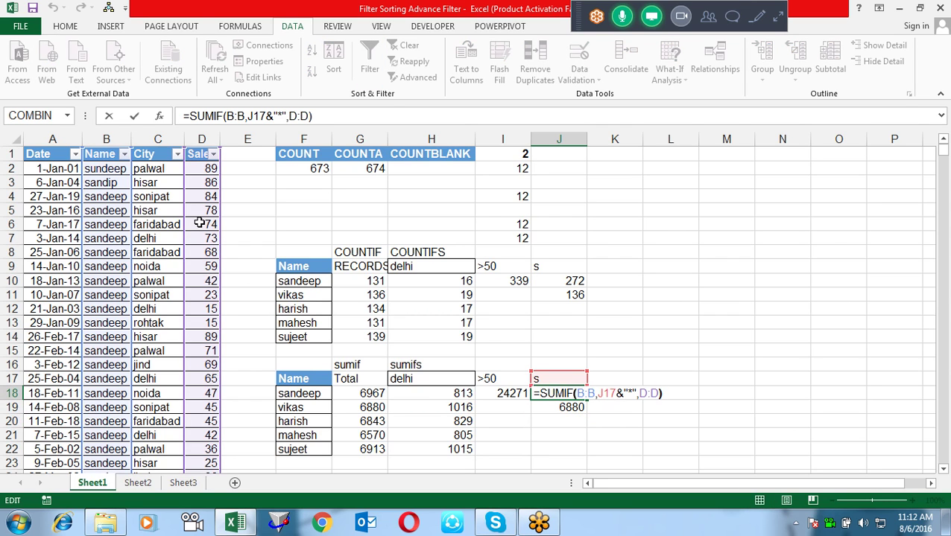
key(Left)
key(Left)
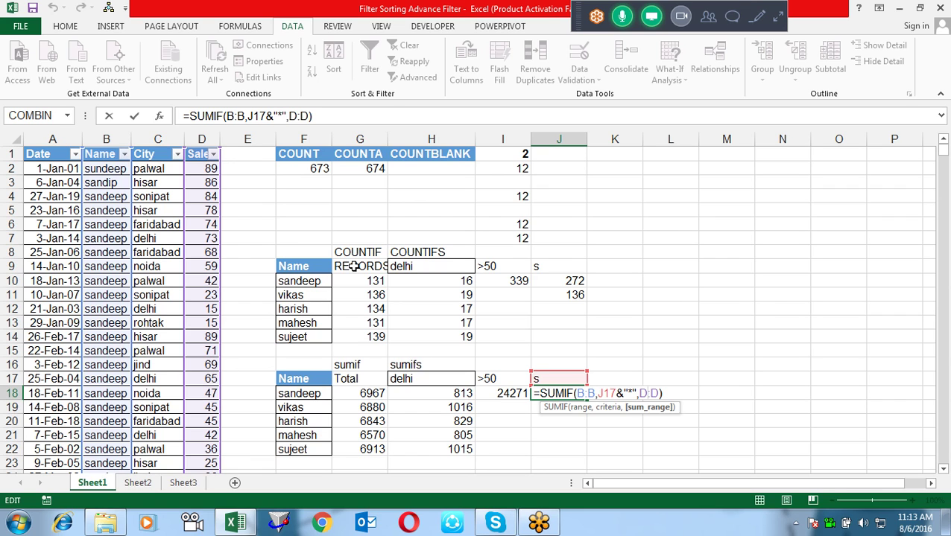
key(Return)
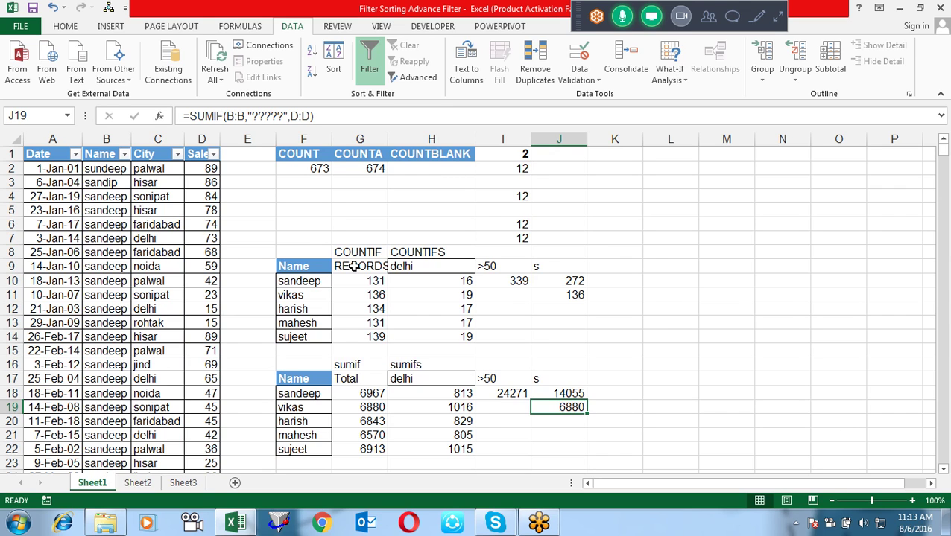
key(Left)
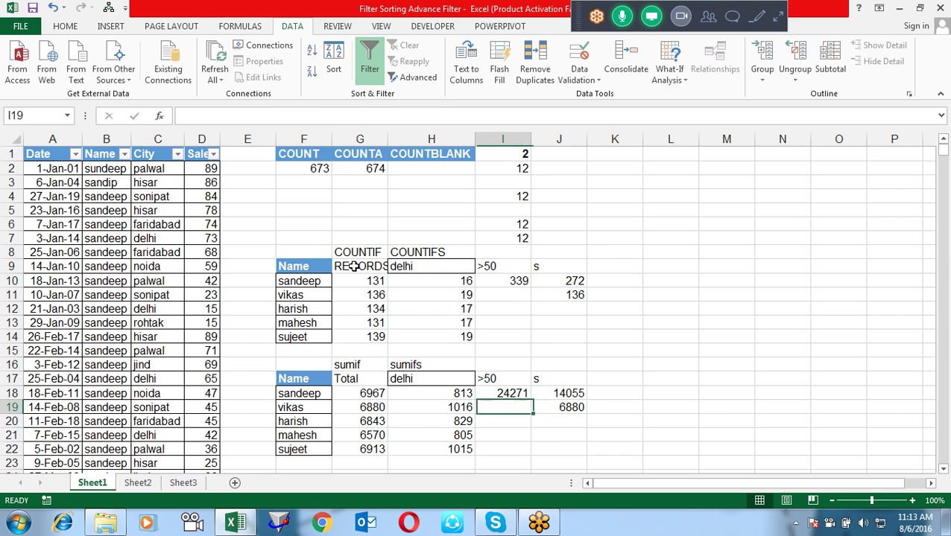
key(Left)
key(Left)
key(Up)
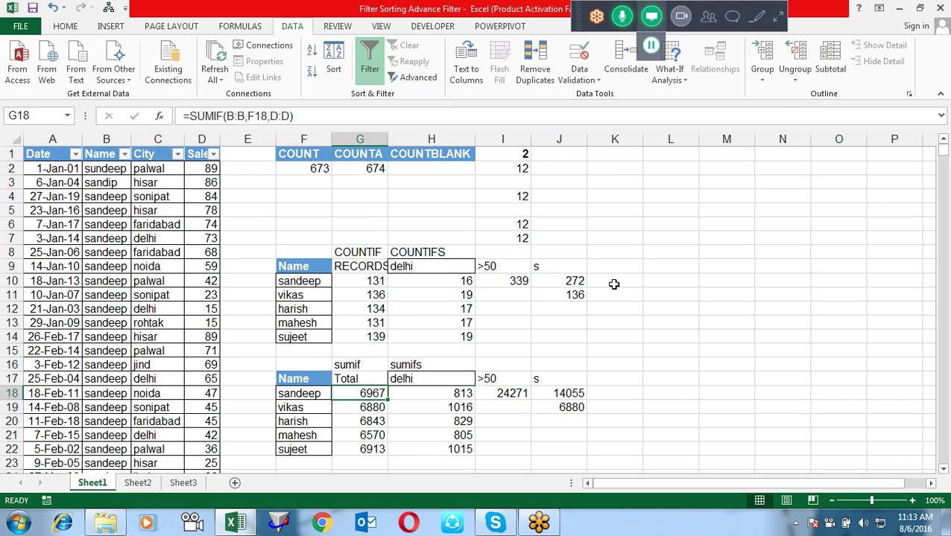
- Look through the Math & Trig function list, then switch to Sheet2
click(639, 307)
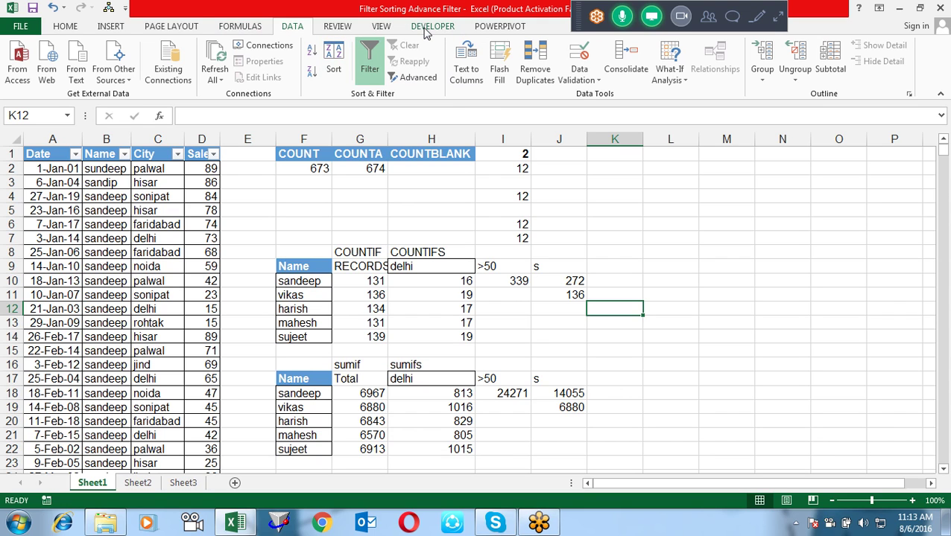
click(112, 27)
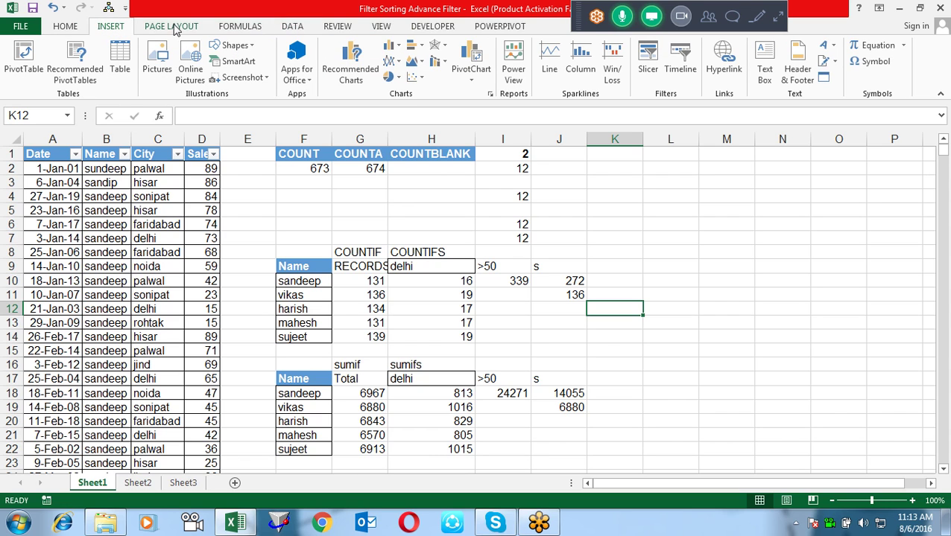
click(240, 28)
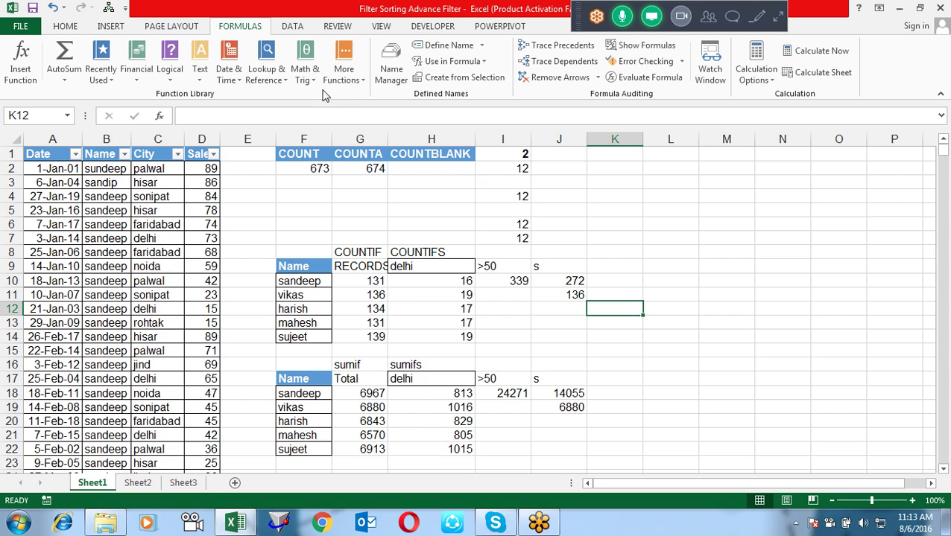
click(304, 71)
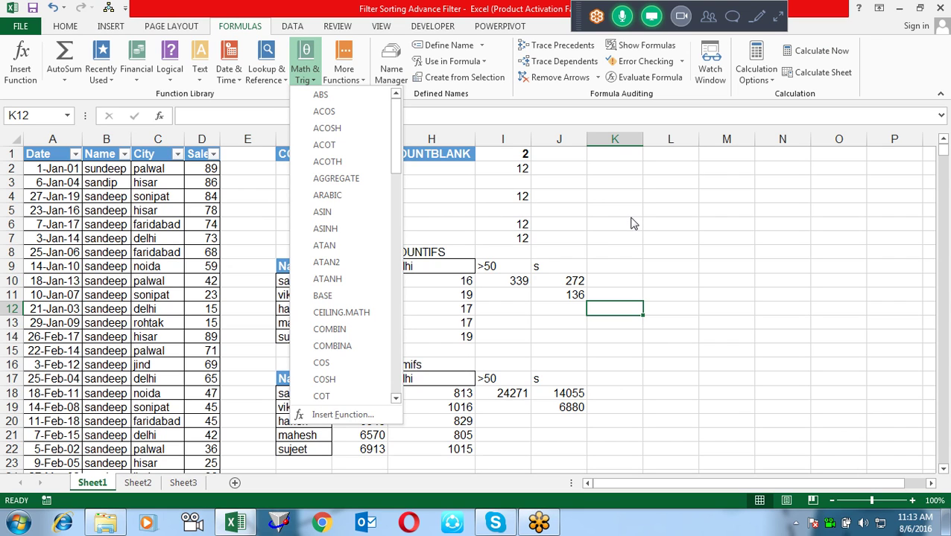
click(630, 222)
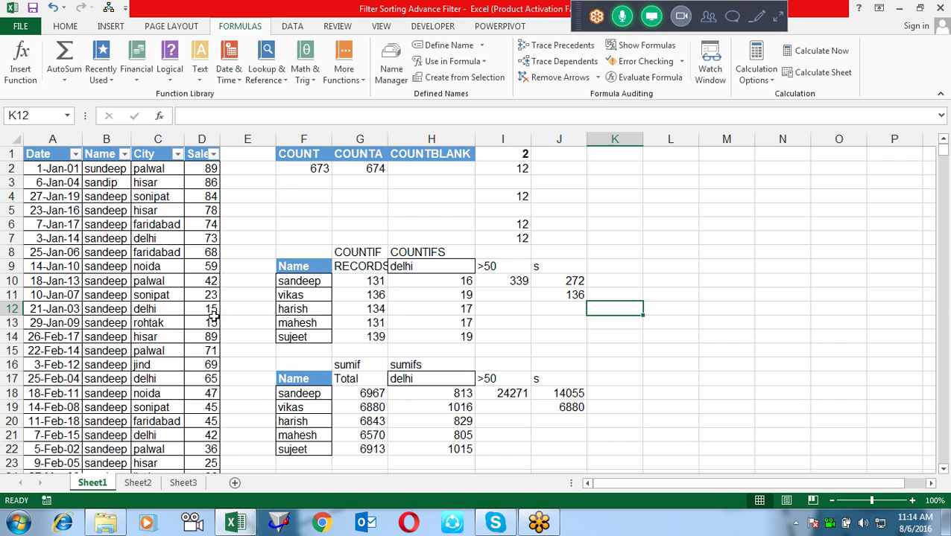
click(137, 483)
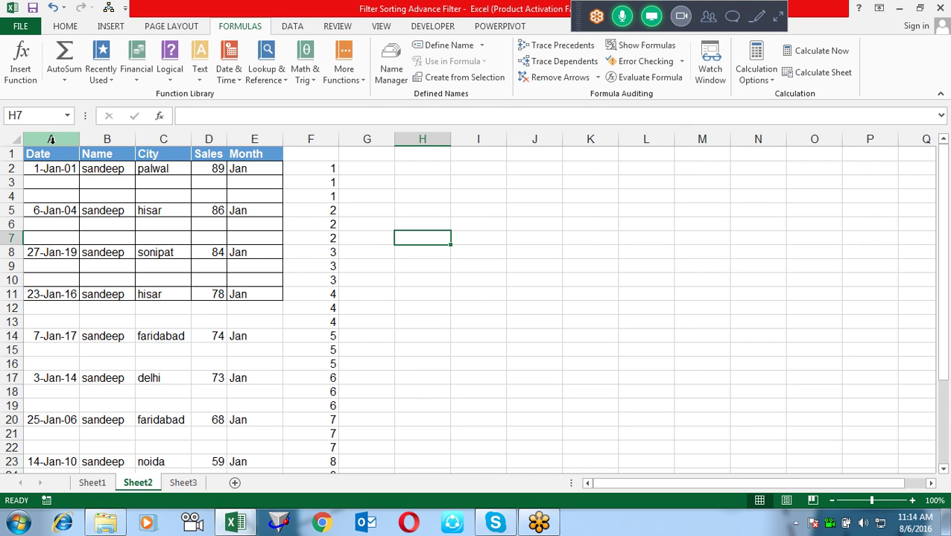
- Delete columns A through F to clear the Date, Name, City, Sales, Month table
drag(51, 140, 328, 182)
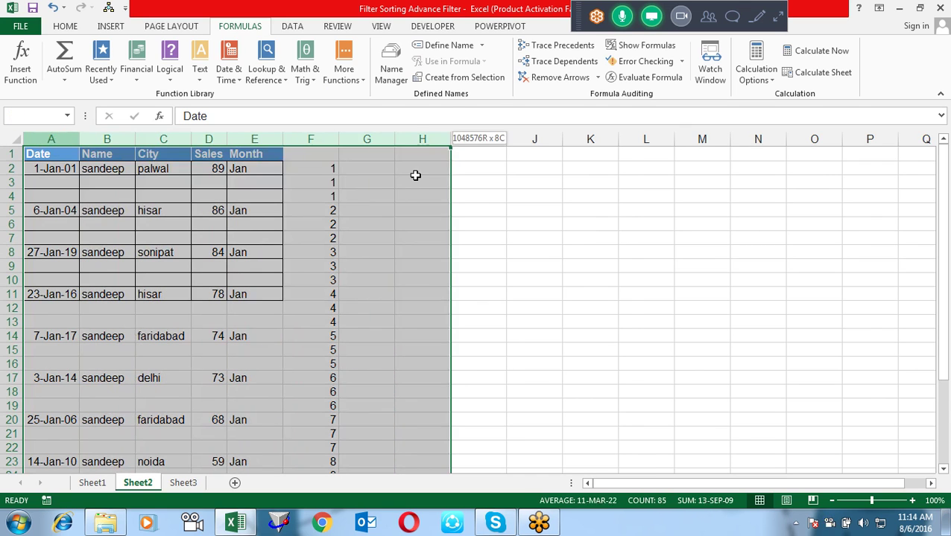
key(alt+e)
key(d)
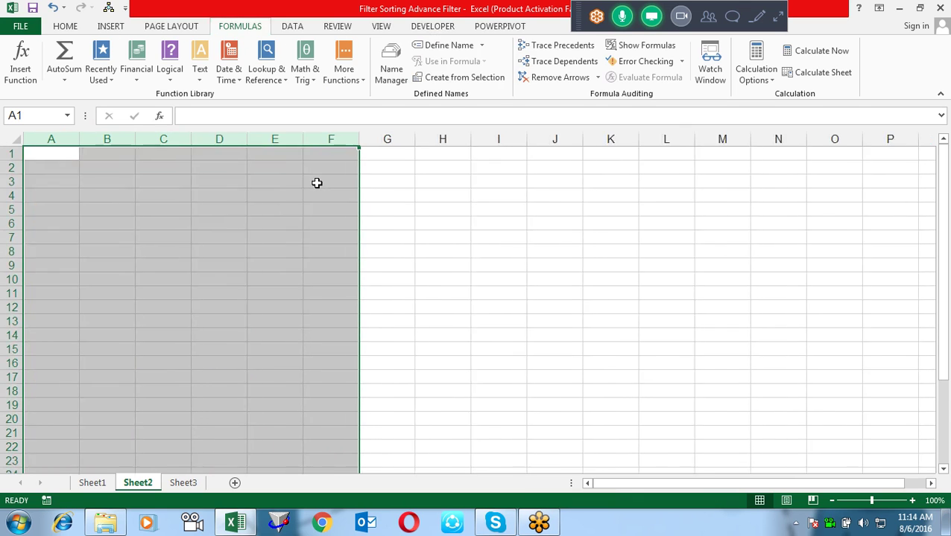
key(Right)
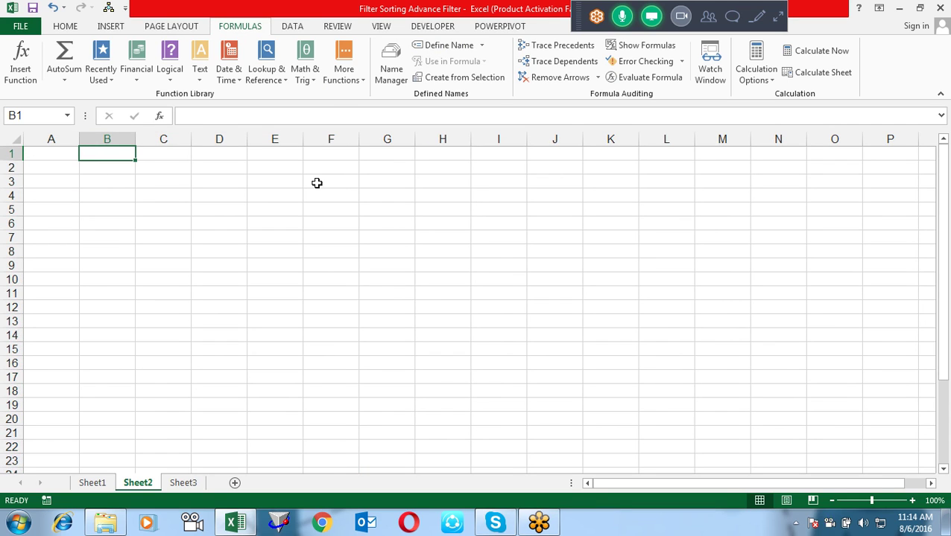
- Browse the Math & Trig function list, then dismiss it
click(306, 79)
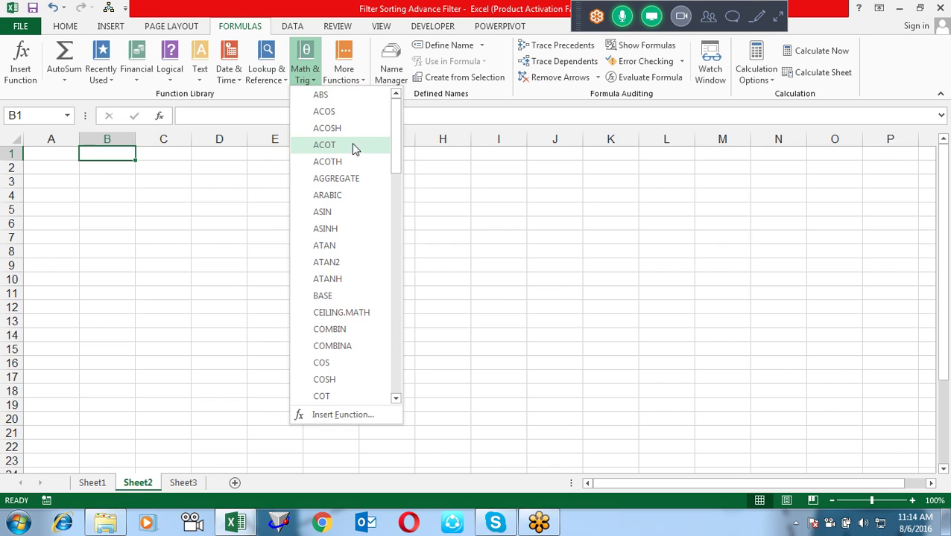
click(396, 150)
drag(396, 150, 396, 159)
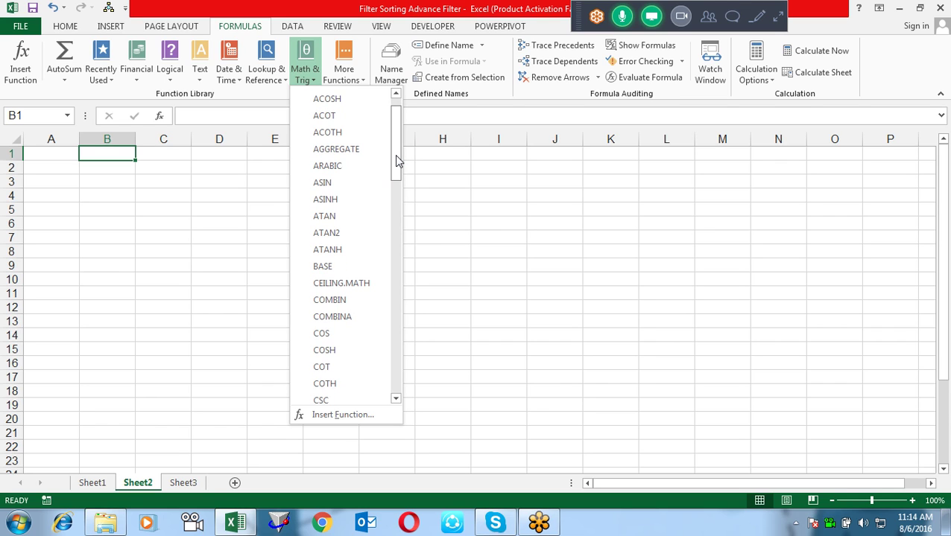
key(Escape)
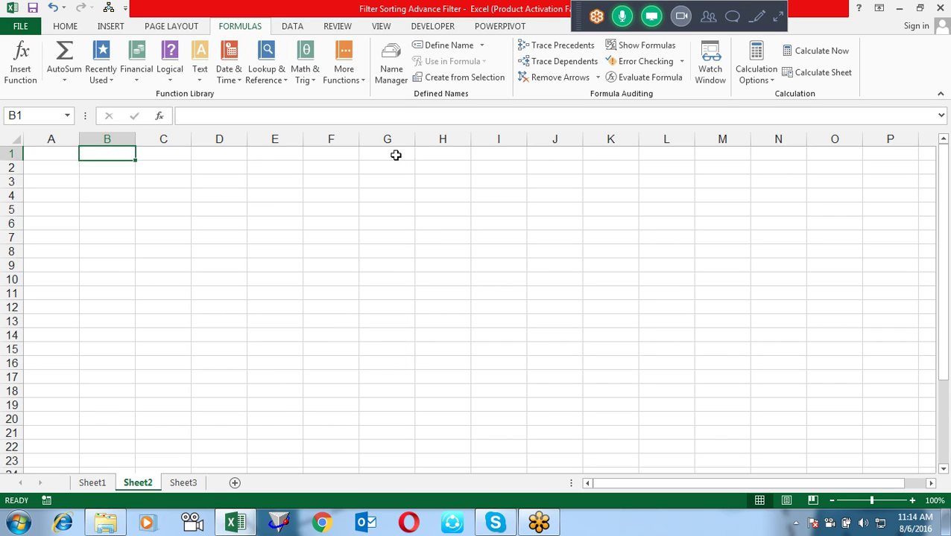
- Fill A2:A11 with =RANDBETWEEN(-999,1000)
key(Down)
key(Left)
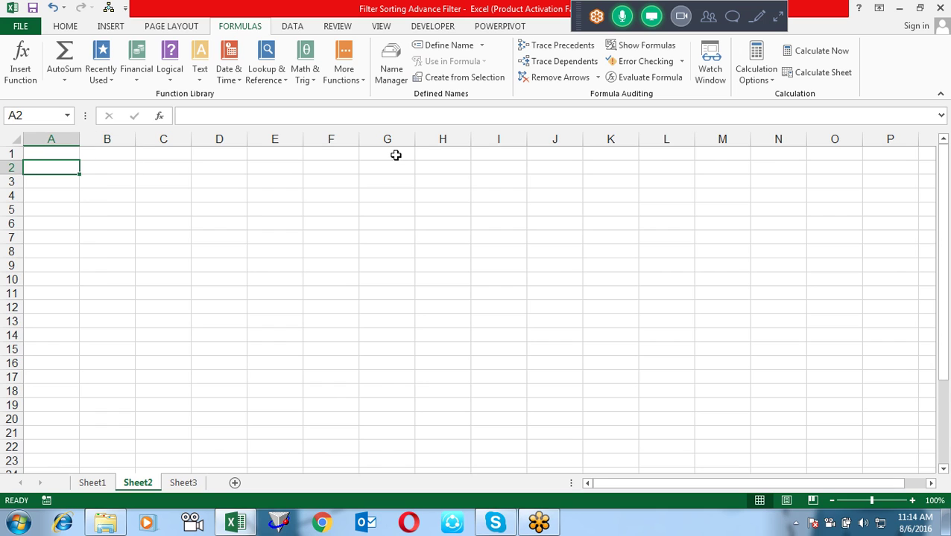
key(shift+Down)
key(shift+Down)
key(shift+Down)
key(shift+Down)
text(=)
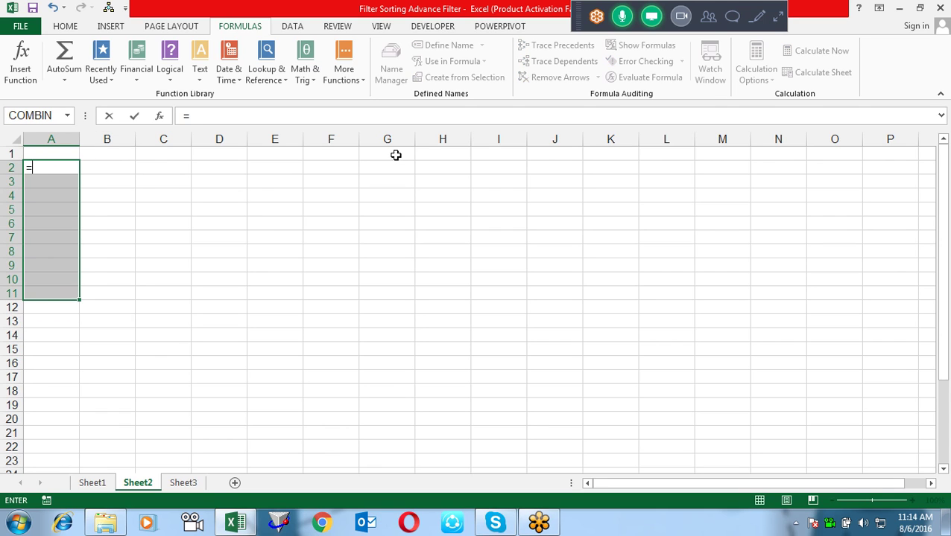
text(ra)
key(Down)
key(Down)
key(Tab)
text(-999)
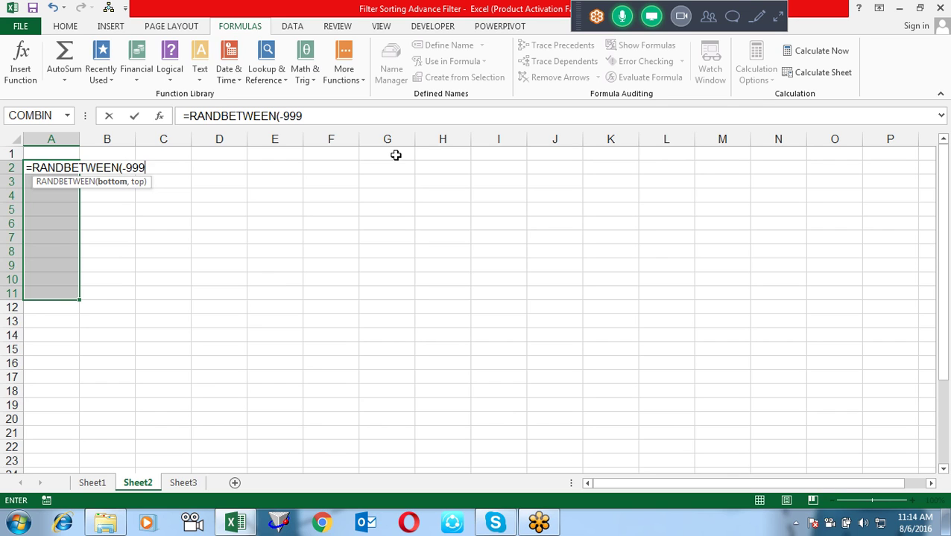
text(,1000)
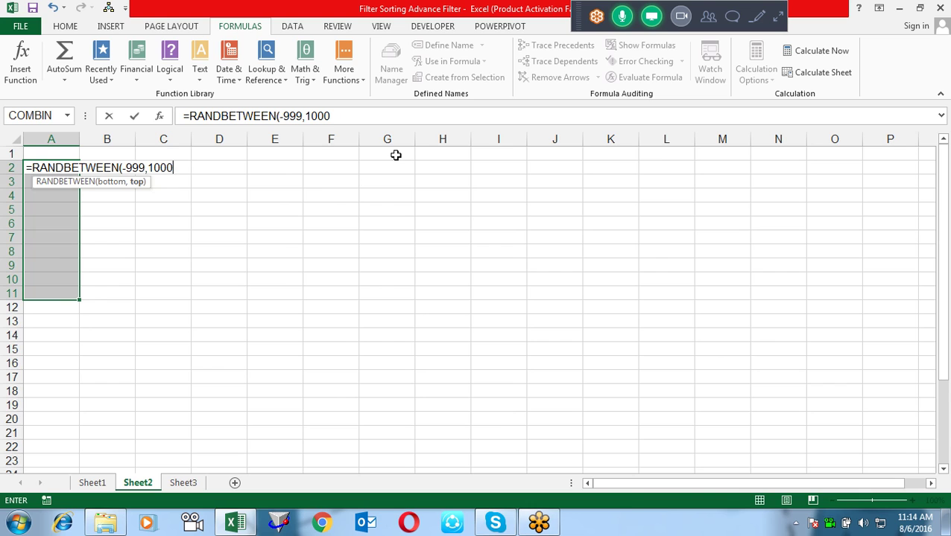
key(ctrl+Return)
- Convert the A2:A11 random numbers to fixed values with Paste Special Values
key(ctrl+c)
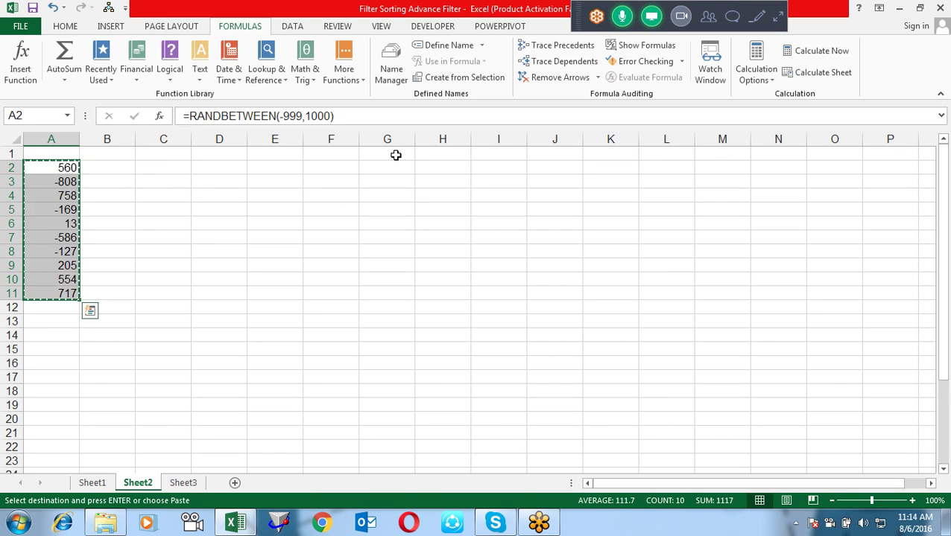
key(ctrl+alt+v)
key(v)
key(Return)
key(Escape)
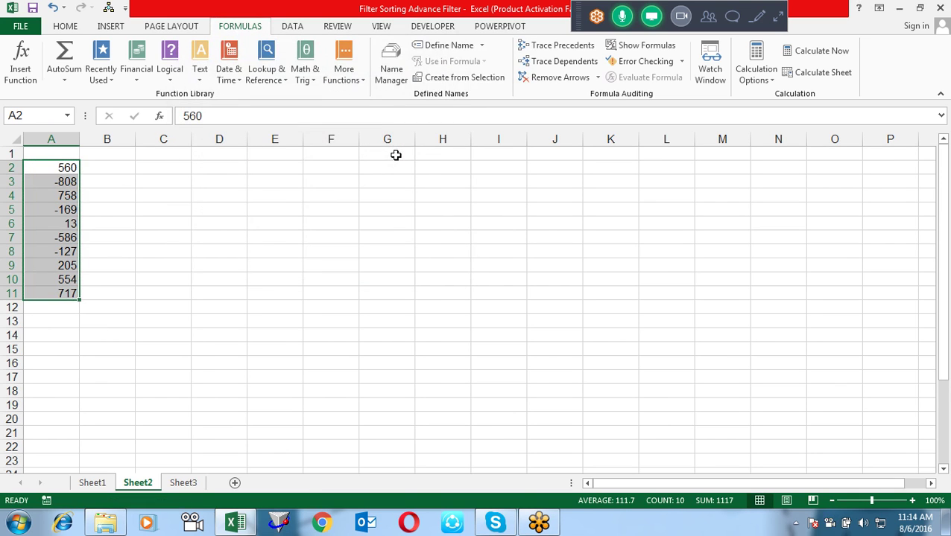
key(Right)
- Enter =ABS(A2) in B2
text(=)
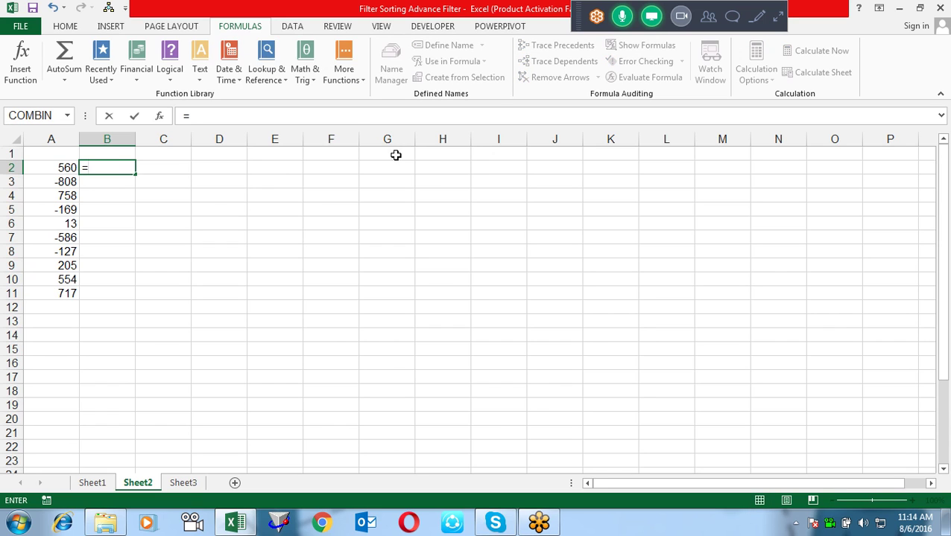
text(ab)
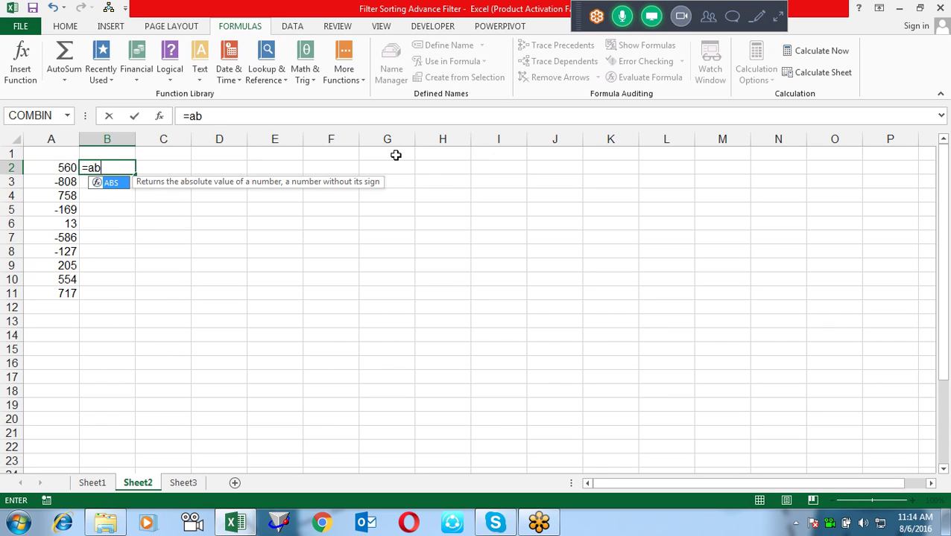
key(Tab)
key(Left)
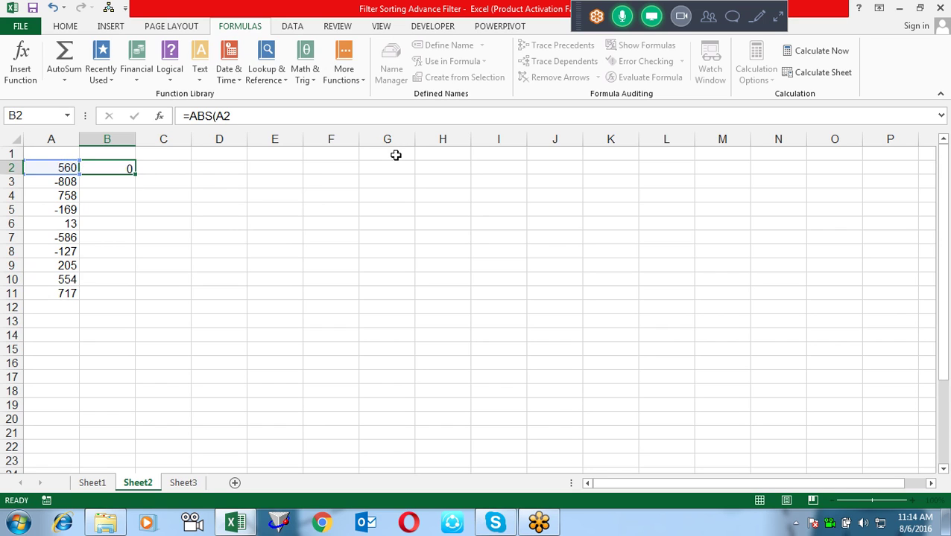
key(Return)
key(Up)
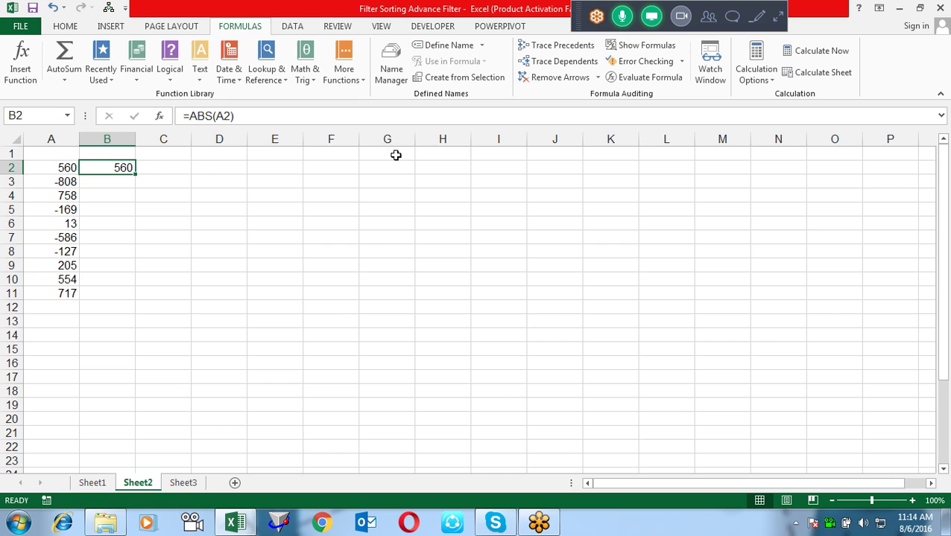
- Copy the ABS formula down through B11, turning -808 into 808 and -586 into 586
key(ctrl+c)
key(Down)
key(ctrl+shift+Down)
key(ctrl+shift+Up)
key(Down)
key(Up)
key(shift+Down)
key(shift+Down)
key(shift+Down)
key(shift+Down)
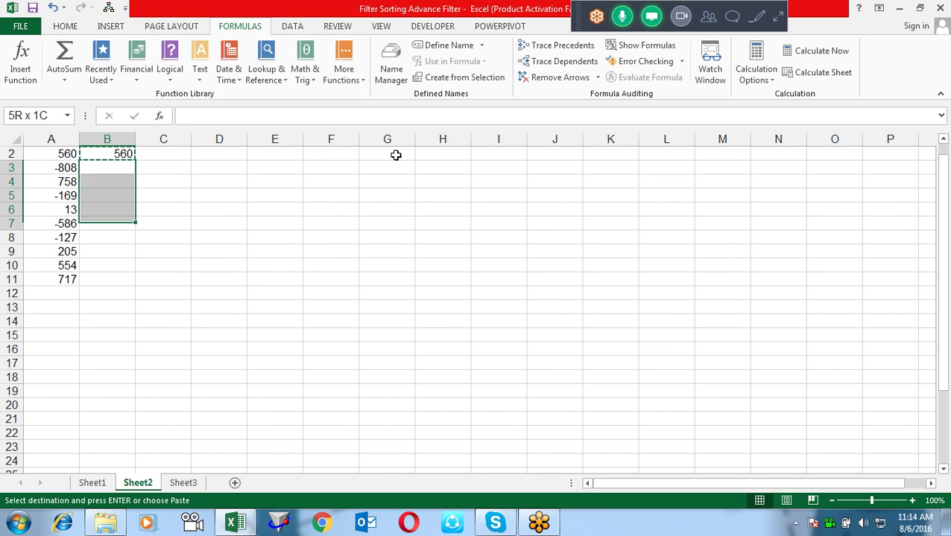
key(shift+Down)
key(shift+Down)
key(shift+Down)
key(shift+Down)
key(Return)
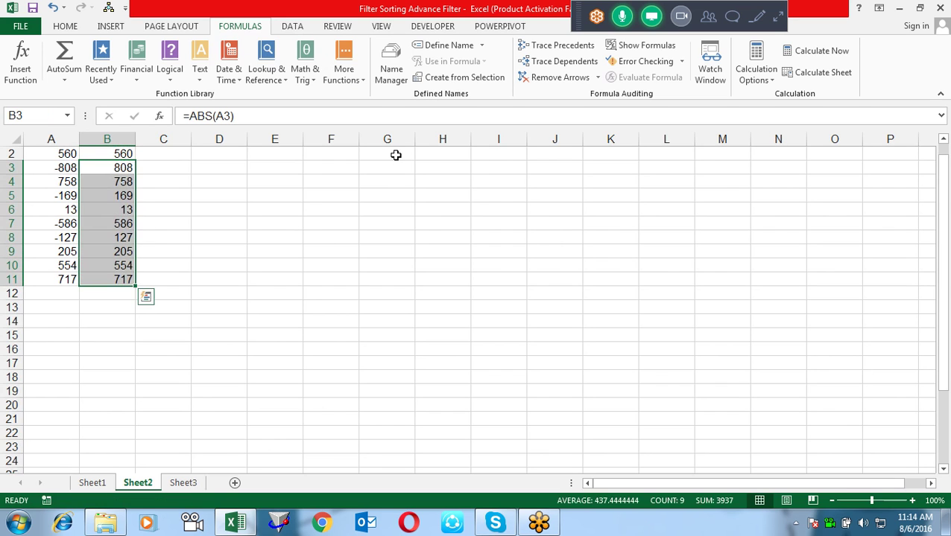
key(Up)
key(Up)
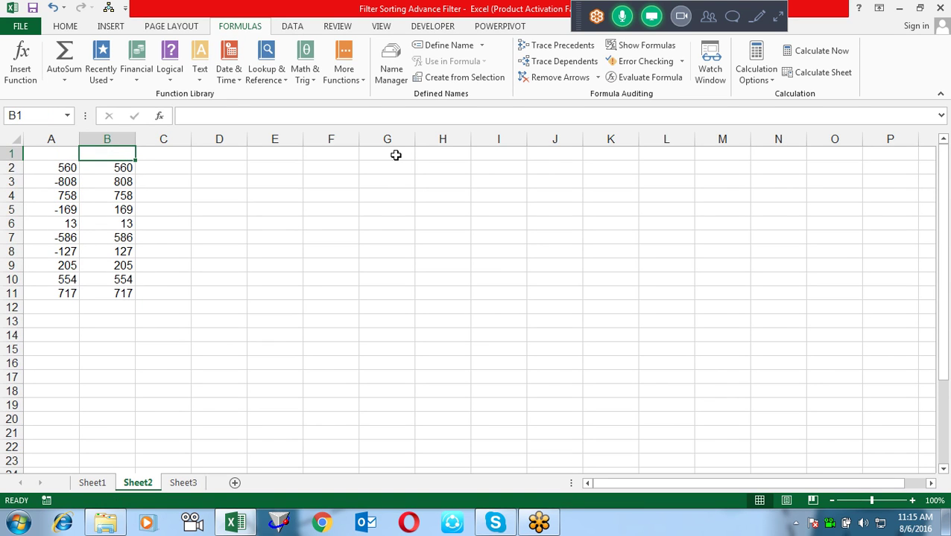
key(Down)
key(Down)
key(Down)
key(Down)
key(Down)
key(Down)
key(Down)
key(Down)
key(Down)
key(Down)
key(Down)
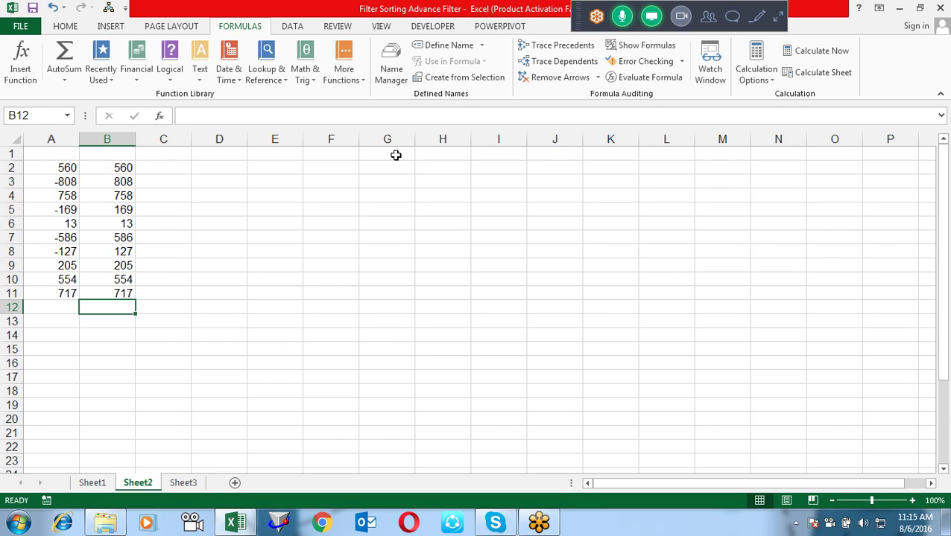
key(Right)
key(Up)
key(Up)
key(Up)
key(Up)
key(Up)
key(Up)
key(Up)
key(Up)
key(Up)
key(Up)
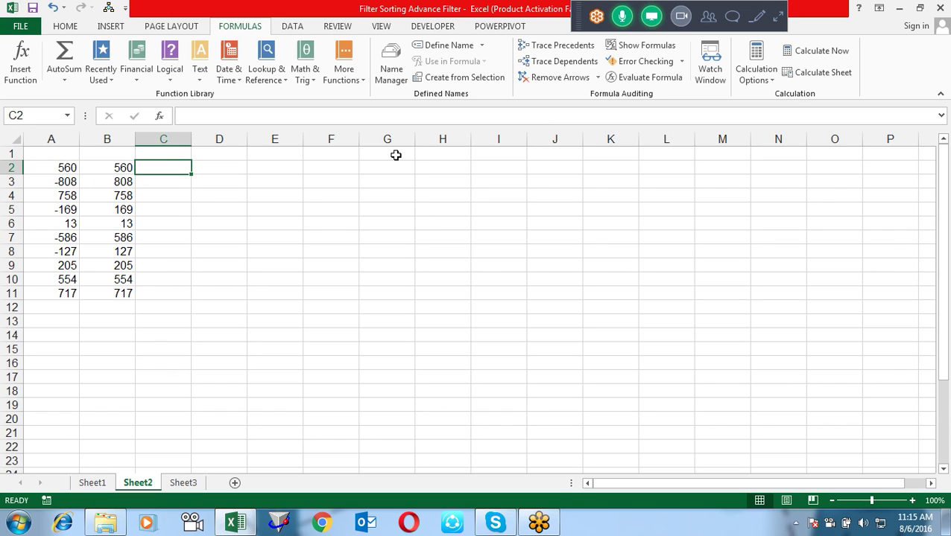
- Fill D2:E11 with =RANDBETWEEN(10,90) random numbers, entering column D then copying to E
key(Right)
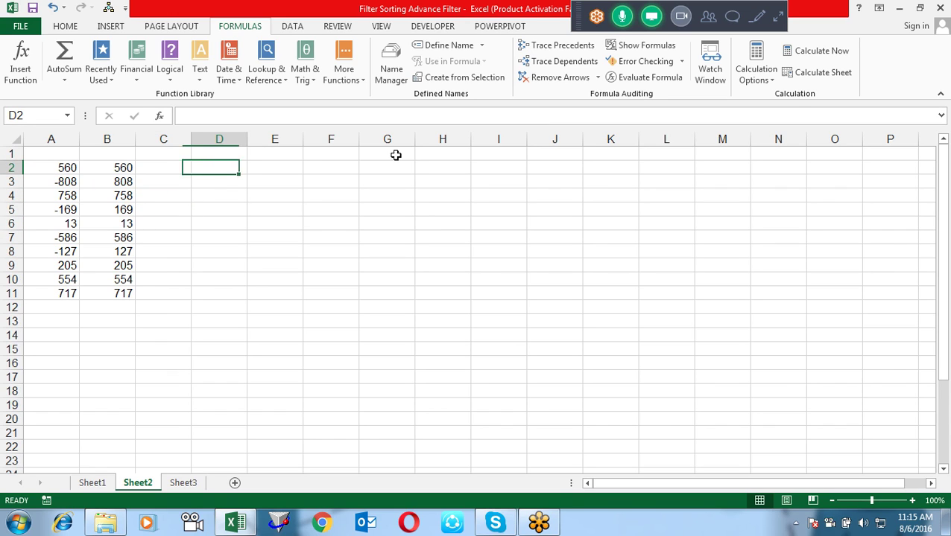
key(shift+Down)
key(shift+Down)
key(shift+Down)
key(shift+Down)
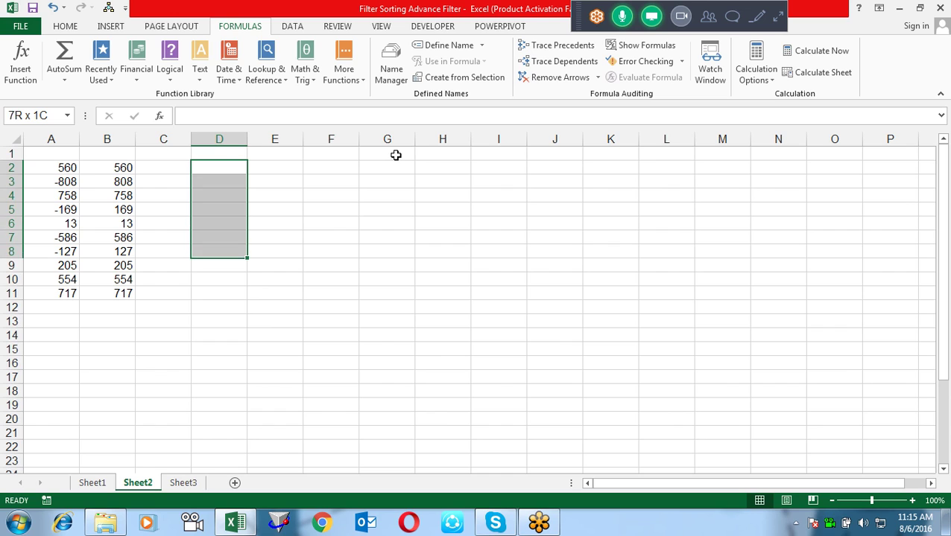
key(shift+Down)
key(shift+Down)
key(shift+Down)
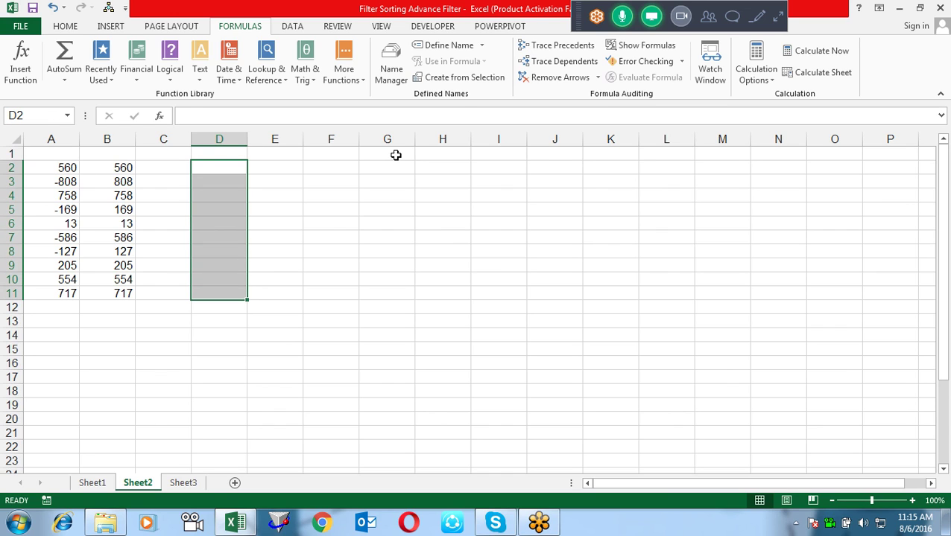
text(=ra)
key(Down)
key(Down)
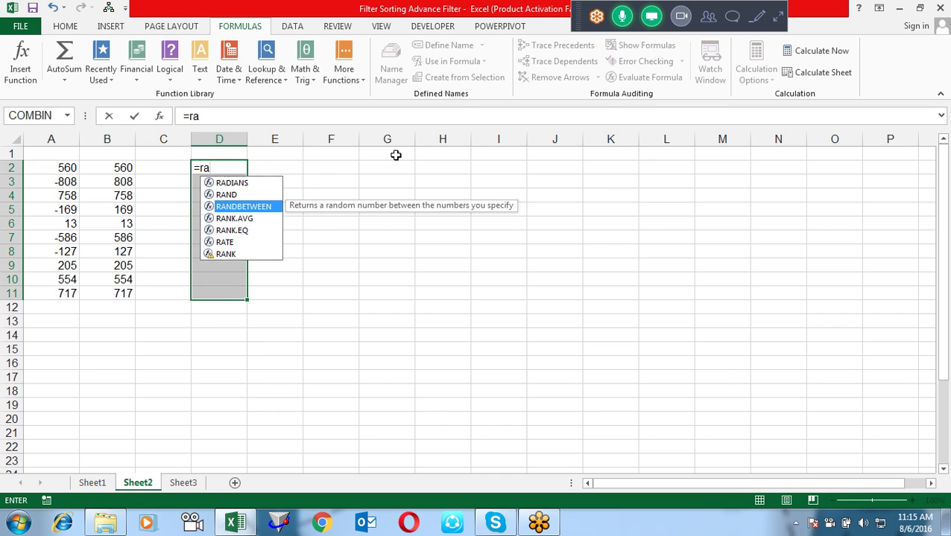
key(Tab)
text(10,90)
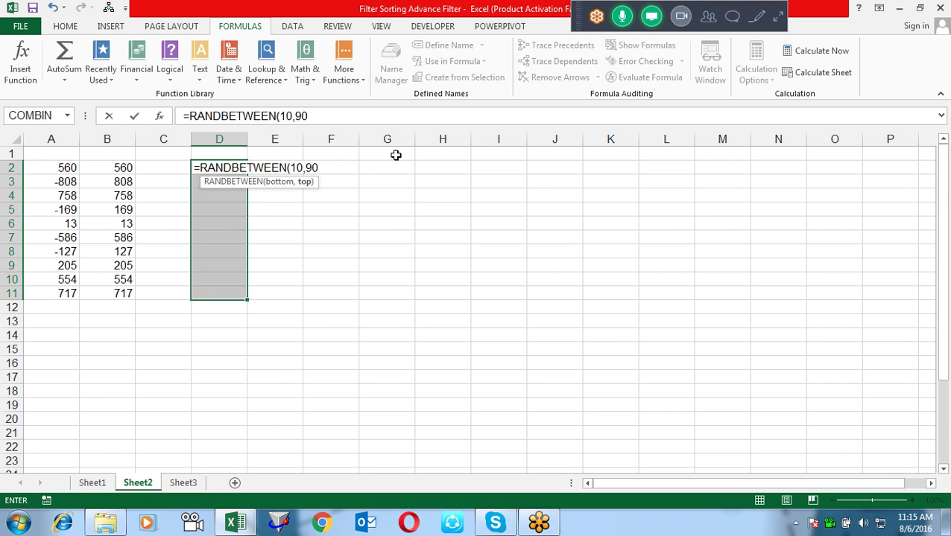
text())
key(ctrl+Return)
key(ctrl+c)
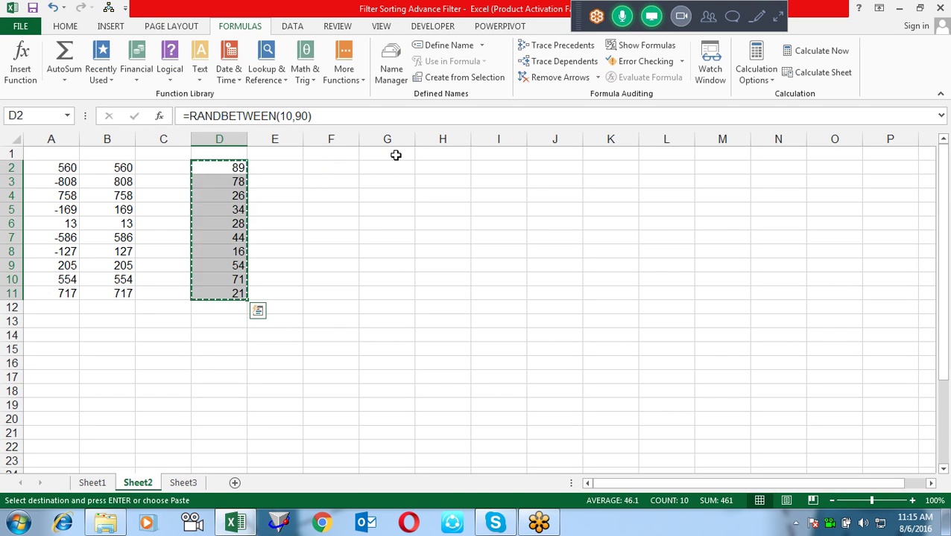
key(Right)
key(ctrl+v)
- Add the headings Sales1, Sales2 and diffrence in D1, E1 and F1
key(Up)
key(Left)
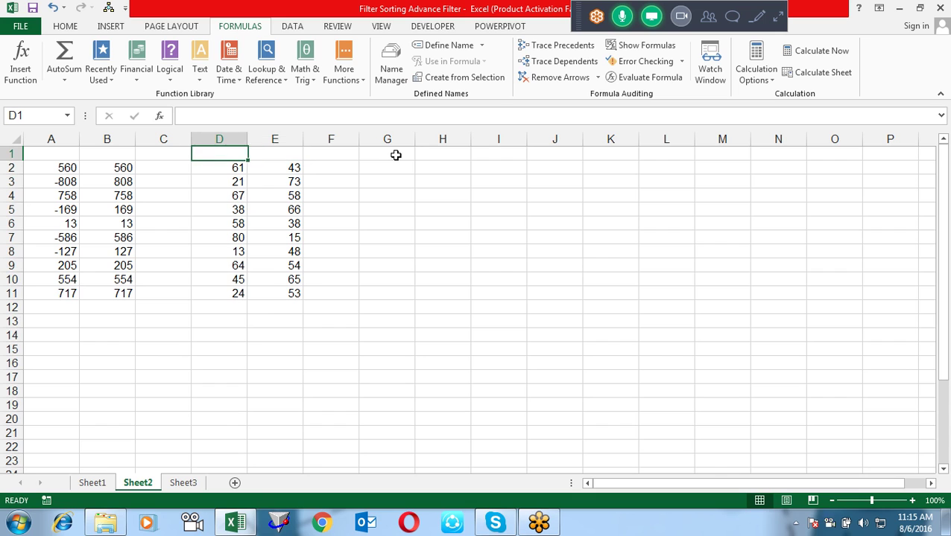
text(Sales1)
key(Tab)
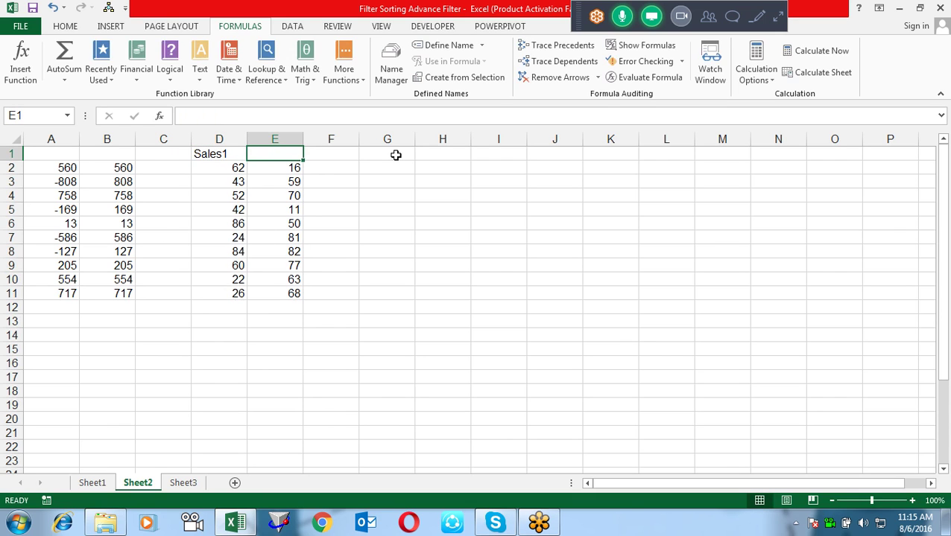
text(Sales2)
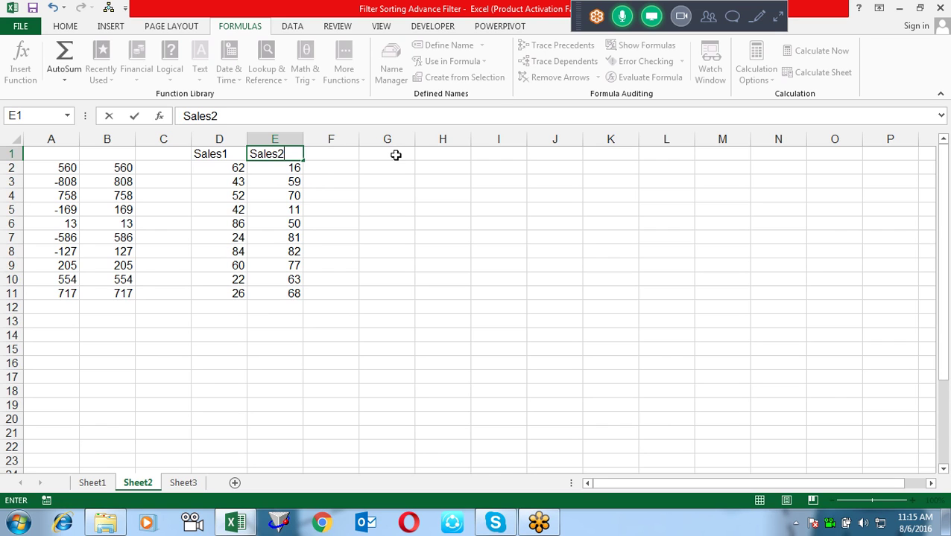
key(Return)
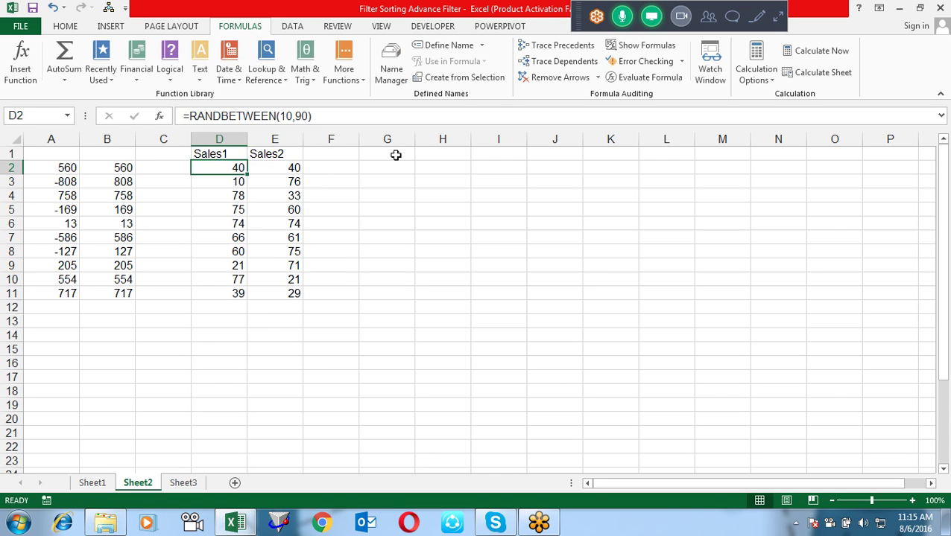
key(Up)
key(Right)
key(Right)
text(diffrence)
key(Return)
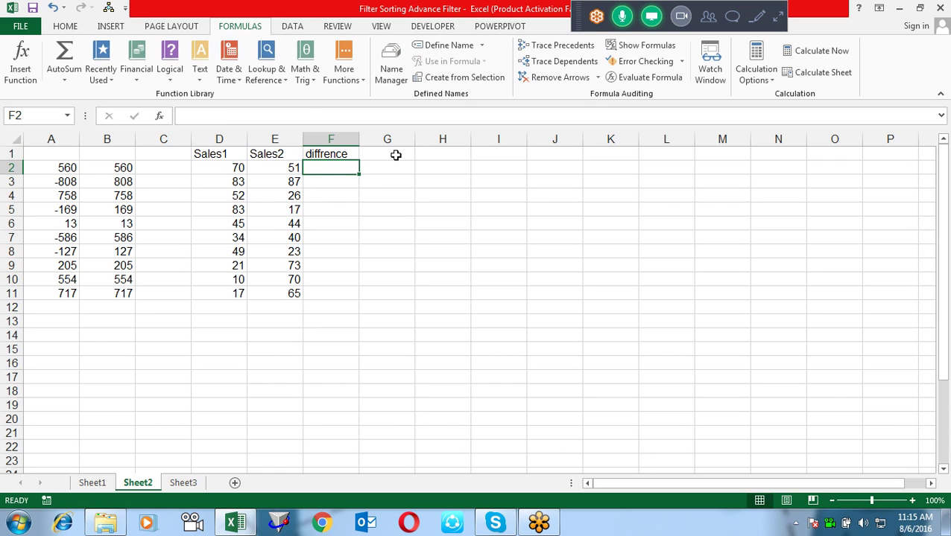
- Replace the D2:E11 random formulas with fixed numbers using Paste Special > Values
key(Left)
key(Left)
key(shift+Right)
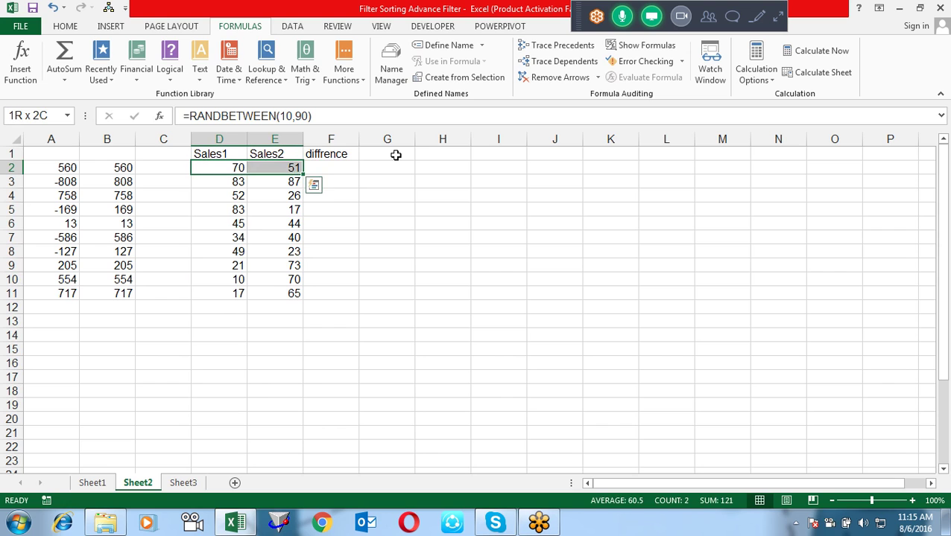
key(ctrl+shift+Down)
key(ctrl+c)
key(alt+e)
key(s)
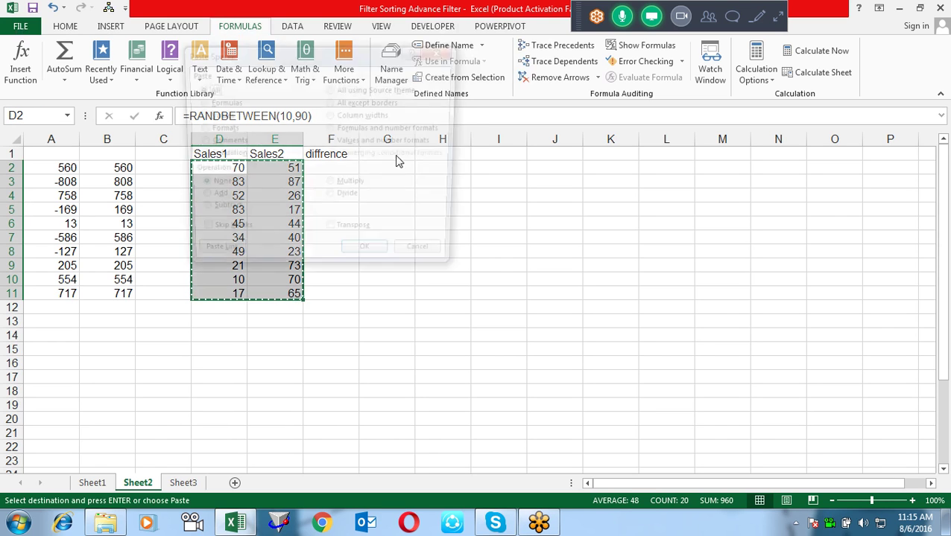
key(v)
key(Return)
key(Right)
key(Right)
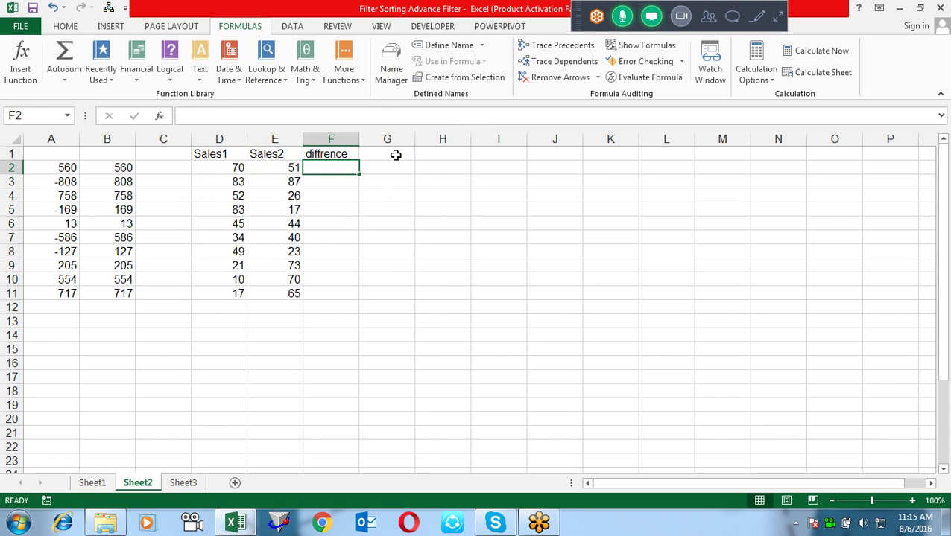
text(=)
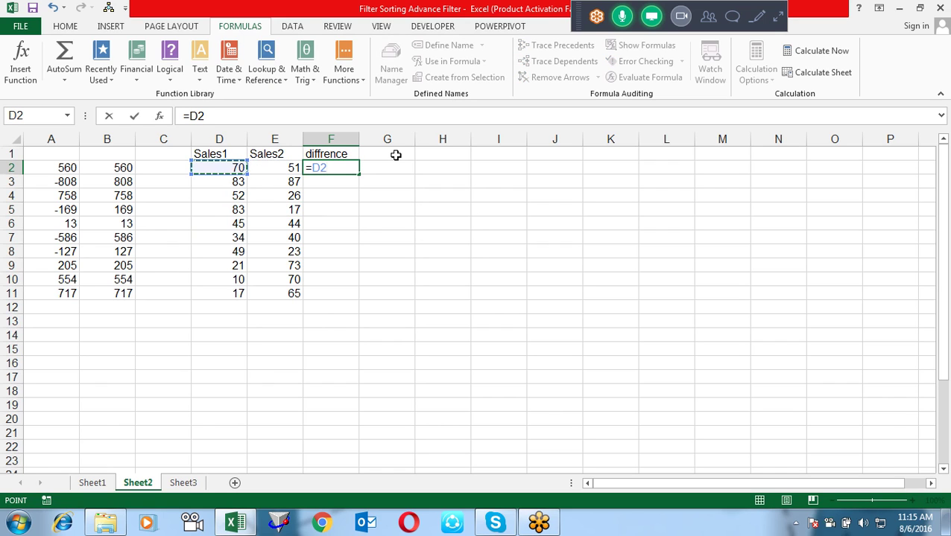
- Enter =D2-E2 in F2 and copy it down through F3:F11
text(-E2)
key(Return)
key(Up)
key(ctrl+c)
key(Down)
key(shift+Down)
key(shift+Down)
key(shift+Down)
key(shift+Down)
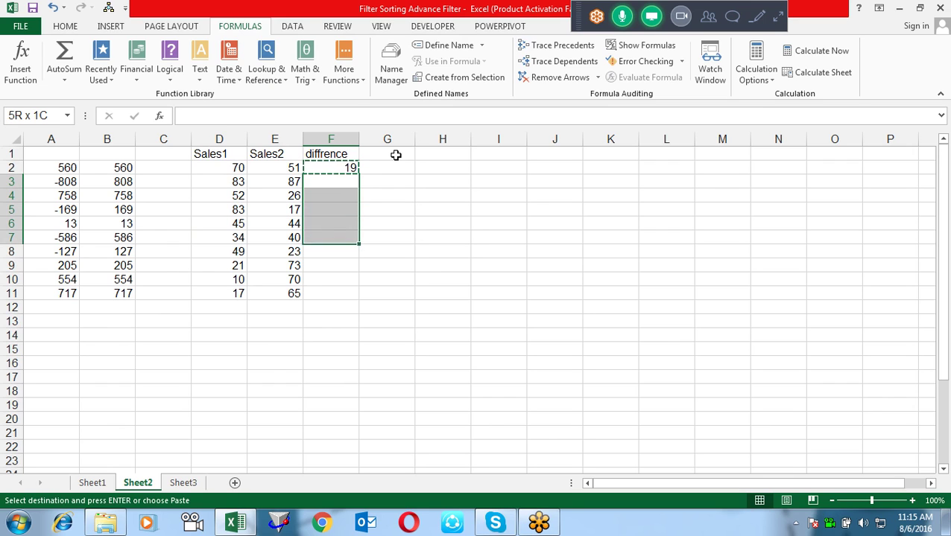
key(shift+Down)
key(shift+Down)
key(shift+Down)
key(shift+Down)
key(Return)
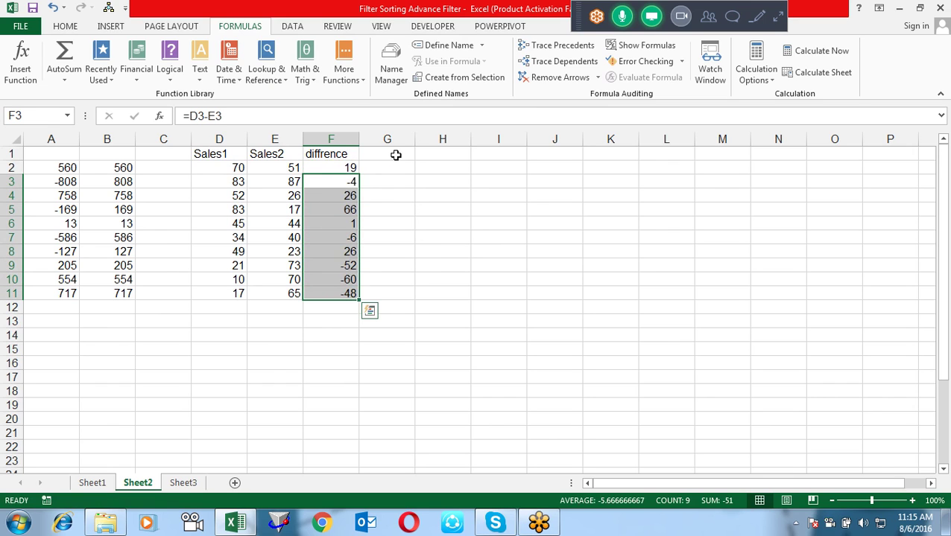
- Total the differences in F12 with AutoSum, giving -32, and make it bold
key(Down)
key(Down)
key(Down)
key(Down)
key(Down)
key(Down)
key(Down)
key(Down)
key(Down)
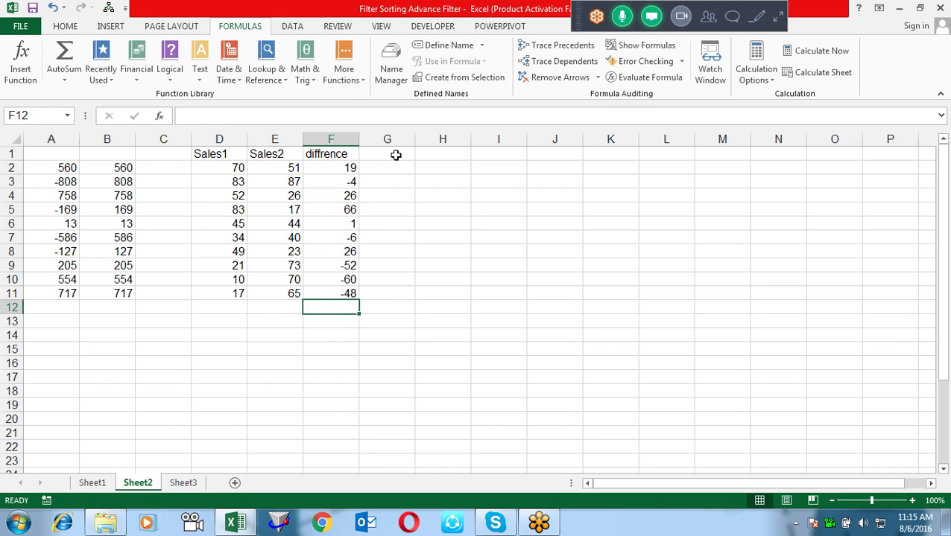
key(alt+equal)
key(Return)
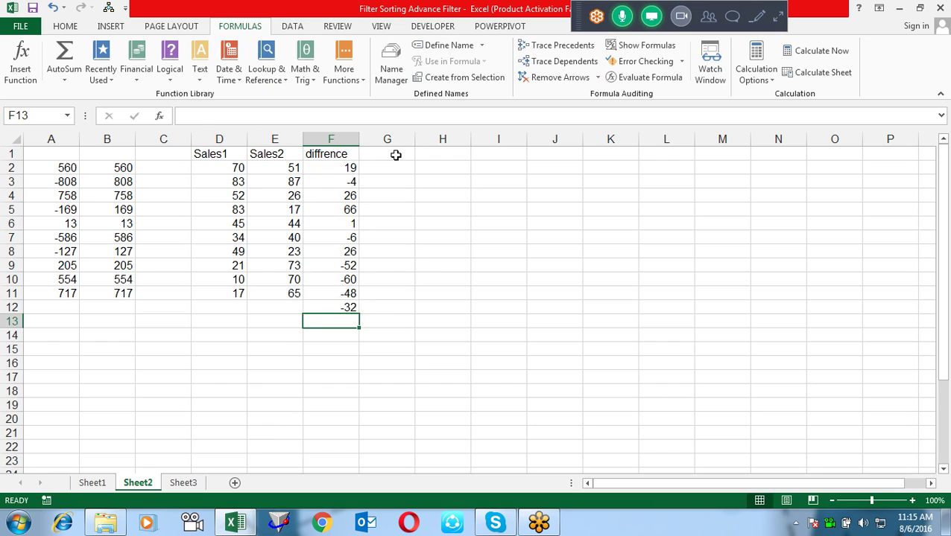
key(Up)
key(ctrl+b)
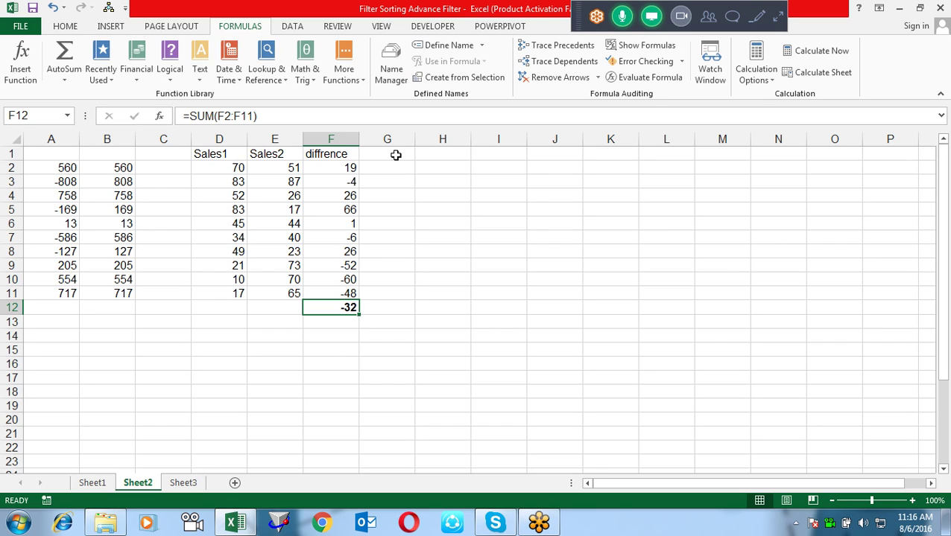
key(Up)
key(Up)
key(Up)
key(Up)
key(Up)
- Rewrite the F2 formula as =ABS(D2-E2)
key(F2)
key(Left)
key(Left)
key(Left)
key(Left)
key(Left)
text(abs)
key(Tab)
key(Right)
key(Right)
key(Right)
key(Right)
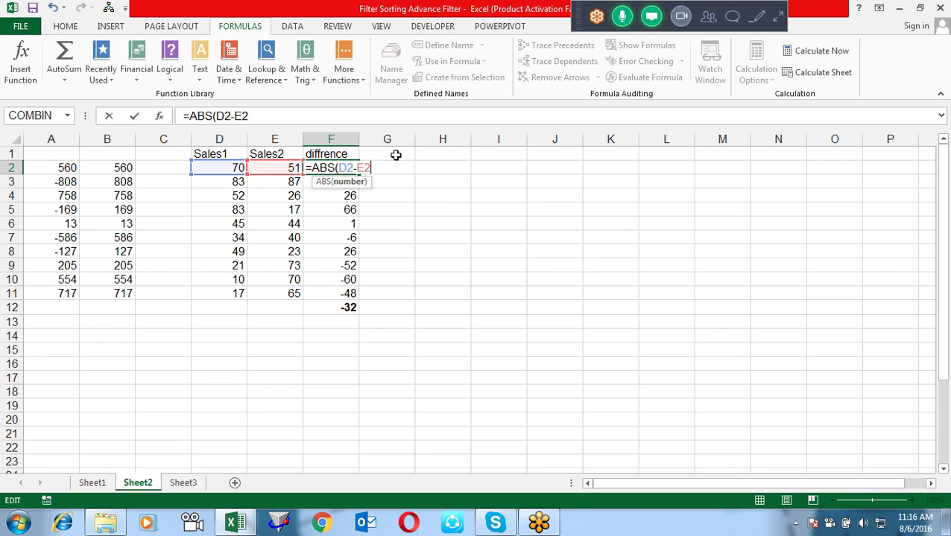
text())
key(Return)
- Copy the ABS formula from F2 into F3:F11 so the total becomes 308
key(Up)
key(ctrl+c)
key(Down)
key(shift+Down)
key(shift+Down)
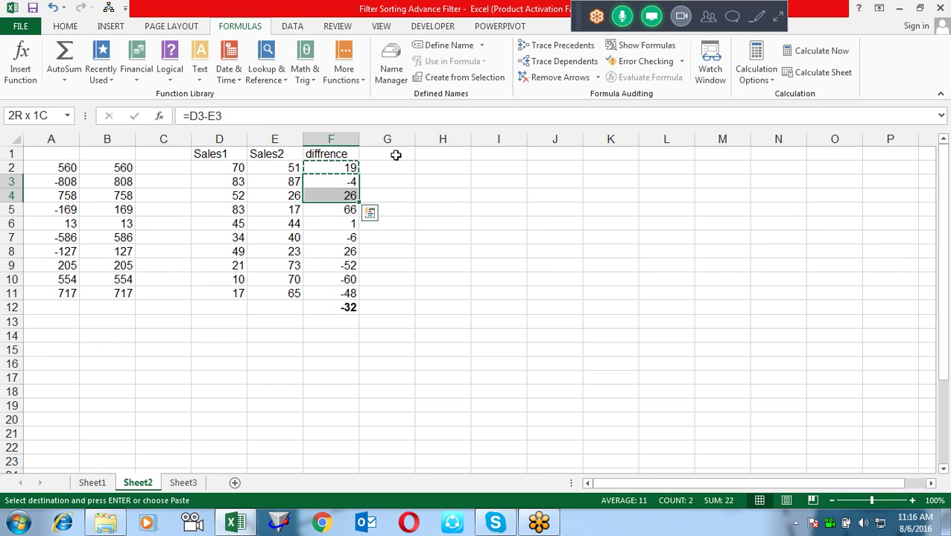
key(shift+Down)
key(shift+Down)
key(shift+Down)
key(shift+Down)
key(ctrl+v)
key(Escape)
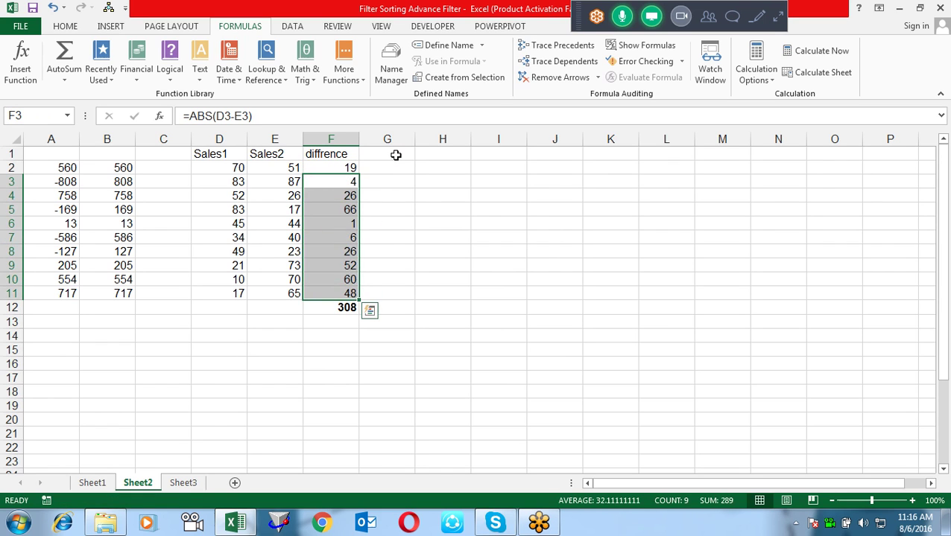
key(Down)
key(Down)
key(Down)
key(Down)
key(Down)
key(Down)
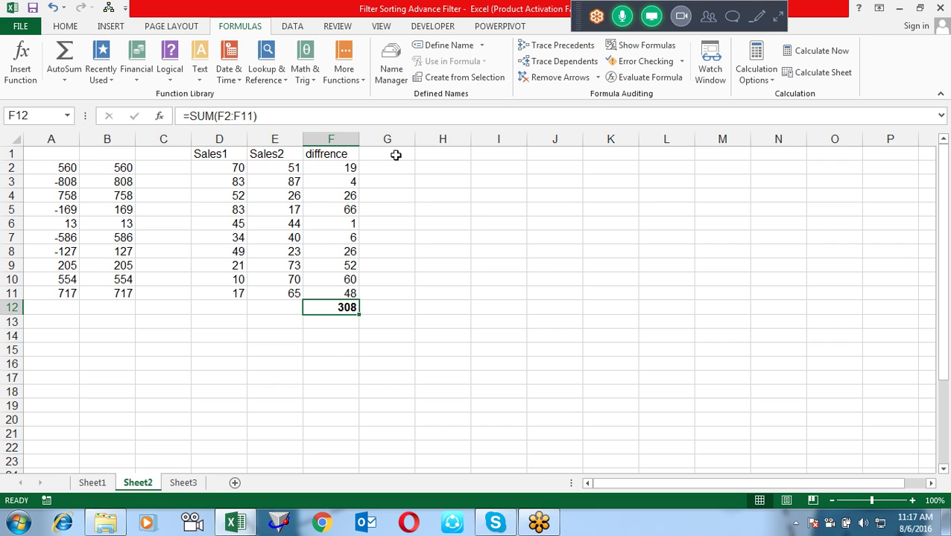
- Enter the numbers 1, 2 and 3 into H2:H4
key(Up)
key(Up)
key(Up)
key(Up)
key(Up)
key(Up)
key(Up)
key(Up)
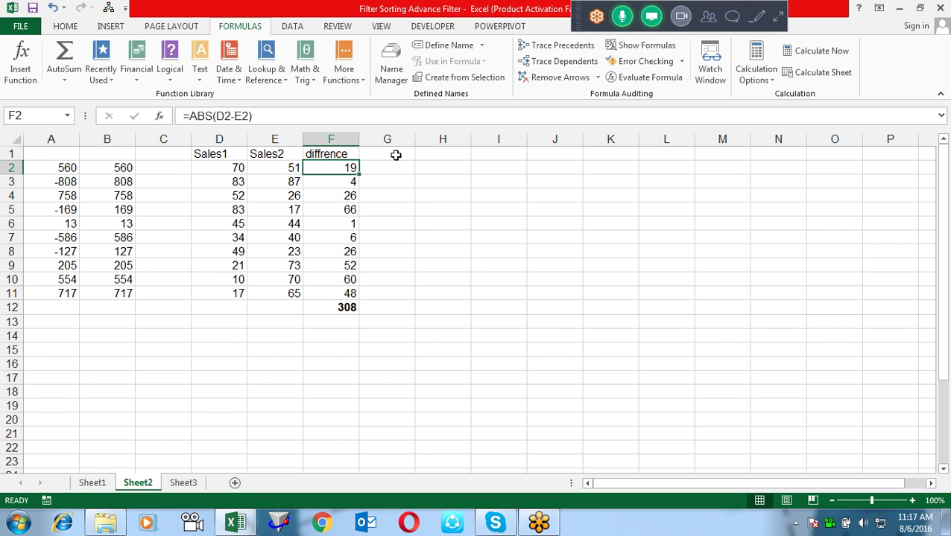
key(Right)
key(Right)
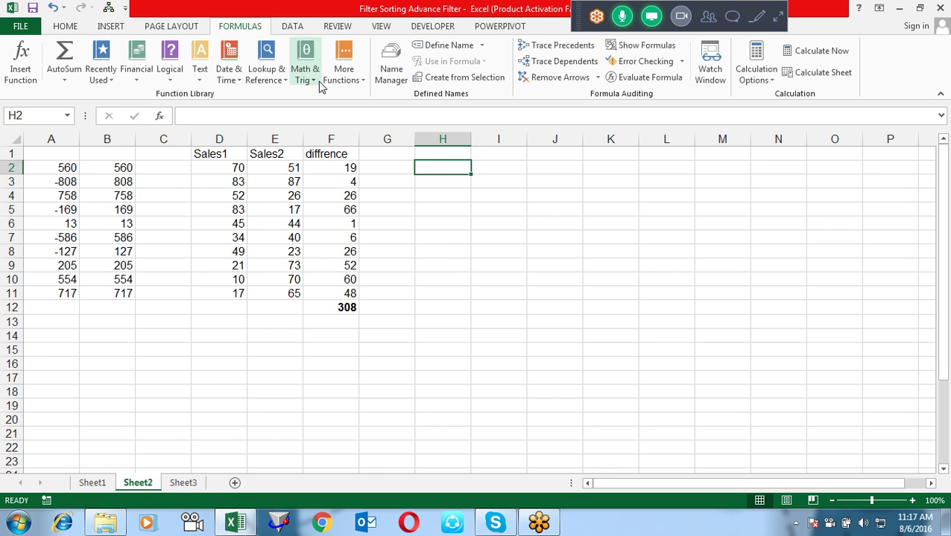
click(319, 84)
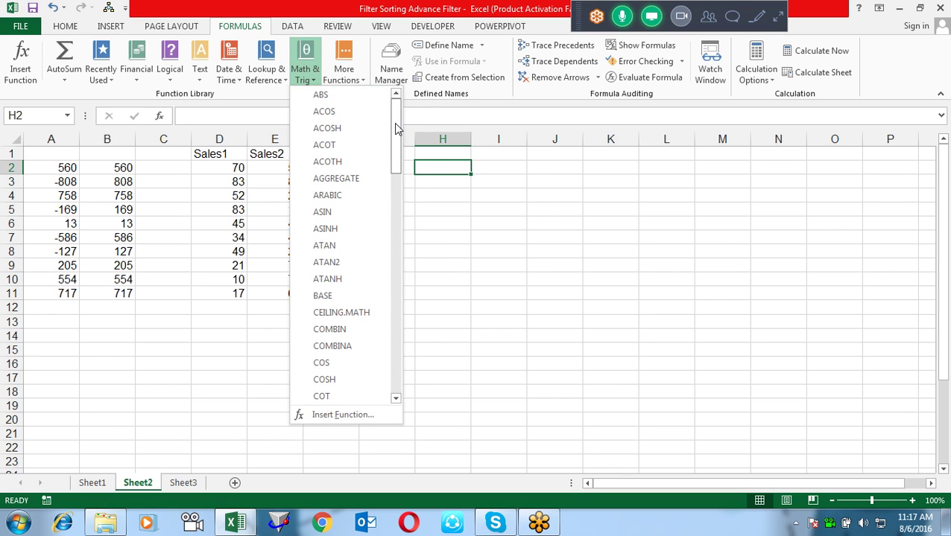
click(461, 178)
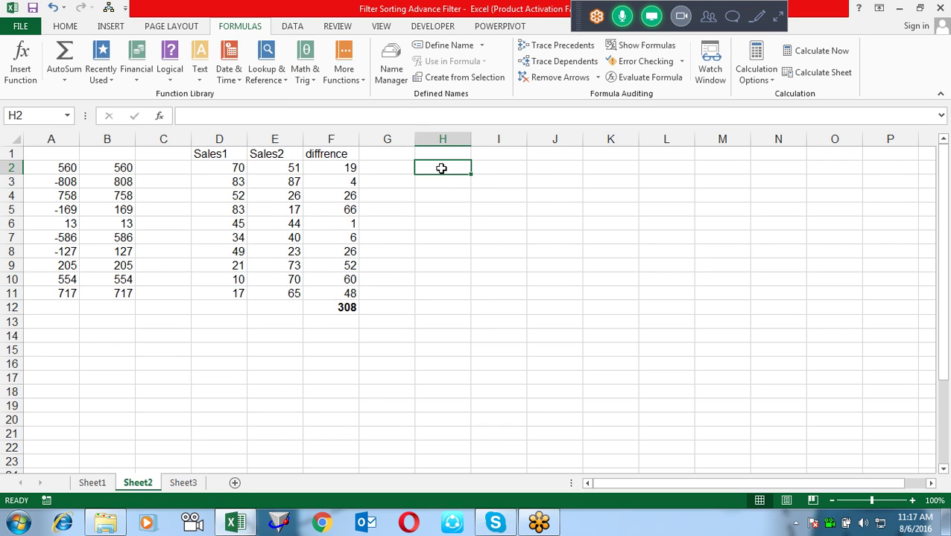
text(1)
key(Return)
text(2)
key(Return)
text(3)
key(Return)
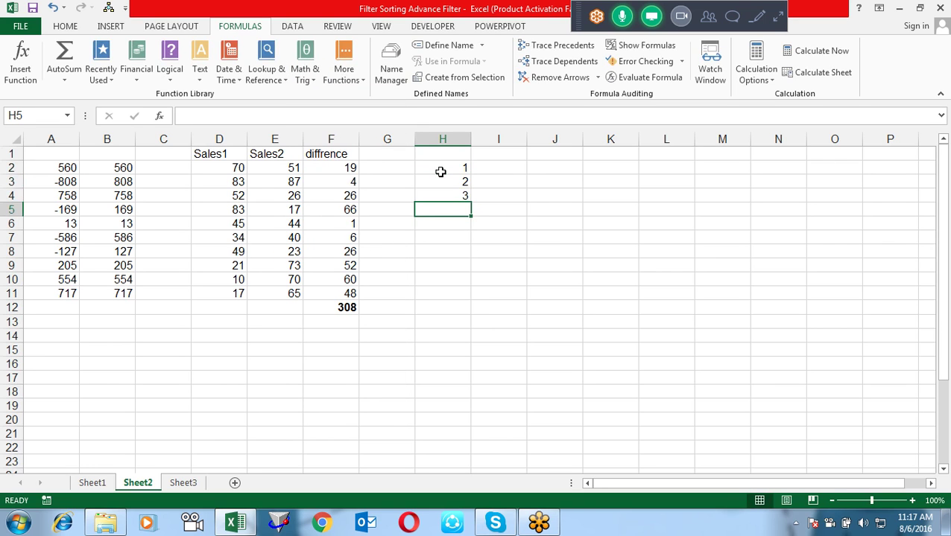
- Extend the 1-2-3 series down to H14 so column H reads 1 through 13
key(Up)
key(Up)
key(Up)
key(shift+Down)
key(shift+Down)
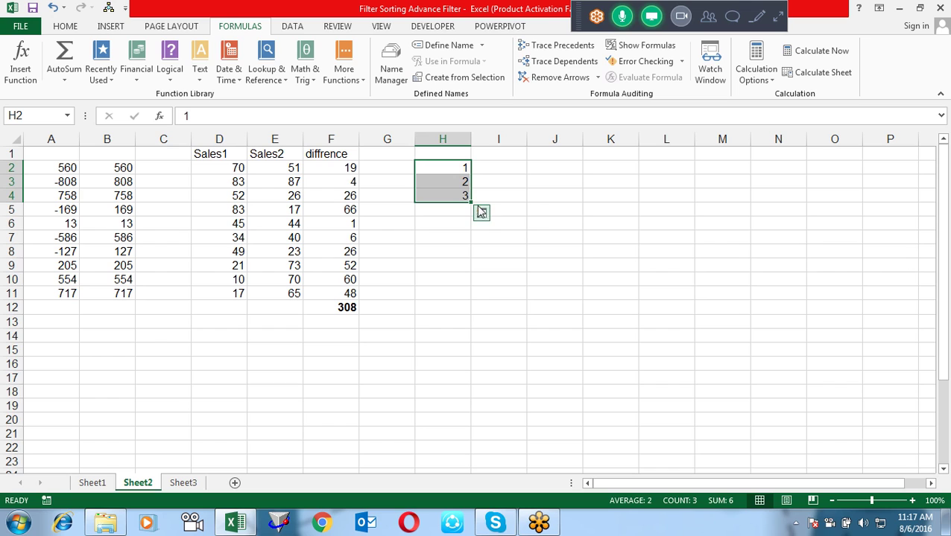
drag(472, 203, 474, 341)
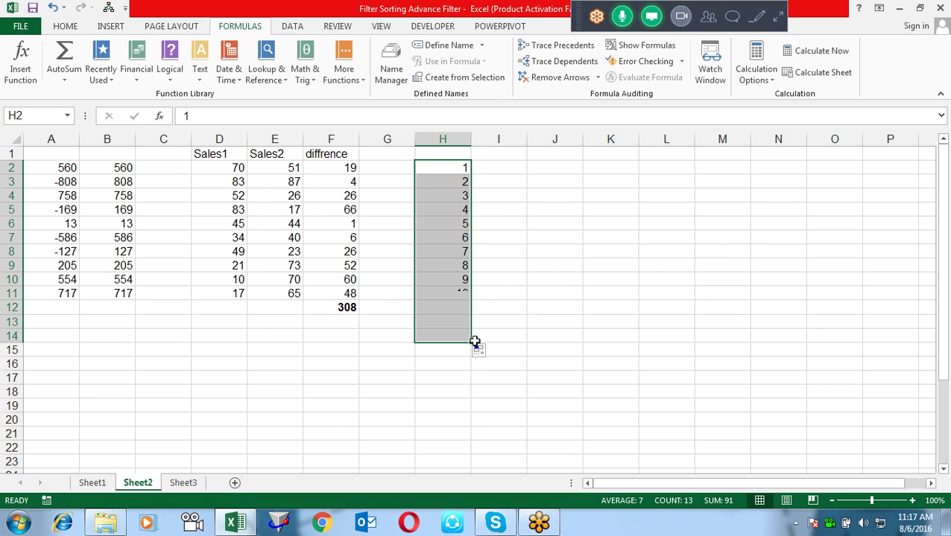
click(508, 171)
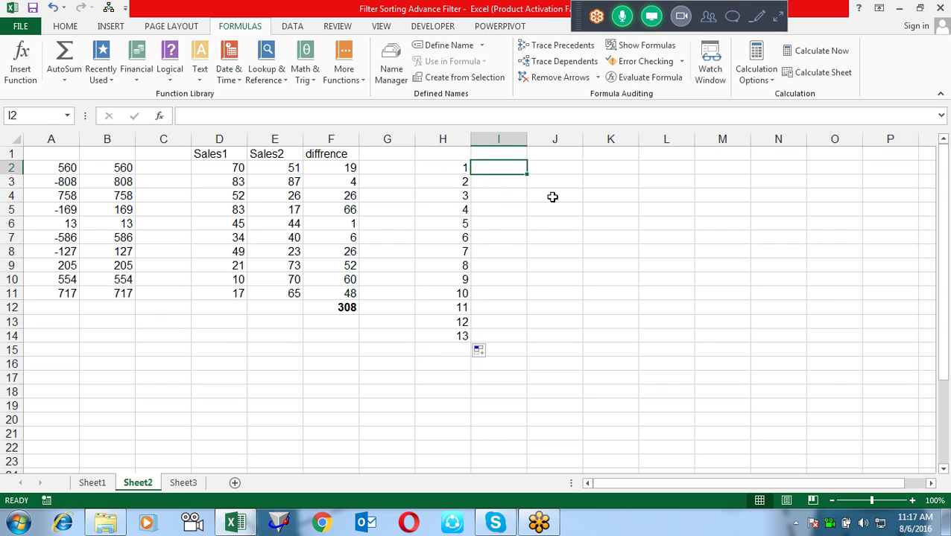
- Enter =ROMAN(H2) in I2 and copy it down through I14
text(=rom)
key(Tab)
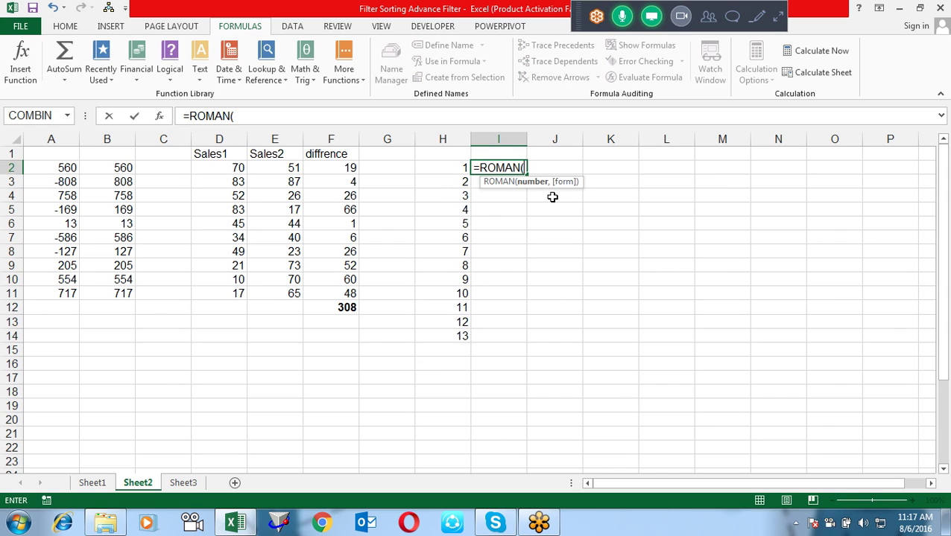
key(Left)
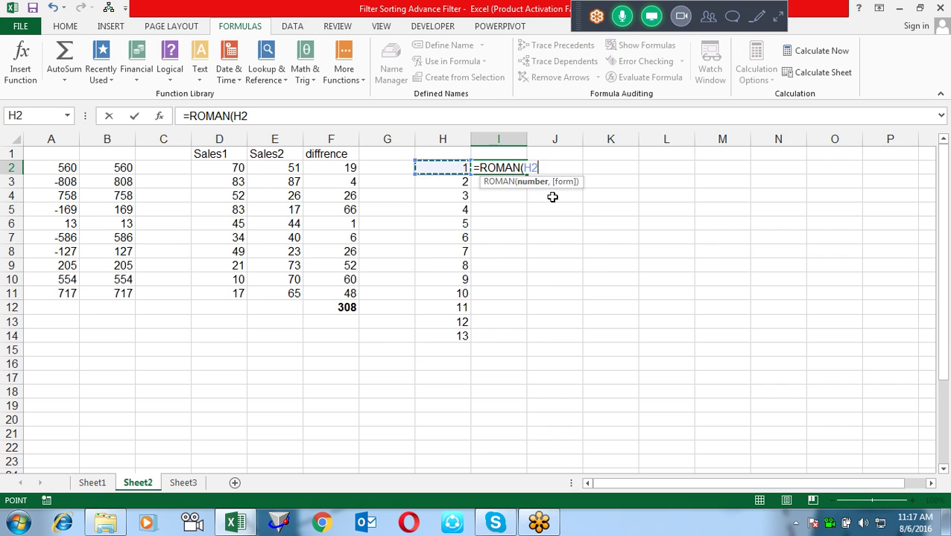
key(Return)
key(Up)
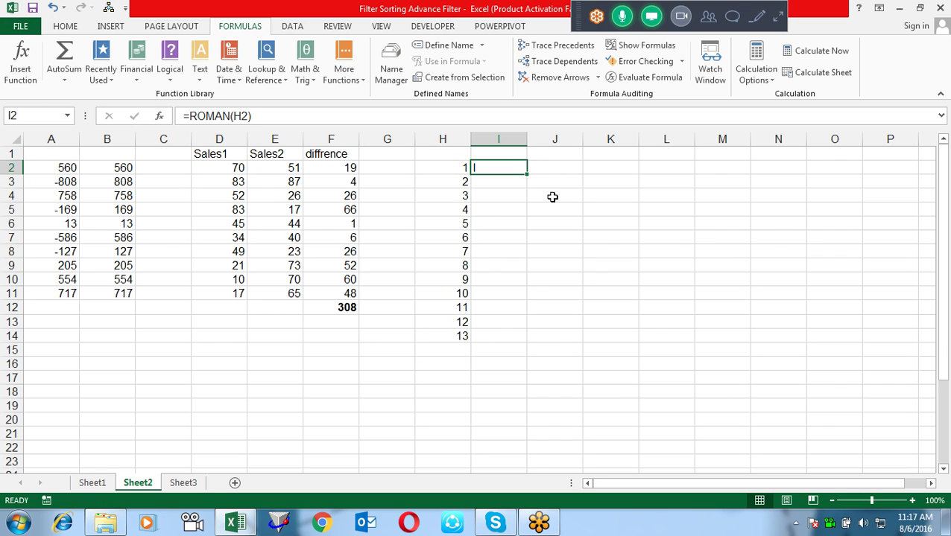
key(ctrl+c)
key(Down)
key(shift+Down)
key(shift+Down)
key(shift+Down)
key(shift+Down)
key(shift+Down)
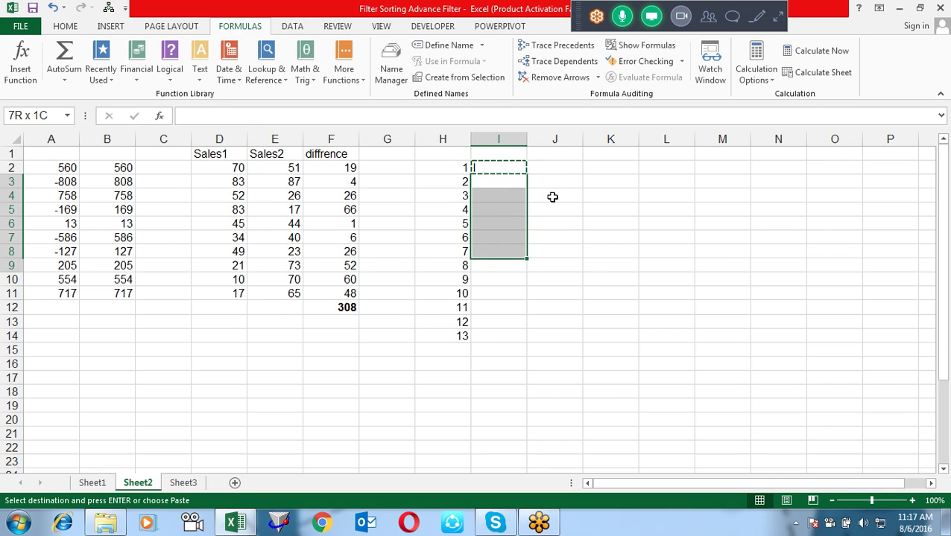
key(shift+Down)
key(shift+Down)
key(shift+Down)
key(shift+Down)
key(shift+Down)
key(Return)
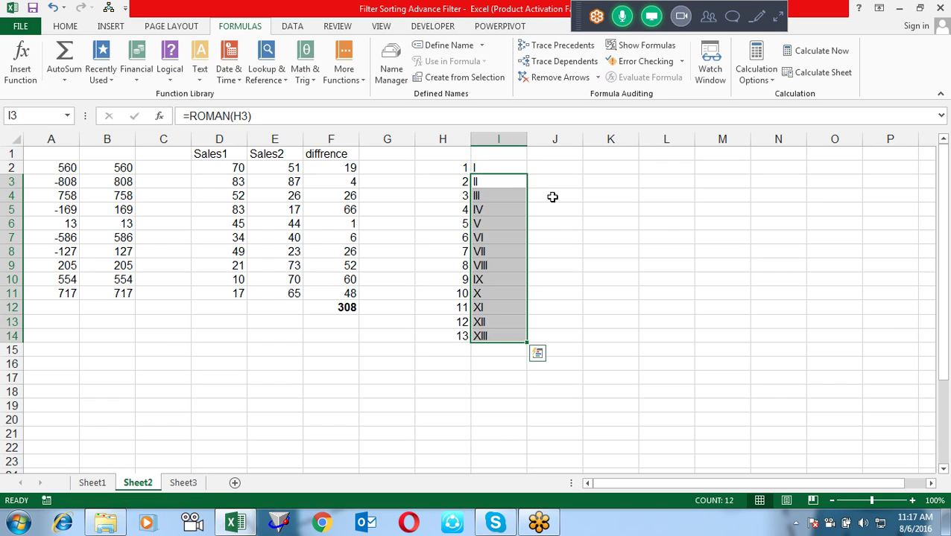
- Check the Roman numeral results and head column I with 'roman'
key(Up)
key(Up)
key(Down)
key(Down)
key(Down)
key(Down)
key(Down)
key(Down)
key(Down)
key(Down)
key(Down)
key(Down)
key(Down)
key(Up)
key(Up)
key(Up)
key(Up)
key(Up)
key(Up)
key(Up)
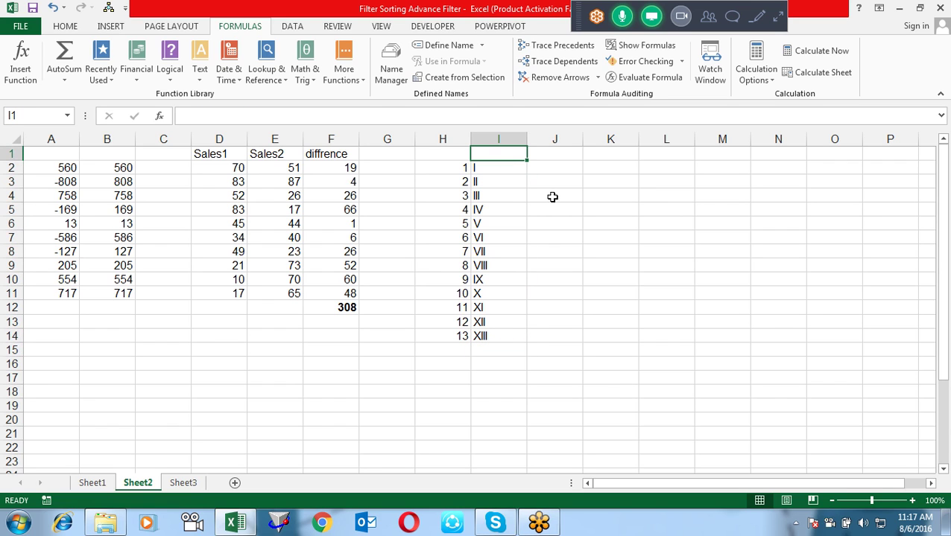
text(roman)
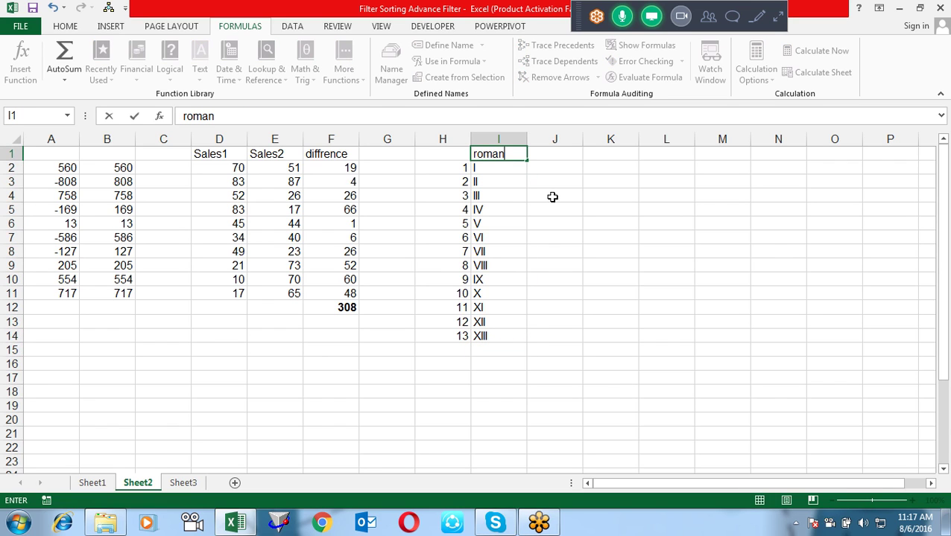
key(Return)
key(Left)
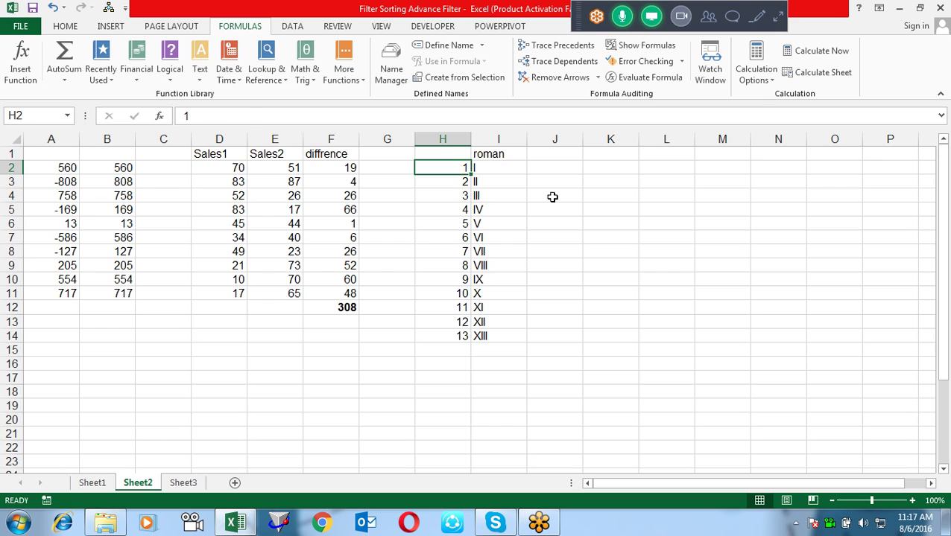
- Type the heading 'arabic' in J1
key(Right)
key(Left)
key(Right)
key(Right)
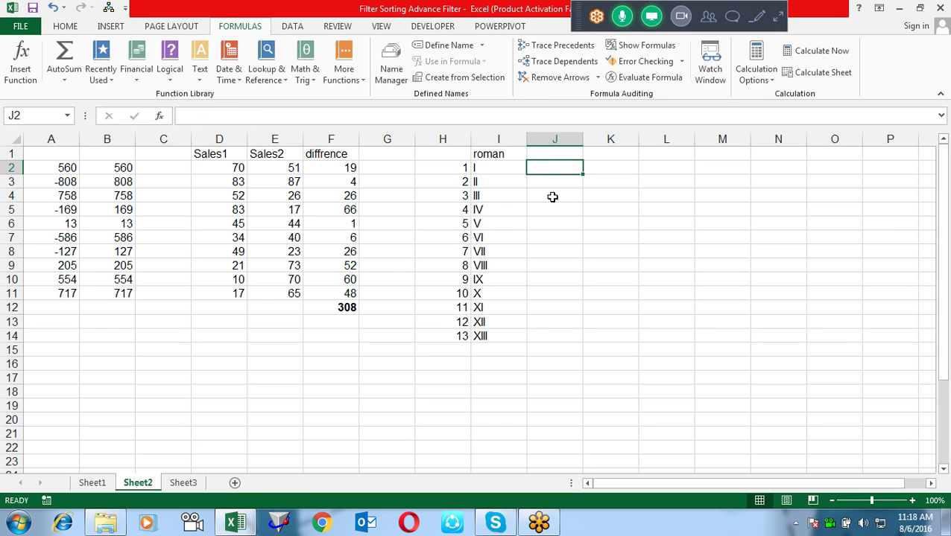
key(Up)
text(arabic)
key(Return)
- Enter =ARABIC(I2) in J2 and copy it down through J14
text(=ar)
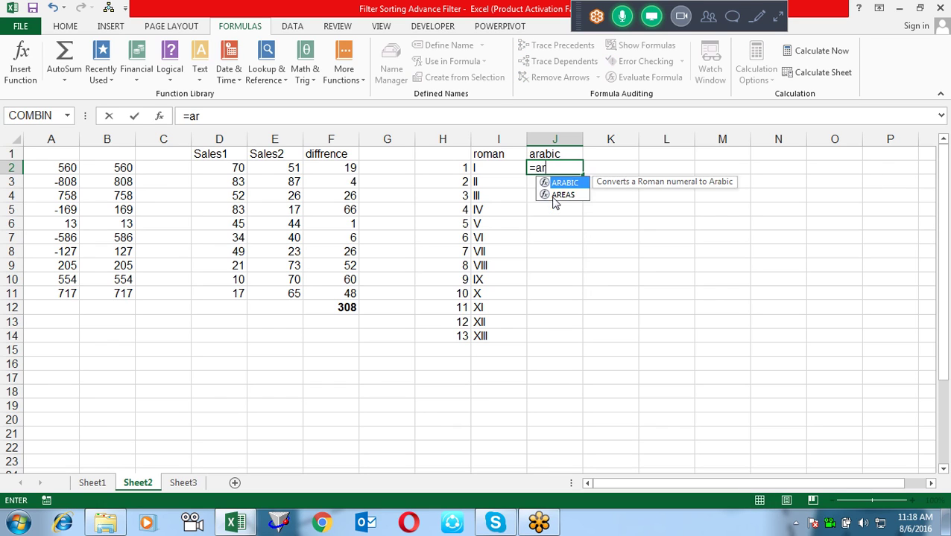
key(Tab)
key(Left)
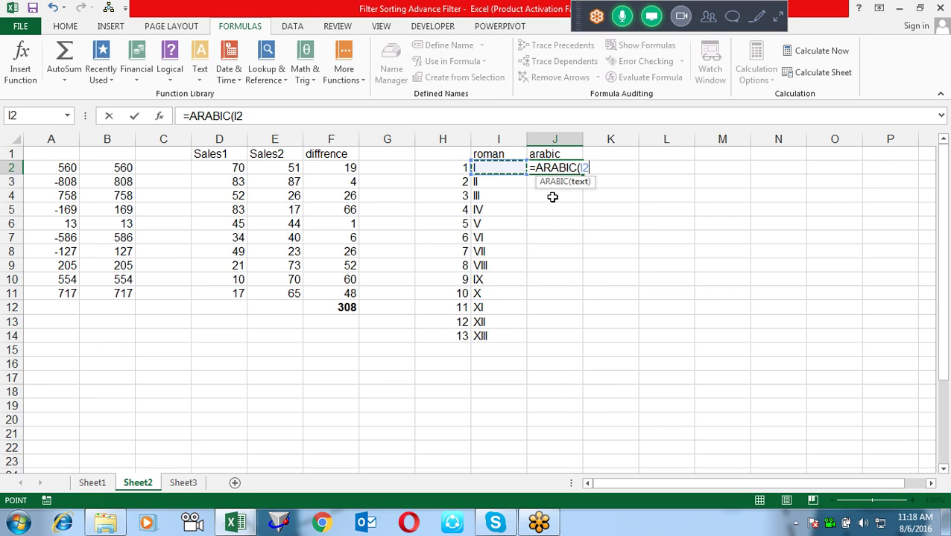
key(Return)
key(Up)
key(ctrl+c)
key(Down)
key(shift+Down)
key(shift+Down)
key(shift+Down)
key(shift+Down)
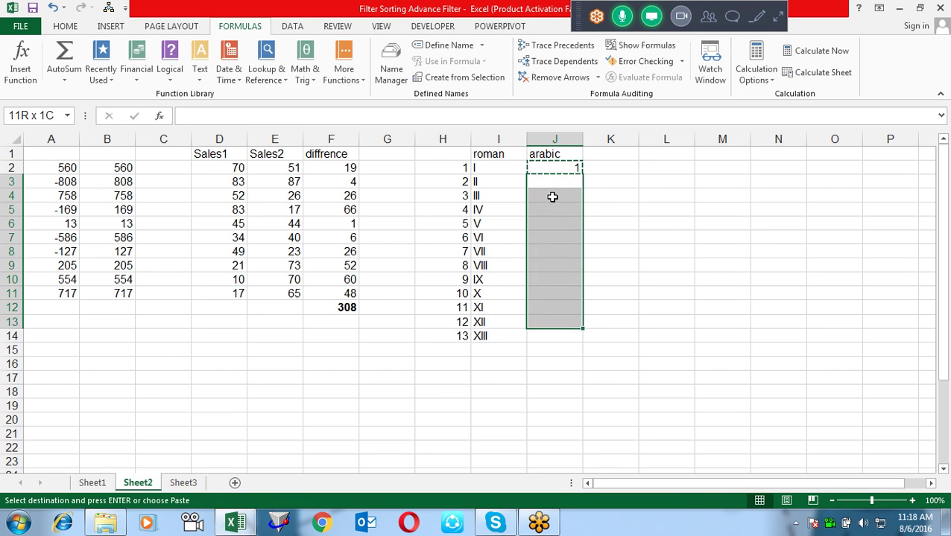
key(shift+Down)
key(Return)
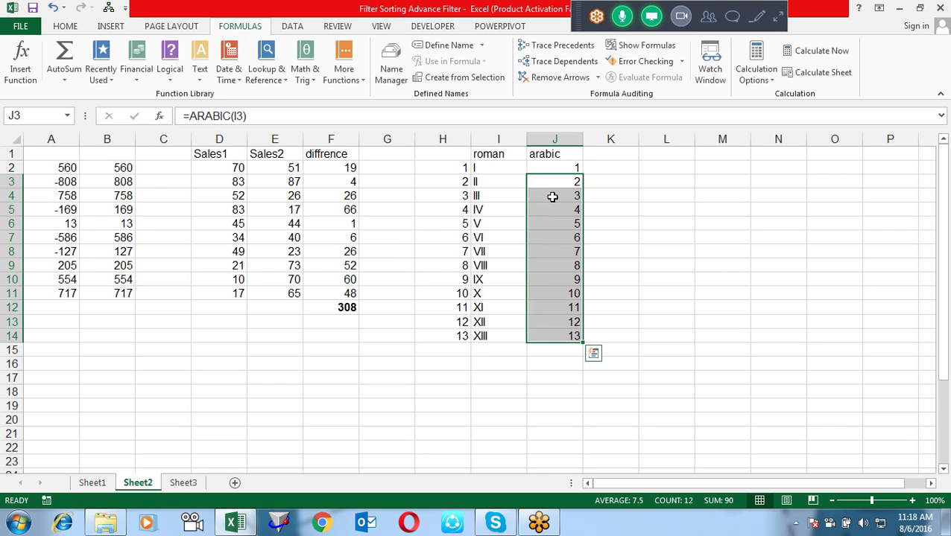
key(Up)
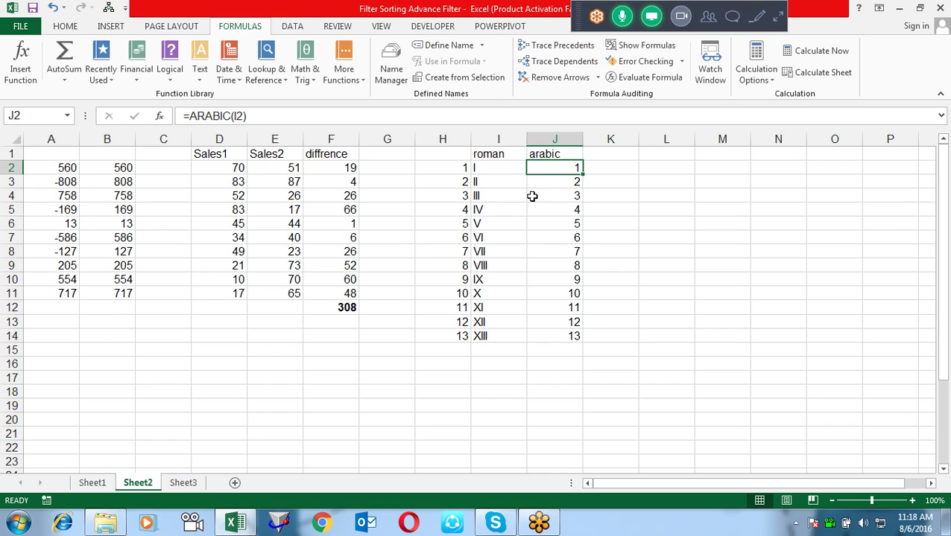
click(201, 75)
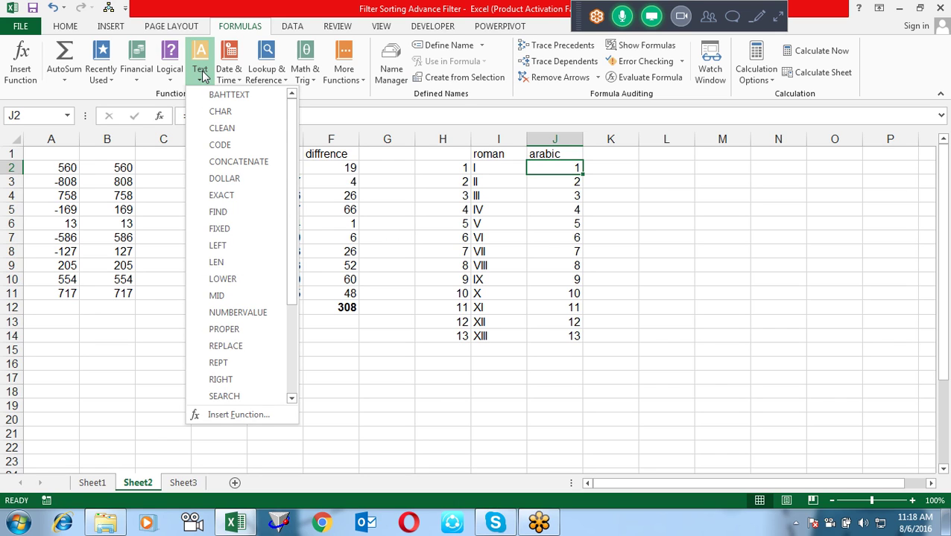
click(309, 78)
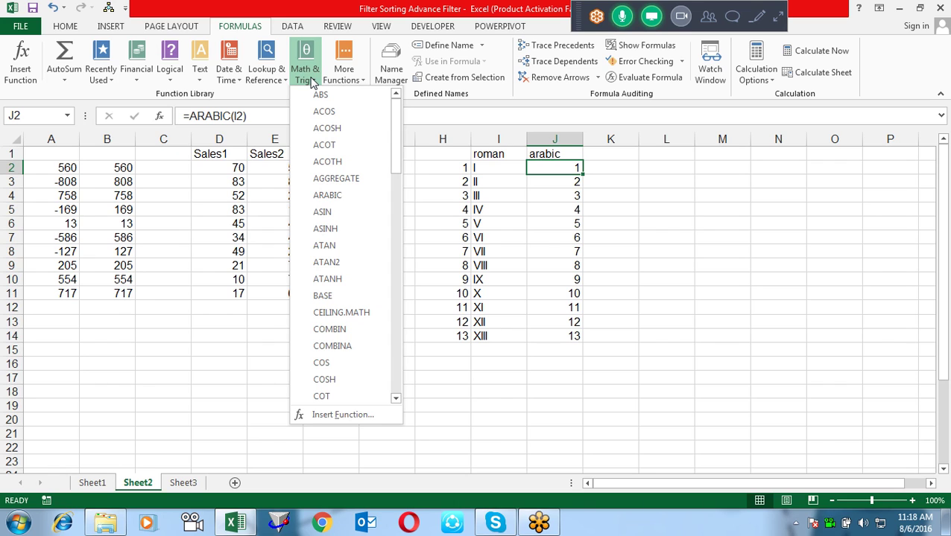
click(310, 80)
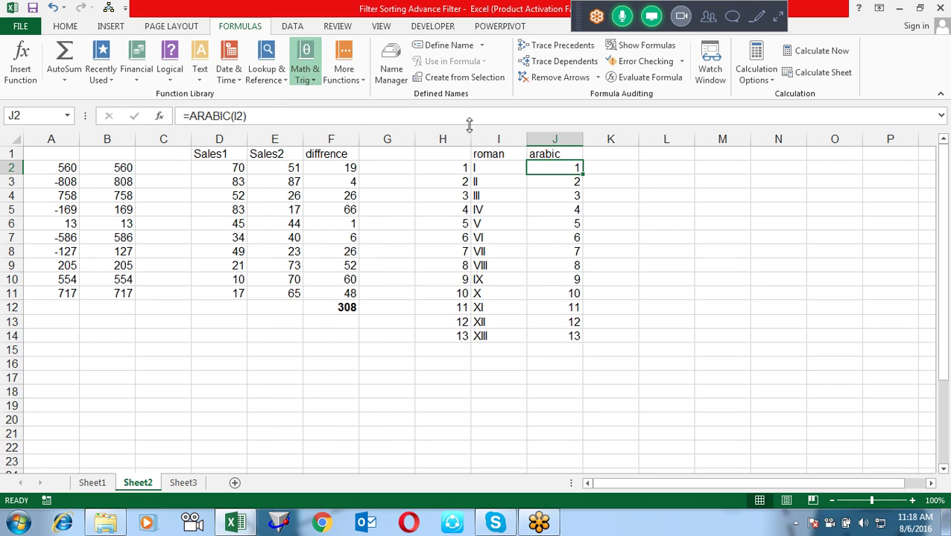
click(483, 167)
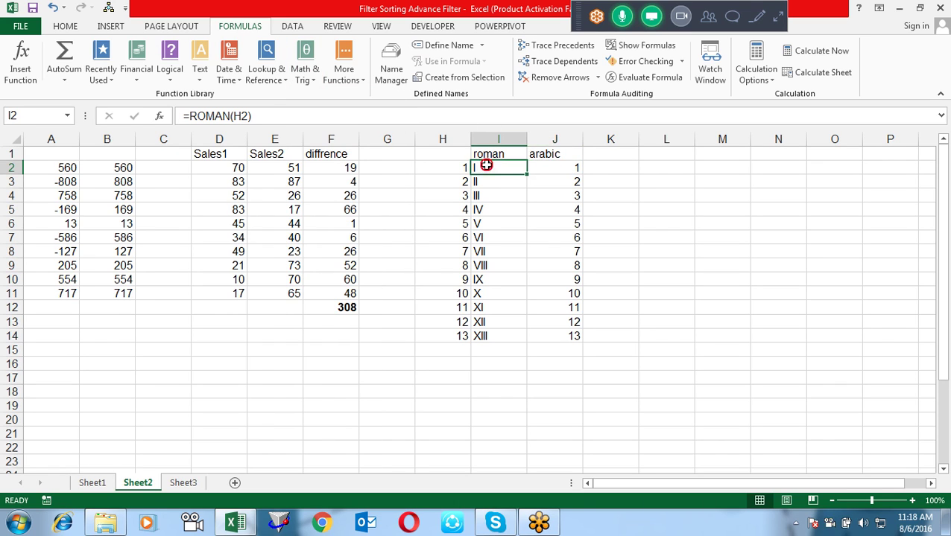
click(308, 80)
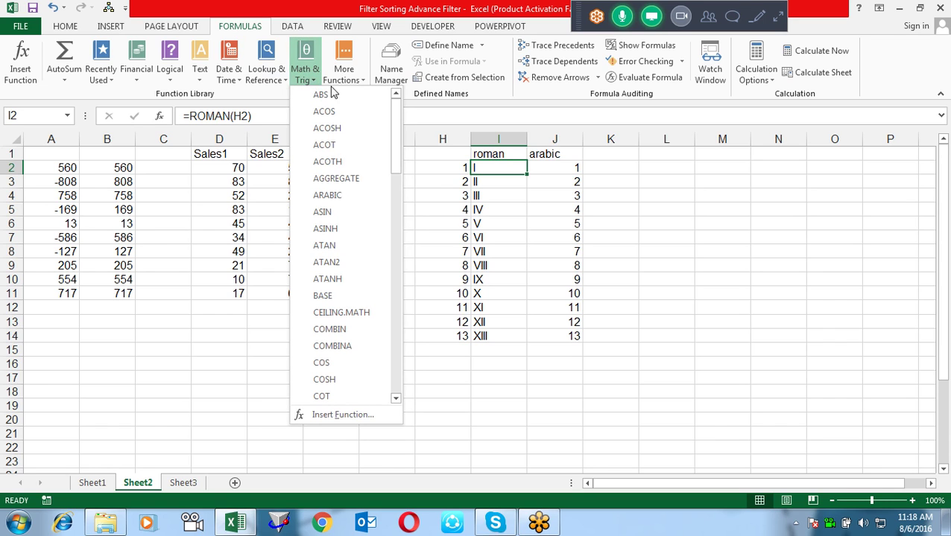
click(563, 171)
click(562, 172)
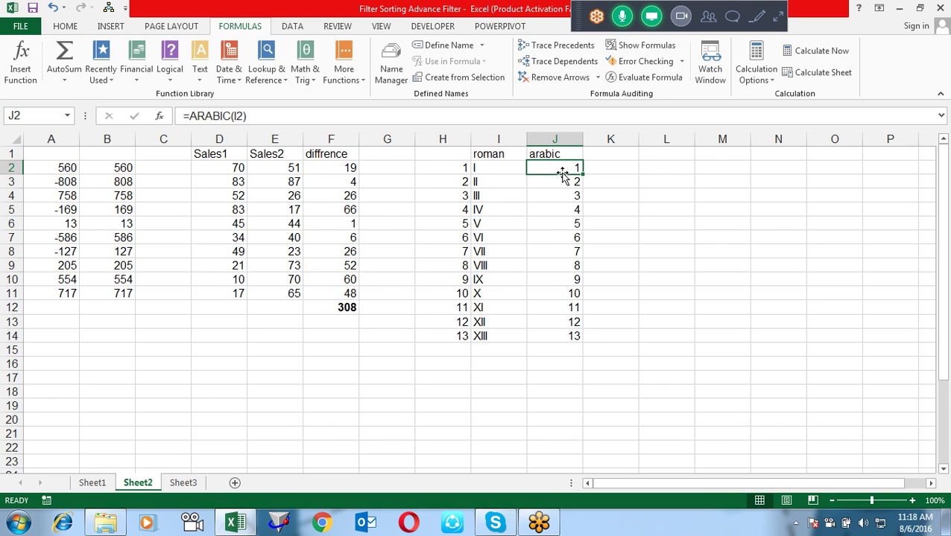
- Enter =TEXT(J2,"0.00") in K2, which shows 1.00
key(Right)
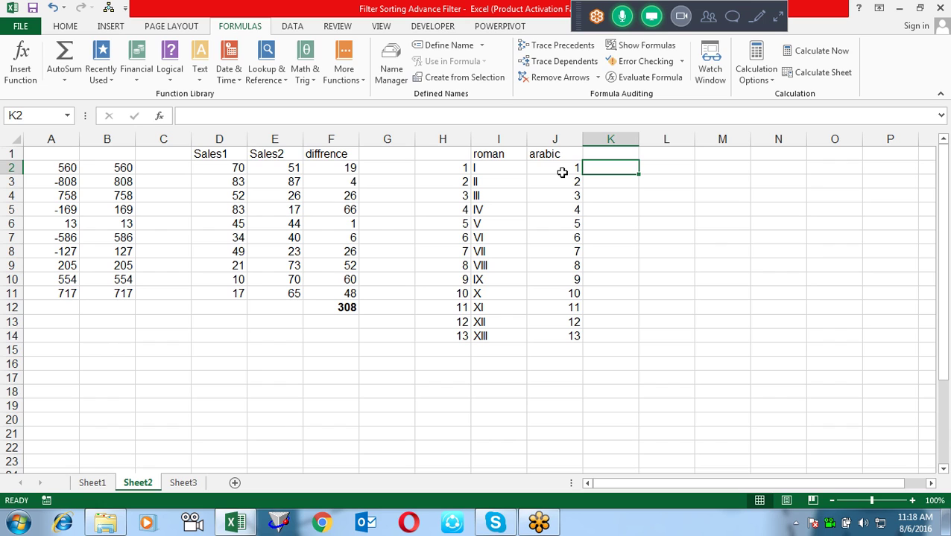
text(=tex)
key(Tab)
click(562, 172)
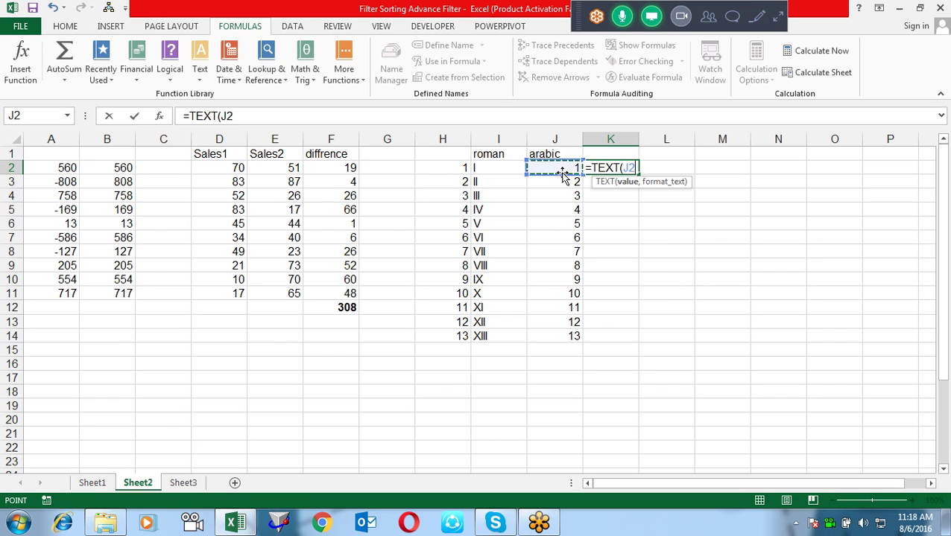
text(,"0.00")
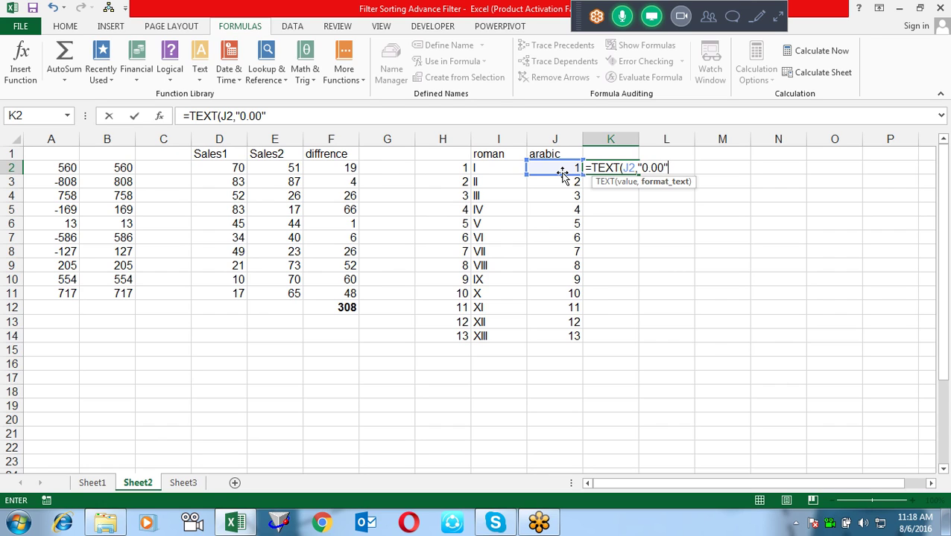
key(Return)
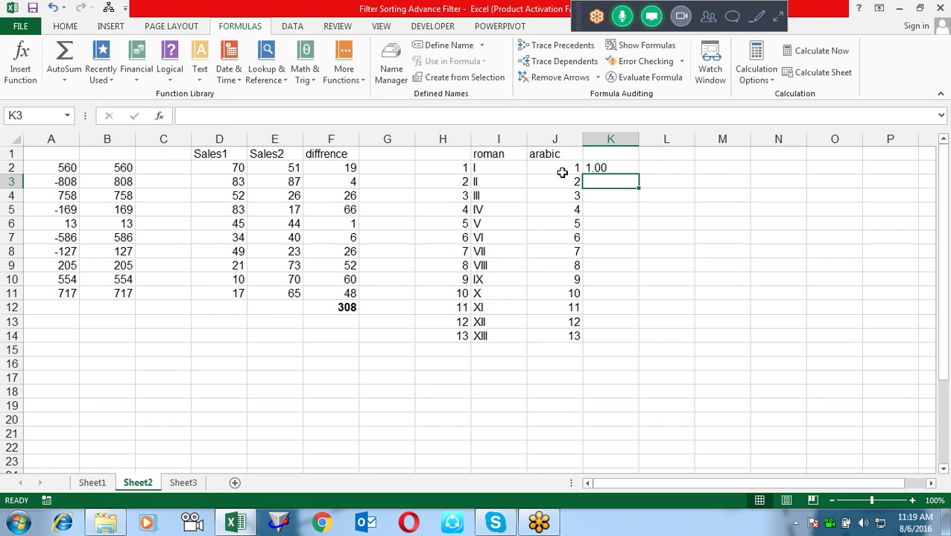
key(Up)
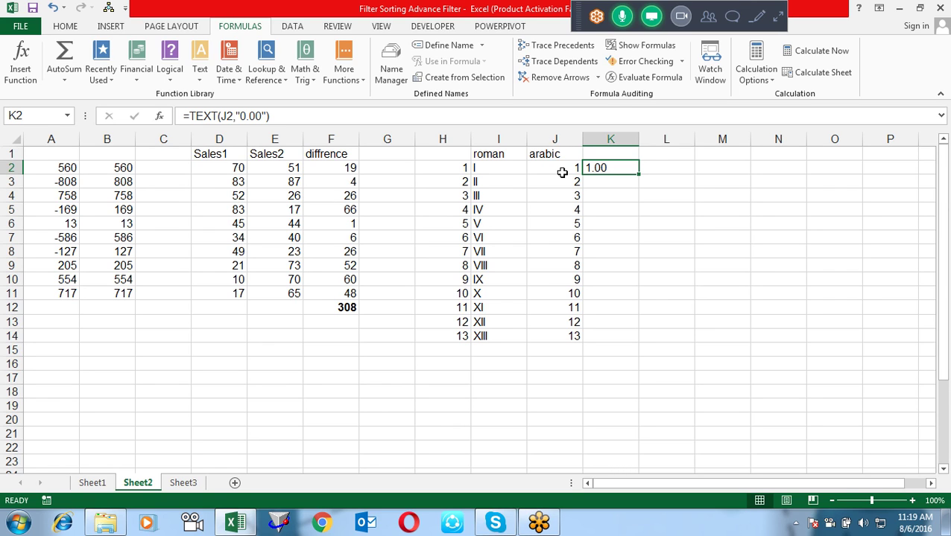
- Wrap it as =VALUE(TEXT(J2,"0.00")) to get 1, then delete the K2 formula
key(F2)
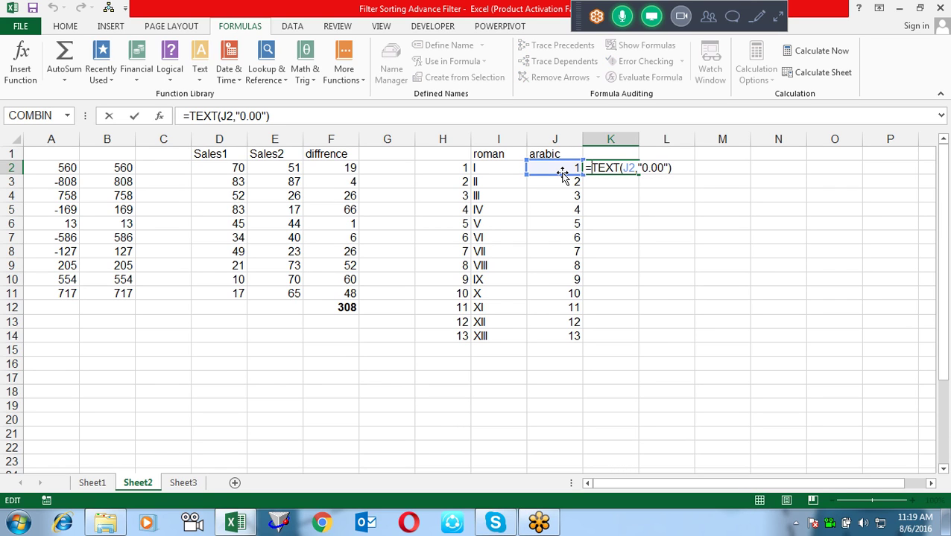
text(va)
key(Tab)
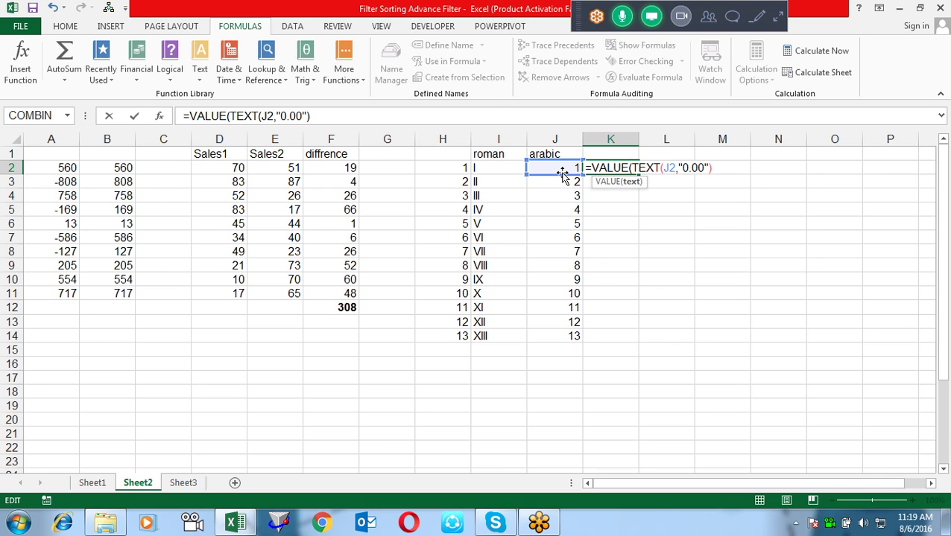
key(Return)
key(Return)
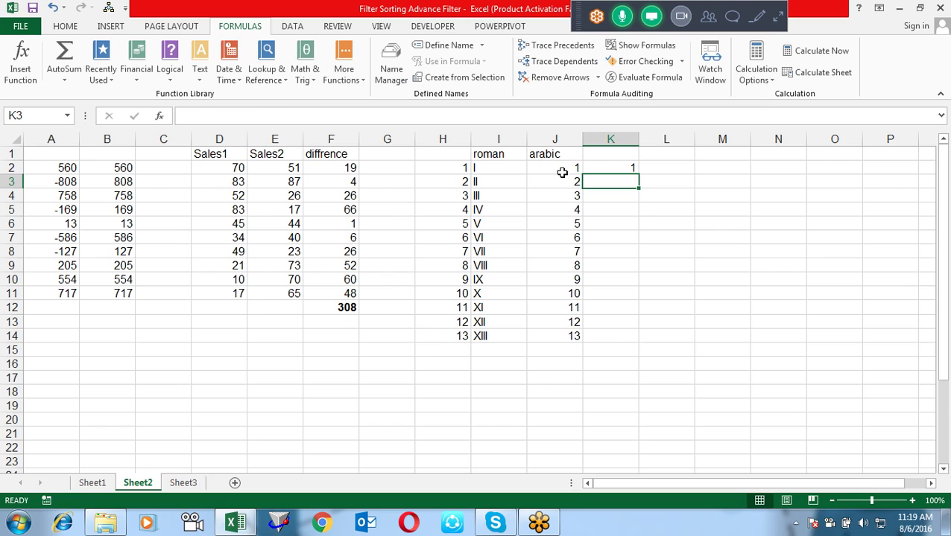
key(Up)
key(Delete)
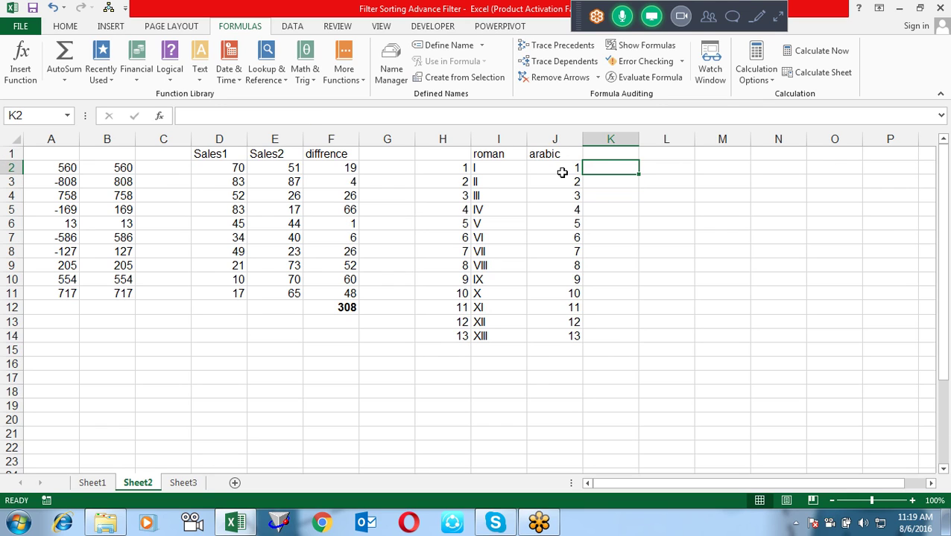
- AutoFit columns I and J, roman and arabic, to their contents
click(562, 172)
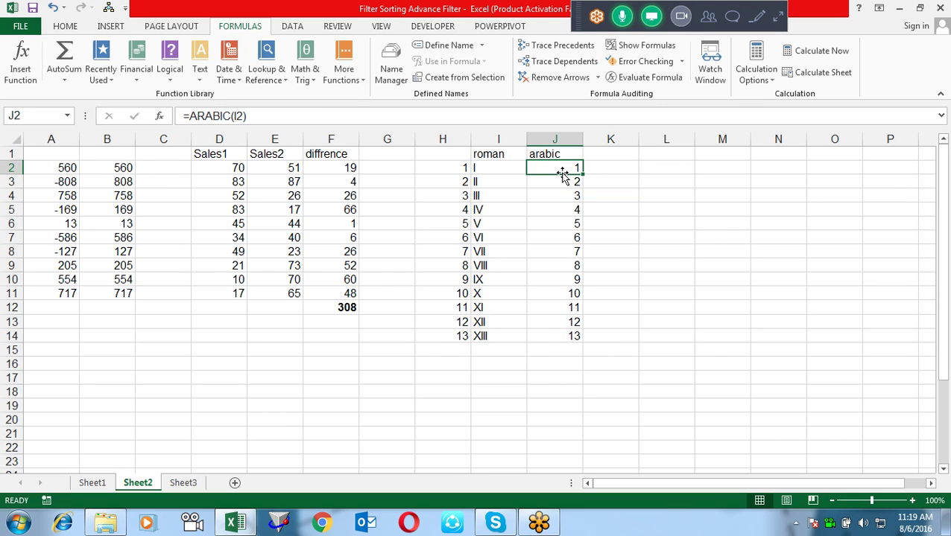
key(Right)
key(Left)
key(Up)
key(Down)
drag(499, 136, 576, 134)
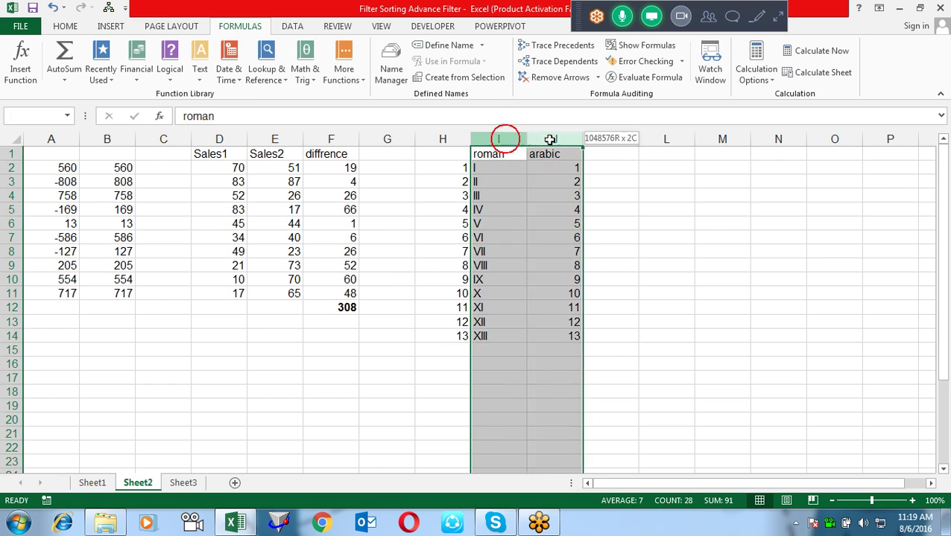
double_click(583, 139)
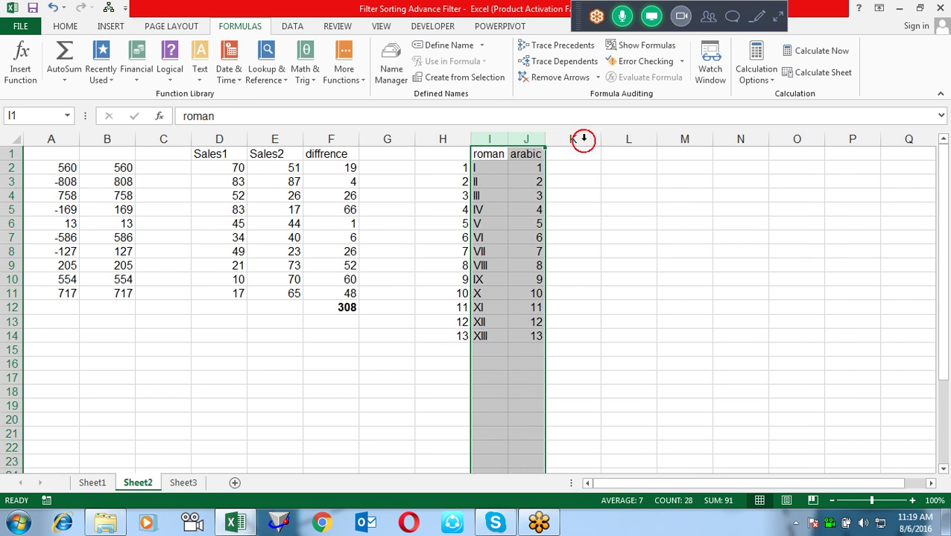
- Extend the number, roman and arabic lists to 30 in row 31, then type 'Ceiling' in K1
click(453, 293)
drag(462, 167, 450, 336)
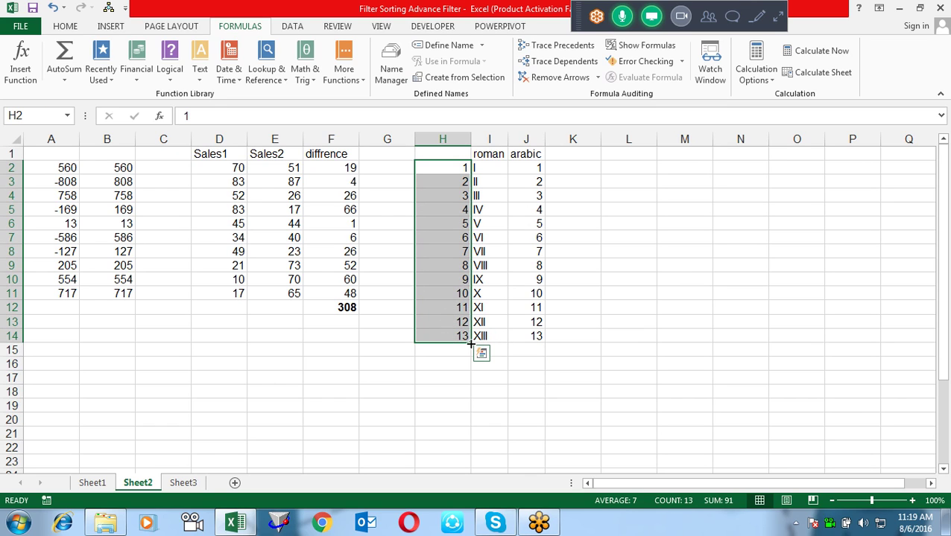
mouse_move(450, 336)
mouse_down()
mouse_move(536, 337)
mouse_move(546, 455)
mouse_up()
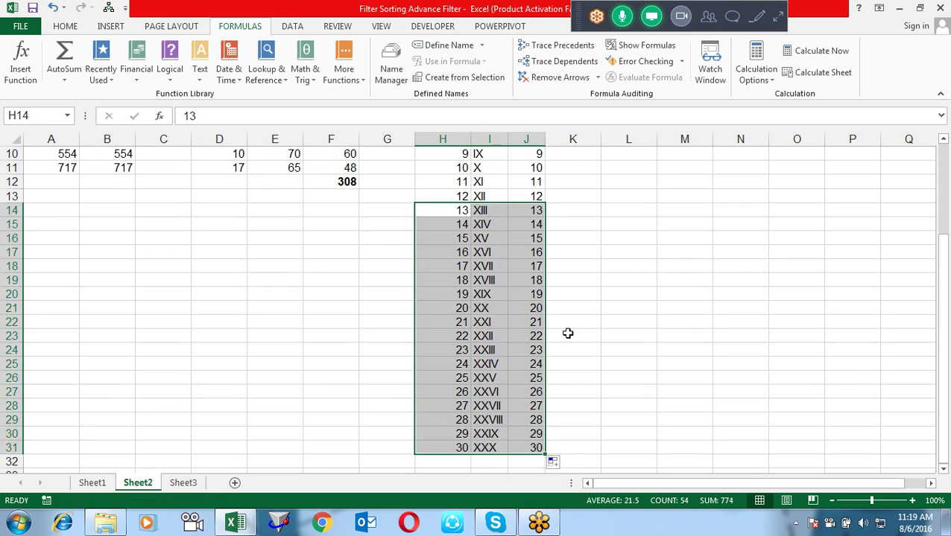
key(Up)
key(ctrl+Up)
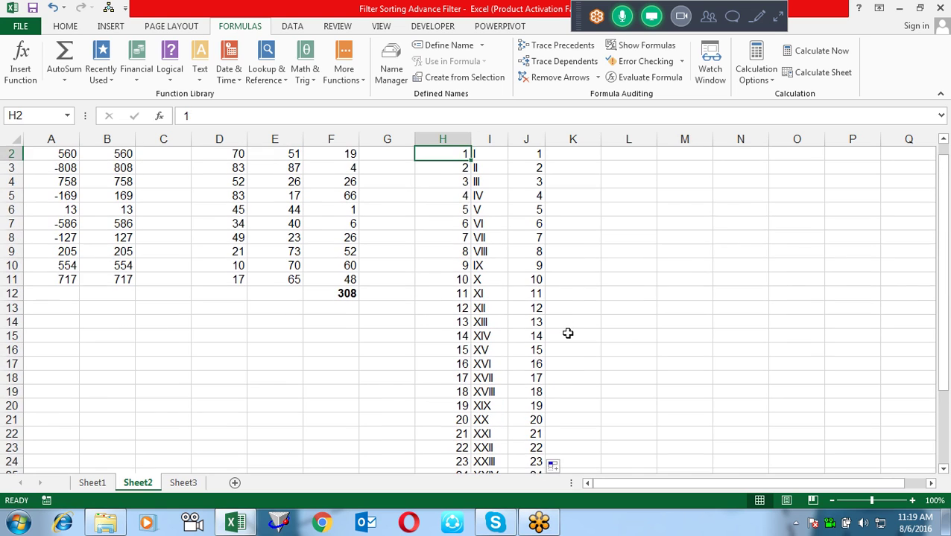
key(Up)
key(Right)
key(Right)
key(Right)
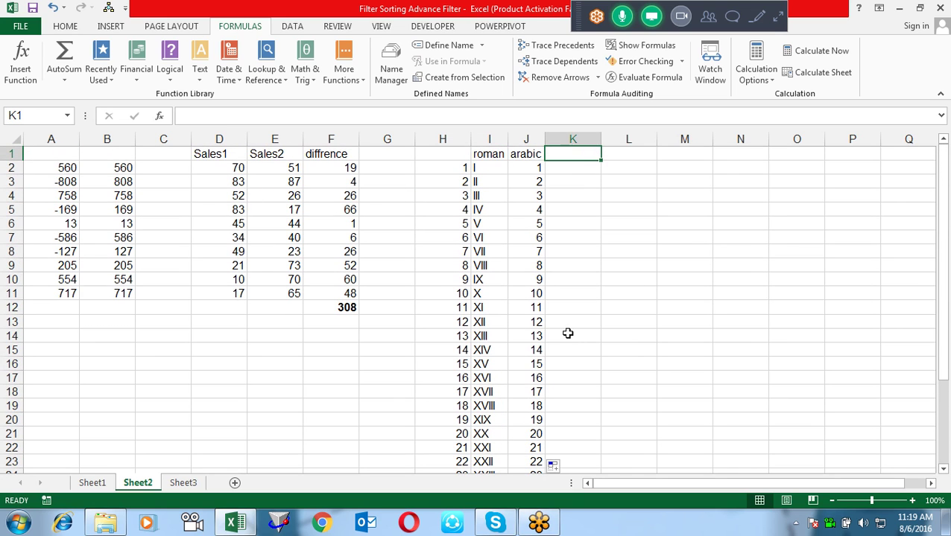
text(Ceiling)
- Commit the Ceiling heading and enter =CEILING(J2,7) in K2
key(Return)
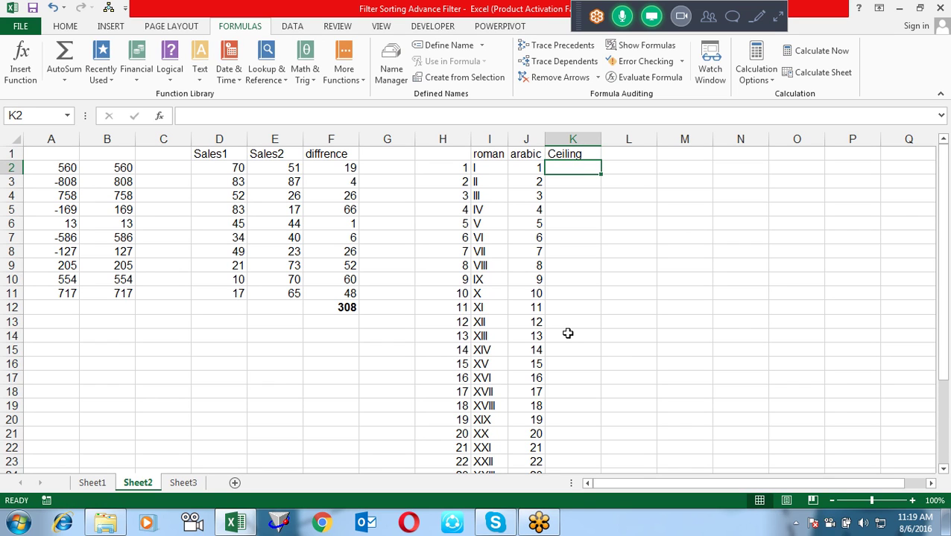
text(=ce)
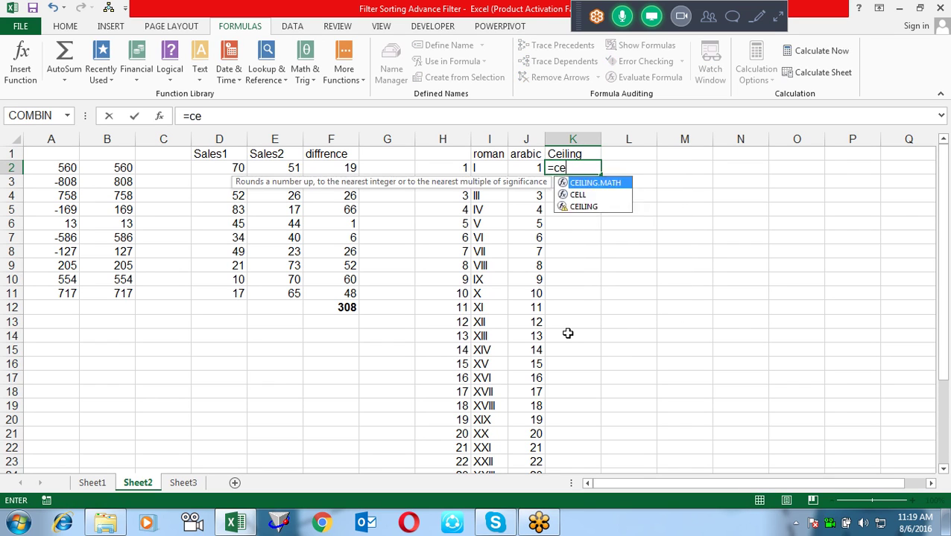
text(l)
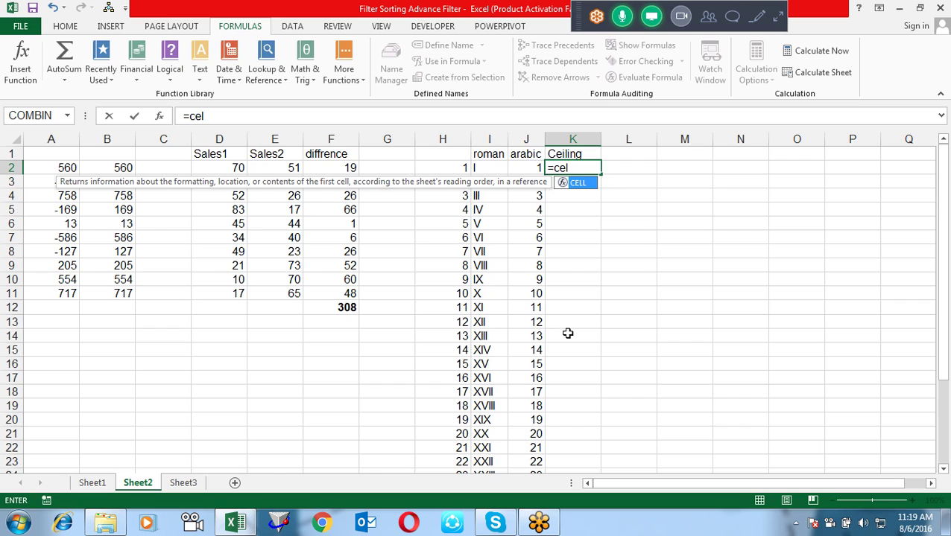
key(BackSpace)
key(BackSpace)
text(eil)
key(BackSpace)
key(BackSpace)
key(BackSpace)
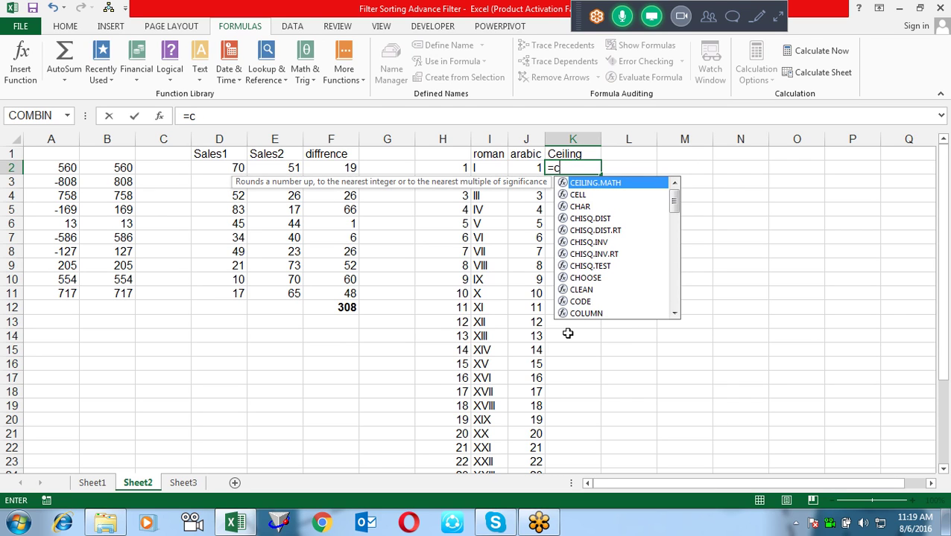
text(ie)
key(BackSpace)
key(BackSpace)
text(e)
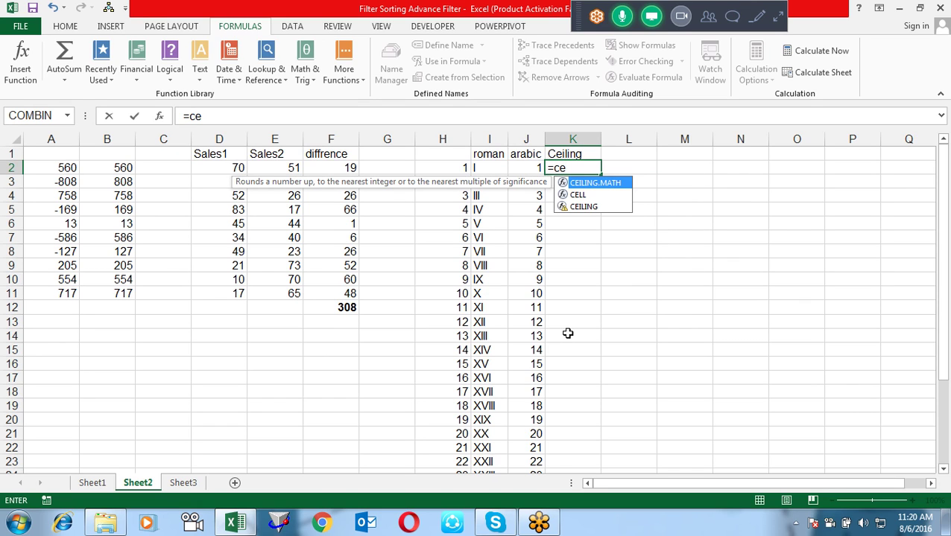
key(Down)
key(Down)
key(Tab)
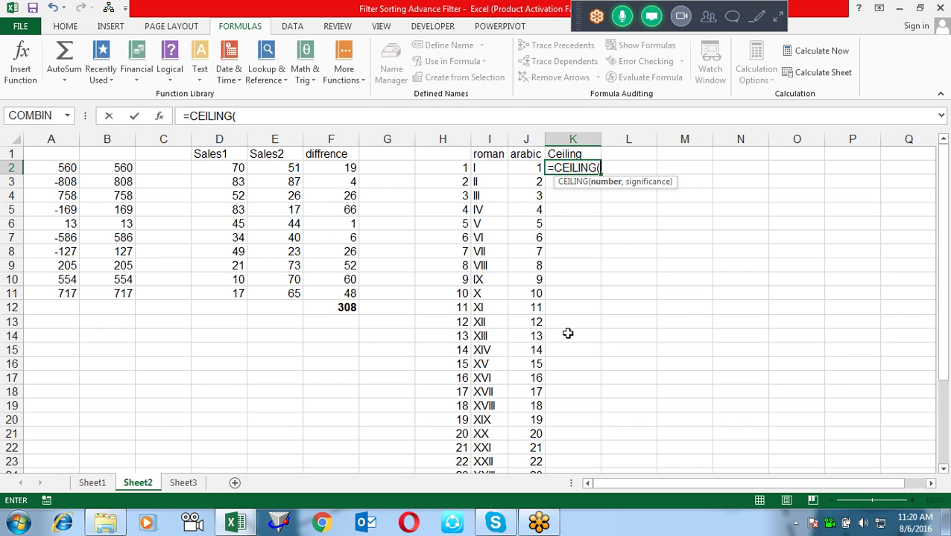
key(Left)
text(,7)
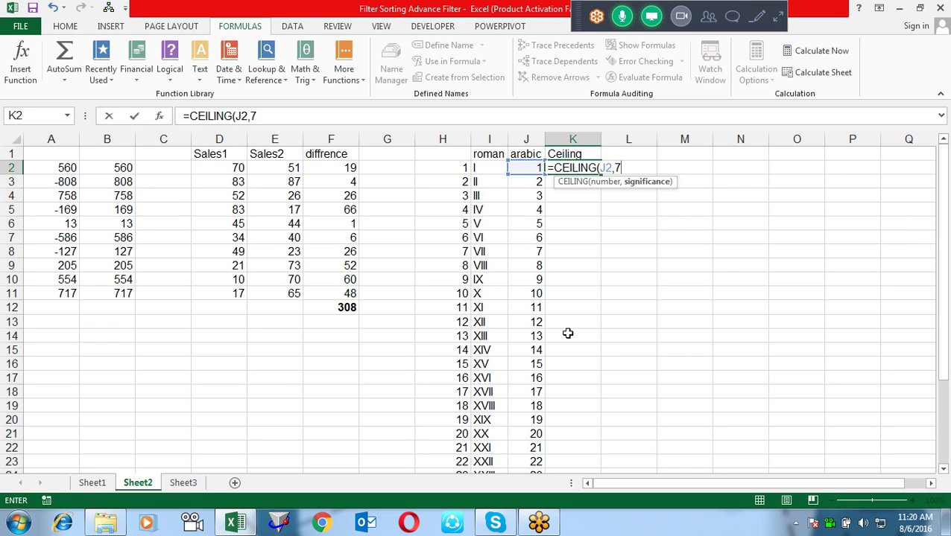
key(Return)
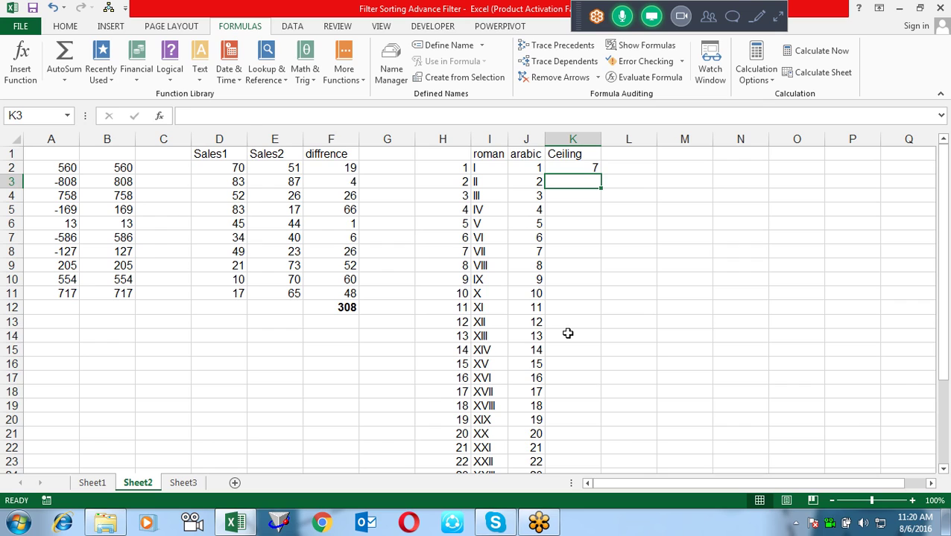
- Copy the CEILING formula down column K and inspect the values rounded up to 7 and 14
key(Up)
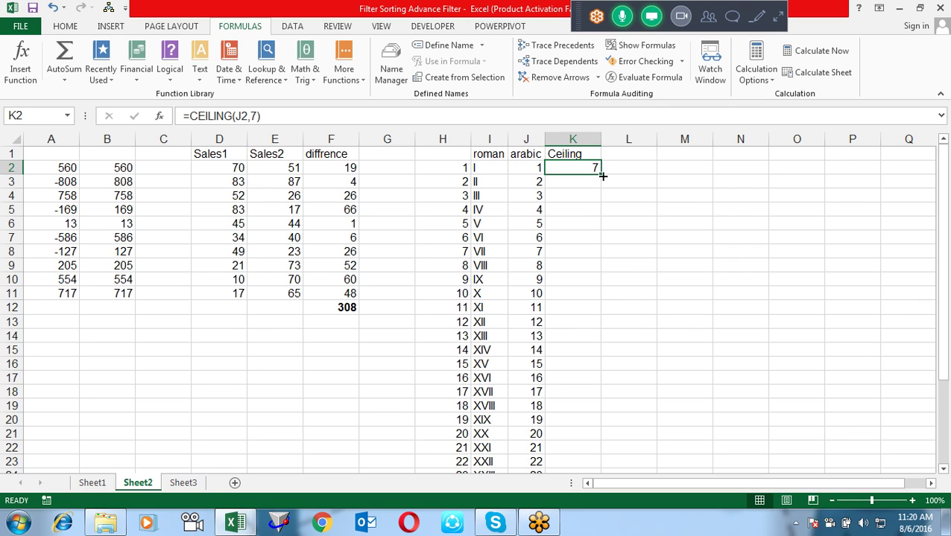
double_click(601, 176)
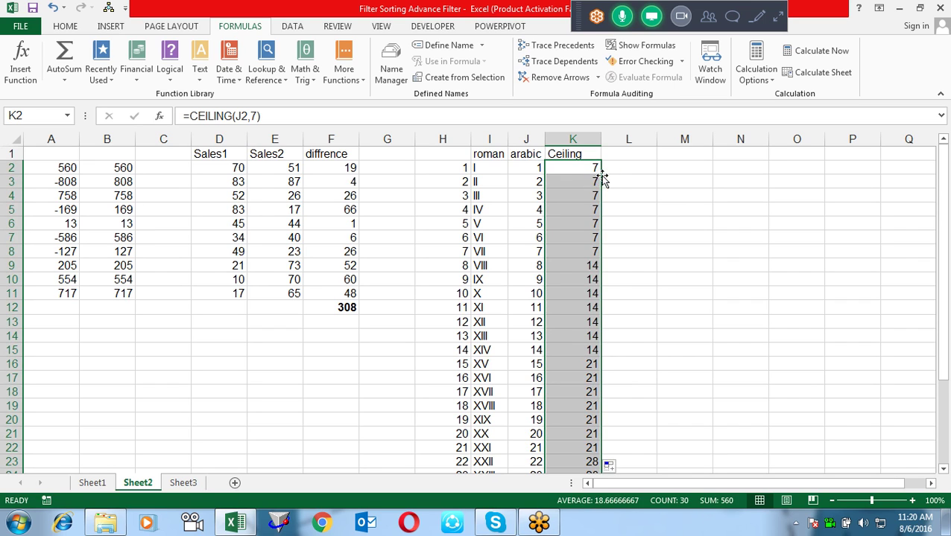
click(686, 207)
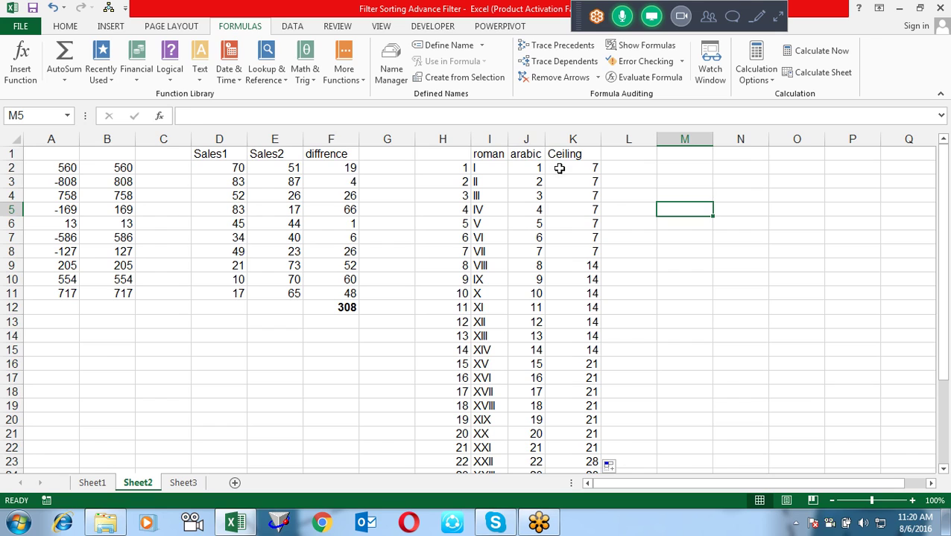
click(532, 170)
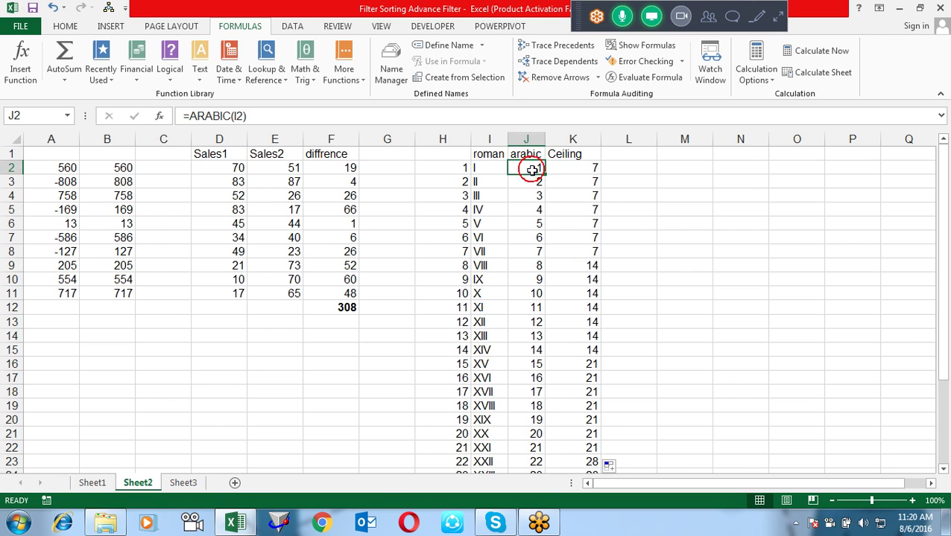
click(570, 254)
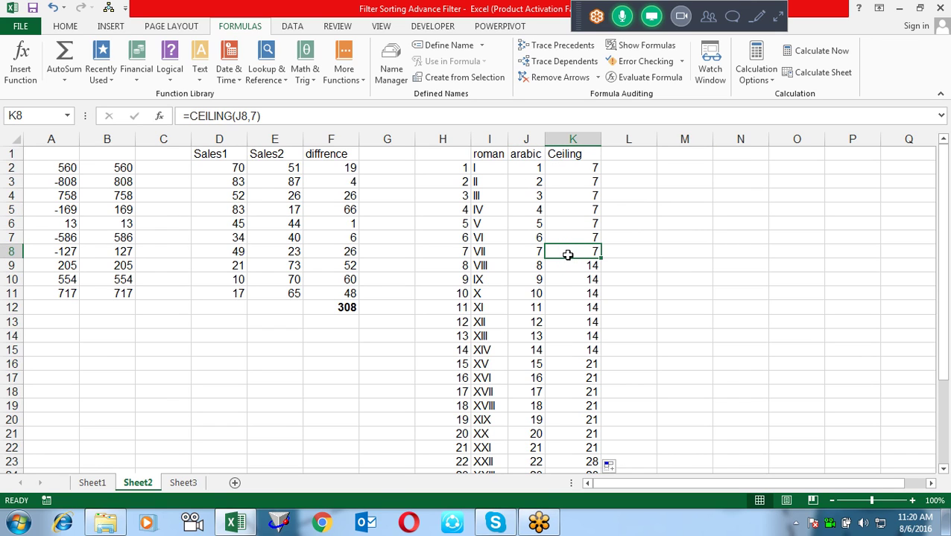
click(538, 277)
drag(572, 266, 577, 354)
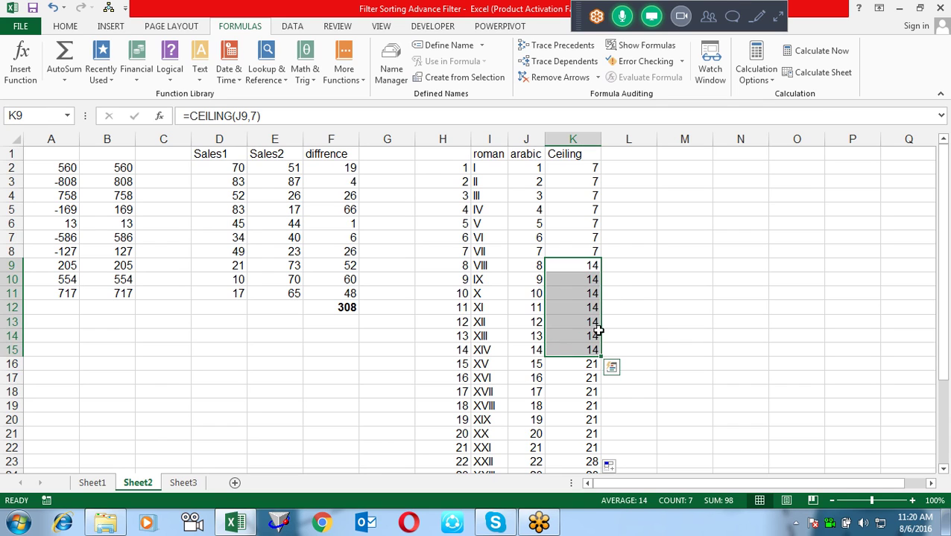
click(618, 154)
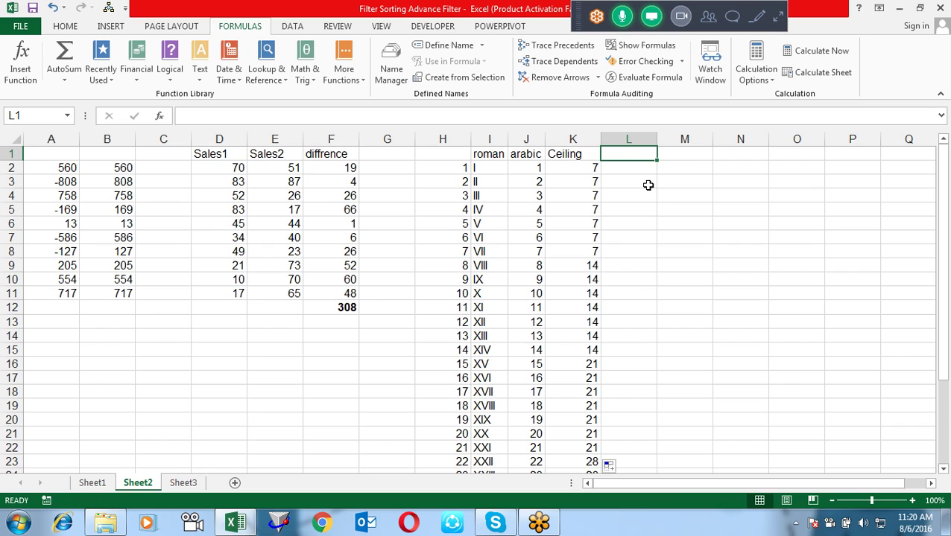
- Head L1 'Floor' and enter =FLOOR(J2,7) in L2
text(Floor)
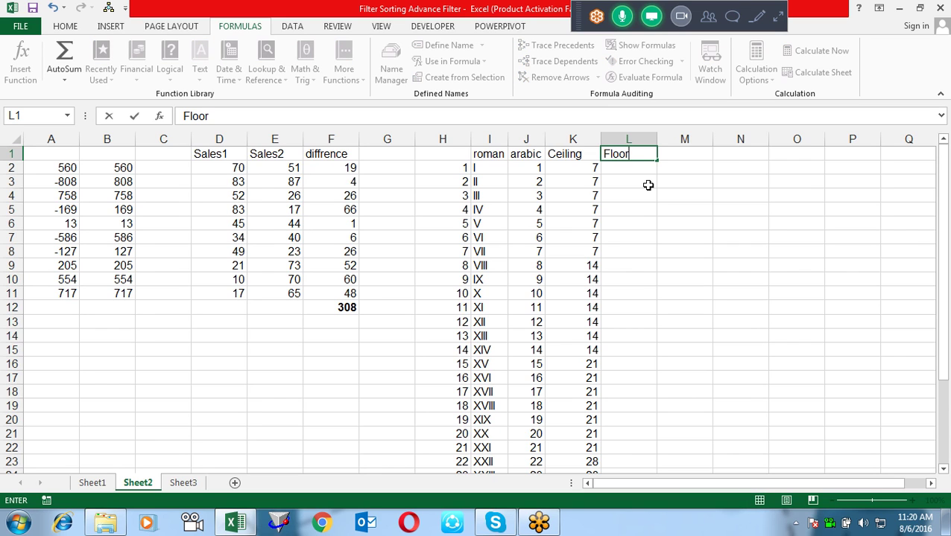
key(Return)
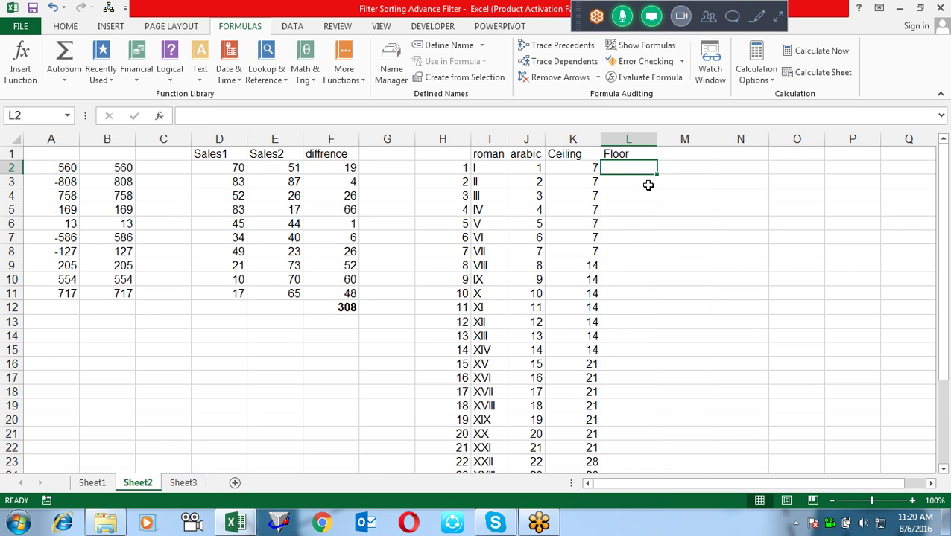
text(=)
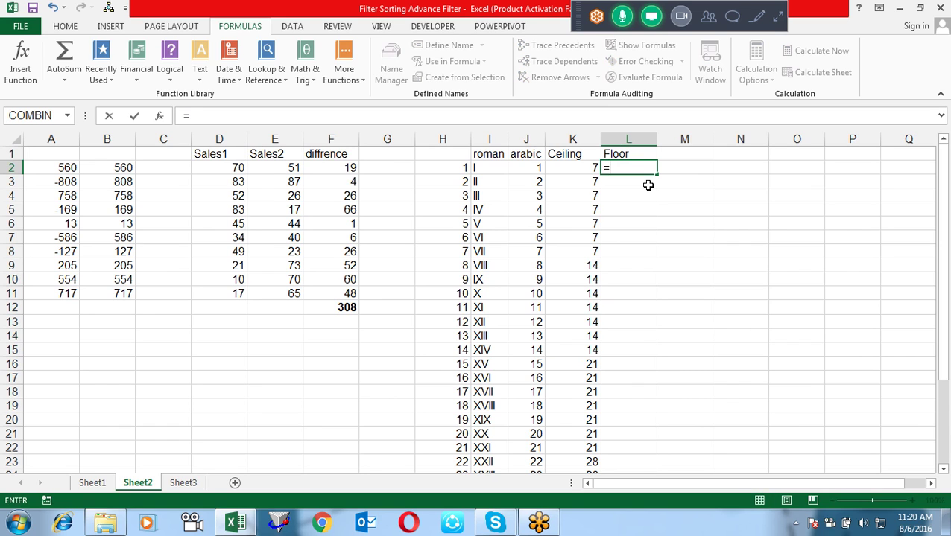
text(fl)
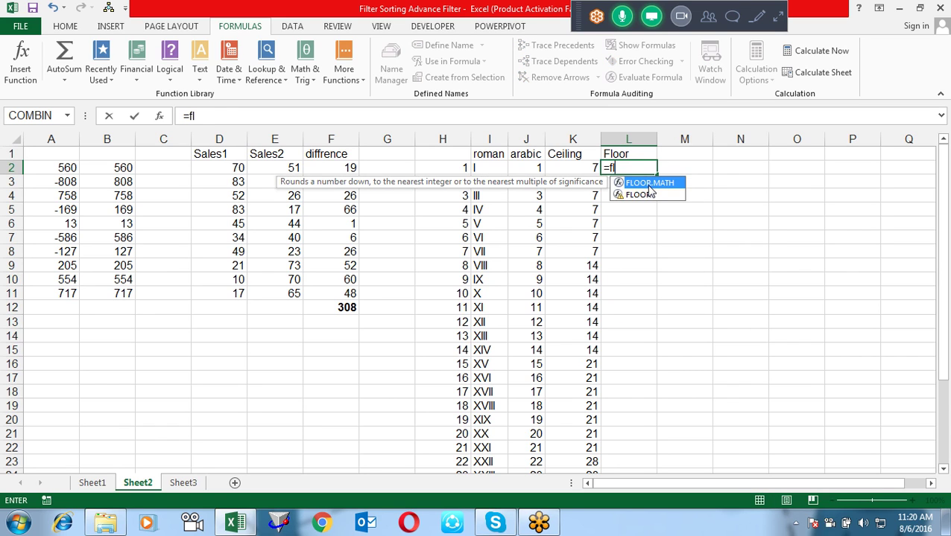
double_click(642, 194)
key(Left)
key(Left)
text(,7)
key(Return)
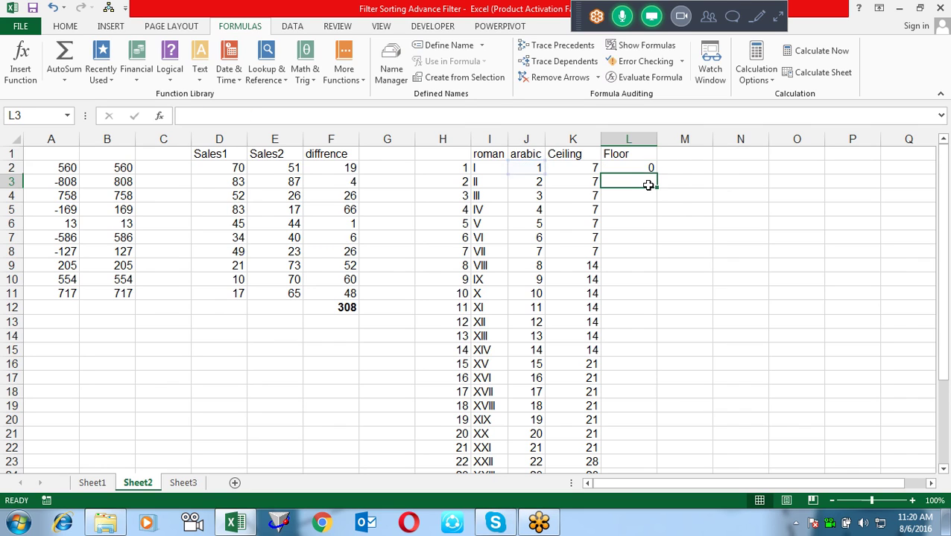
- Copy the FLOOR formula down column L and check the results
key(Up)
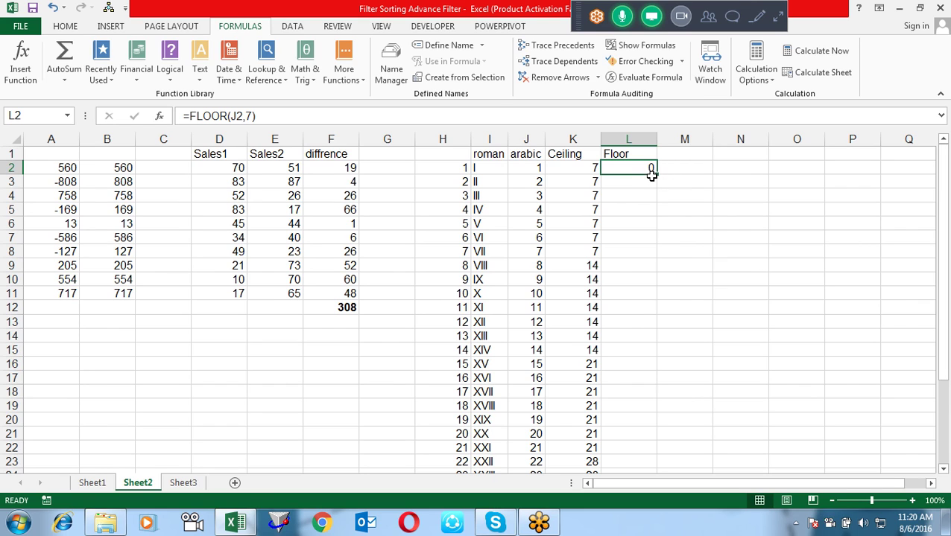
double_click(656, 172)
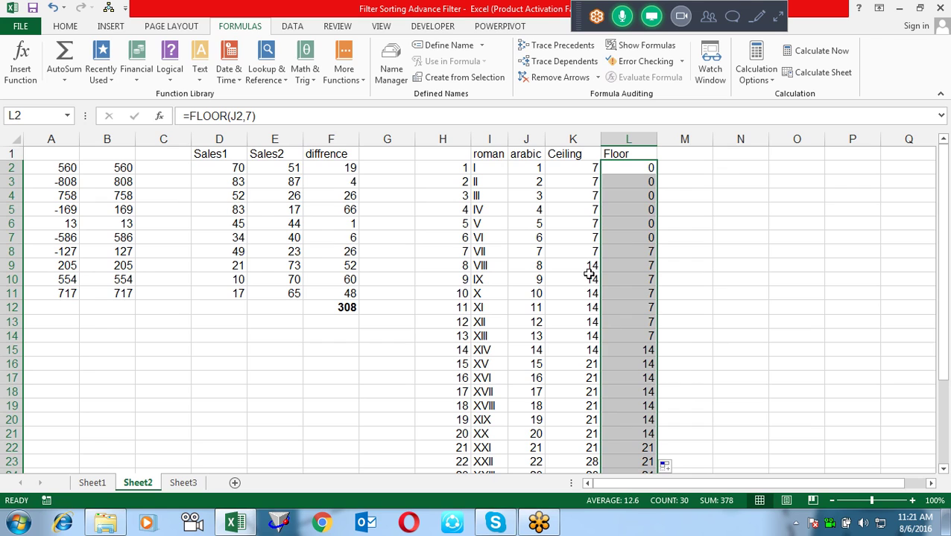
click(639, 353)
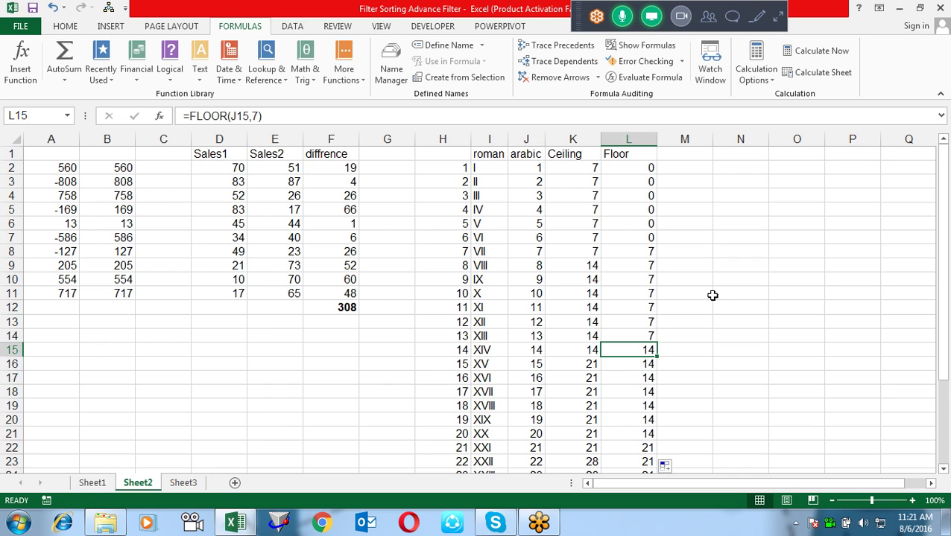
key(Left)
key(Up)
key(Up)
key(Up)
key(Up)
key(Up)
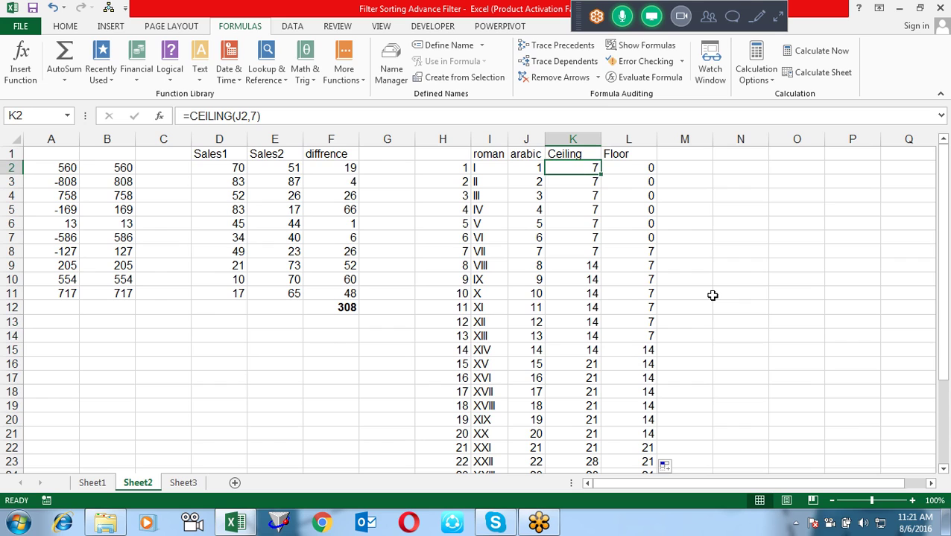
- Change K2 to =CEILING(J2,7)/7 and copy it down column K
key(F2)
key(Escape)
key(Right)
key(Left)
key(F2)
text(/7)
key(Return)
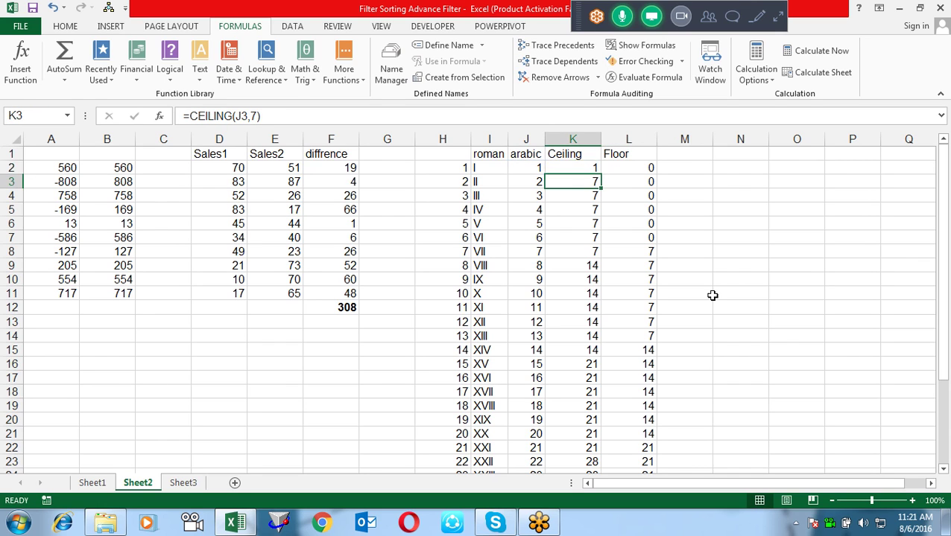
key(Up)
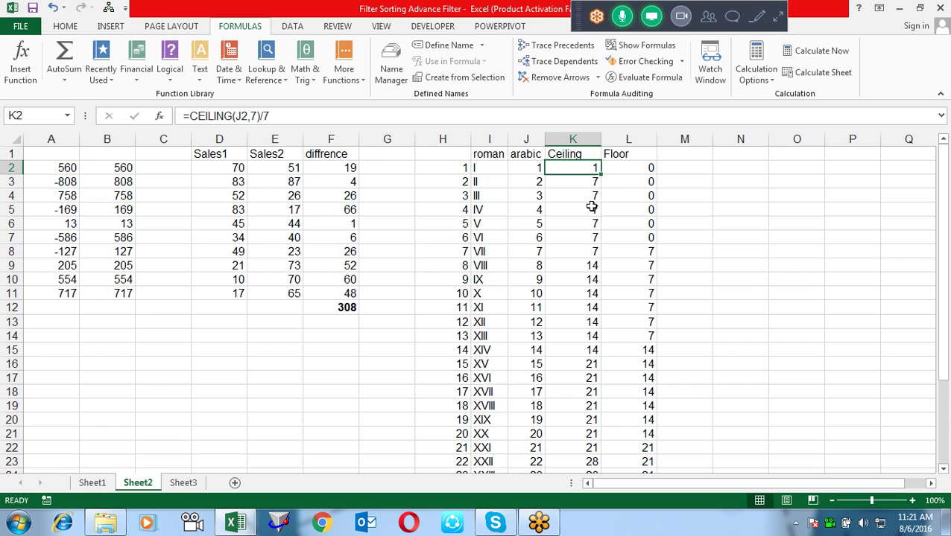
double_click(600, 174)
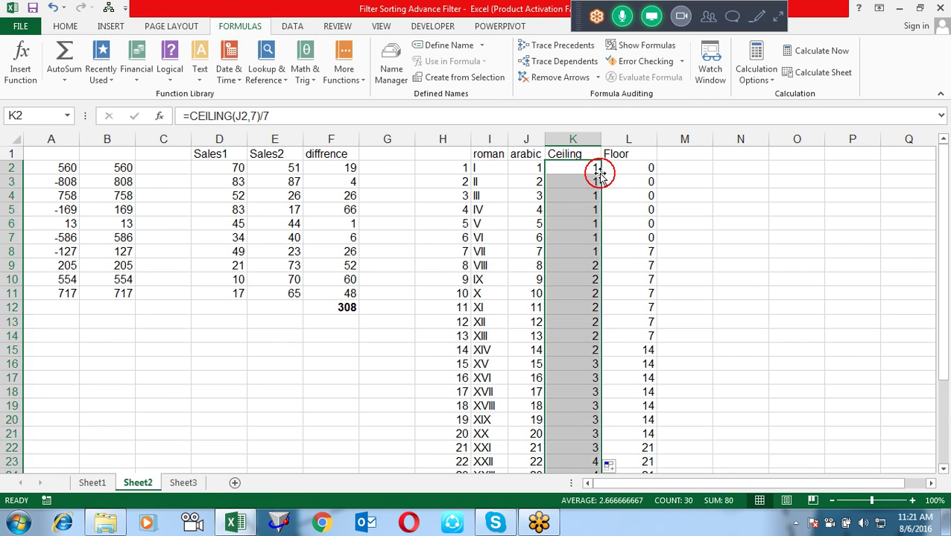
- Check rows 13–14, then change L2 to =FLOOR(J2,7)/7
click(616, 324)
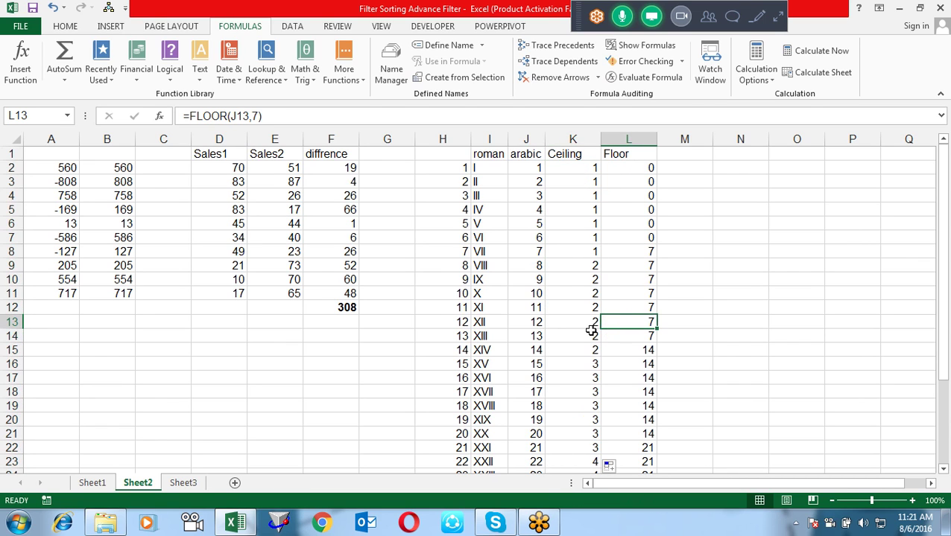
click(527, 339)
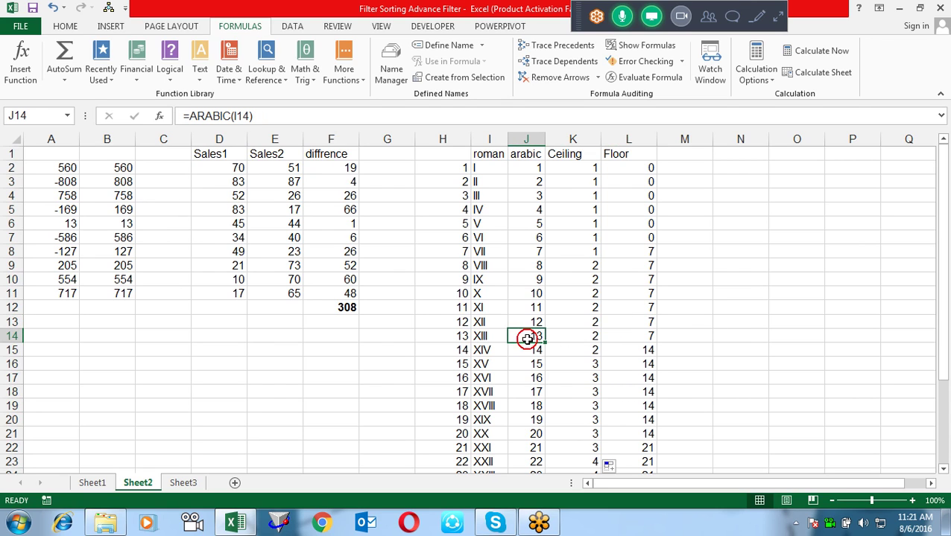
click(596, 340)
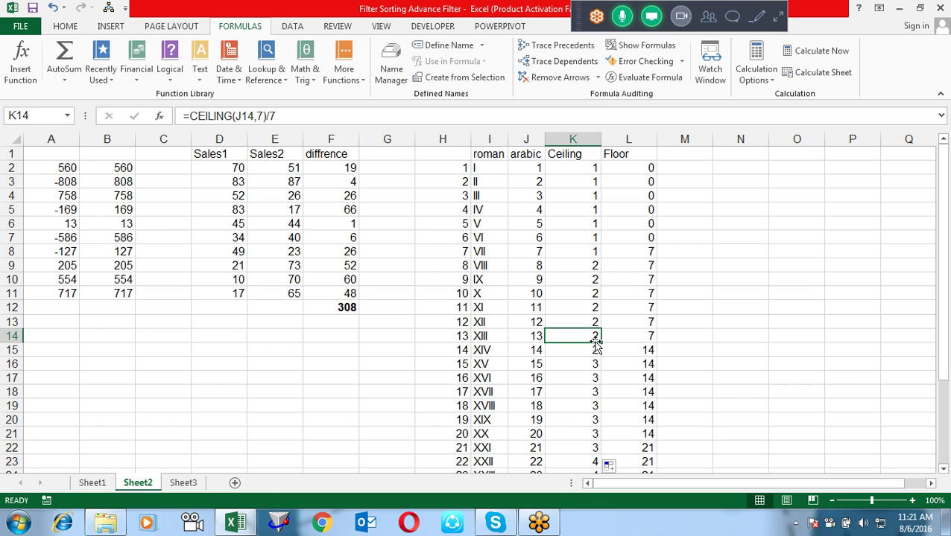
click(644, 168)
double_click(644, 168)
text(/7)
key(Return)
key(Up)
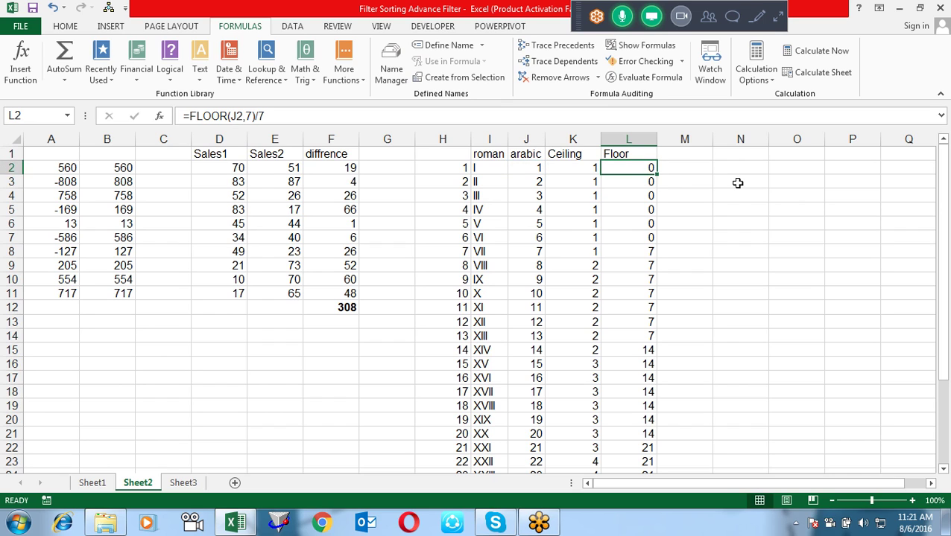
- Copy =FLOOR(J2,7)/7 down column L so Floor reads 0 to 3
double_click(657, 175)
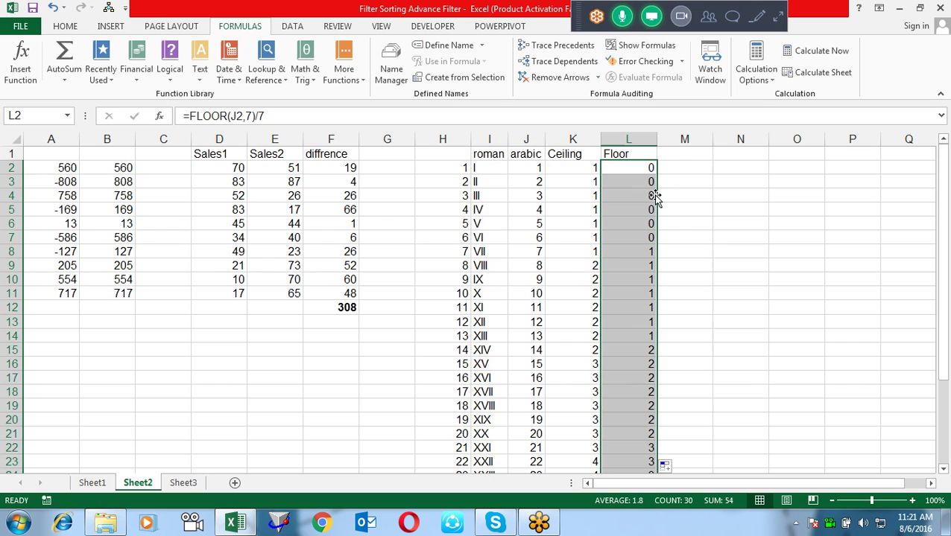
click(535, 406)
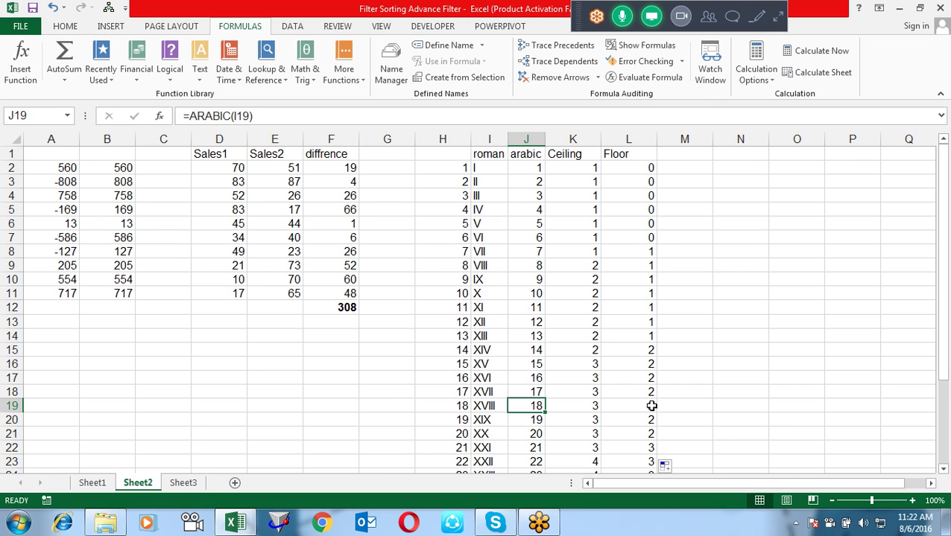
click(651, 405)
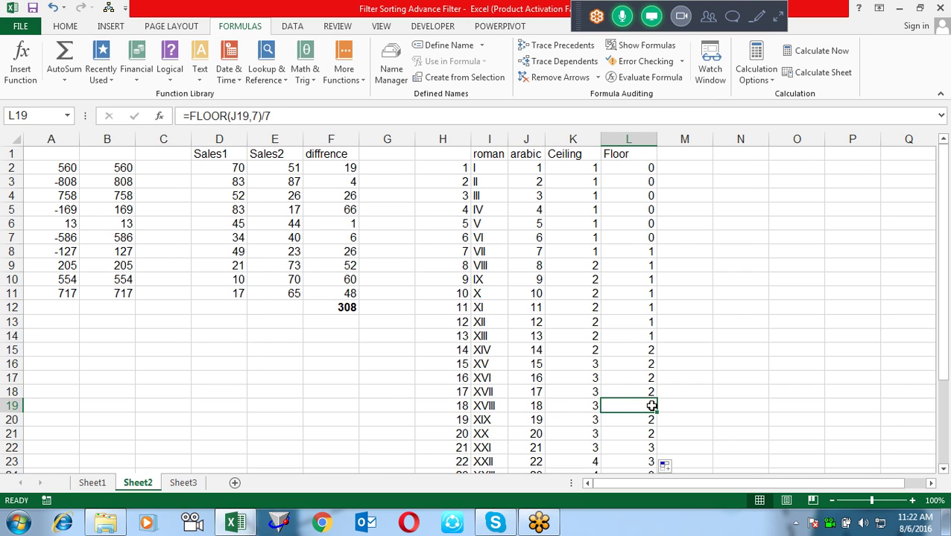
key(Up)
key(Up)
key(Up)
key(Up)
key(Up)
key(Up)
key(Up)
key(Up)
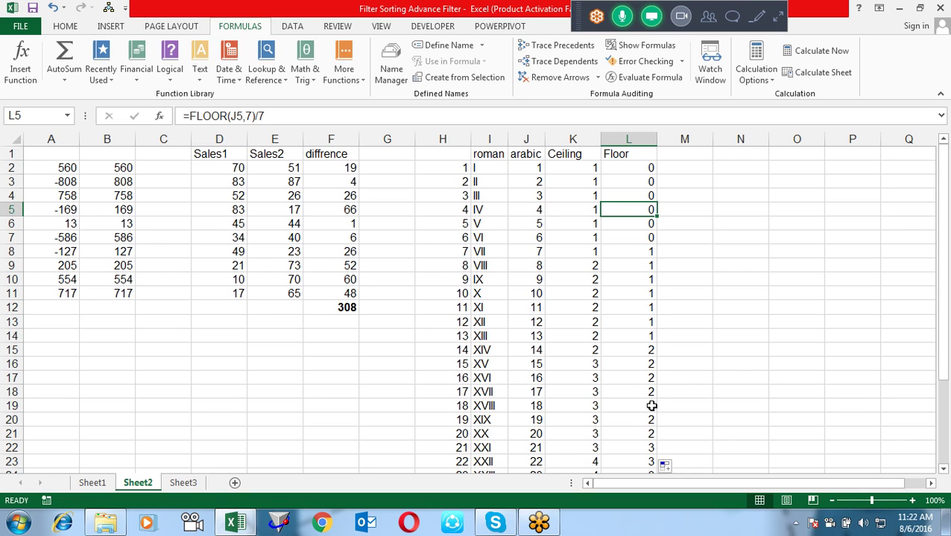
key(Down)
key(Down)
key(Down)
key(Down)
key(Down)
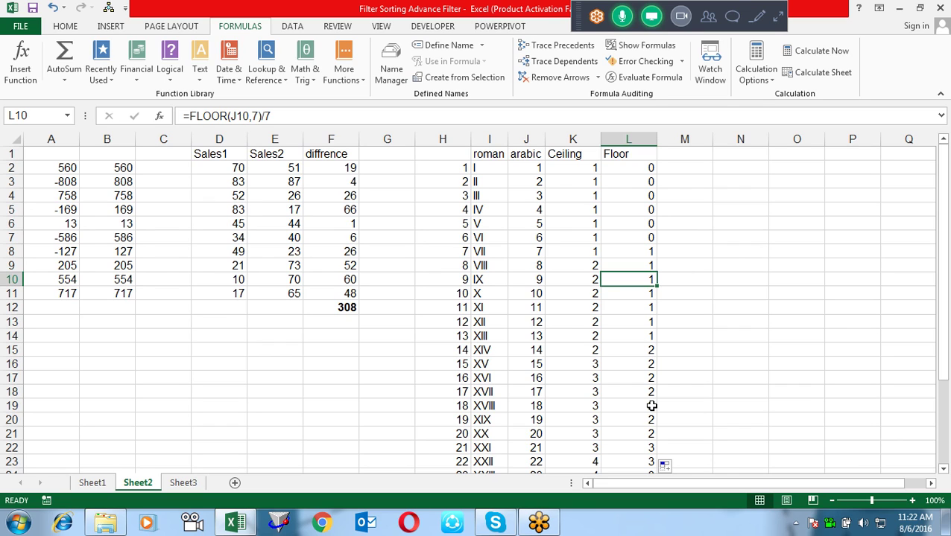
key(Down)
key(Down)
key(Down)
key(Down)
key(Down)
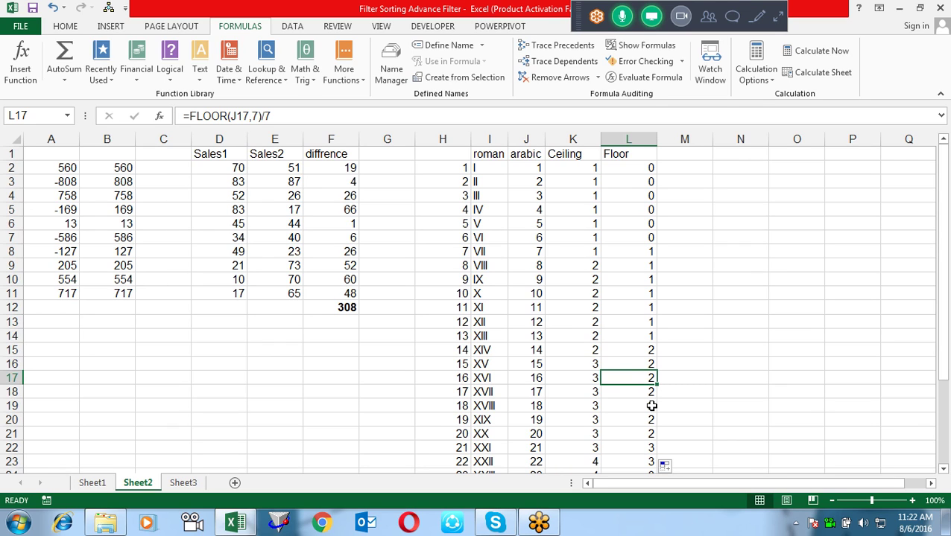
key(Left)
key(Left)
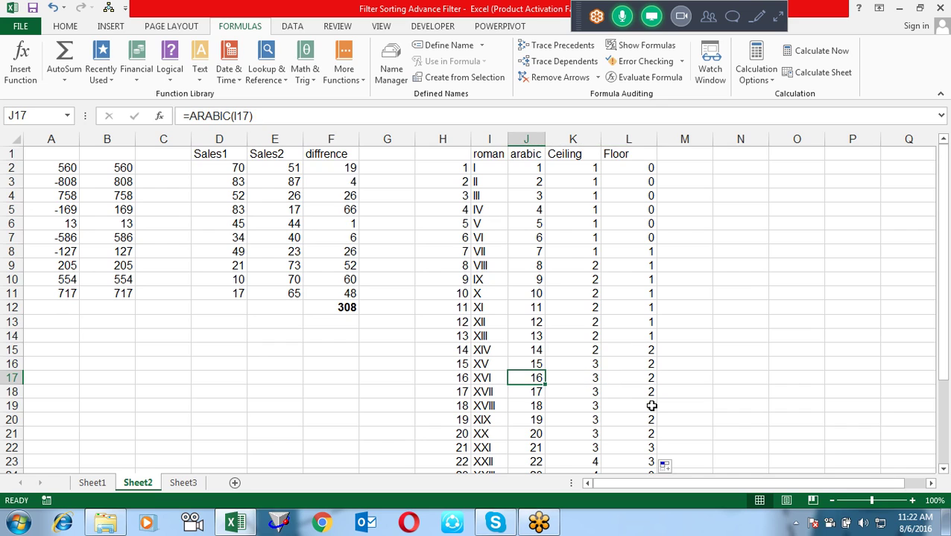
key(Down)
key(Down)
key(Down)
key(Right)
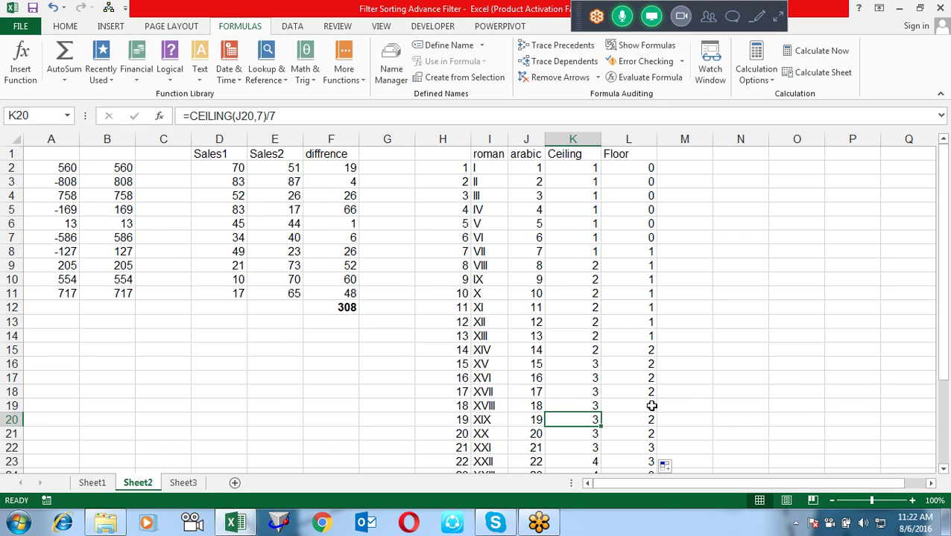
key(Right)
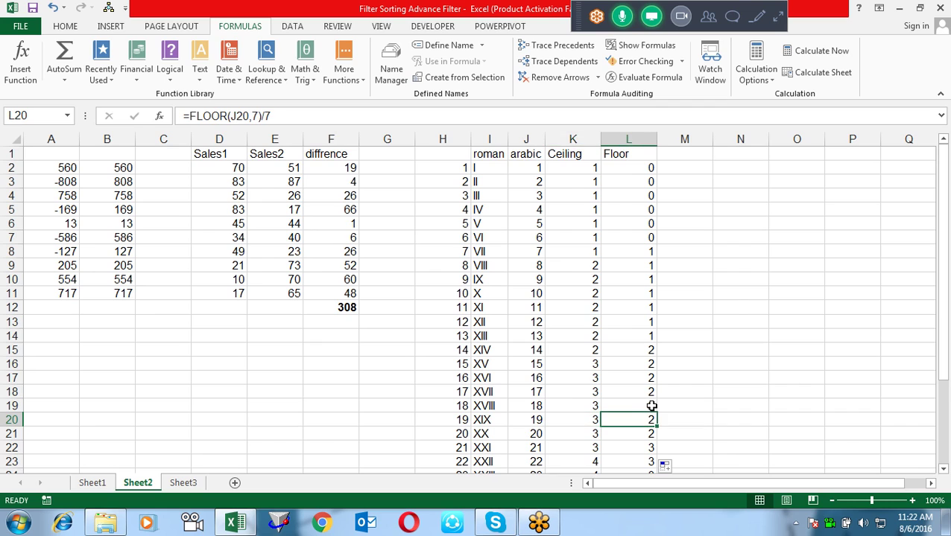
key(Left)
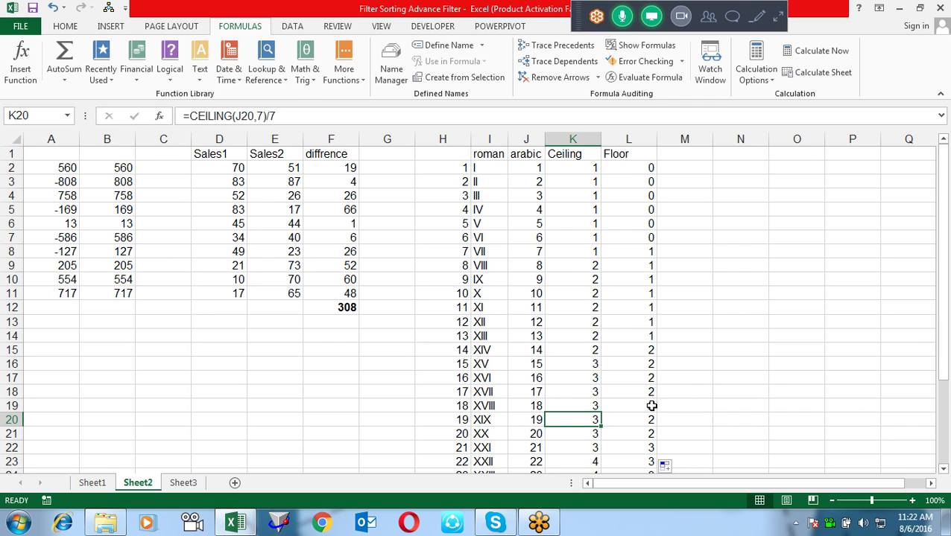
key(Right)
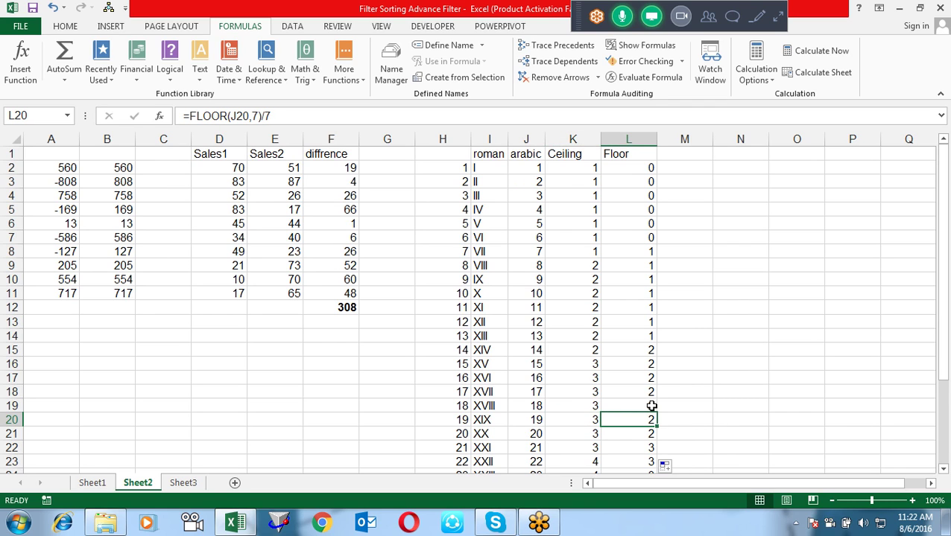
key(Up)
key(Up)
key(Up)
key(Up)
key(Up)
key(Up)
key(Up)
key(Down)
key(Down)
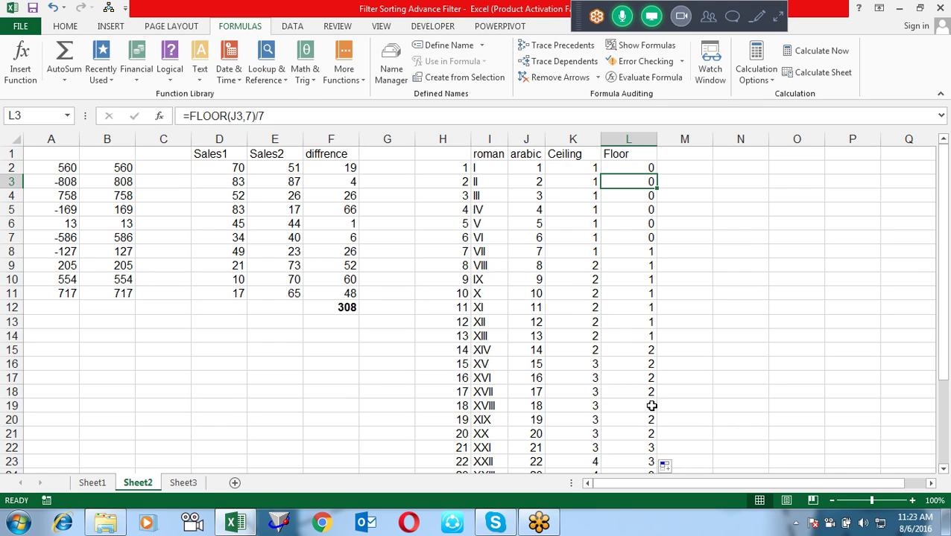
- Insert today's date in N2 and format it as 6-Aug-16
key(Right)
key(Right)
key(Up)
key(Up)
key(Down)
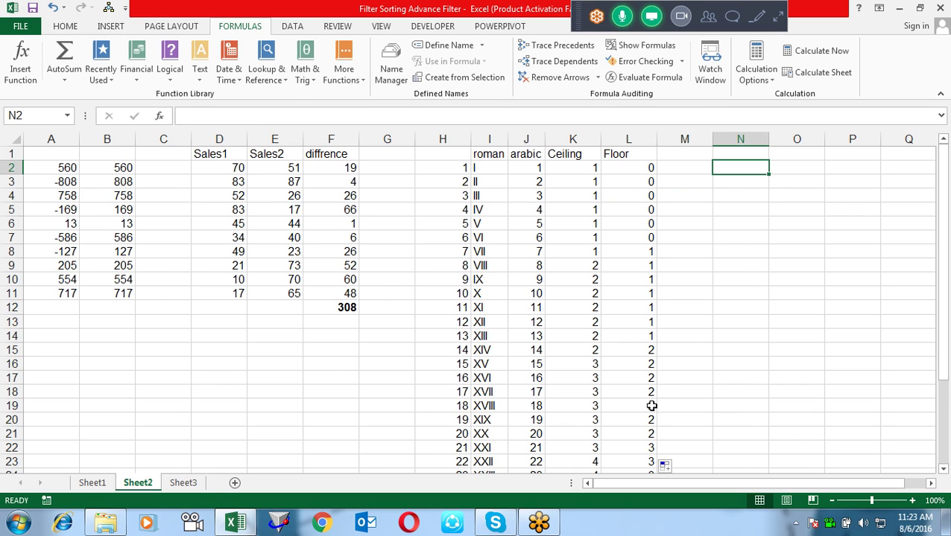
key(ctrl+semicolon)
key(Return)
key(Up)
key(ctrl+shift+3)
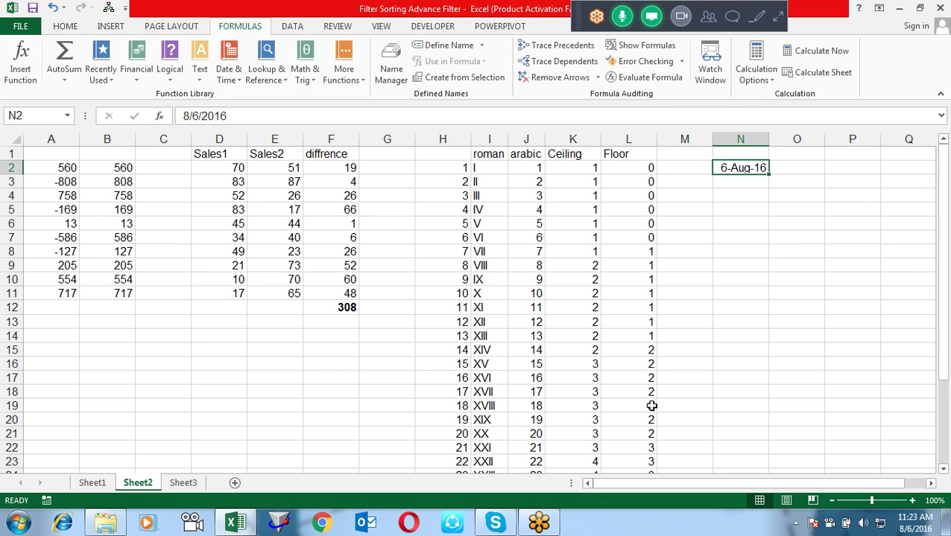
- Check the date on the system calendar, close it, and select O2
click(906, 524)
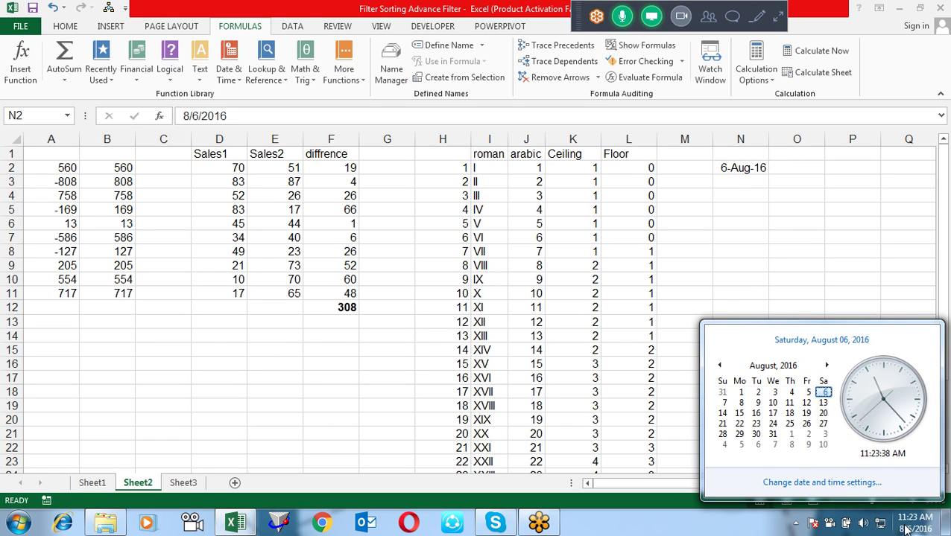
click(906, 526)
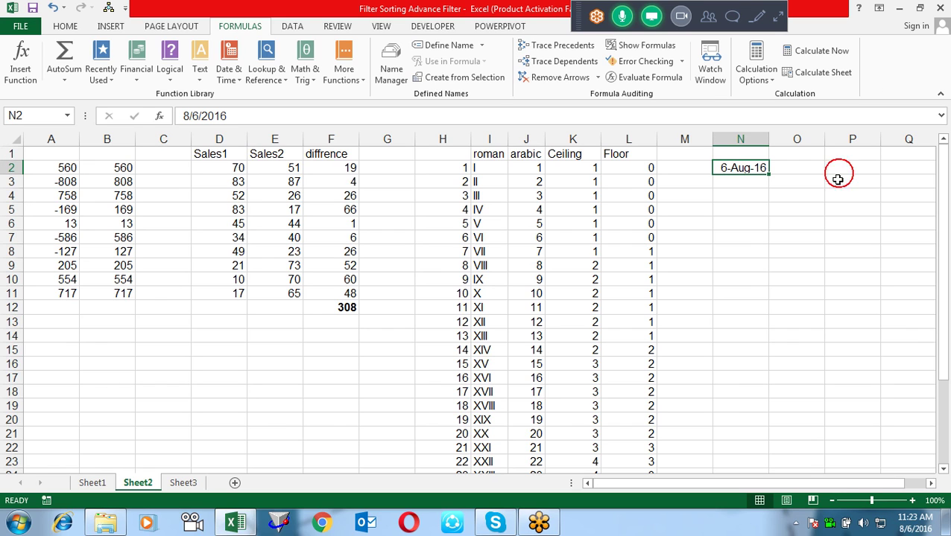
click(803, 166)
- Start a FLOOR formula in O2 that wraps DATE with YEAR(N2) as its first argument
text(=)
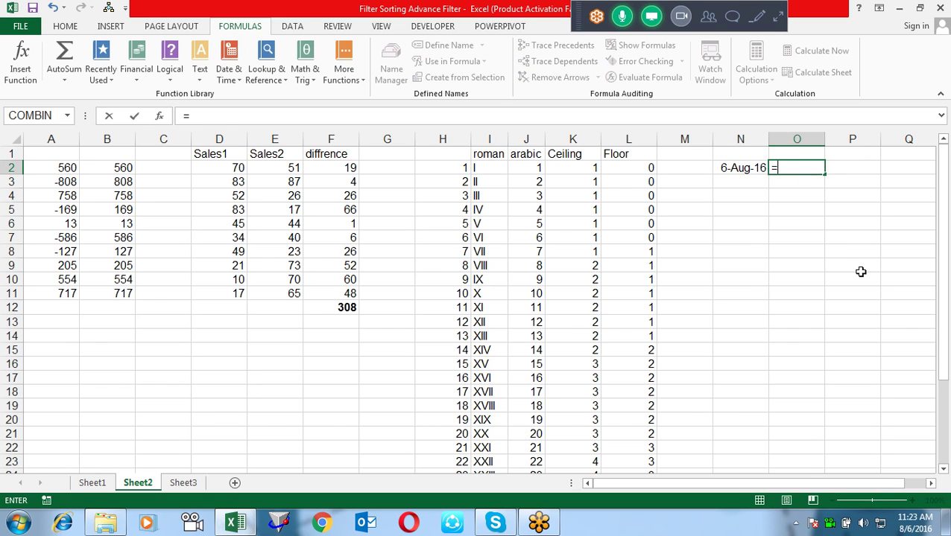
text(fl)
key(Tab)
key(BackSpace)
key(BackSpace)
key(BackSpace)
key(BackSpace)
key(BackSpace)
key(BackSpace)
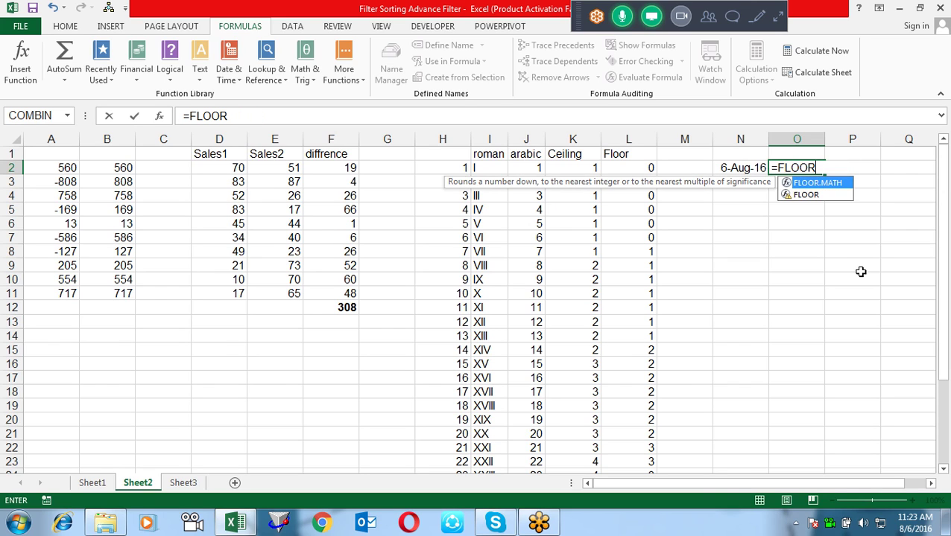
text(()
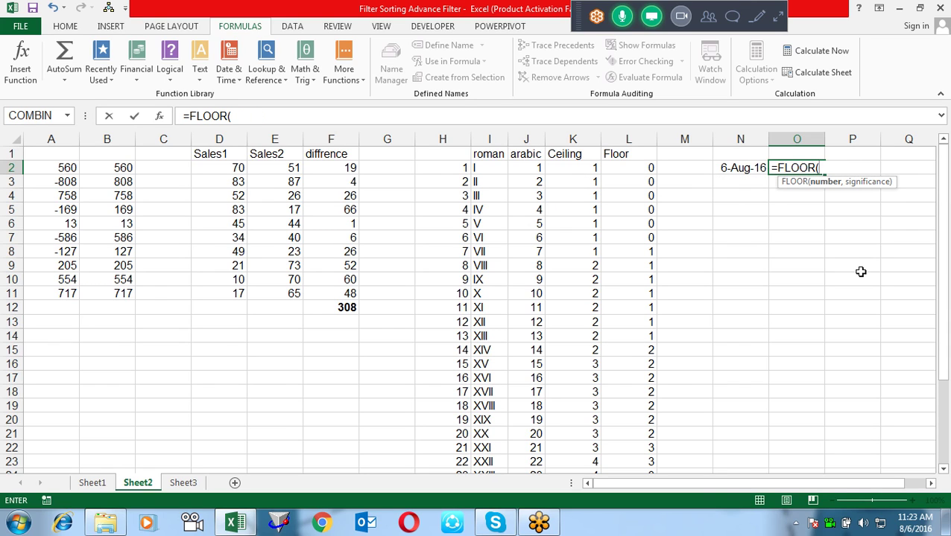
key(Left)
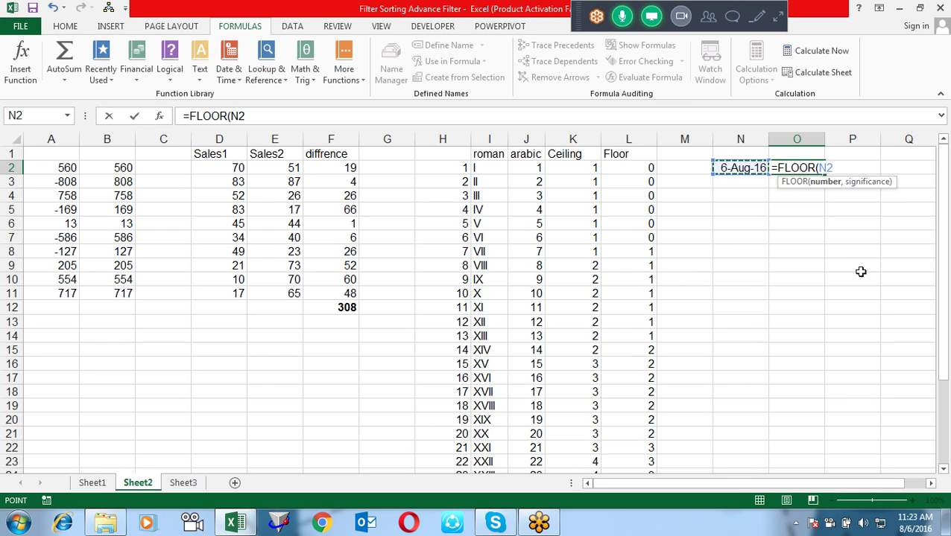
text(,)
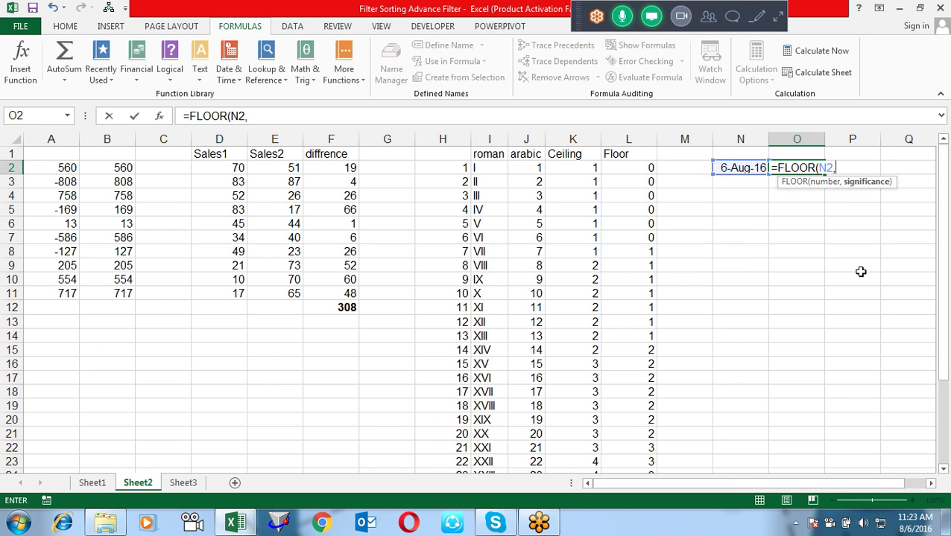
key(BackSpace)
key(BackSpace)
key(BackSpace)
text(da)
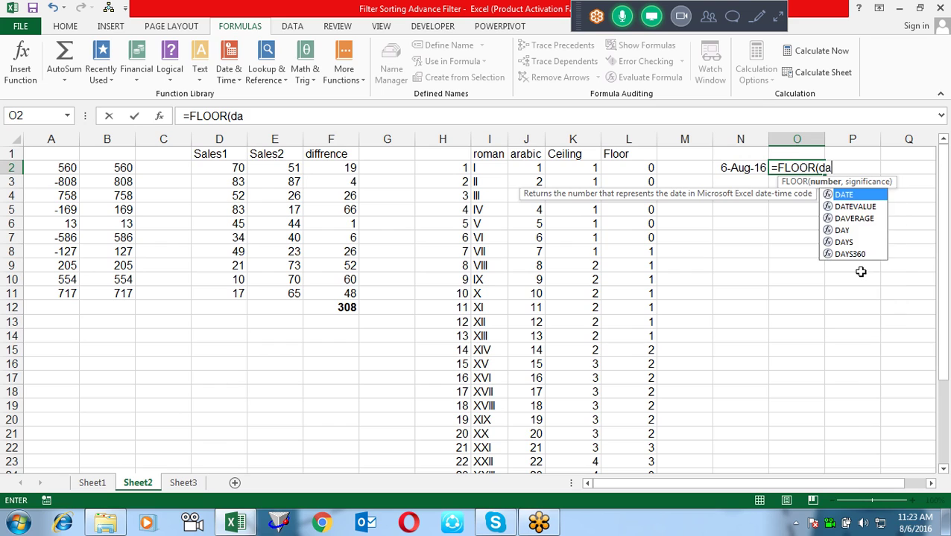
key(Tab)
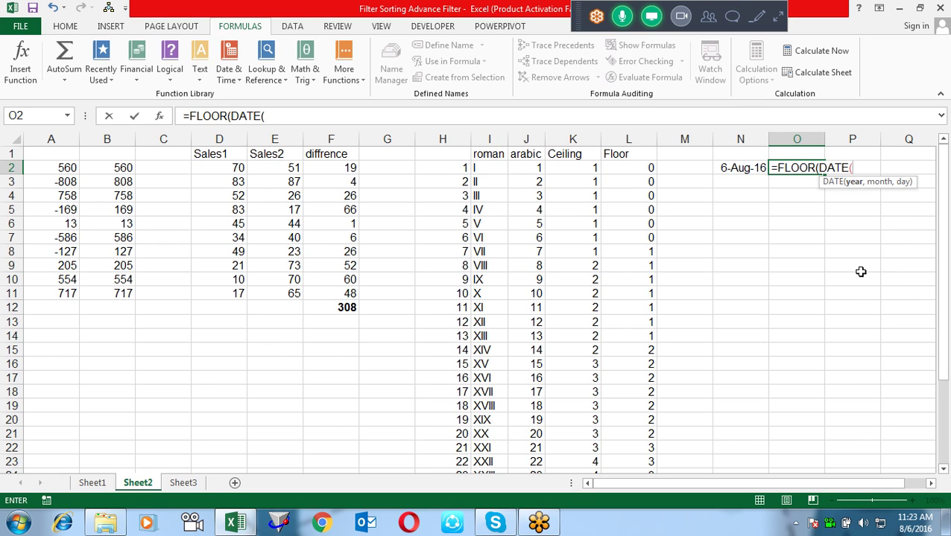
text(ye)
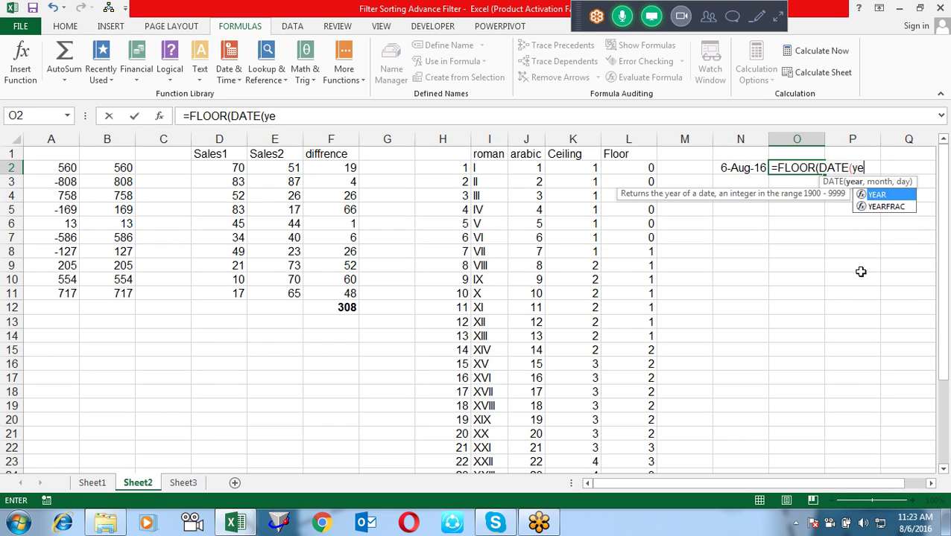
key(Tab)
key(Left)
key(Left)
key(Right)
- Complete =FLOOR(DATE(YEAR(N2),MONTH(N2),14),7) and format O2 as a date showing 13-Aug-16
text(),month)
key(BackSpace)
key(BackSpace)
key(BackSpace)
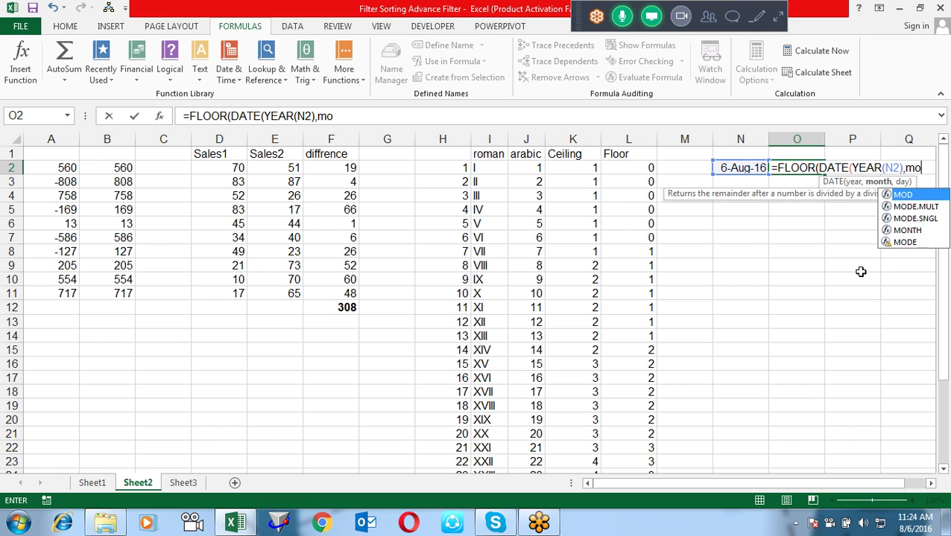
text(n)
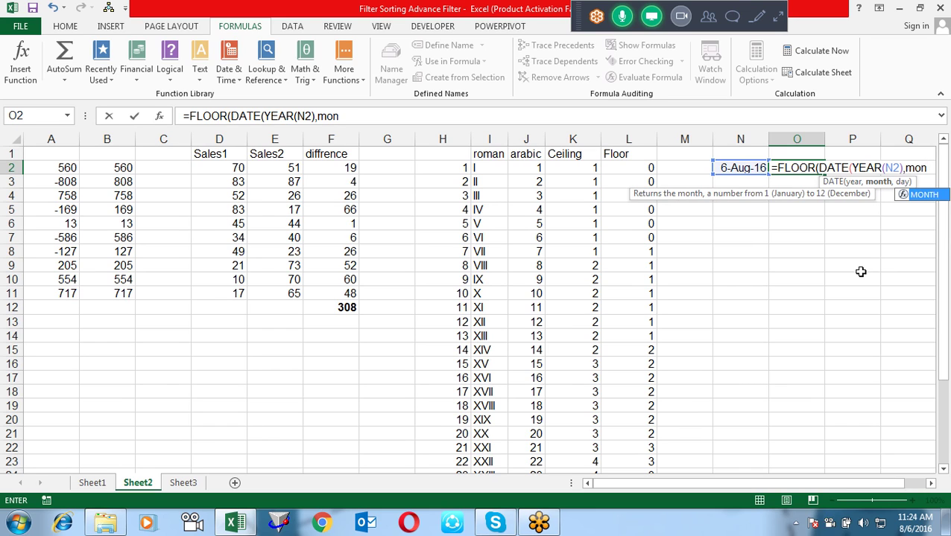
key(Tab)
key(Left)
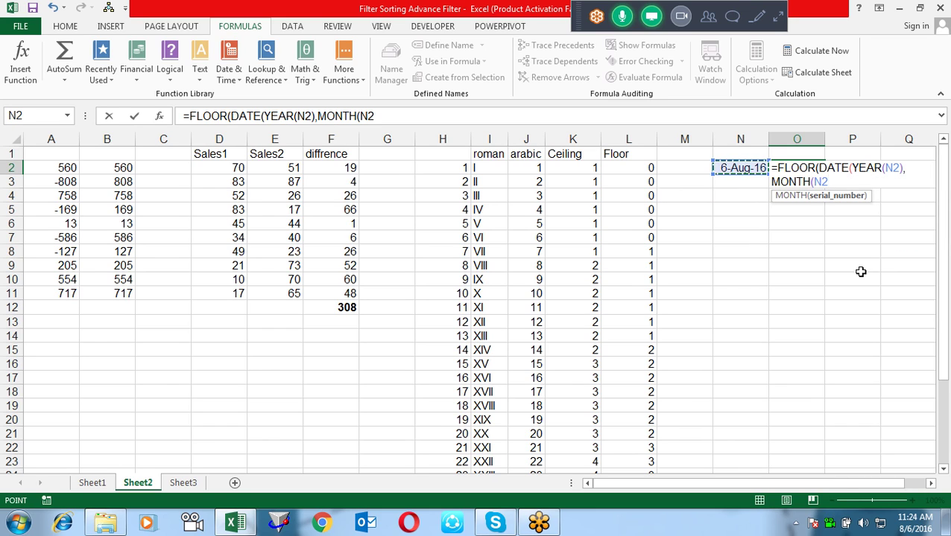
text())
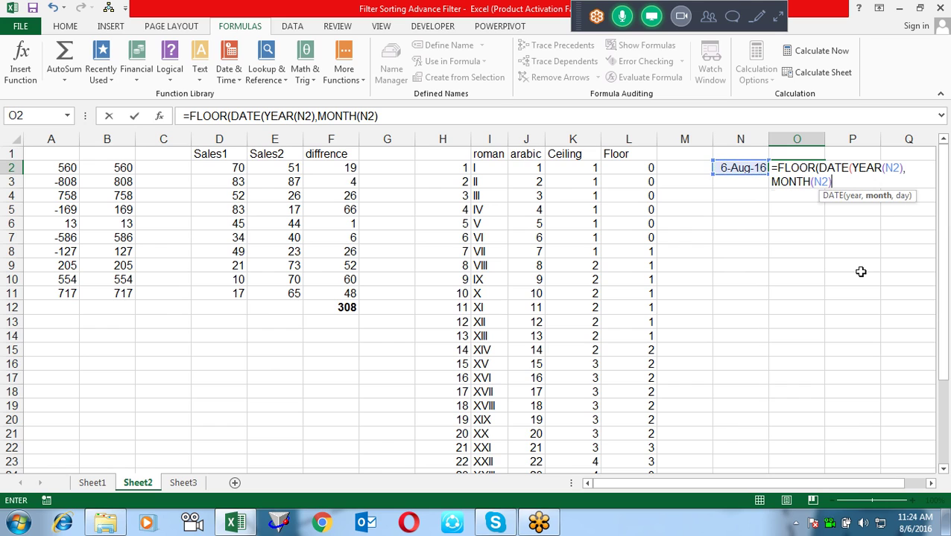
text(day)
key(BackSpace)
key(BackSpace)
key(BackSpace)
text(,)
text(day)
key(BackSpace)
key(BackSpace)
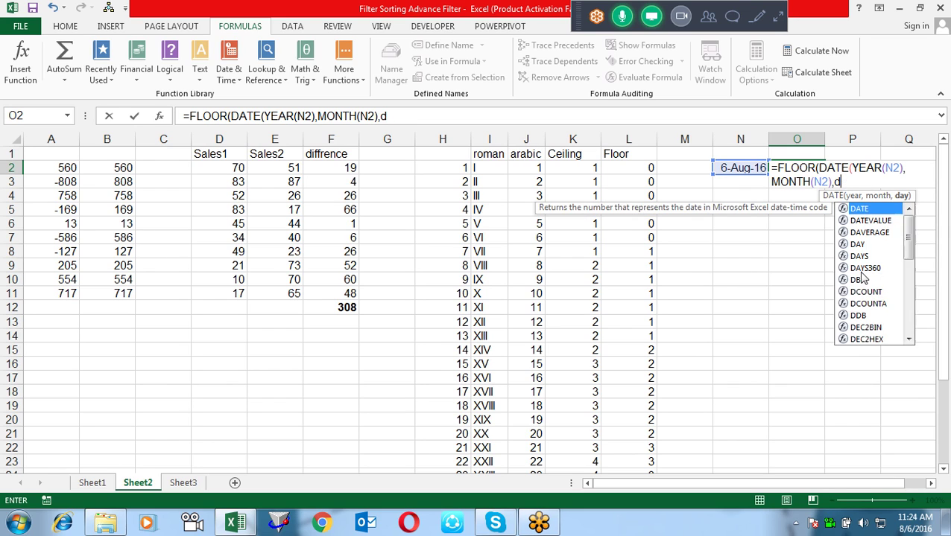
key(BackSpace)
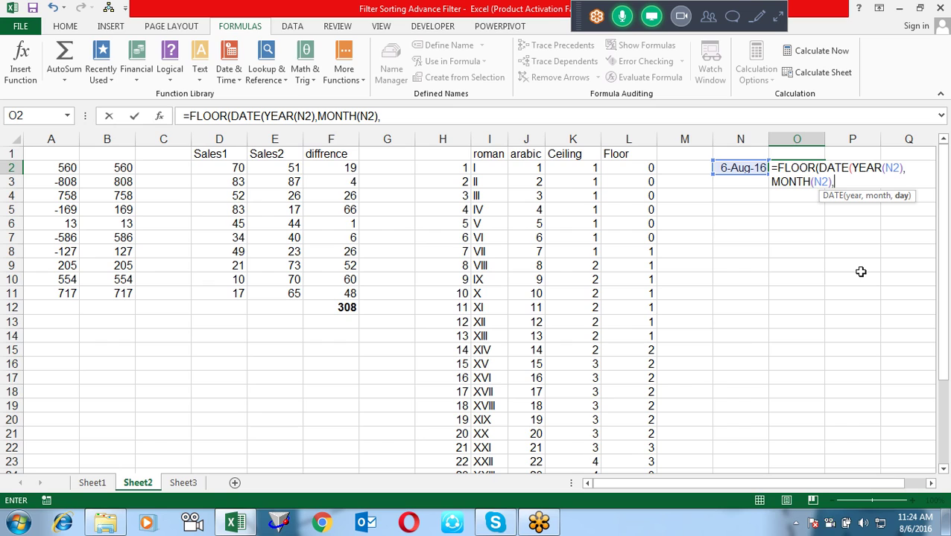
text(14))
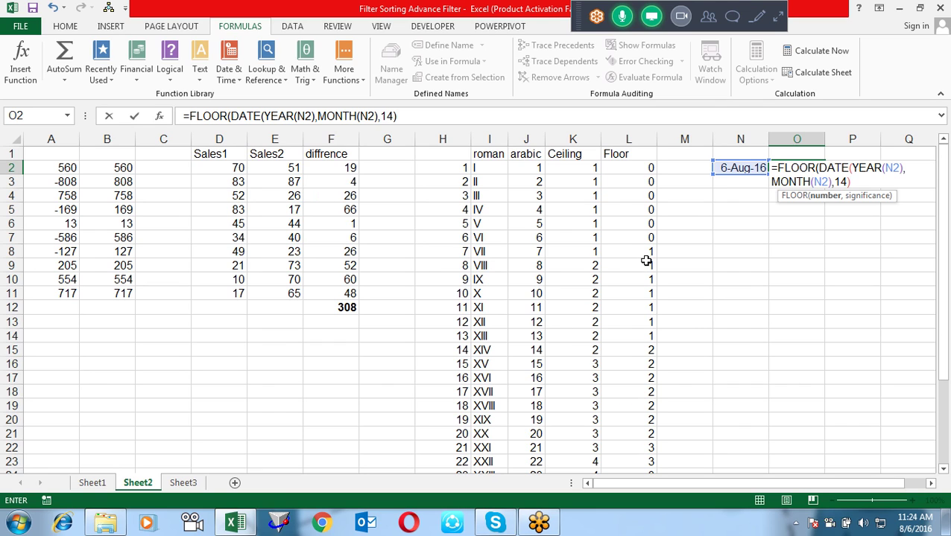
text(,7)
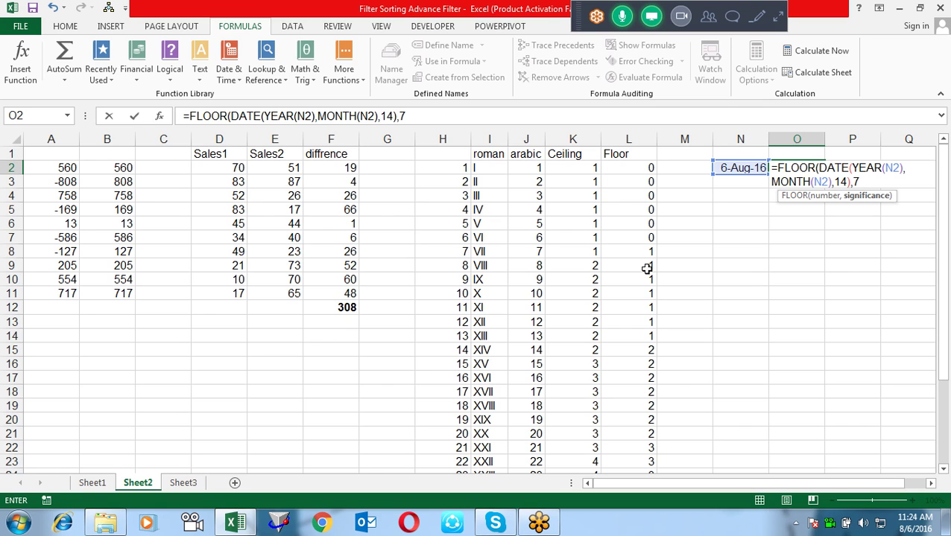
text())
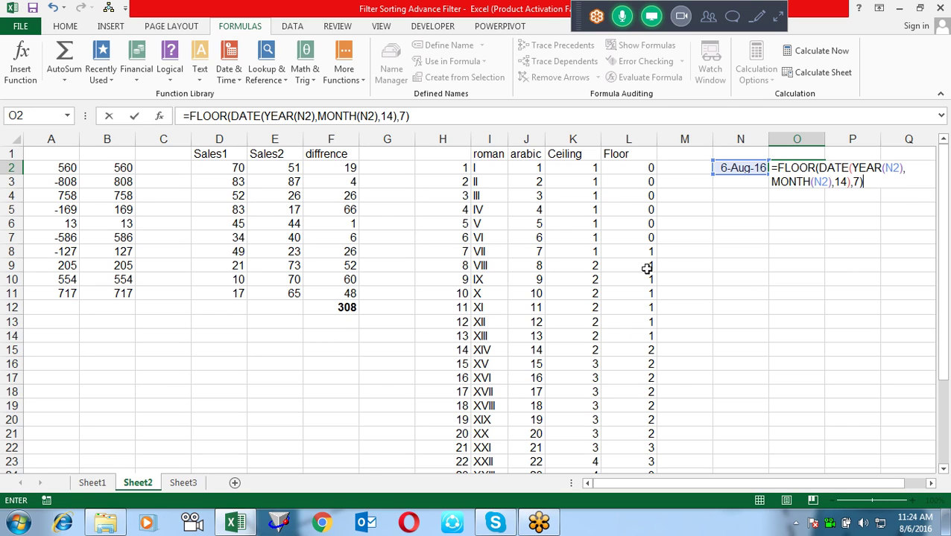
key(Return)
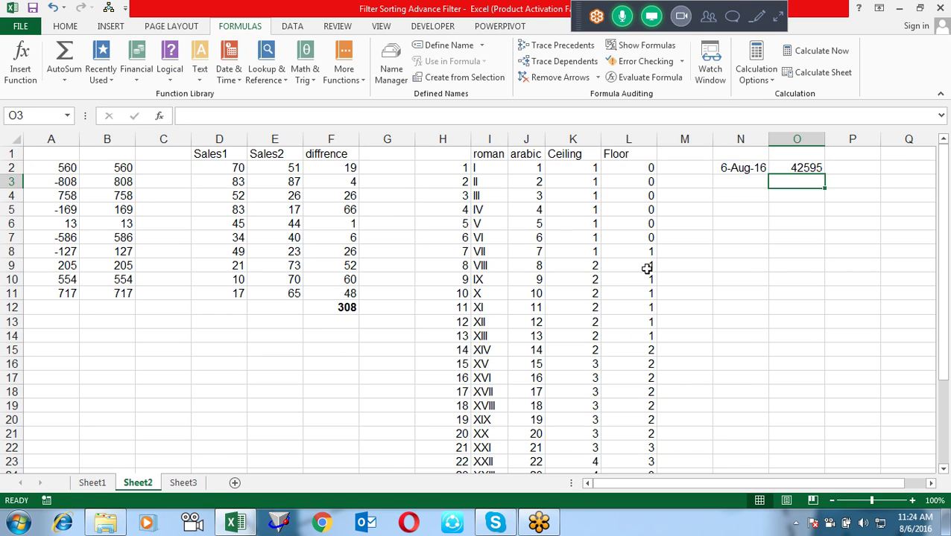
key(Up)
key(ctrl+shift+3)
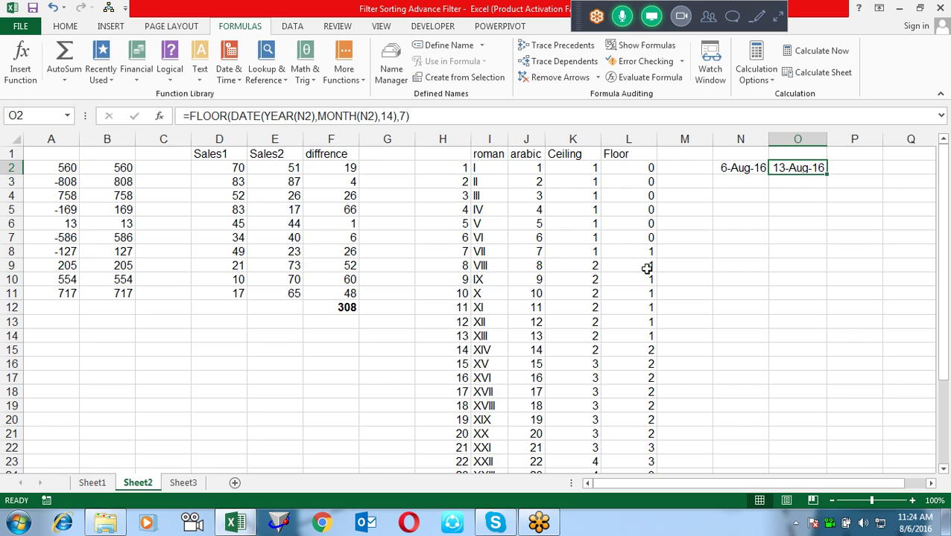
- Change the day argument in O2's FLOOR formula from 14 to 21
key(F2)
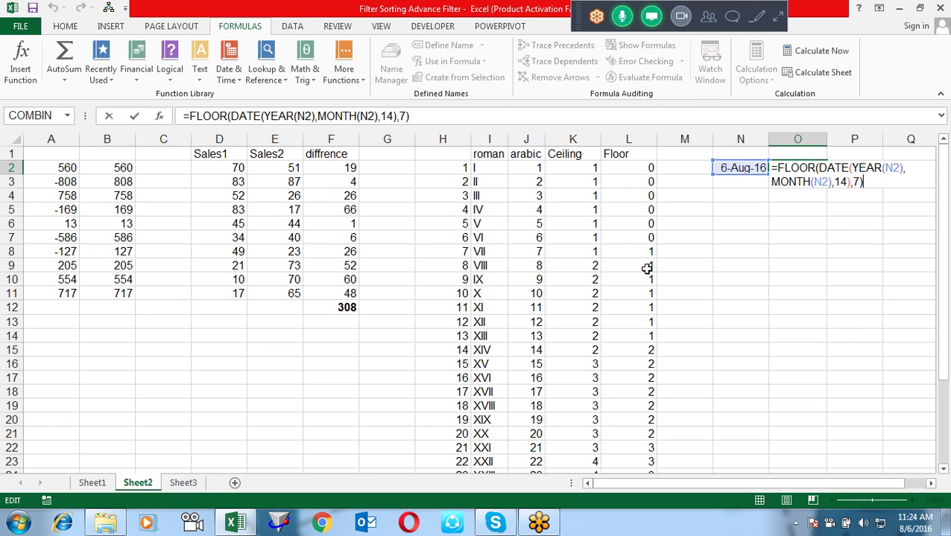
key(Left)
key(Left)
key(Left)
key(Left)
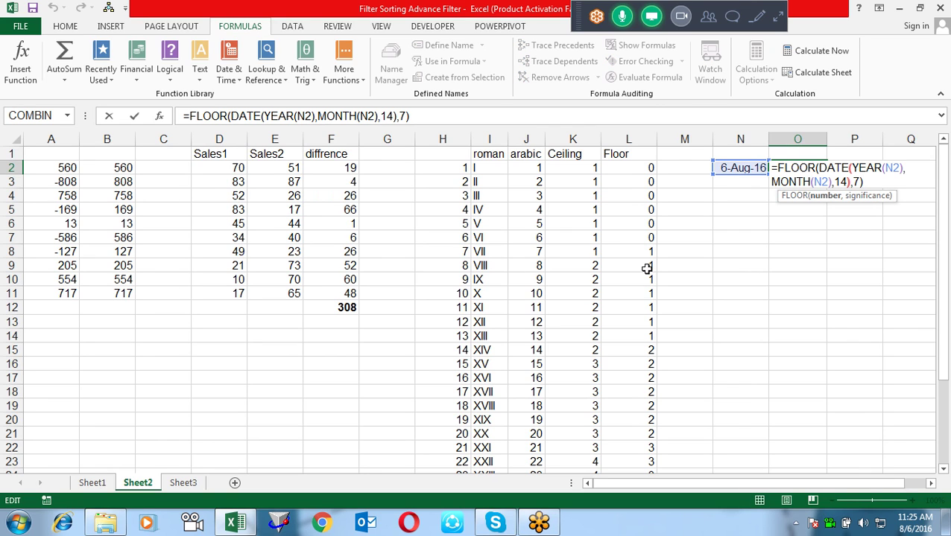
key(Left)
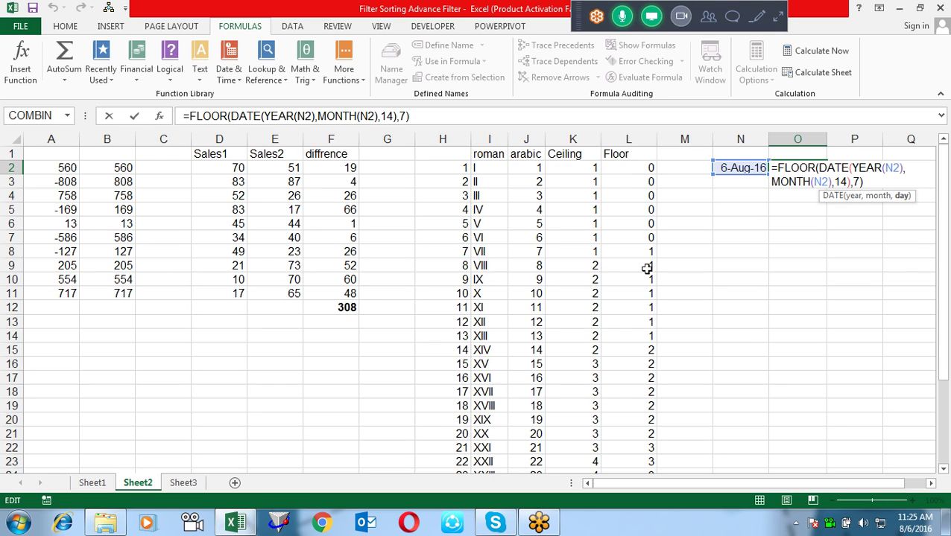
key(BackSpace)
key(BackSpace)
text(21)
key(Return)
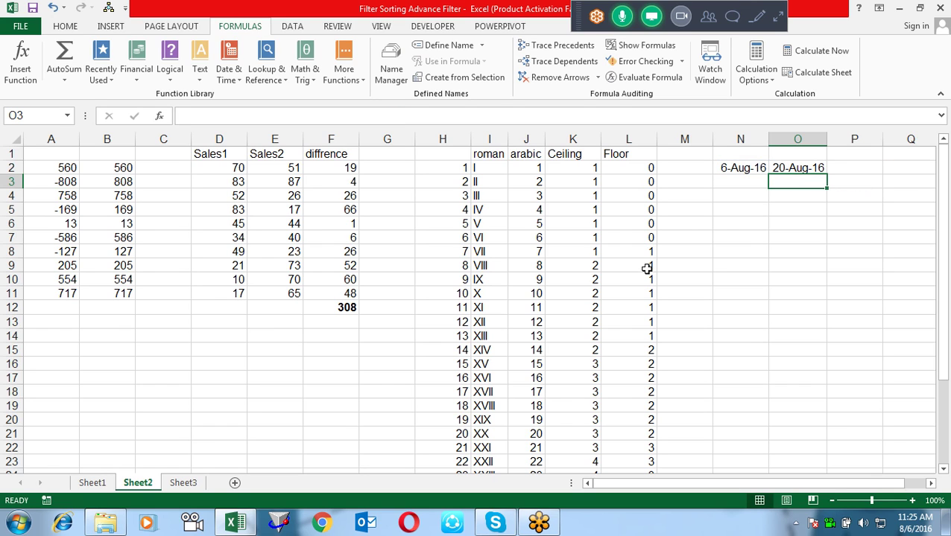
- Change the day argument to 28 so O2 returns 27-Aug-16
key(Up)
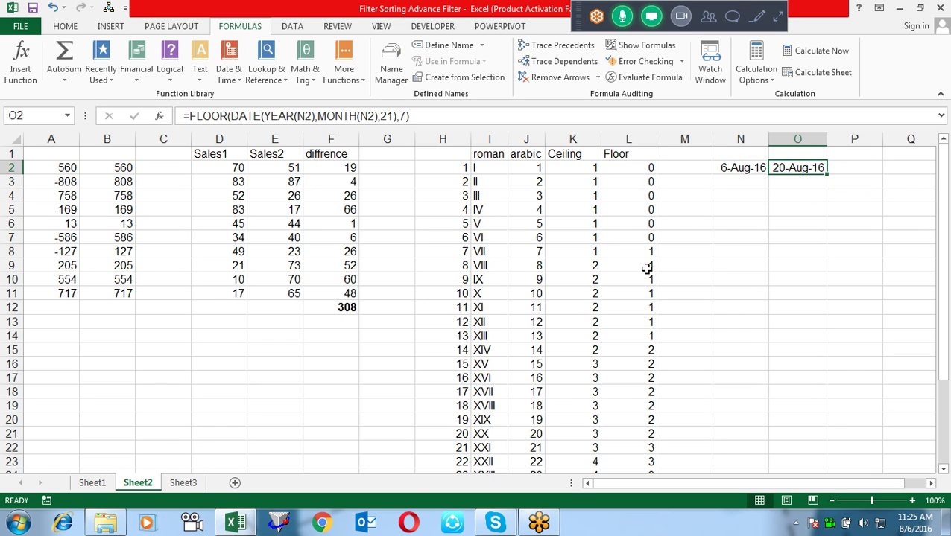
key(F2)
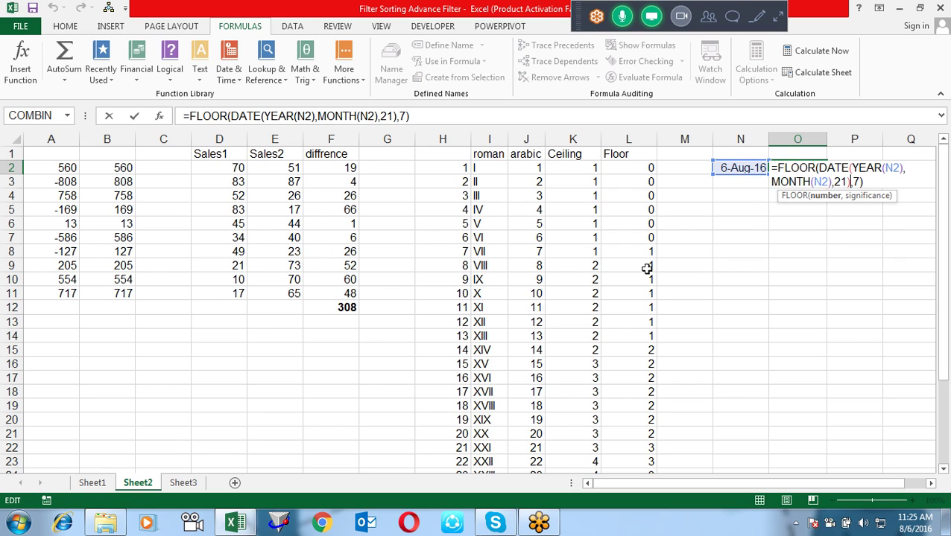
key(Left)
key(Left)
key(Left)
key(BackSpace)
text(8)
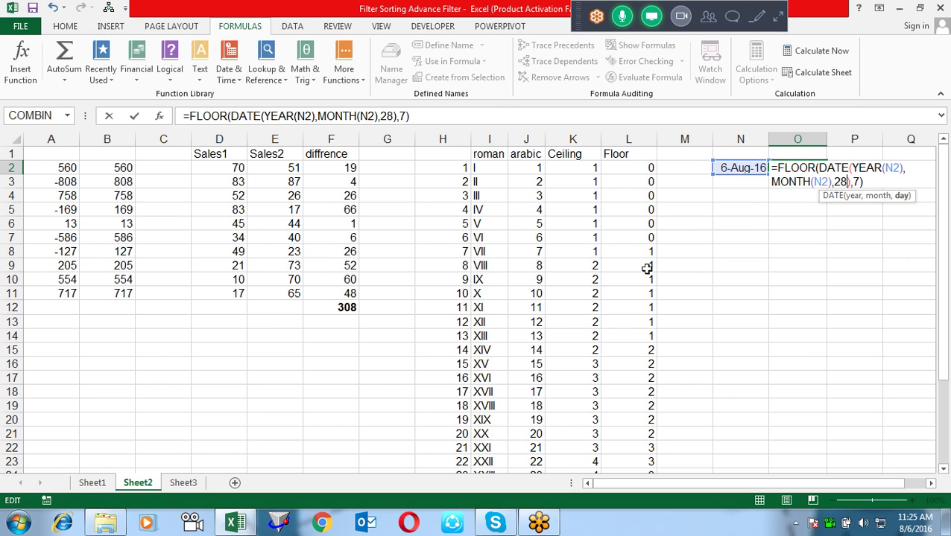
key(Return)
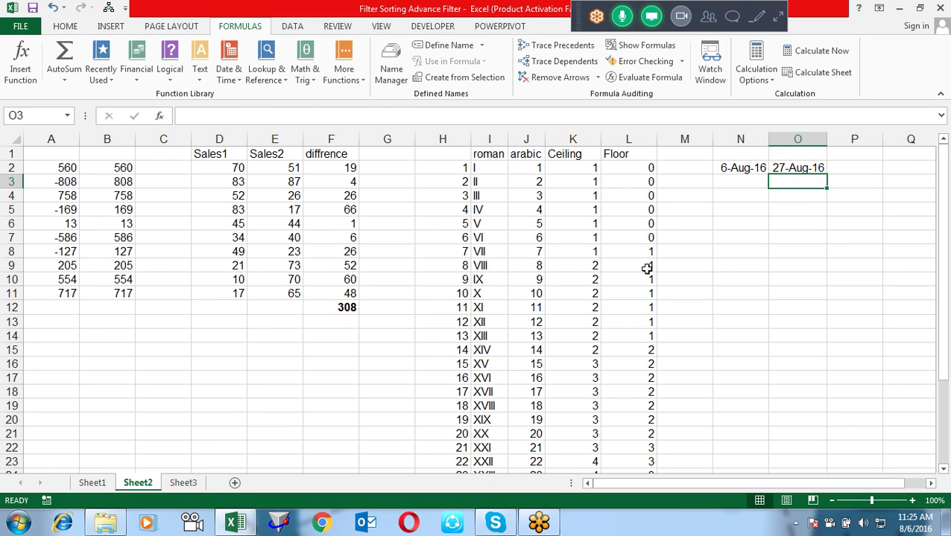
- Review O2's formula without changes and move back along row 2
key(Up)
key(F2)
key(Left)
key(Left)
key(Left)
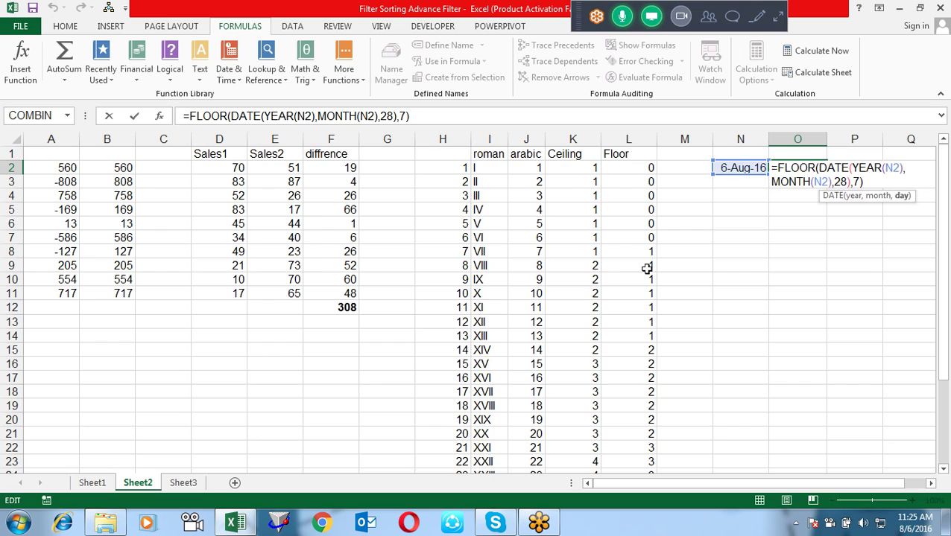
key(Escape)
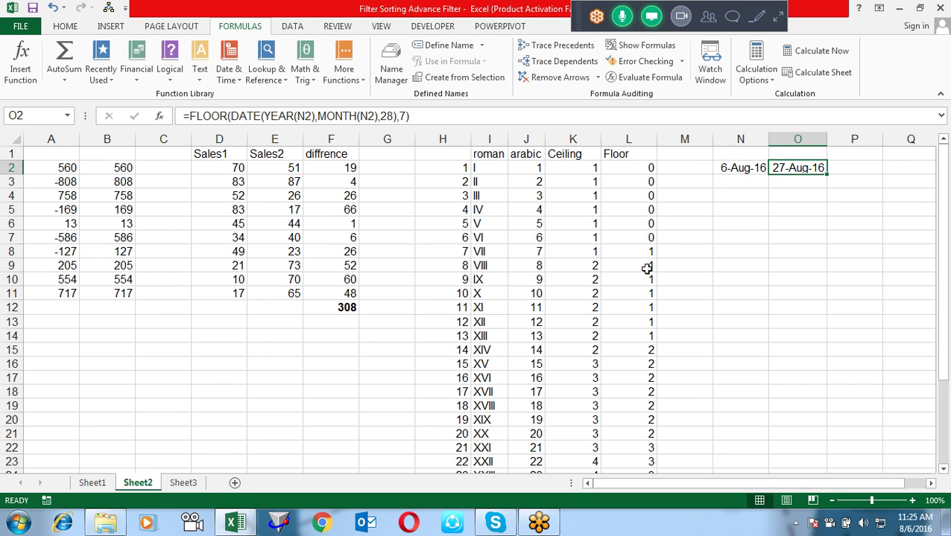
key(Left)
key(Left)
key(Left)
key(Left)
key(Left)
key(Left)
- Format the arabic values in J2:J31 as dates
key(Right)
key(ctrl+shift+Down)
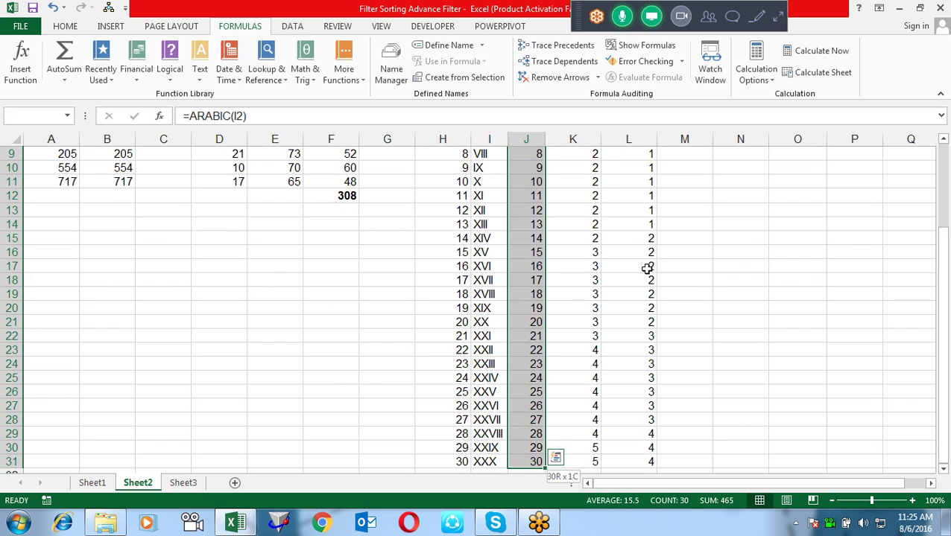
key(ctrl+shift+3)
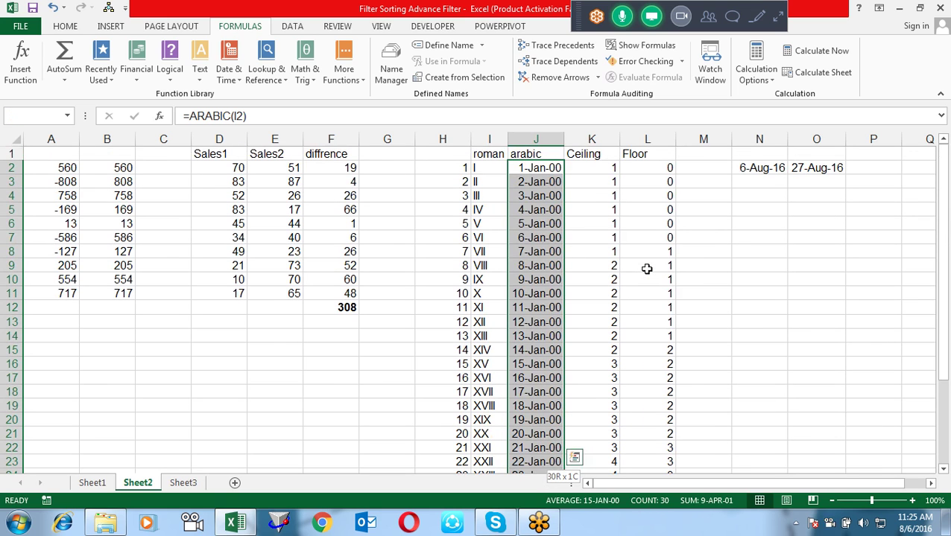
- Enter =TEXT(J2,"ddd") in M2 to show the weekday abbreviation
key(ctrl+shift+Up)
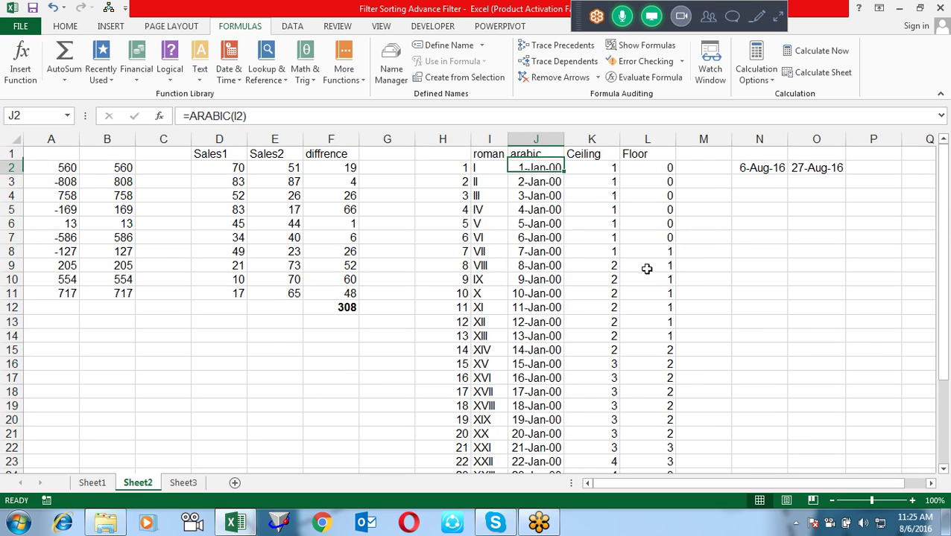
key(Right)
key(Right)
key(Right)
text(=te)
key(Tab)
key(Left)
key(Left)
key(Left)
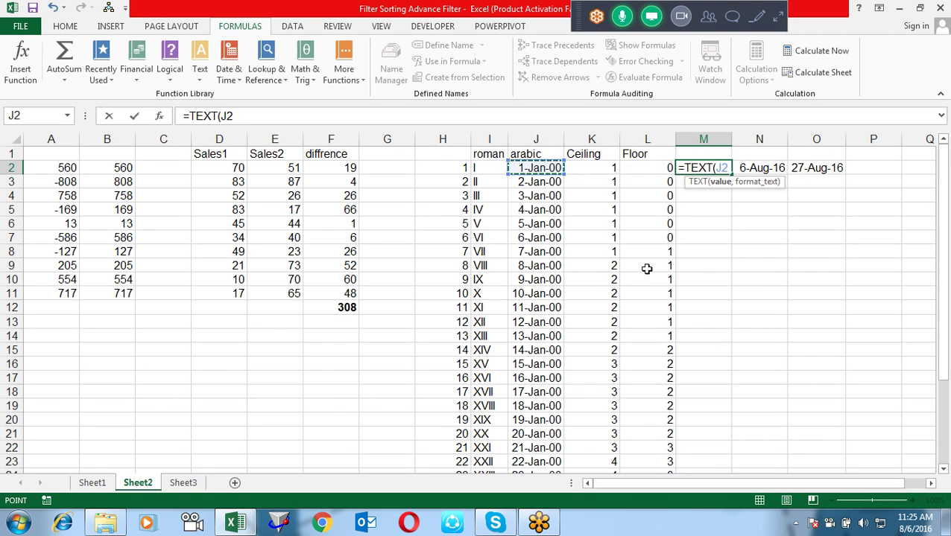
key(Return)
key(Return)
key(BackSpace)
key(BackSpace)
text(,)
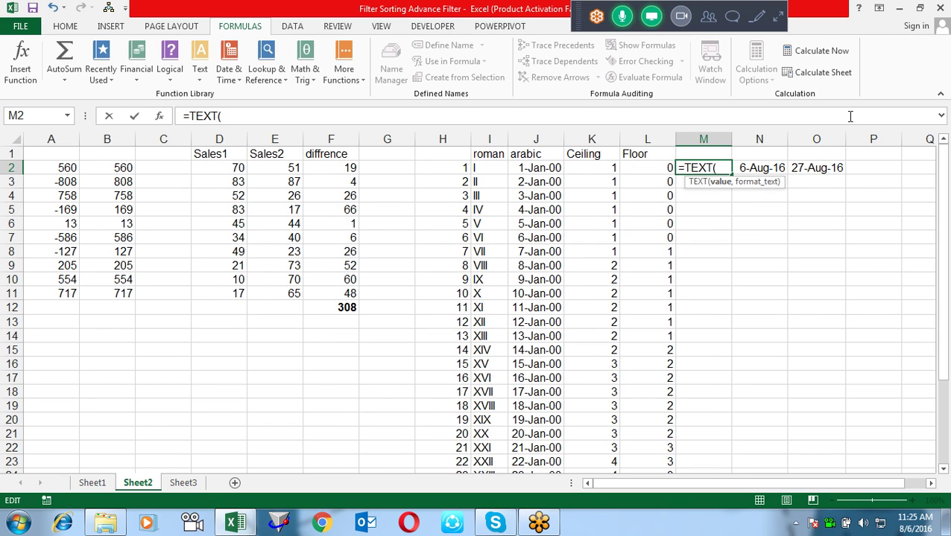
click(546, 171)
text(,)
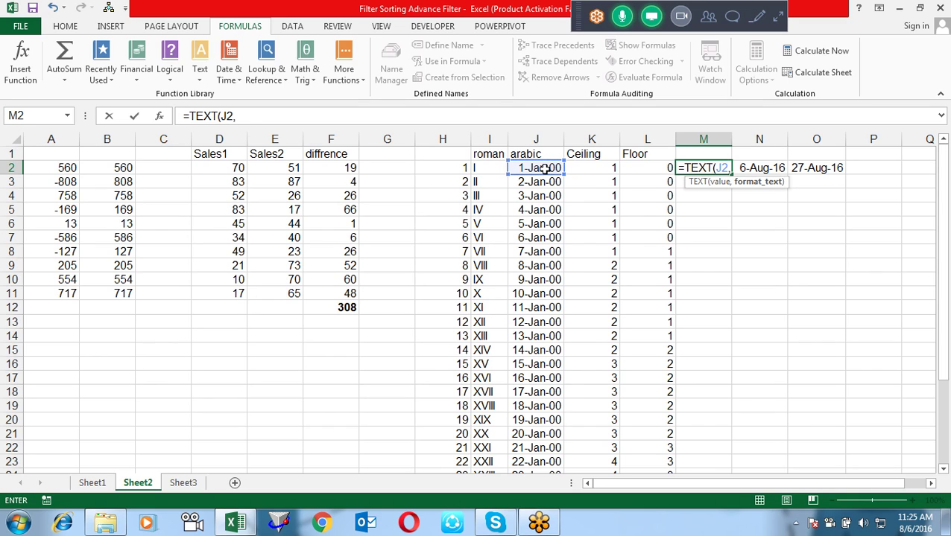
text("ddd")
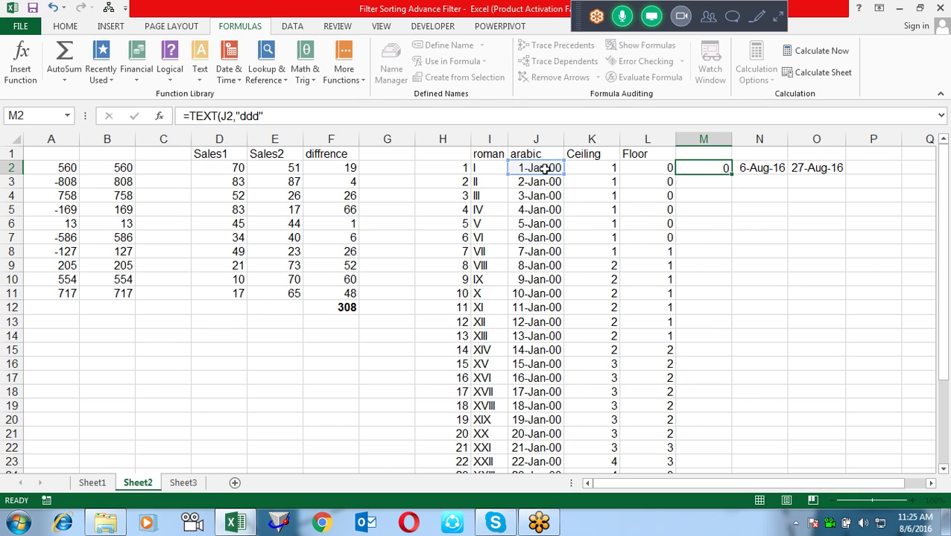
key(Return)
- Copy the weekday formula down column M and spot-check rows 8 and 15 against column J
key(Up)
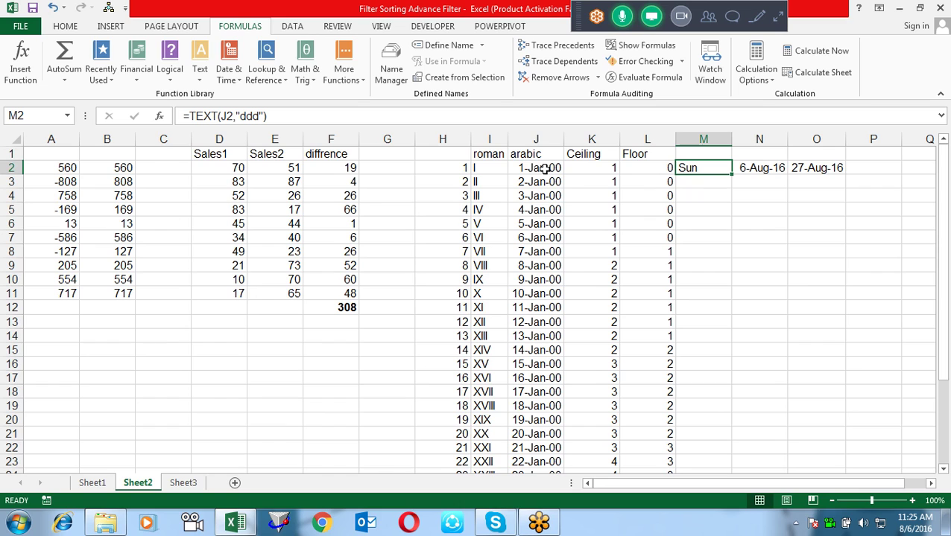
double_click(730, 176)
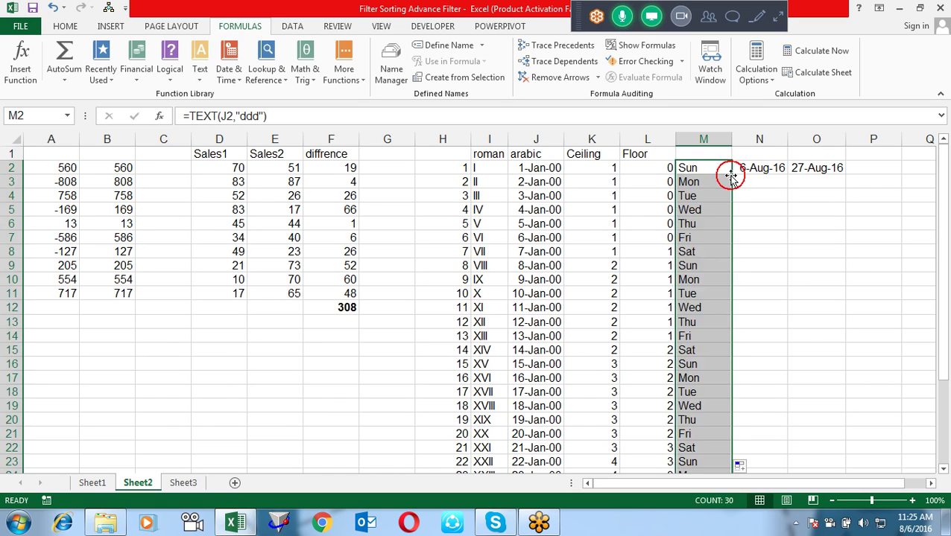
click(712, 251)
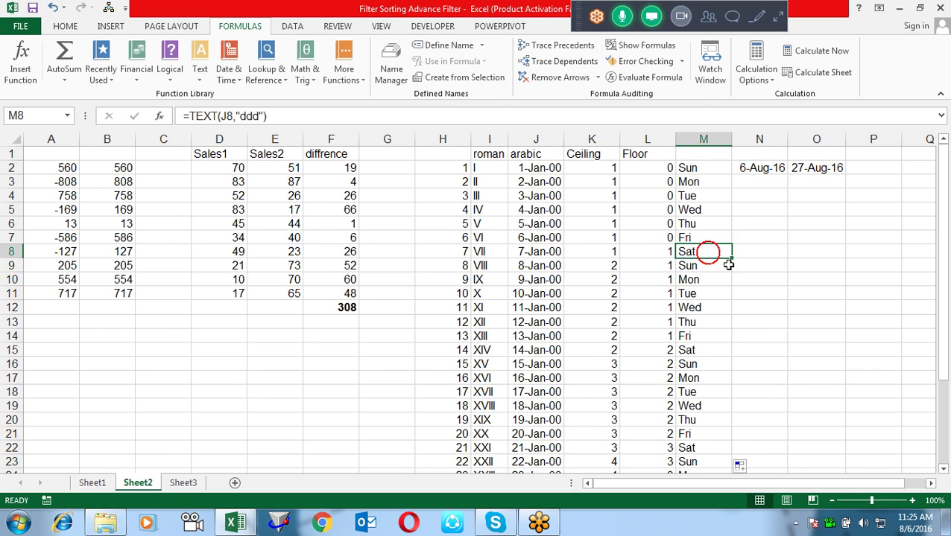
click(529, 252)
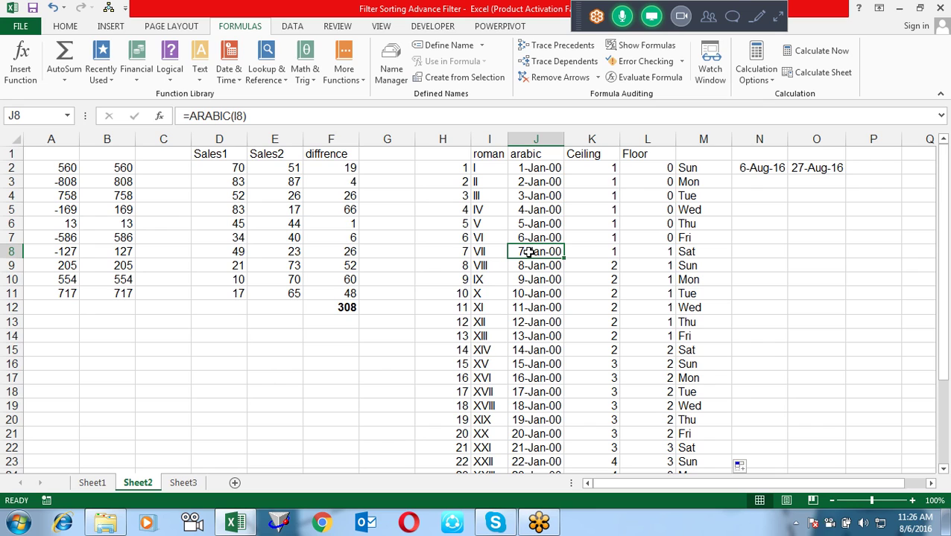
click(693, 252)
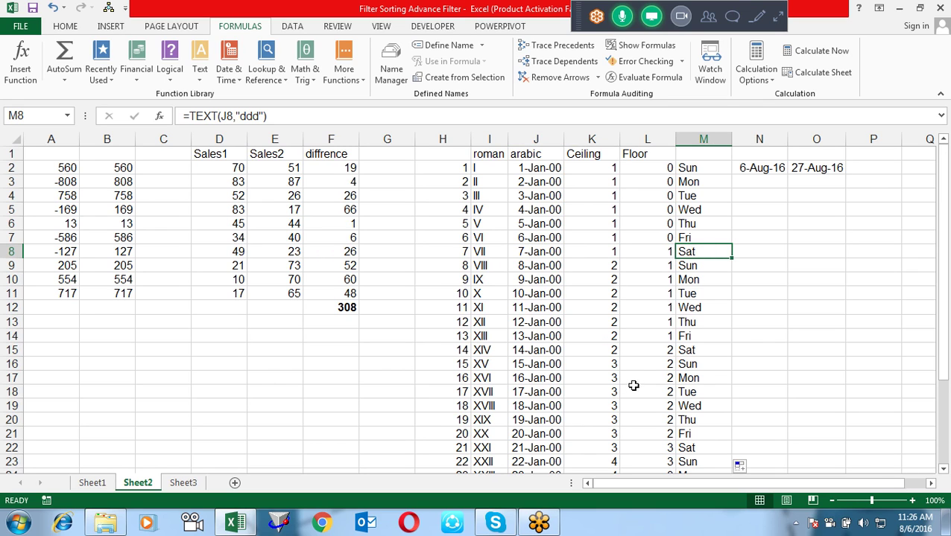
click(680, 349)
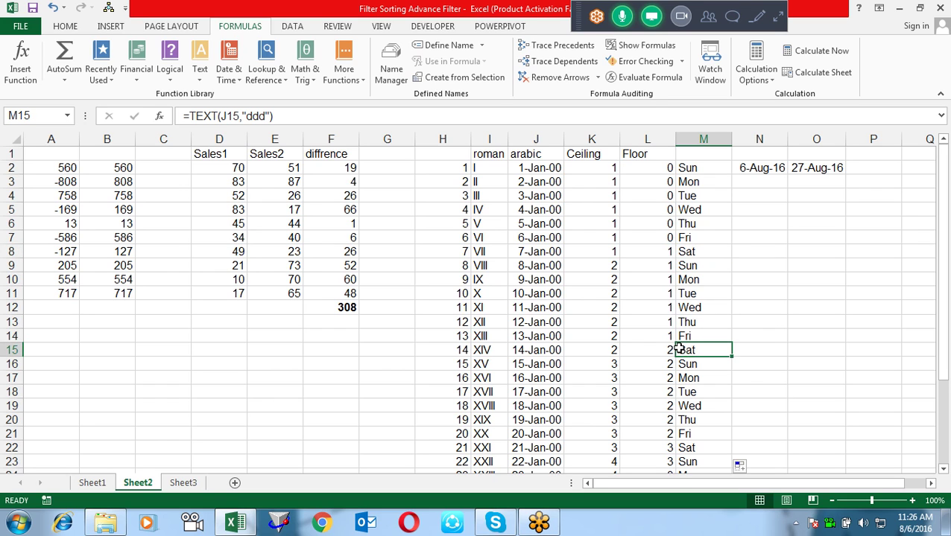
click(526, 341)
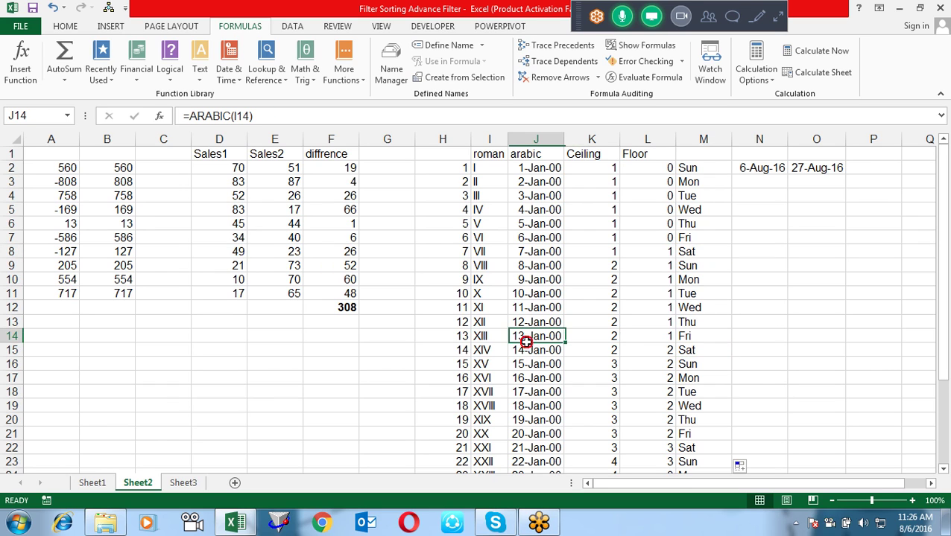
key(Down)
key(Down)
- Fill the last table row H31:M31 down to about row 207, continuing every series
key(Down)
key(Down)
key(Down)
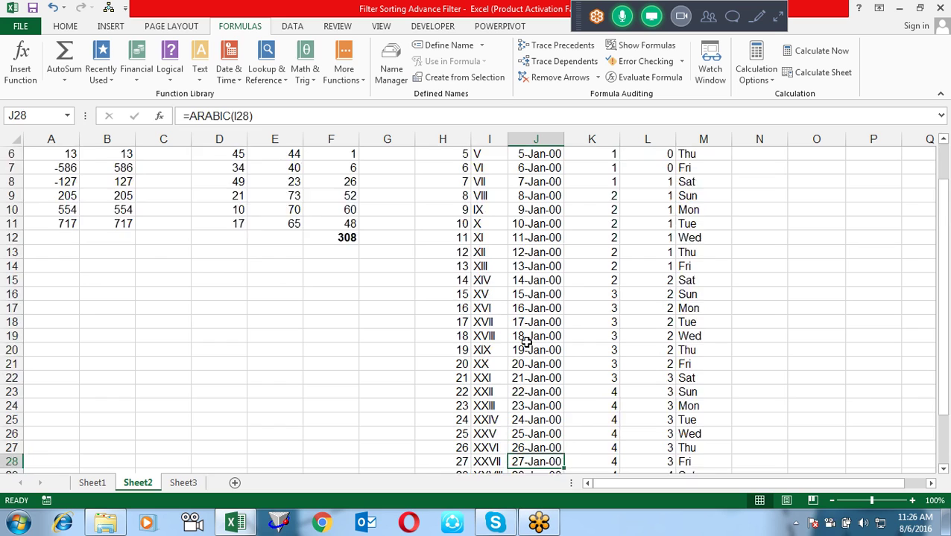
key(Down)
key(Down)
key(Down)
key(Up)
key(Up)
key(Left)
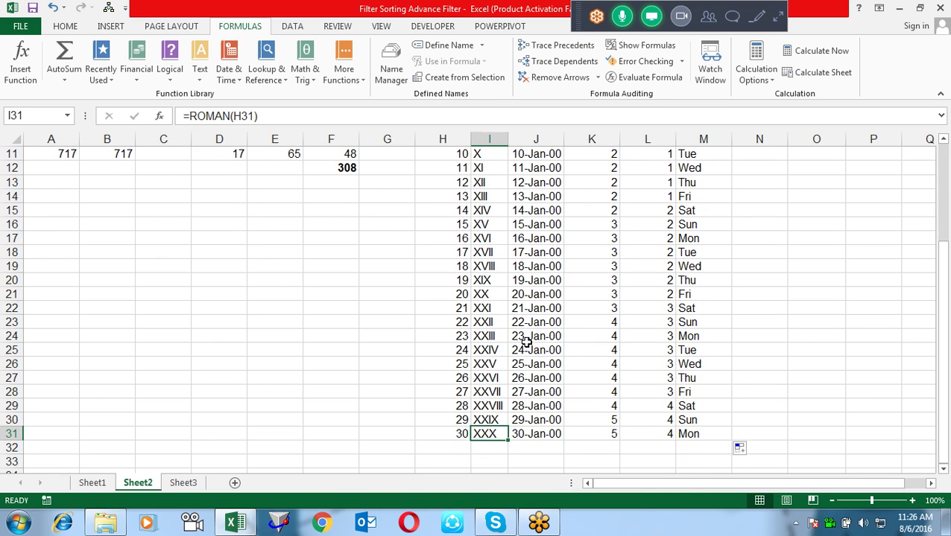
key(Left)
key(shift+Right)
key(shift+Right)
key(shift+Right)
key(shift+Right)
key(shift+Right)
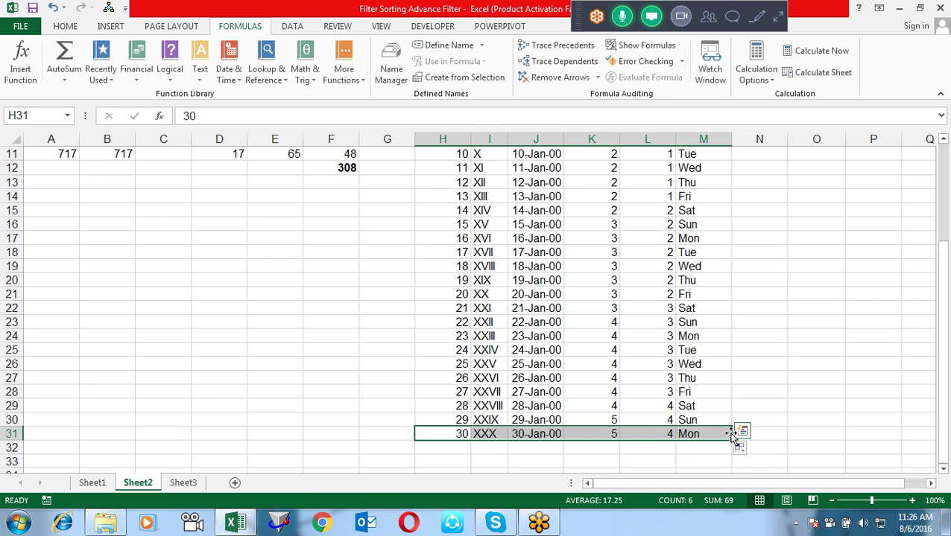
drag(733, 442, 732, 453)
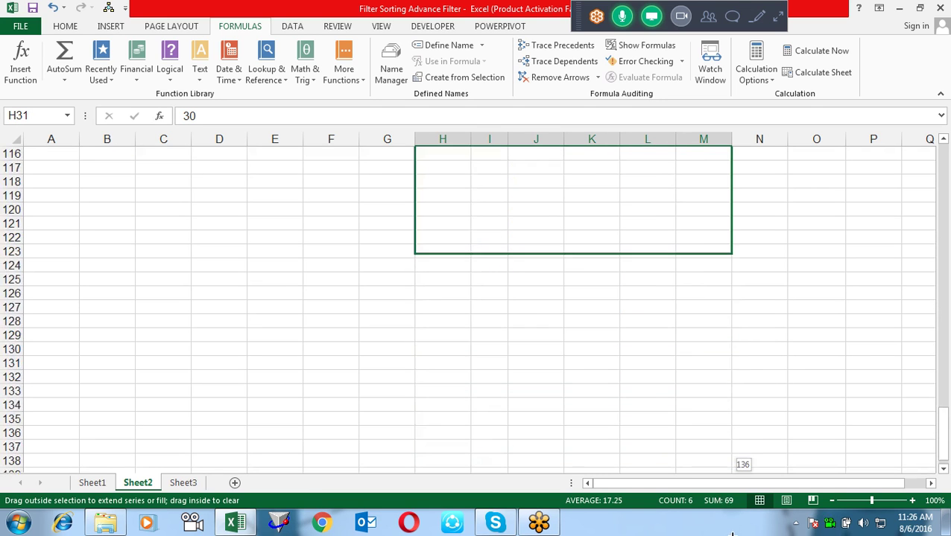
key(Up)
key(Up)
key(Up)
key(Up)
key(Down)
key(Down)
key(Down)
key(Down)
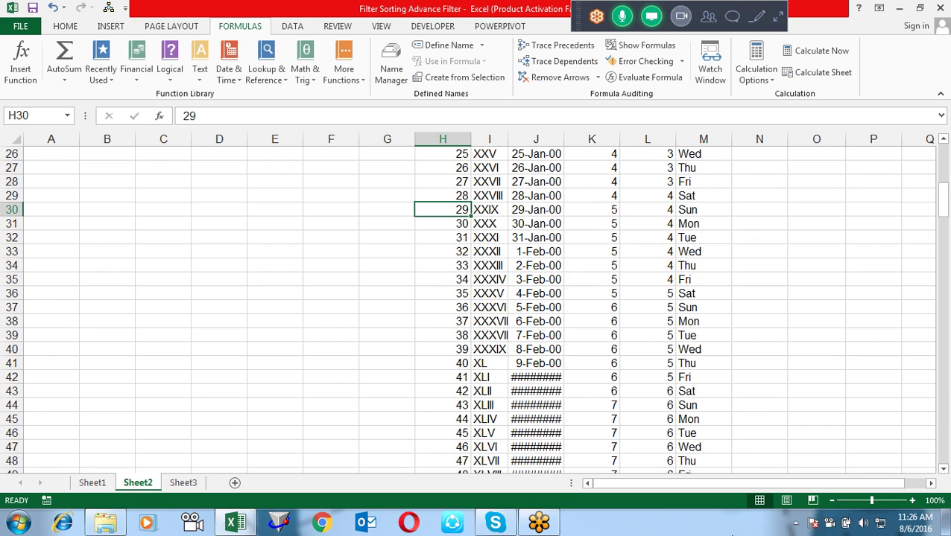
- Autofit column J so dates show in full, and inspect values in rows 33–39
double_click(564, 142)
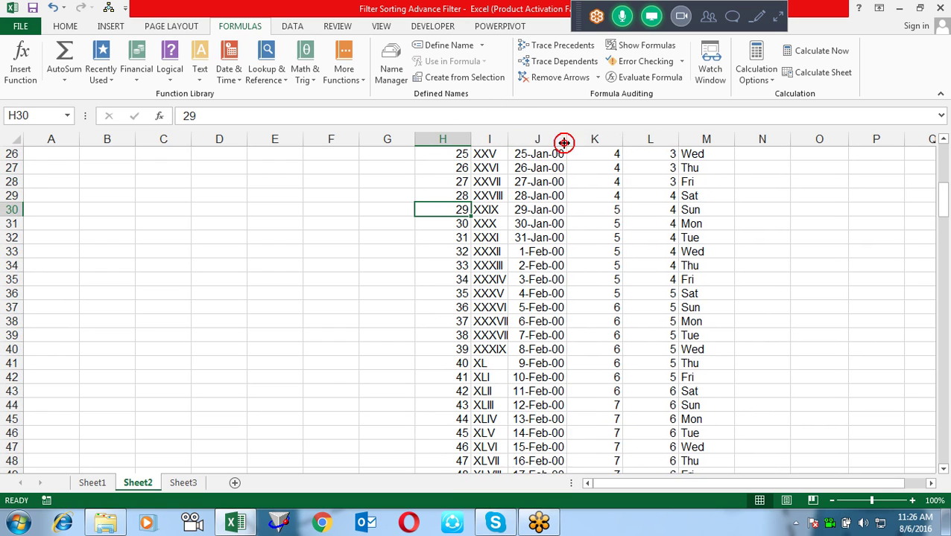
click(543, 249)
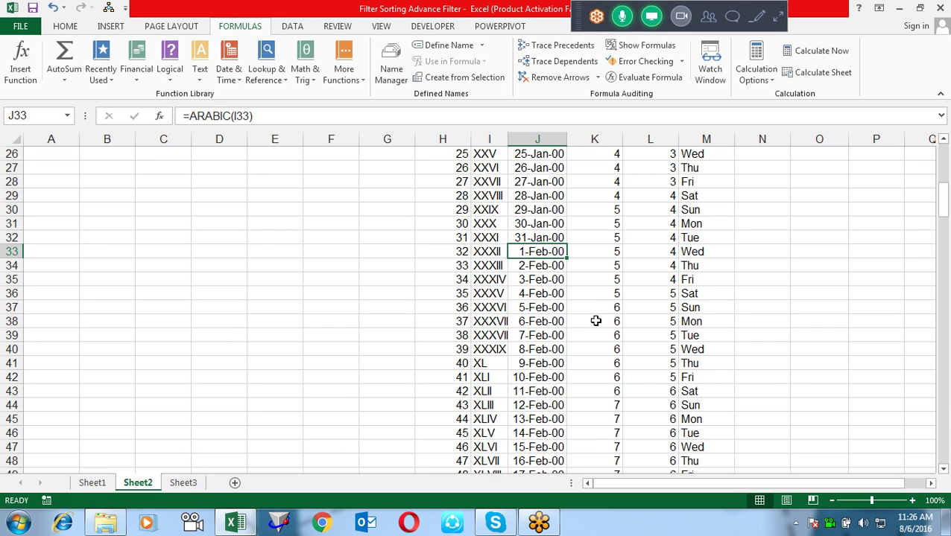
key(Left)
key(Left)
key(Right)
key(Right)
key(Down)
key(Down)
key(Down)
key(Down)
key(Down)
key(Down)
key(Down)
key(Up)
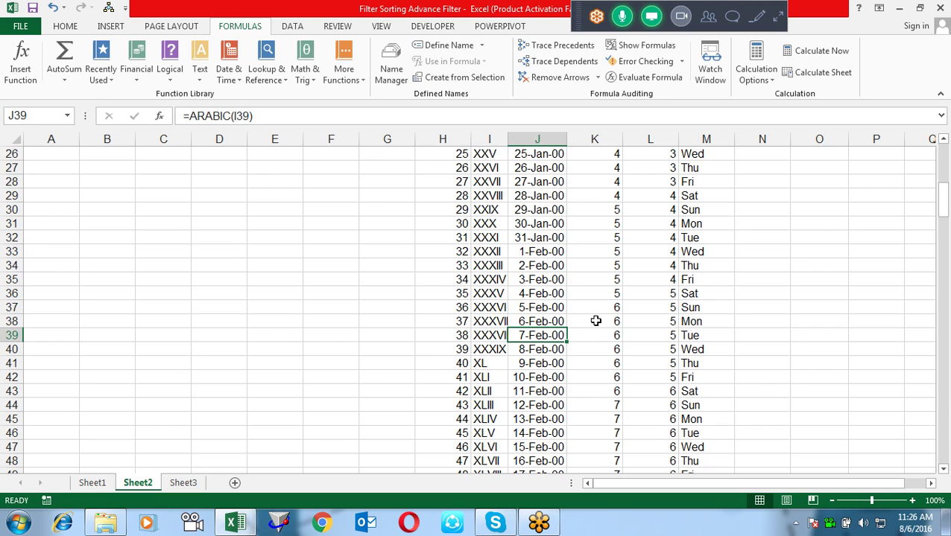
key(Left)
key(Left)
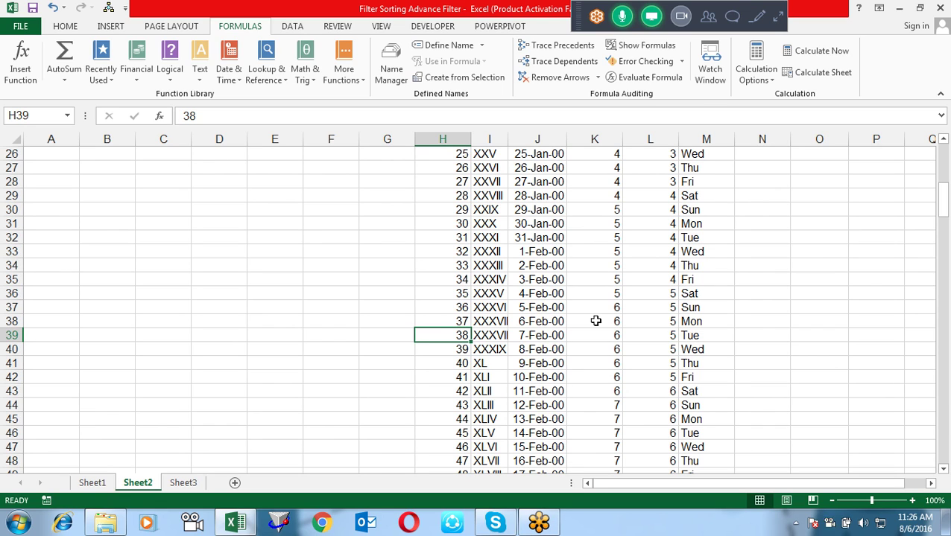
key(Right)
key(Right)
key(Right)
key(Right)
key(Right)
key(Left)
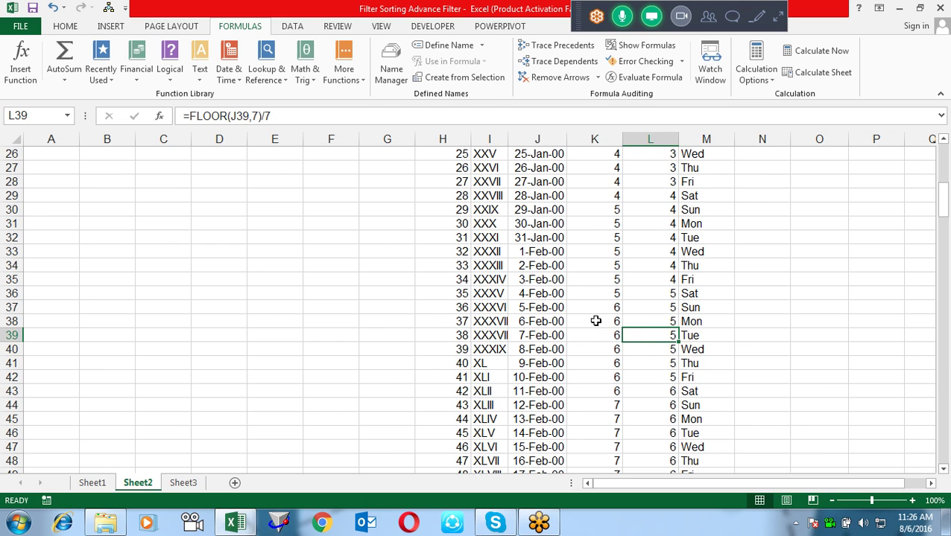
key(F2)
key(Escape)
- Remove the /7 from L2 so it reads =FLOOR(J2,7)
key(ctrl+Up)
key(Down)
key(F2)
key(BackSpace)
key(BackSpace)
key(Return)
key(Up)
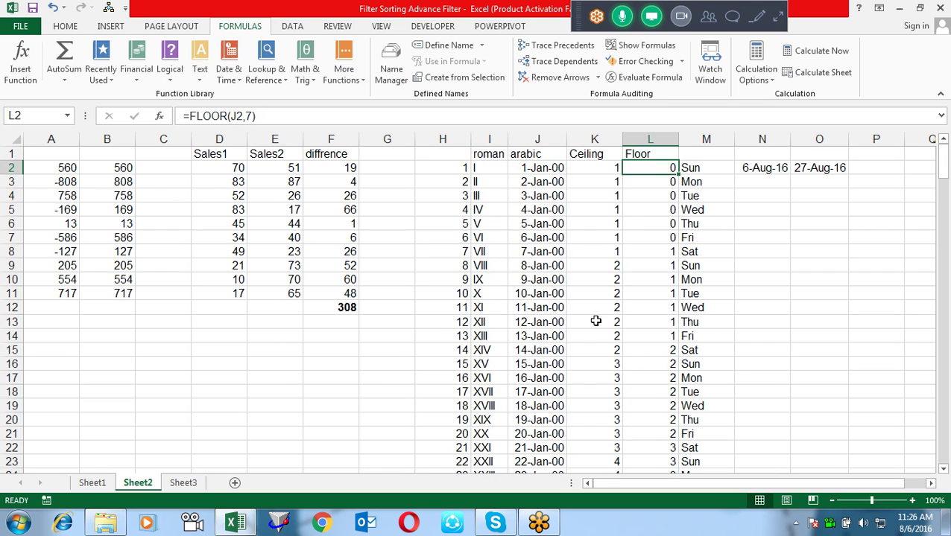
click(678, 176)
double_click(678, 176)
click(658, 225)
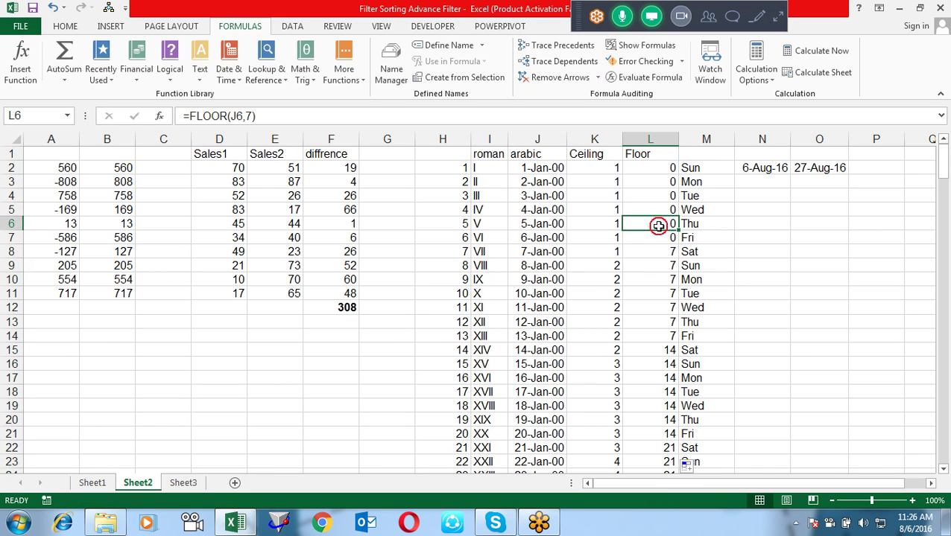
key(Down)
key(Down)
key(Down)
key(Down)
key(Down)
key(Down)
key(Down)
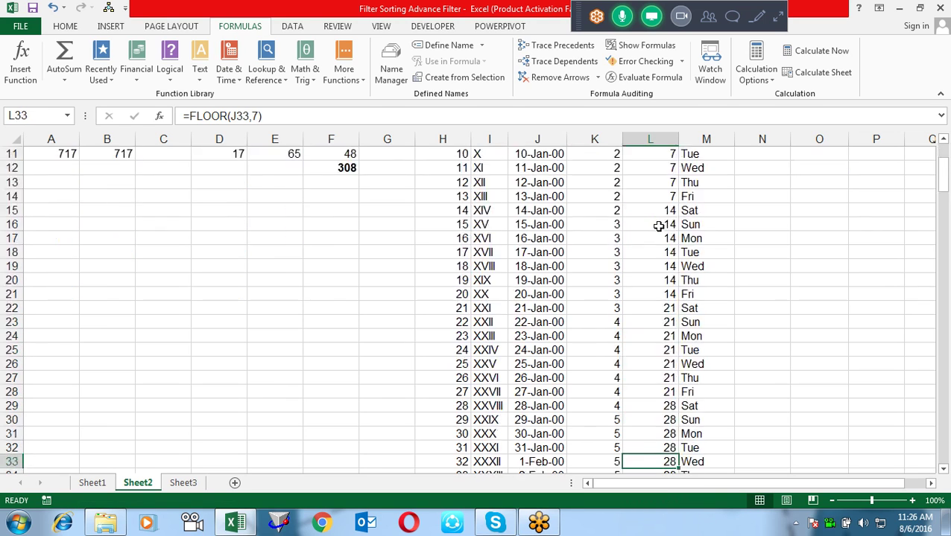
key(Down)
key(Down)
key(Down)
key(Up)
key(Down)
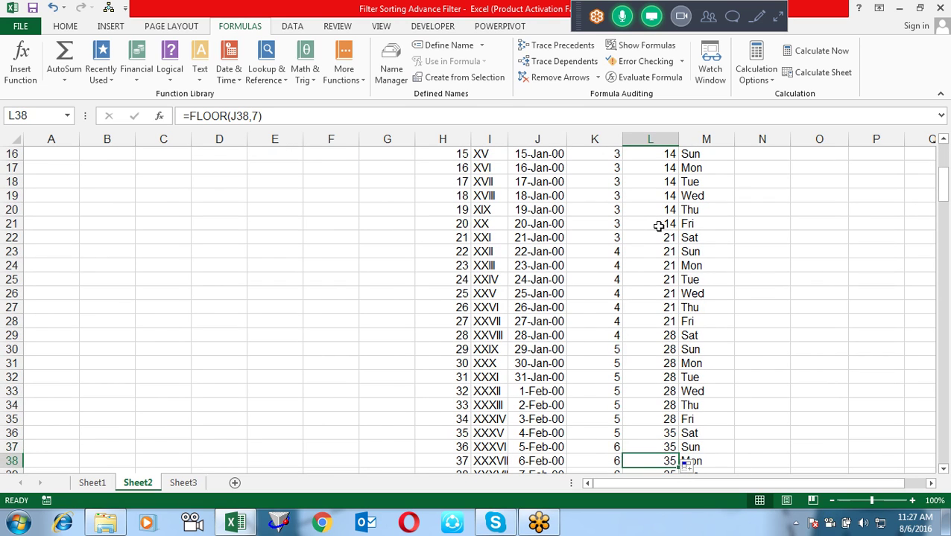
key(Up)
key(Up)
key(Up)
key(Up)
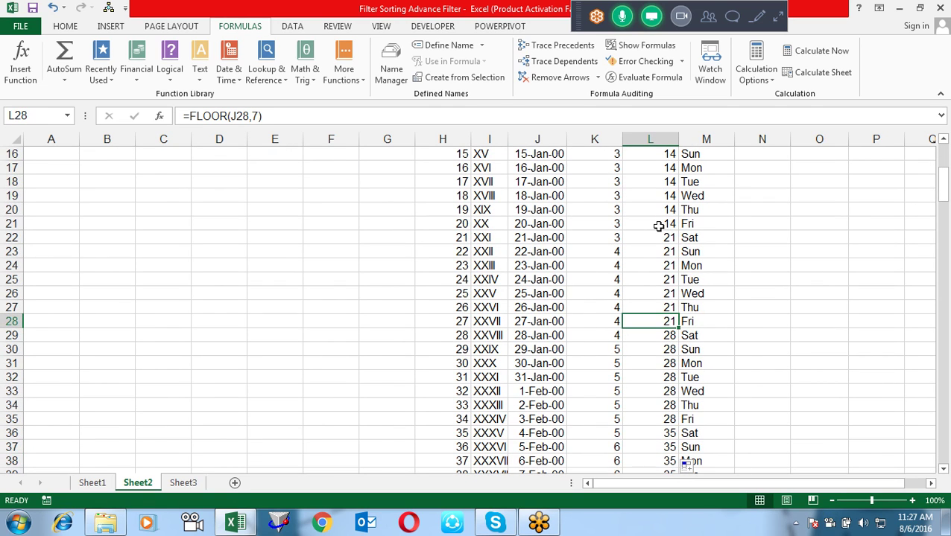
key(Down)
key(Down)
key(Down)
key(Down)
key(Down)
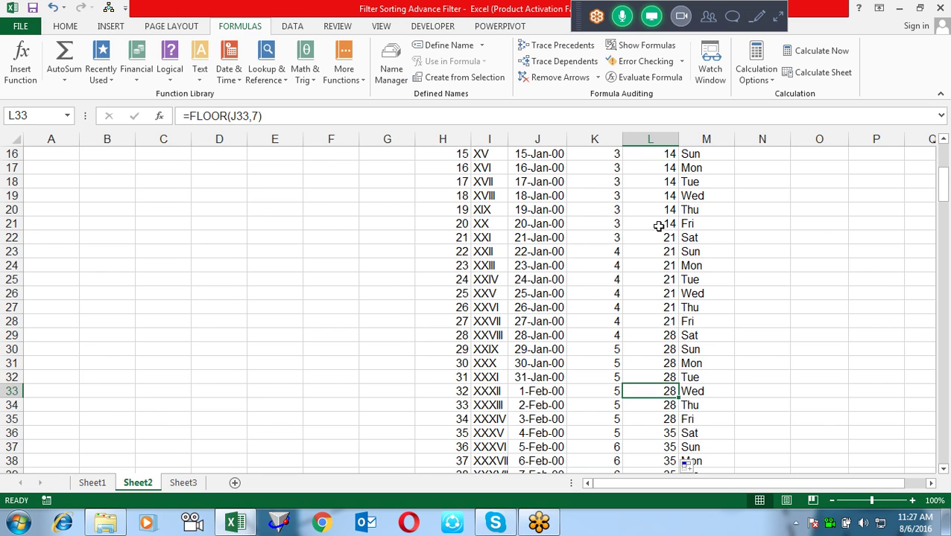
key(Down)
key(Down)
key(Down)
key(Down)
key(Down)
key(Down)
key(Down)
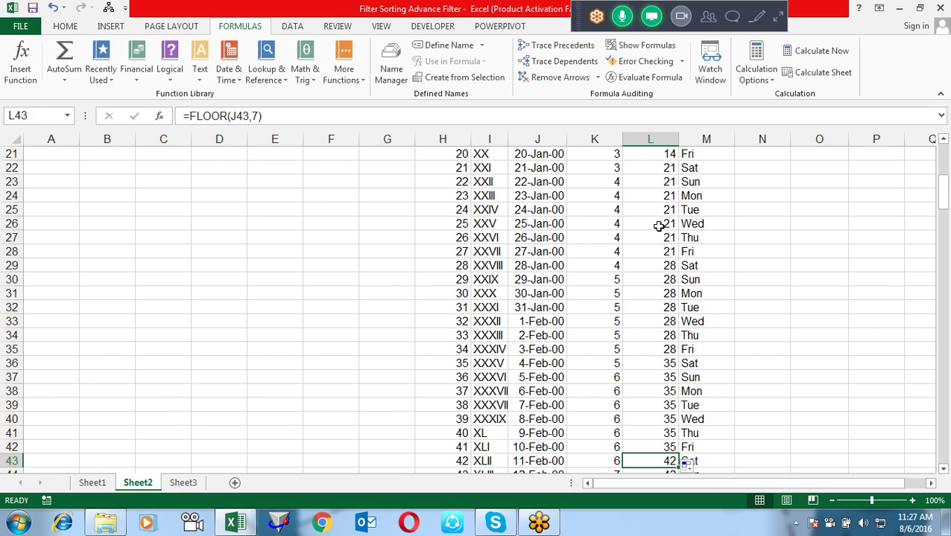
key(Down)
key(Down)
key(Down)
key(Down)
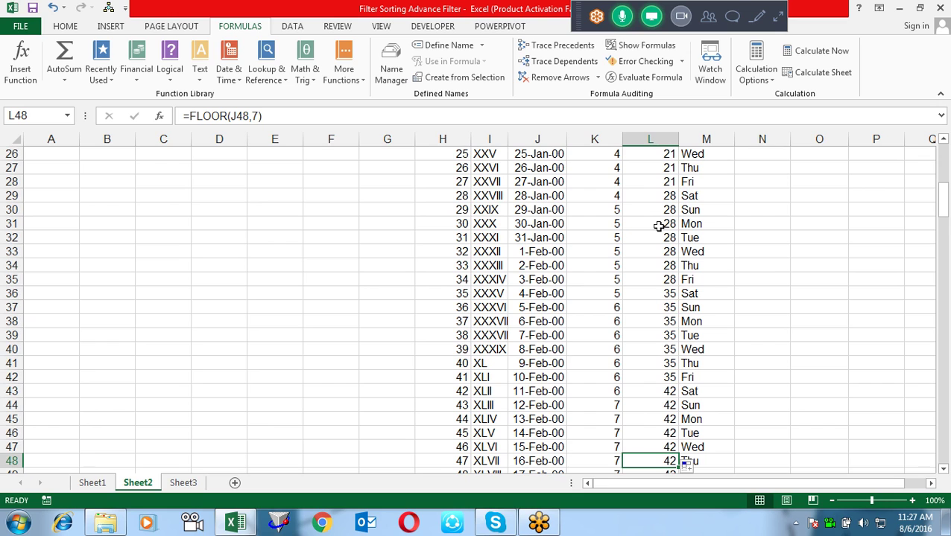
key(Down)
key(Down)
key(Up)
key(Up)
key(Up)
key(Up)
key(Left)
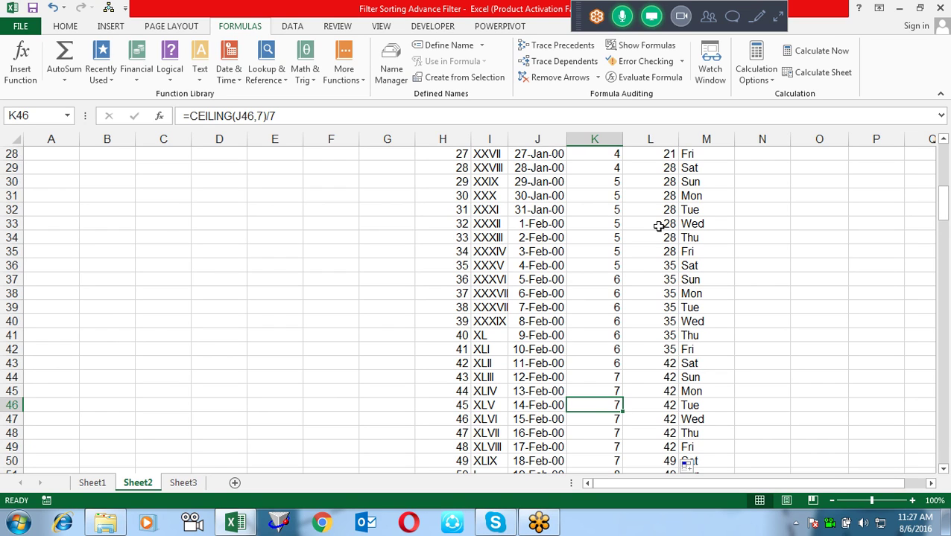
key(Left)
key(Left)
key(Left)
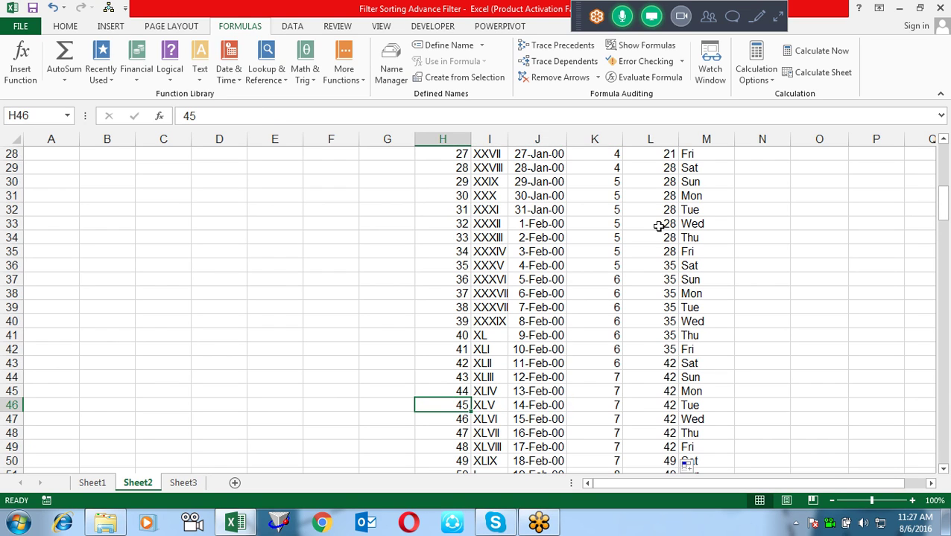
key(Right)
key(Right)
key(Left)
key(Left)
key(Right)
key(Right)
key(Right)
key(Right)
key(Up)
key(Up)
key(Up)
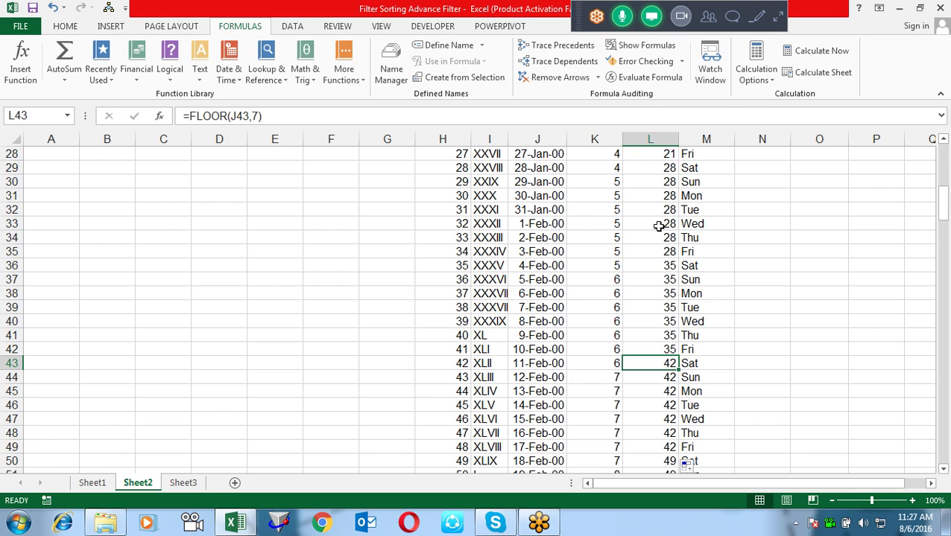
key(Left)
key(Left)
key(Left)
key(Left)
key(Right)
key(Right)
key(Right)
key(Right)
key(Right)
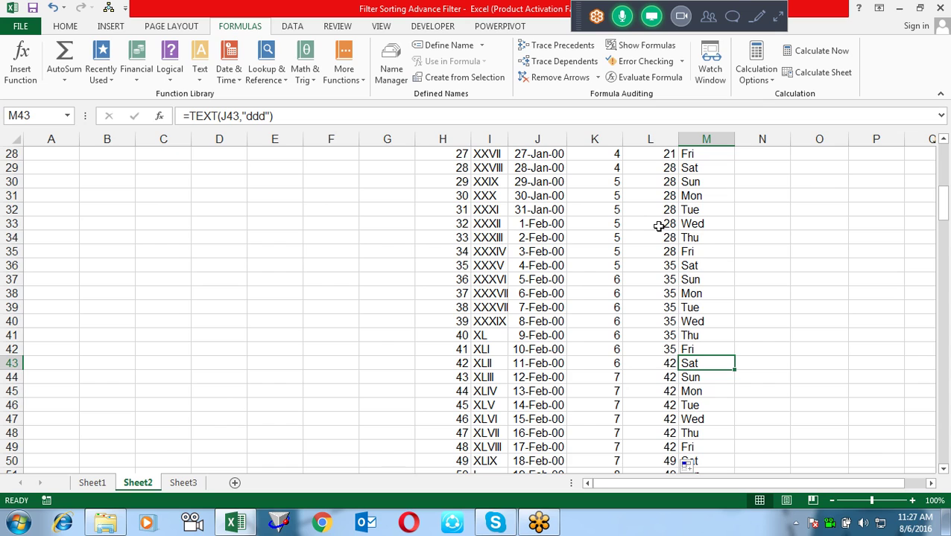
key(Left)
key(Left)
key(Left)
key(Left)
key(Left)
key(Down)
key(Down)
key(Down)
key(Down)
key(Up)
key(Right)
key(Right)
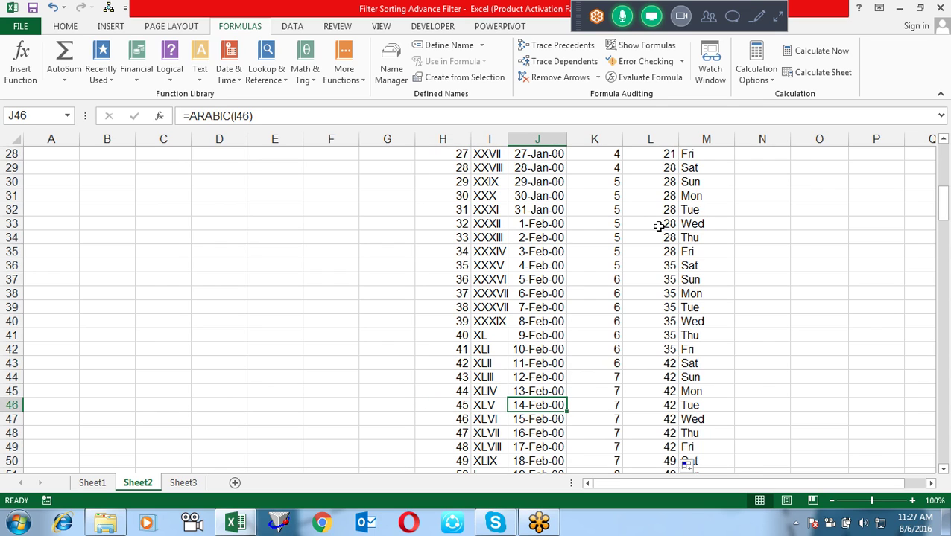
key(Up)
key(Up)
key(Up)
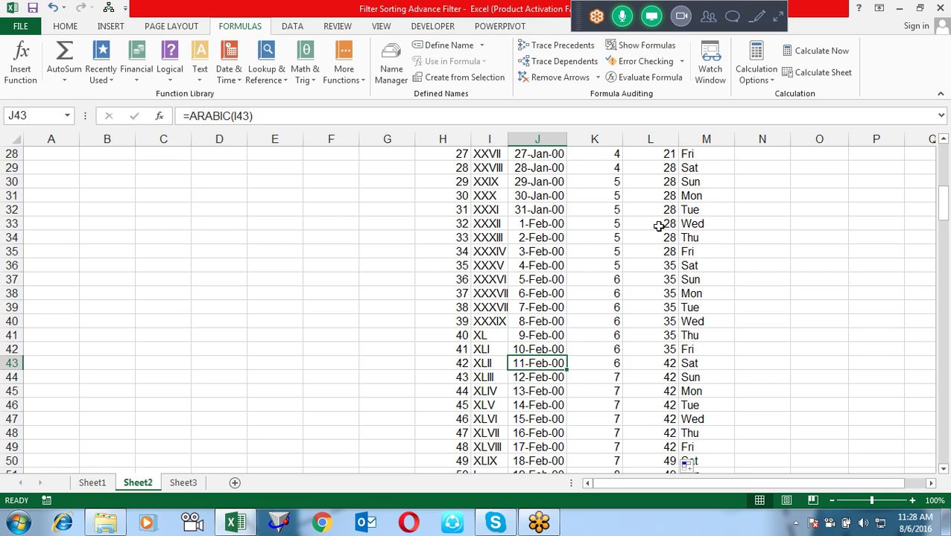
key(Up)
key(Up)
key(Up)
key(Up)
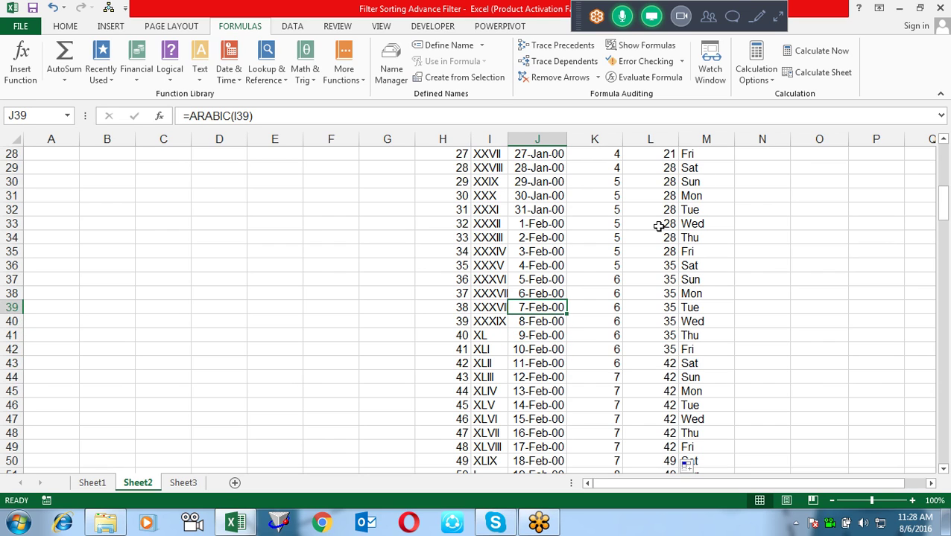
key(Left)
key(Left)
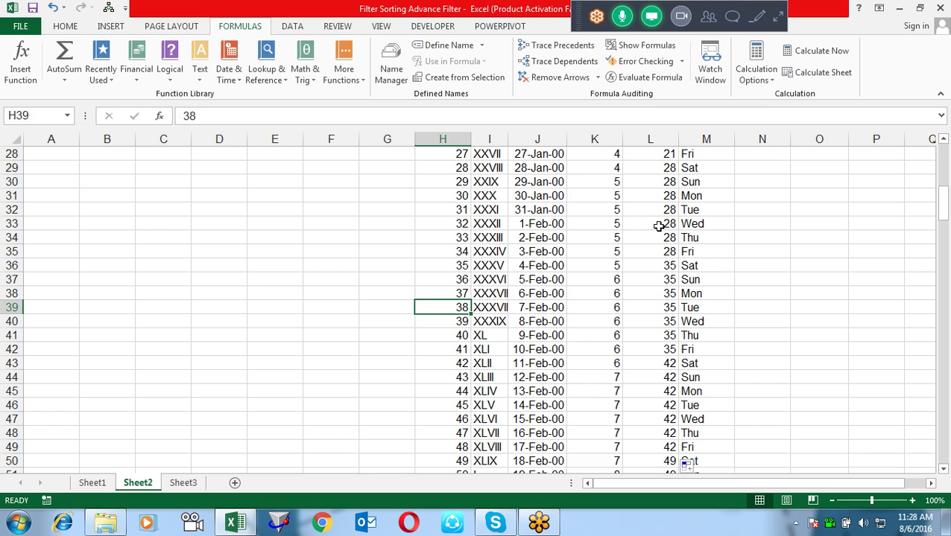
key(Right)
key(Right)
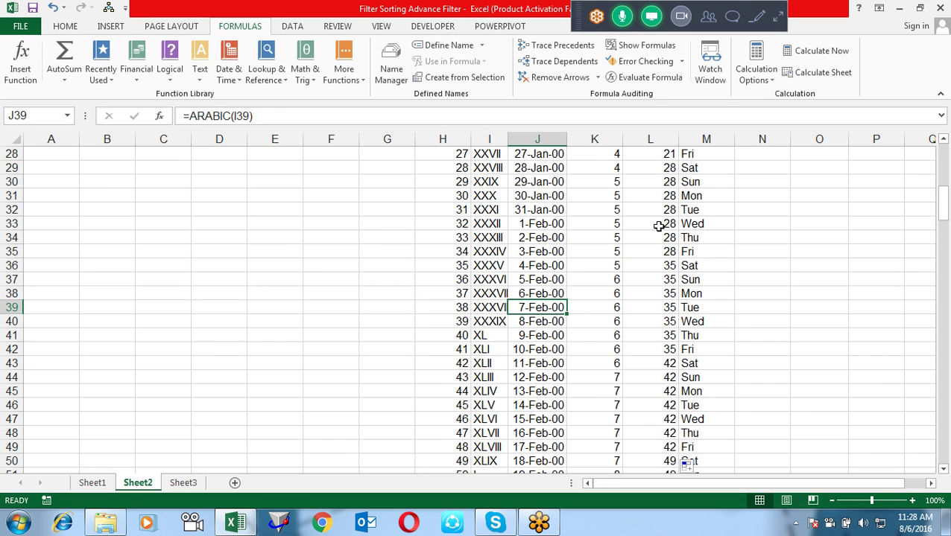
key(Right)
key(Right)
key(Left)
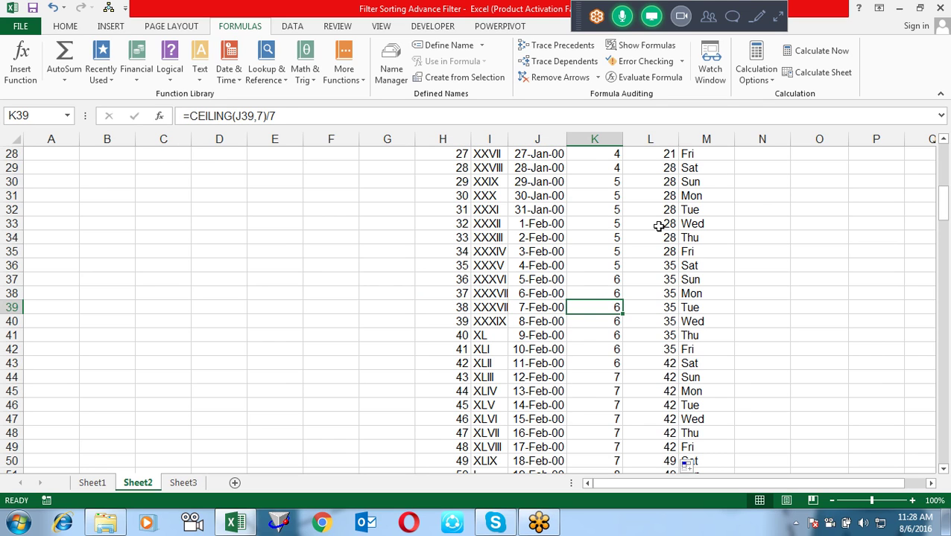
key(Right)
key(Left)
key(Right)
key(Up)
key(Up)
key(Up)
key(Up)
key(Down)
key(Left)
key(Left)
key(Right)
key(Right)
key(Right)
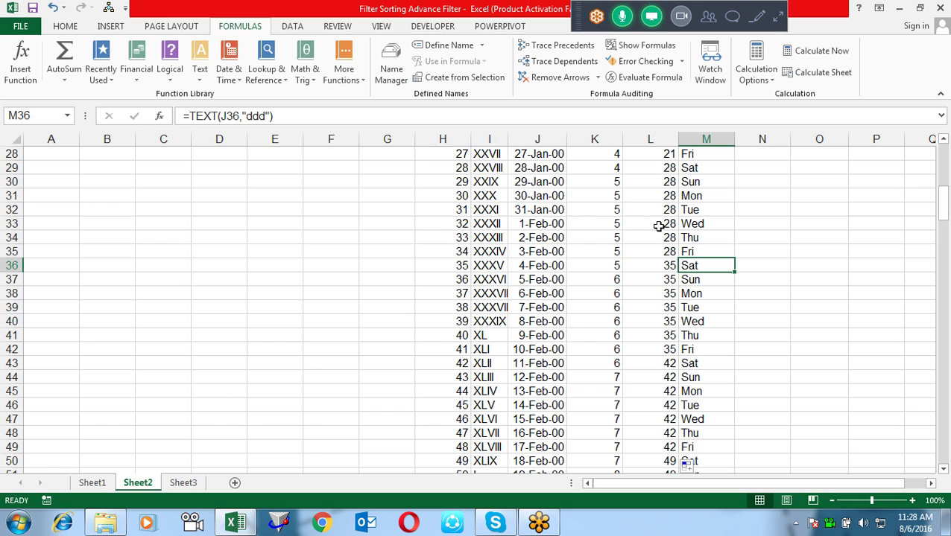
key(Left)
key(Left)
key(Right)
key(Down)
key(Down)
key(Down)
key(Down)
key(Down)
key(Up)
key(Up)
key(Up)
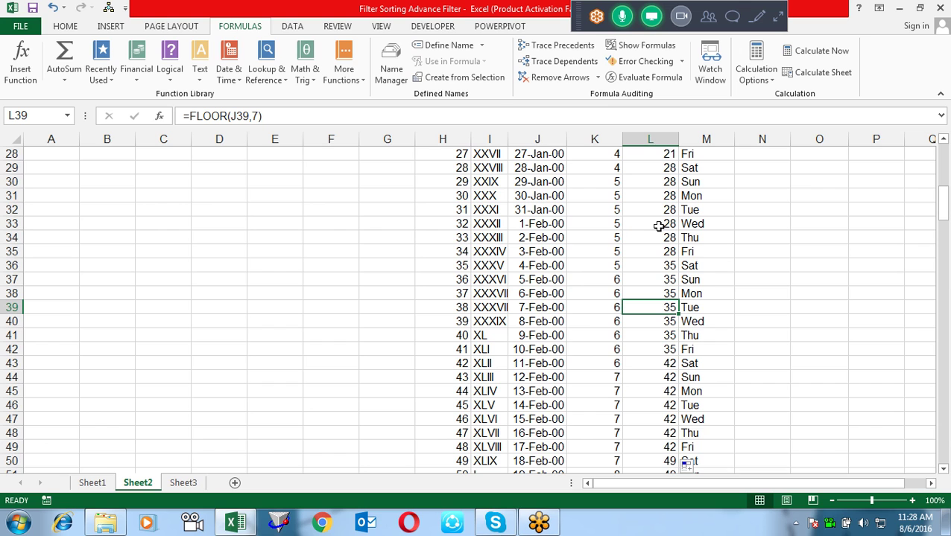
key(Right)
key(Right)
key(Left)
key(Right)
key(ctrl+Up)
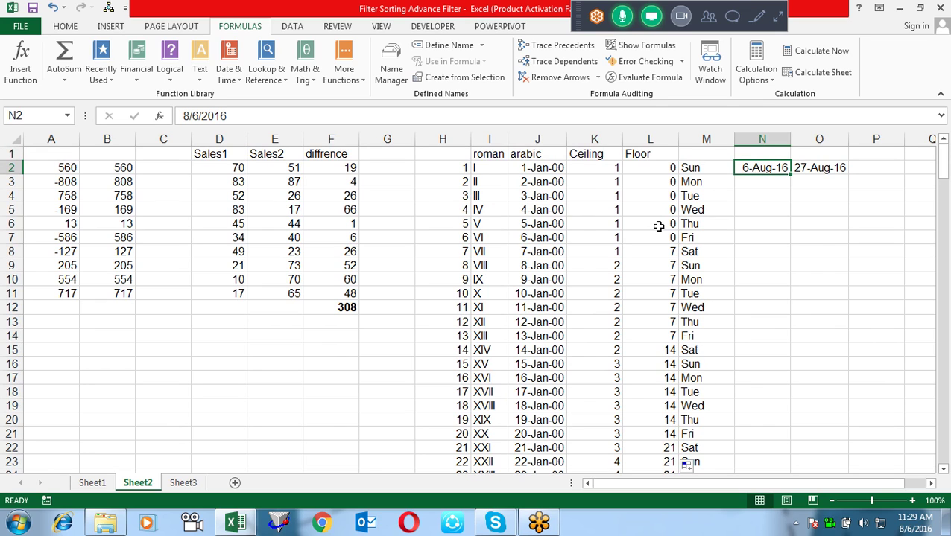
key(Right)
key(Right)
key(Left)
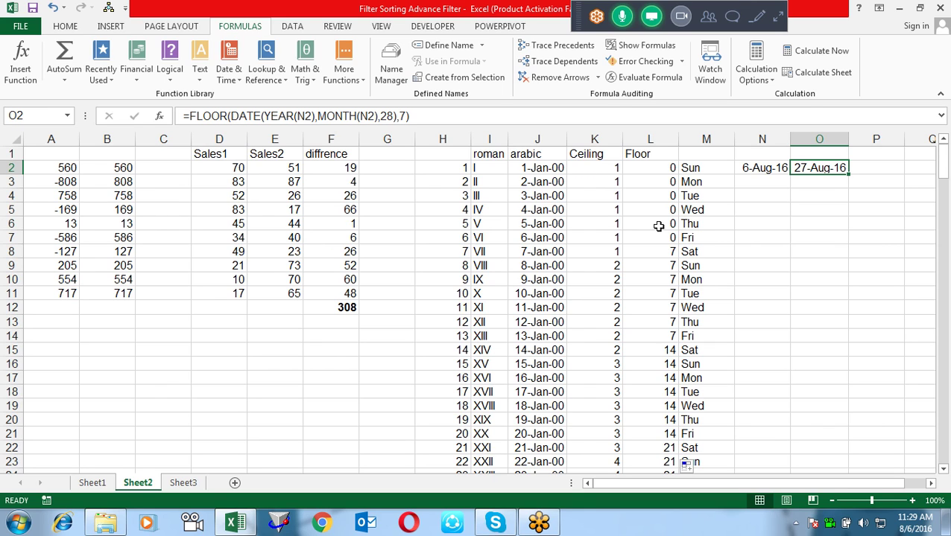
key(F2)
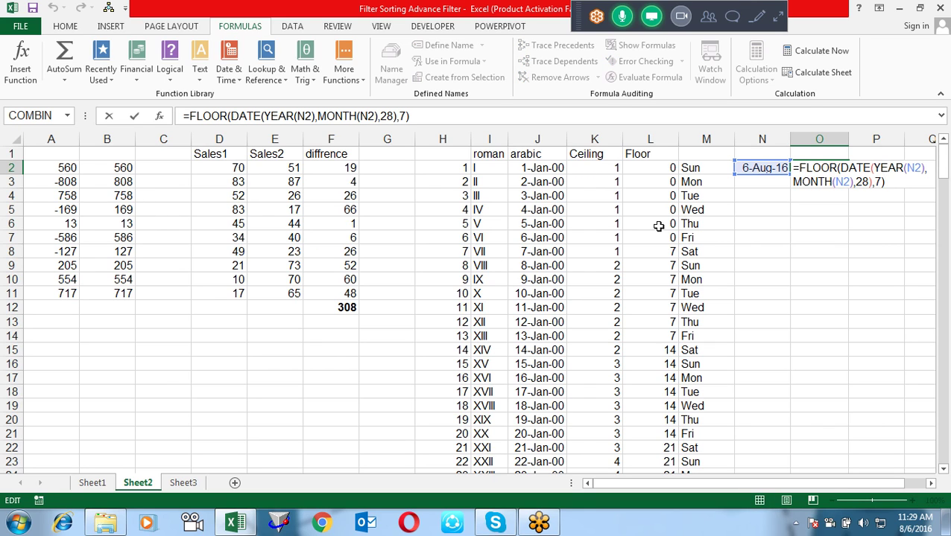
key(Escape)
key(F2)
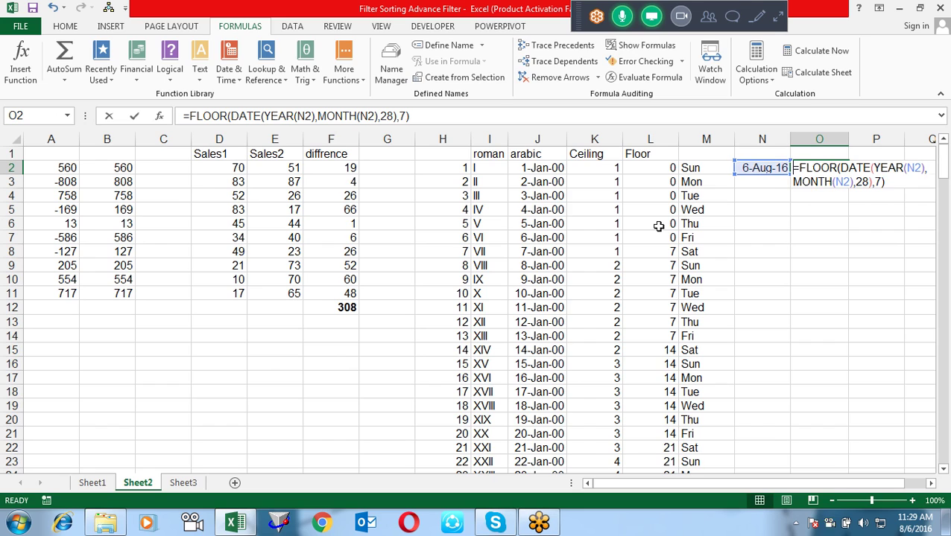
text(+1)
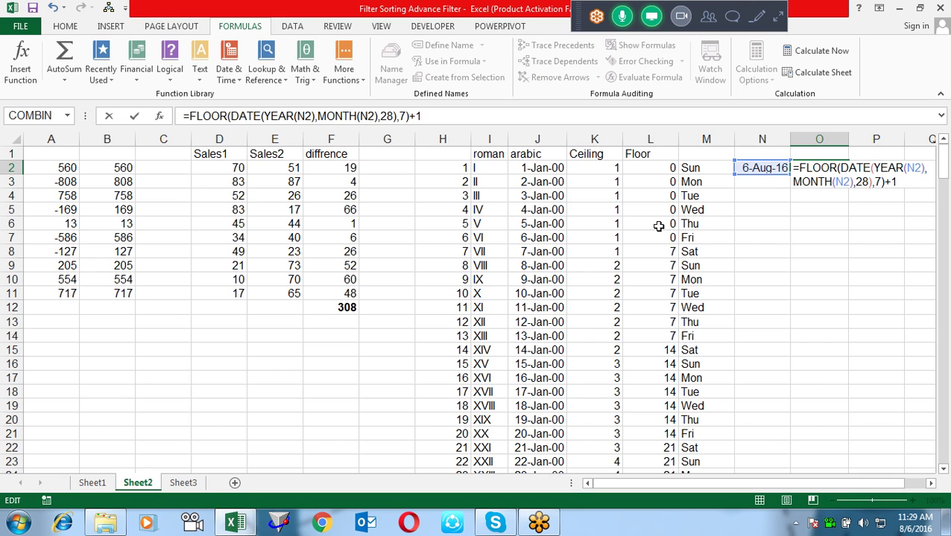
key(Return)
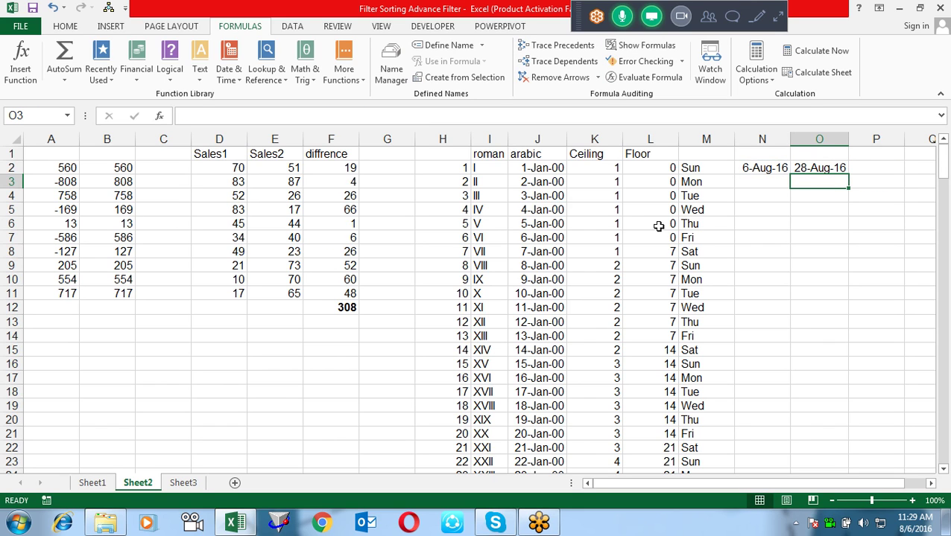
key(Up)
key(F2)
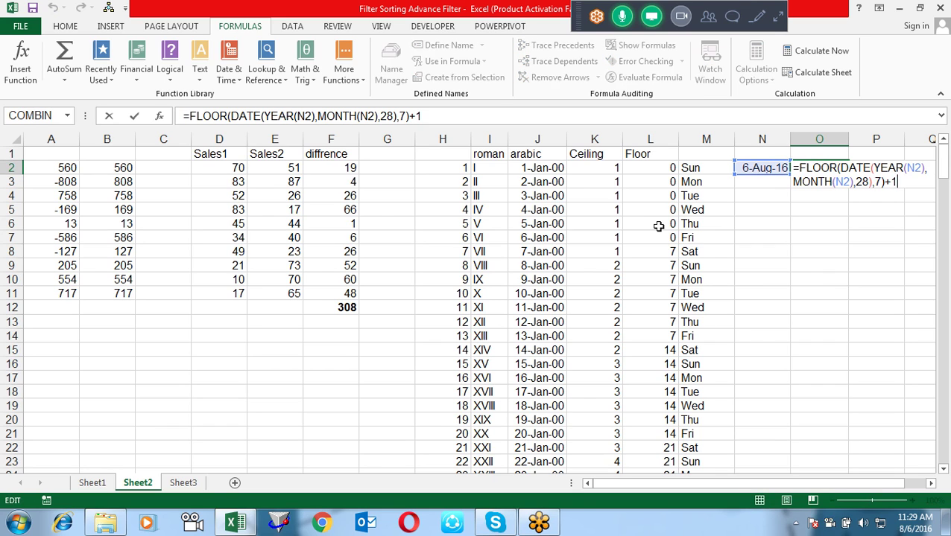
key(BackSpace)
key(BackSpace)
key(Return)
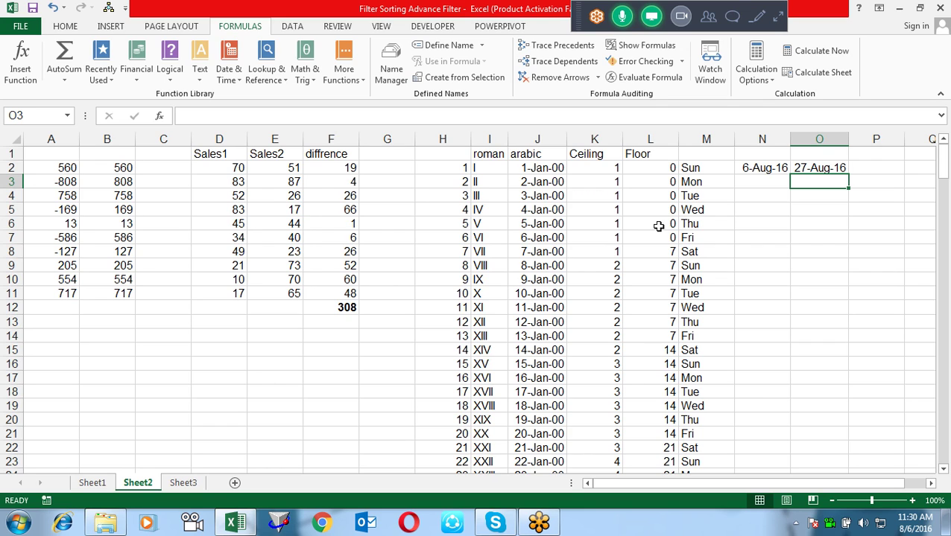
key(Up)
key(Up)
key(Down)
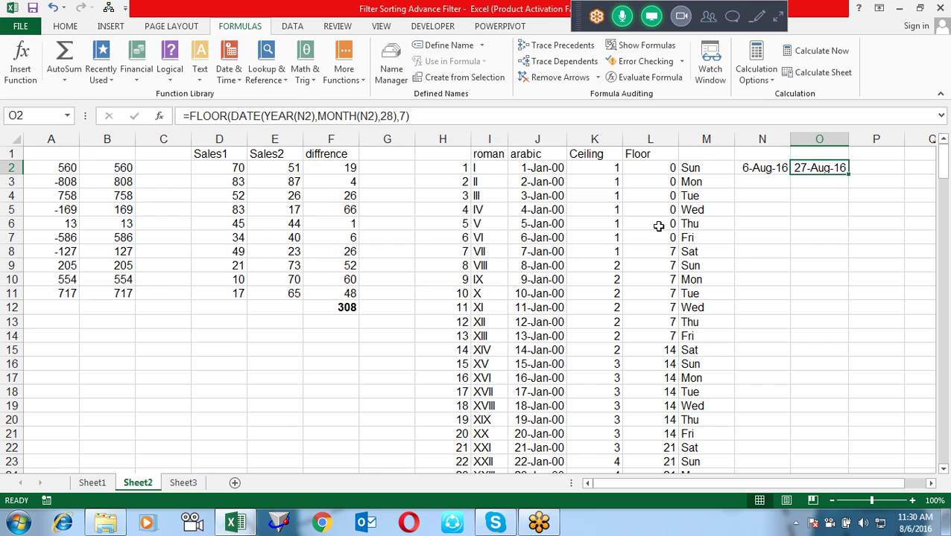
key(Left)
key(Left)
key(Left)
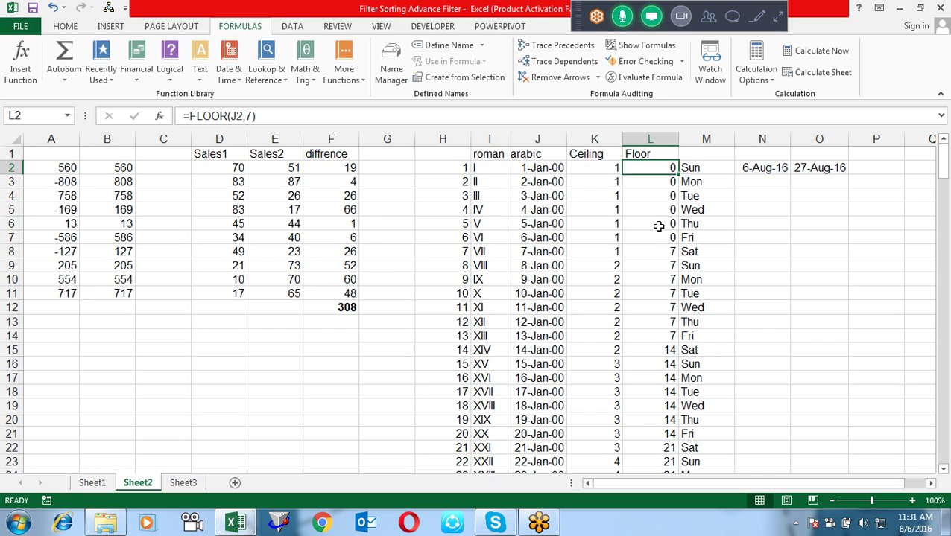
- Review row 2's formulas and reconfirm O2's =FLOOR(DATE(YEAR(N2),MONTH(N2),28),7) returning 27-Aug-16
key(Left)
key(Left)
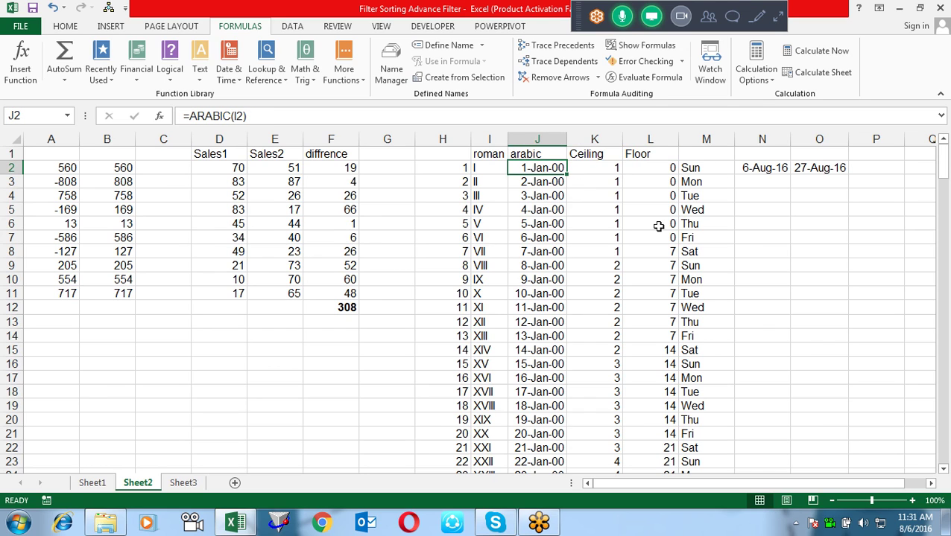
key(Right)
key(Right)
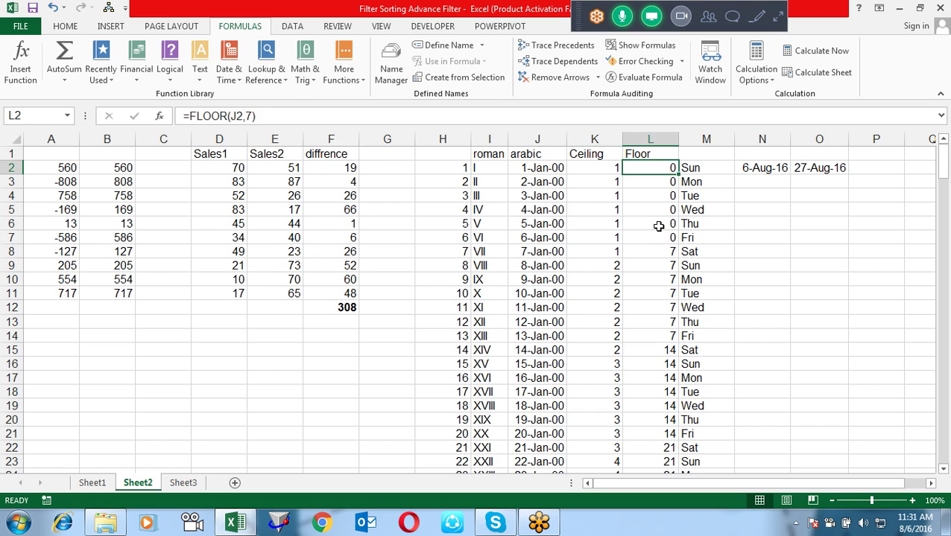
key(Right)
key(Right)
key(Right)
key(Right)
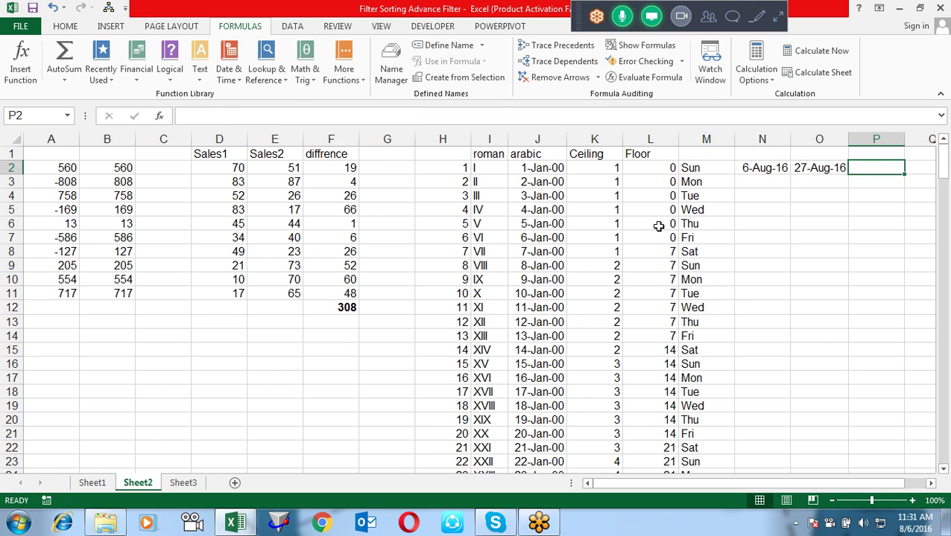
key(Right)
key(Right)
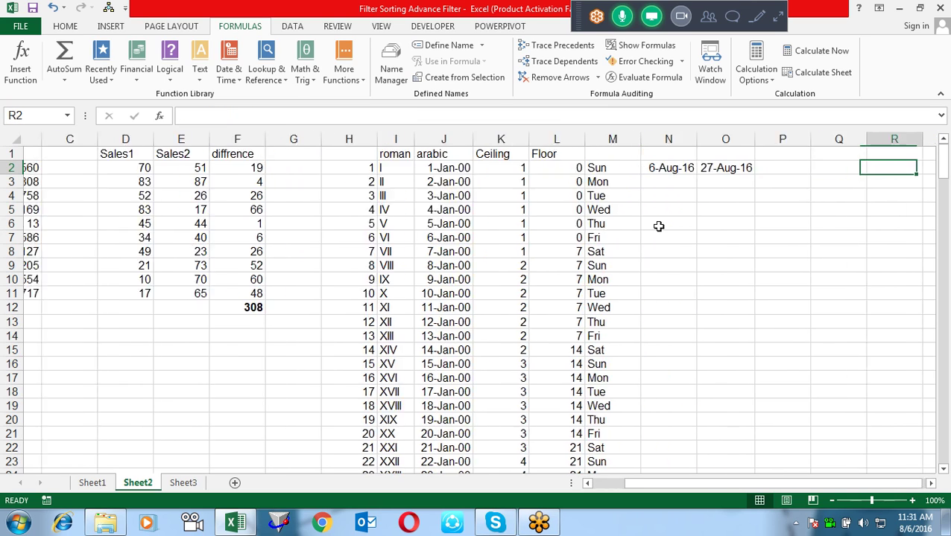
key(Left)
key(Left)
key(Left)
key(F2)
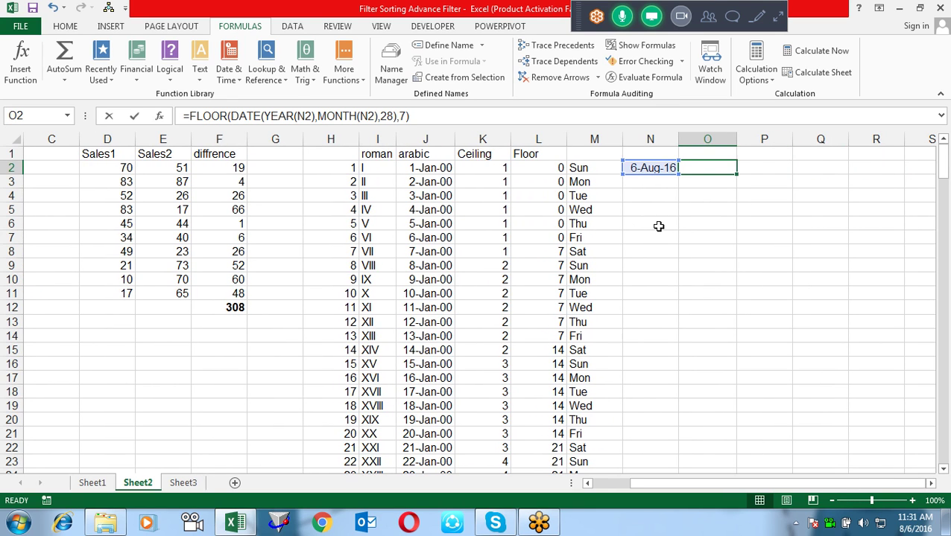
key(Escape)
key(Left)
key(F2)
key(Escape)
key(Right)
key(F2)
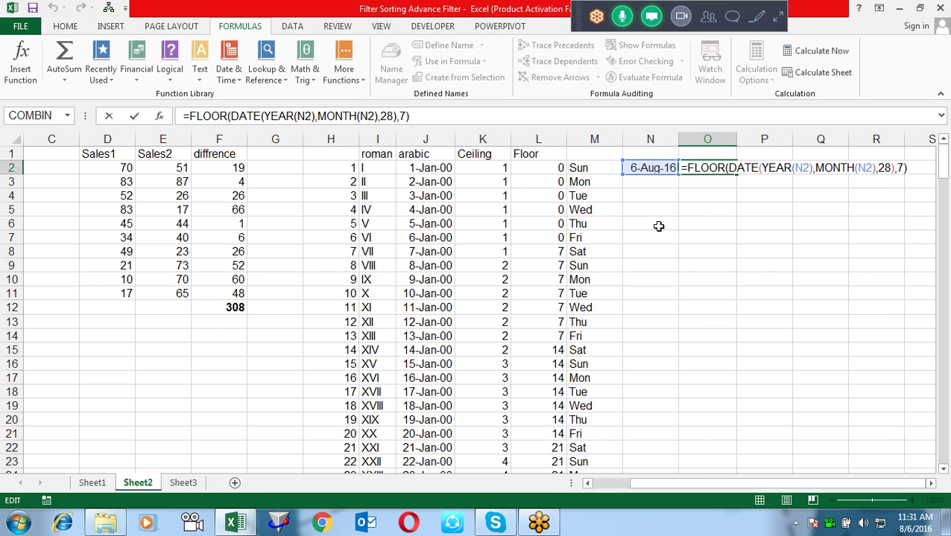
key(ctrl+Return)
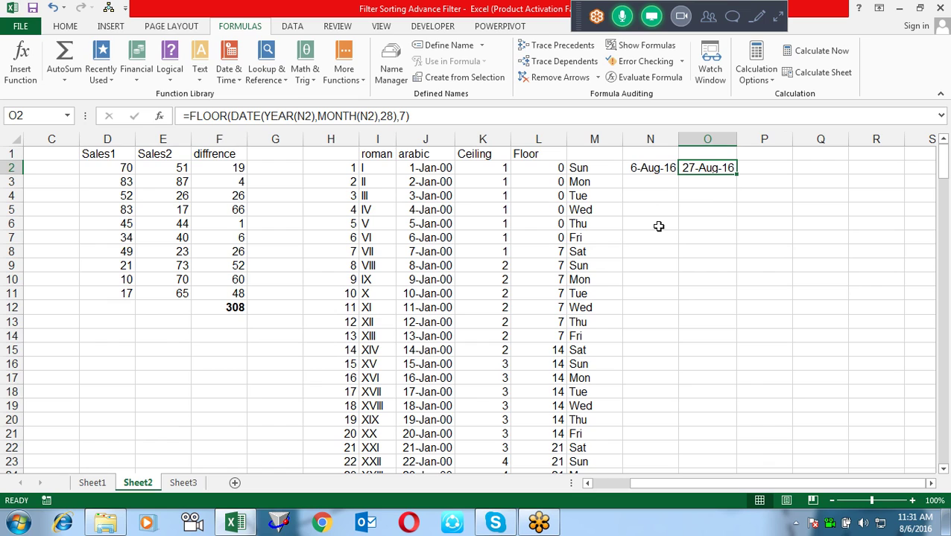
- Move to empty cell Q2 for the next example
key(Down)
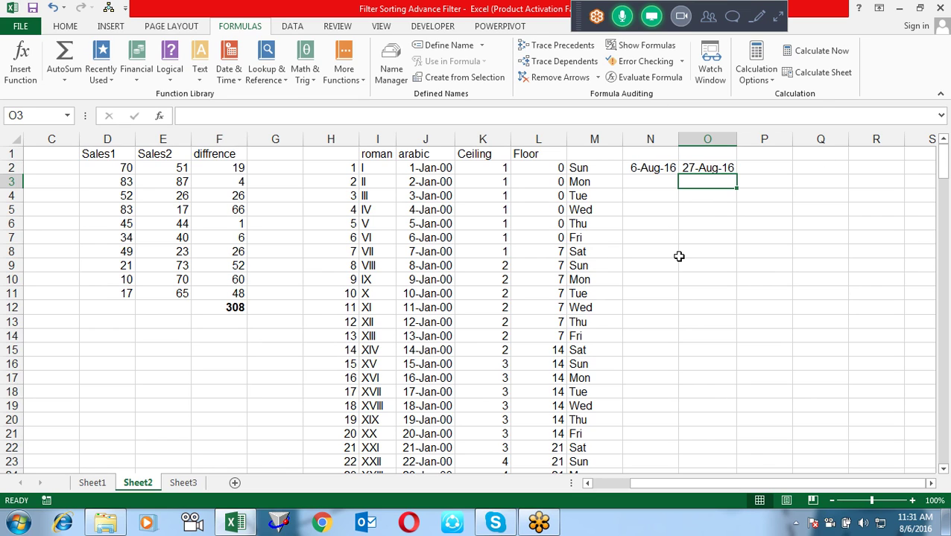
key(Right)
key(Right)
key(Right)
key(Right)
key(Right)
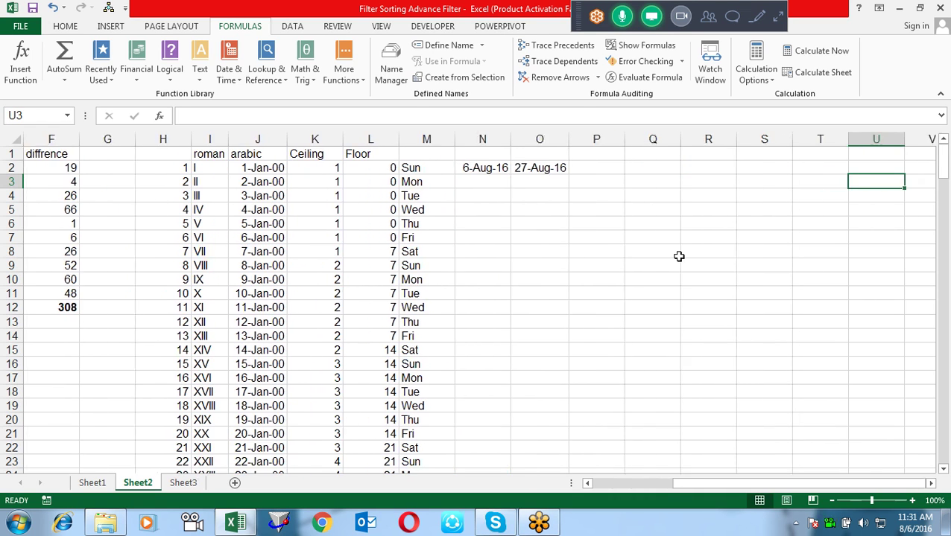
key(Left)
key(Left)
key(Left)
key(Left)
key(Left)
key(Up)
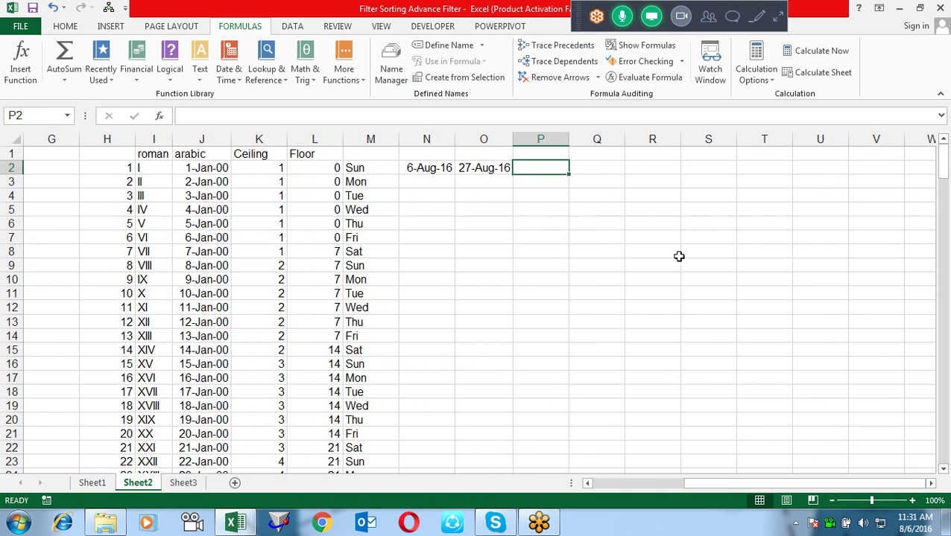
key(Right)
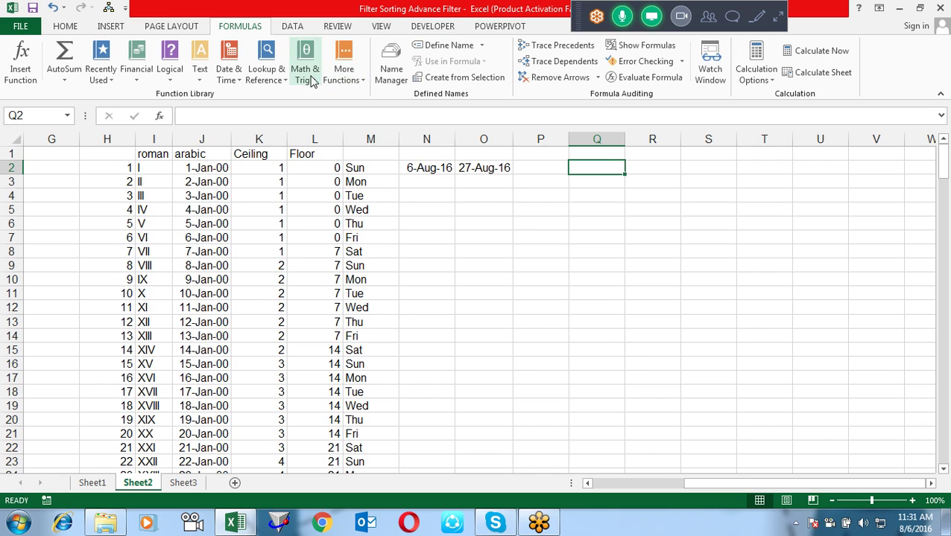
- Browse the Math & Trig function list, then enter 5 in Q2
click(308, 74)
drag(395, 143, 397, 185)
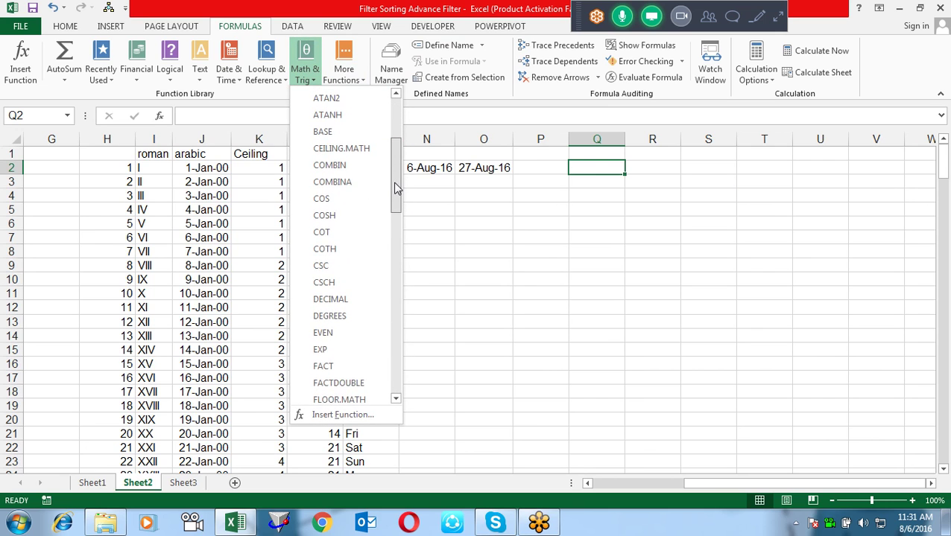
click(637, 248)
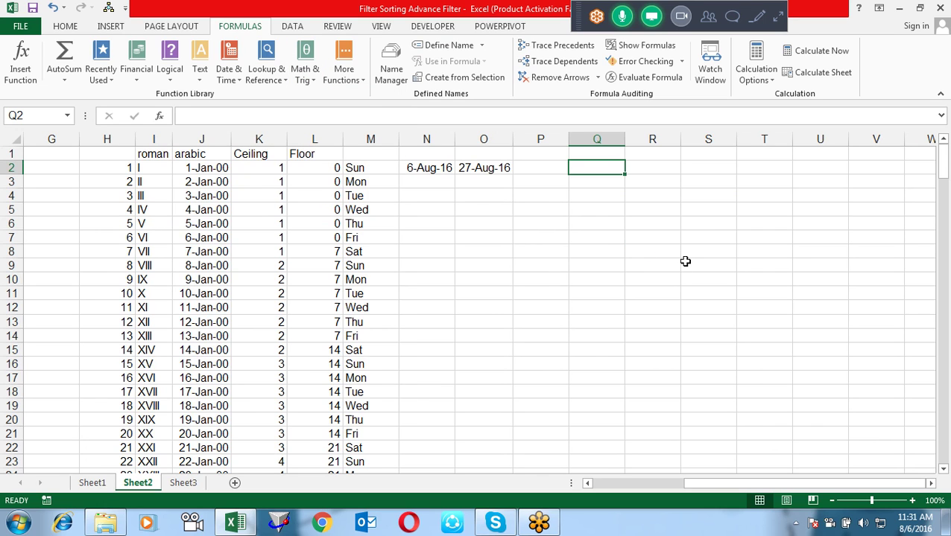
text(5)
key(Return)
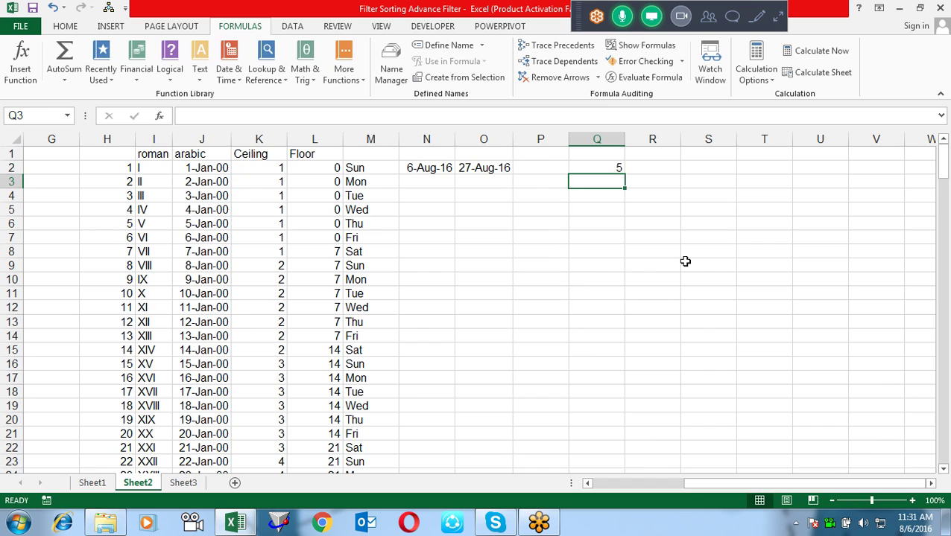
- Enter =COMBIN(Q2,3) in Q3, returning 10
text(=coi)
key(BackSpace)
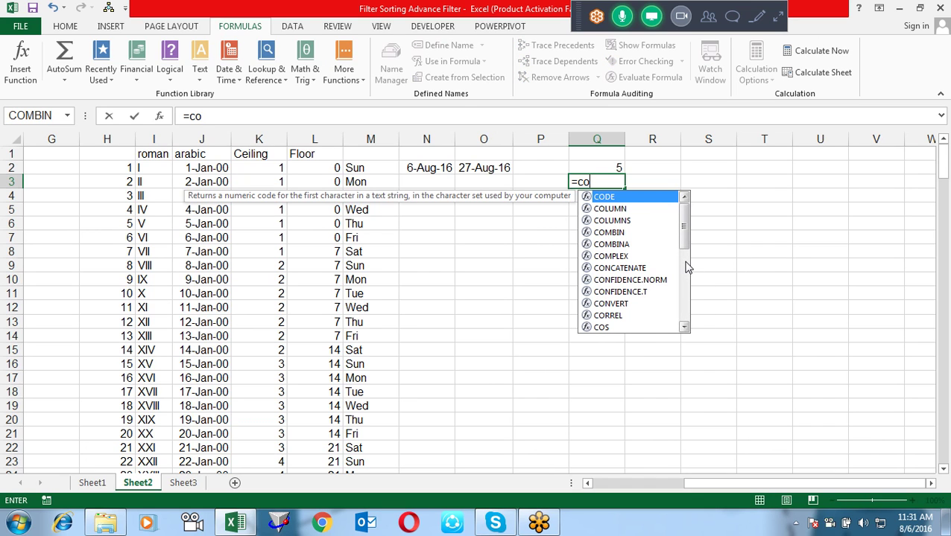
key(Down)
key(Down)
key(Down)
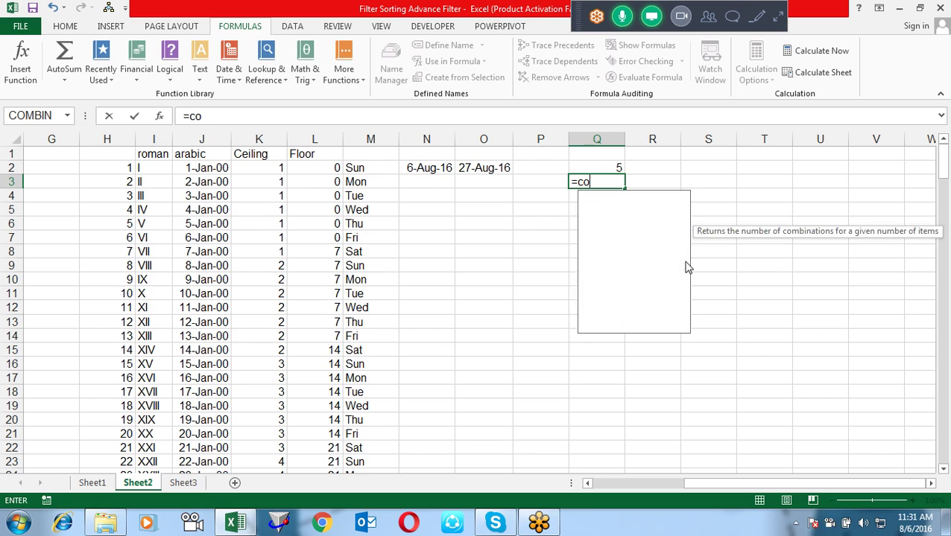
key(Tab)
key(Up)
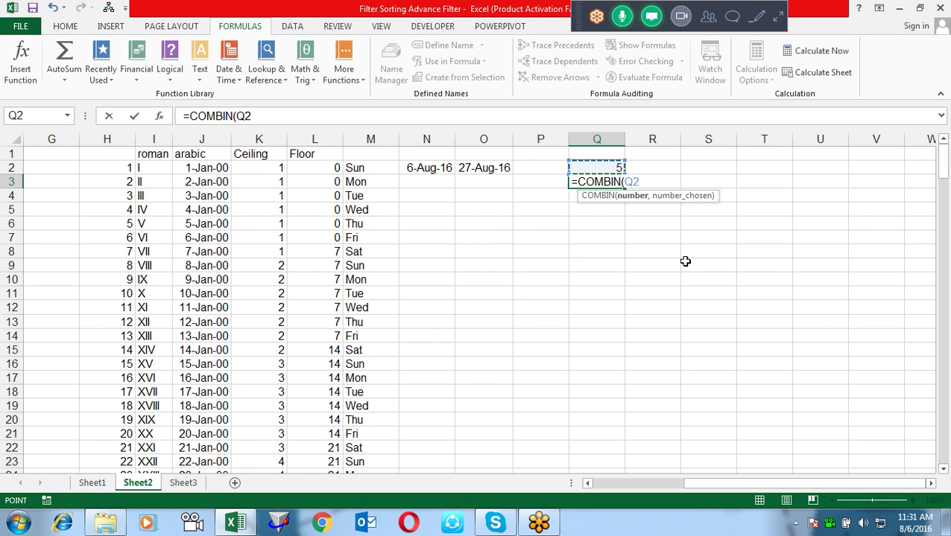
text(,3)
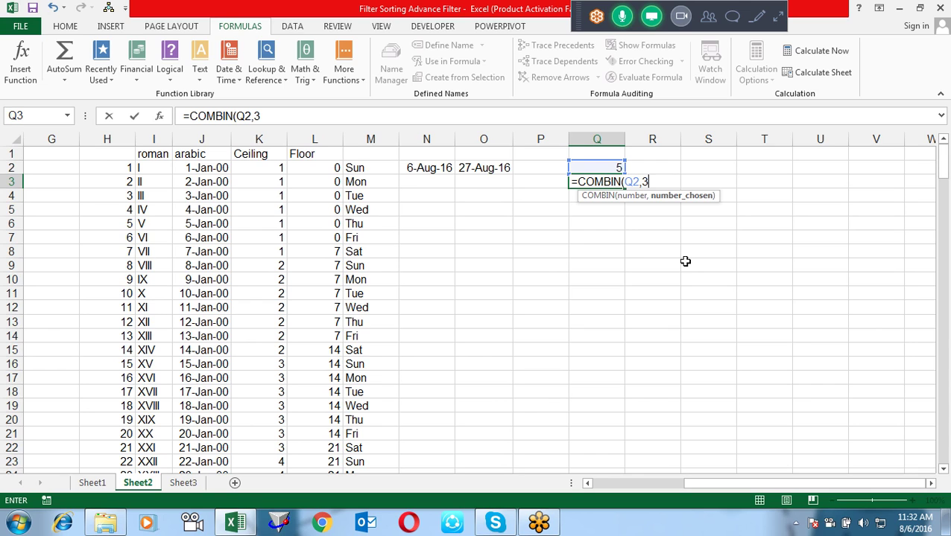
key(Return)
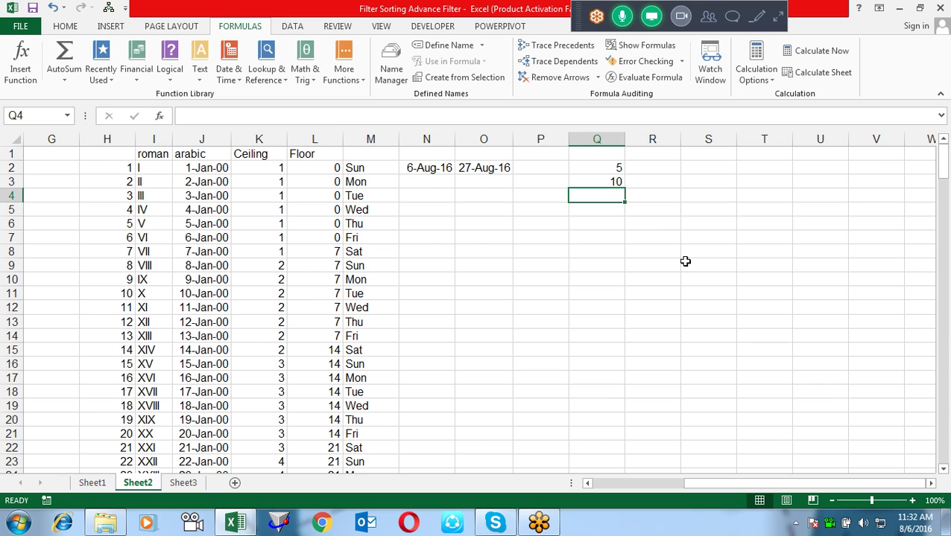
- Enter a person's first name in S2 to begin a name list
key(Right)
key(Right)
key(Up)
key(Up)
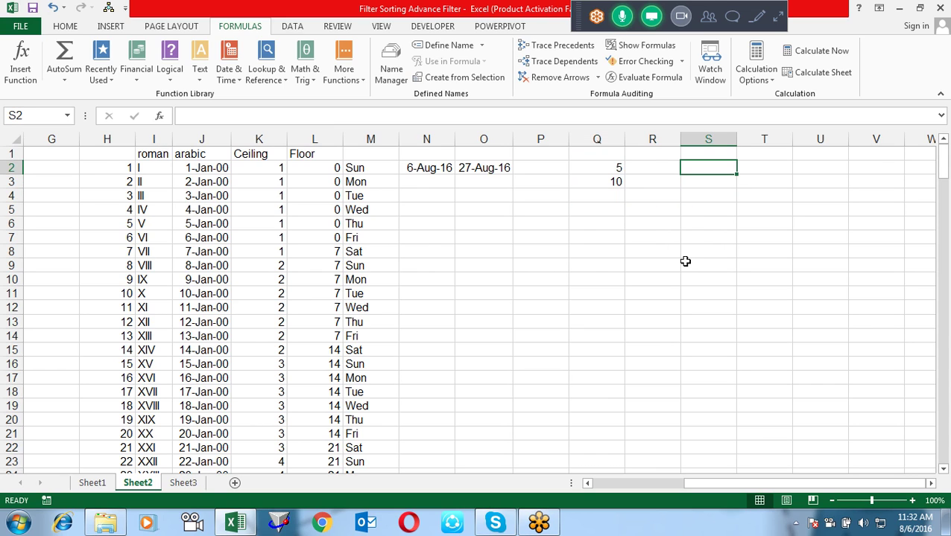
text(sandeep)
key(Return)
key(Up)
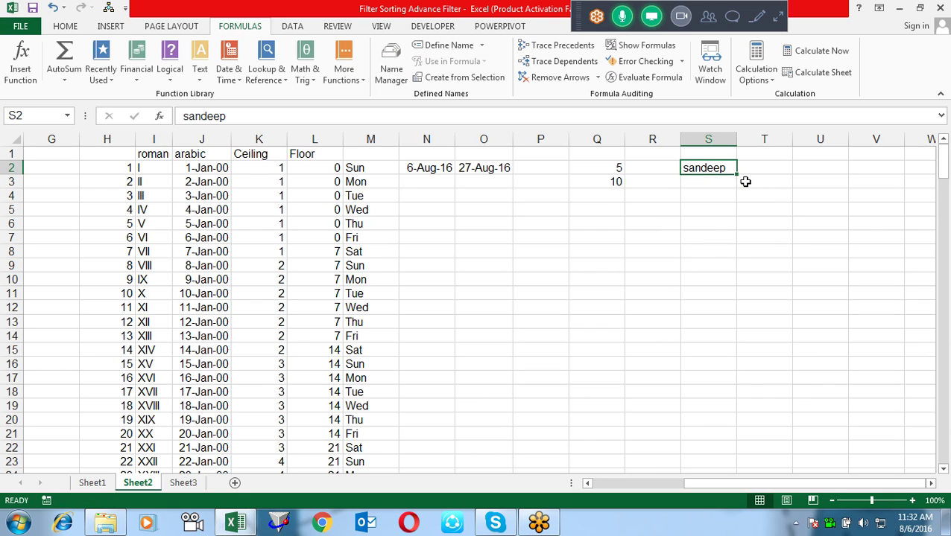
- Extend the name list down to S6 and copy the first three names into T2:T4
drag(738, 175, 739, 233)
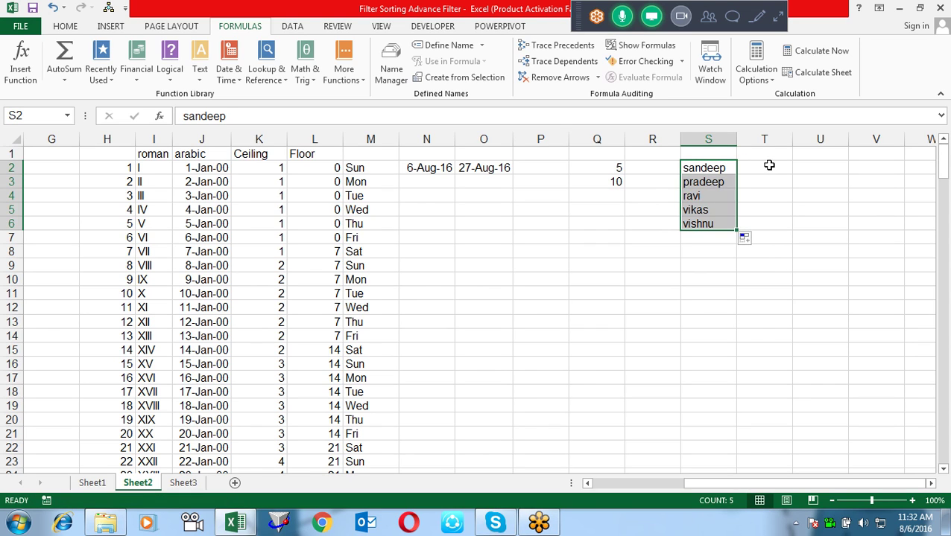
click(769, 165)
key(Left)
key(shift+Down)
key(shift+Down)
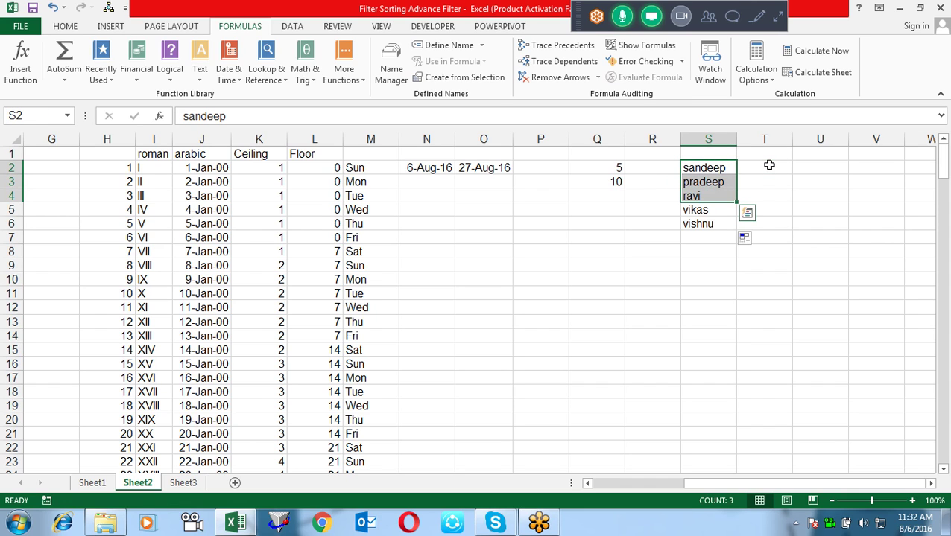
key(ctrl+c)
key(Return)
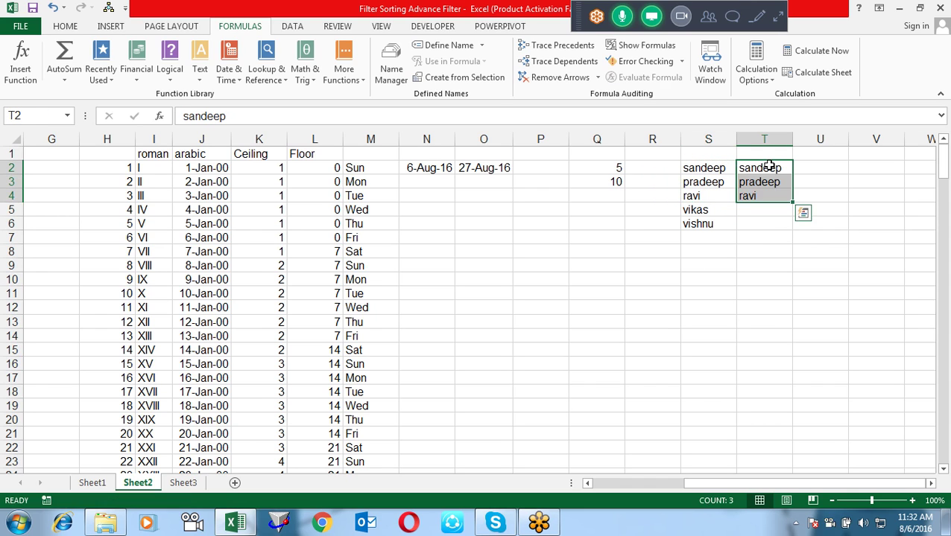
- Copy the names in S3:S5 into U2:U4
key(Left)
key(Down)
key(shift+Down)
- Copy the last three names, S4:S6, into V2:V4
key(shift+Down)
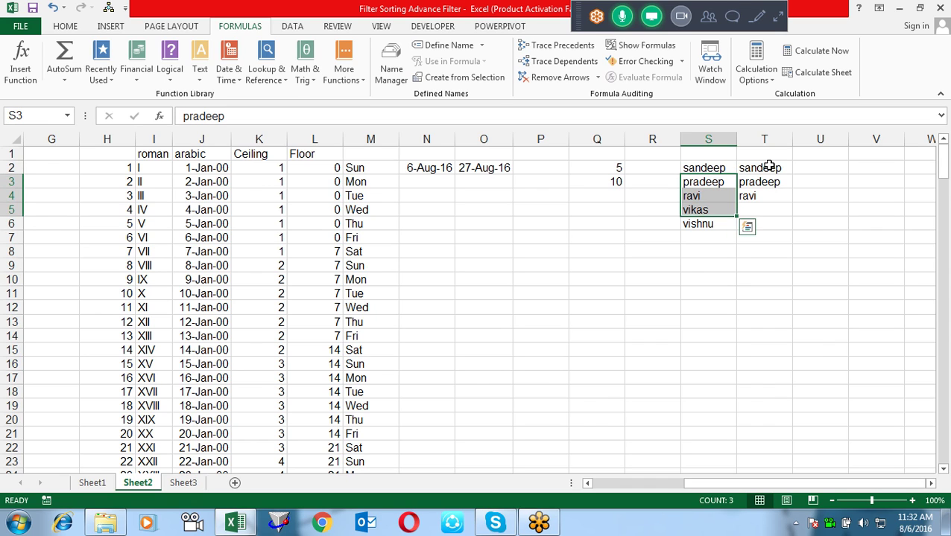
key(ctrl+c)
key(Right)
key(Right)
key(Up)
key(Return)
key(Down)
key(Down)
key(Left)
key(Left)
key(shift+Down)
key(shift+Down)
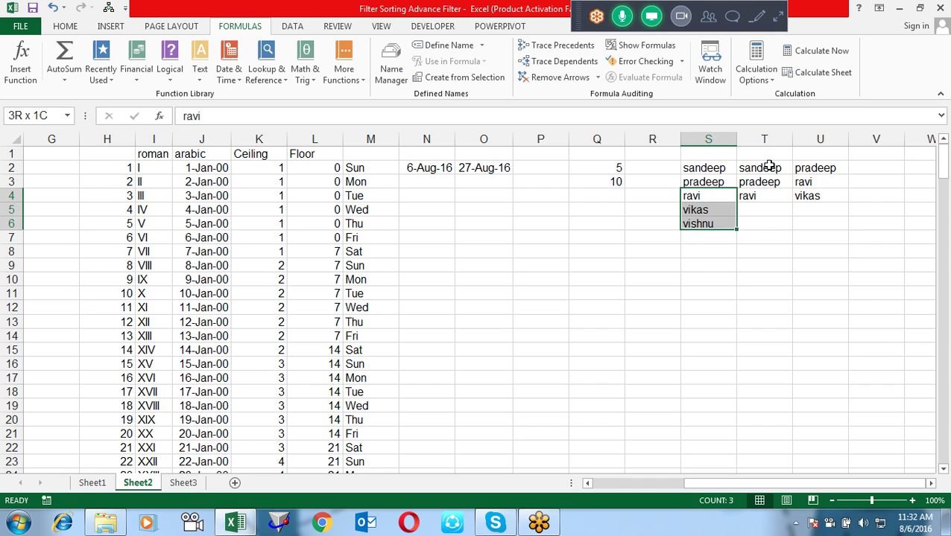
key(ctrl+c)
key(Right)
key(Right)
key(Right)
key(Up)
key(Up)
key(Return)
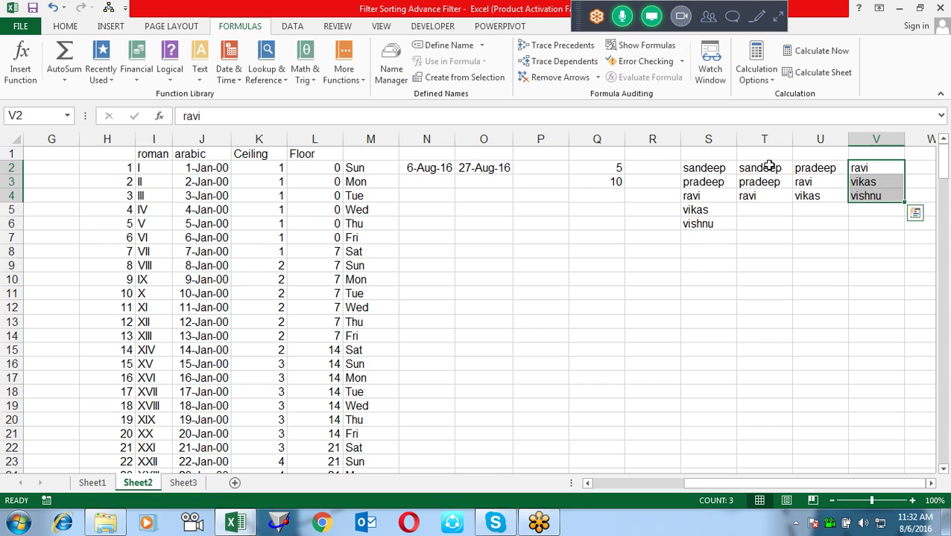
- Copy the names in S2, S4 and S5 into W2:W4
key(Left)
key(Left)
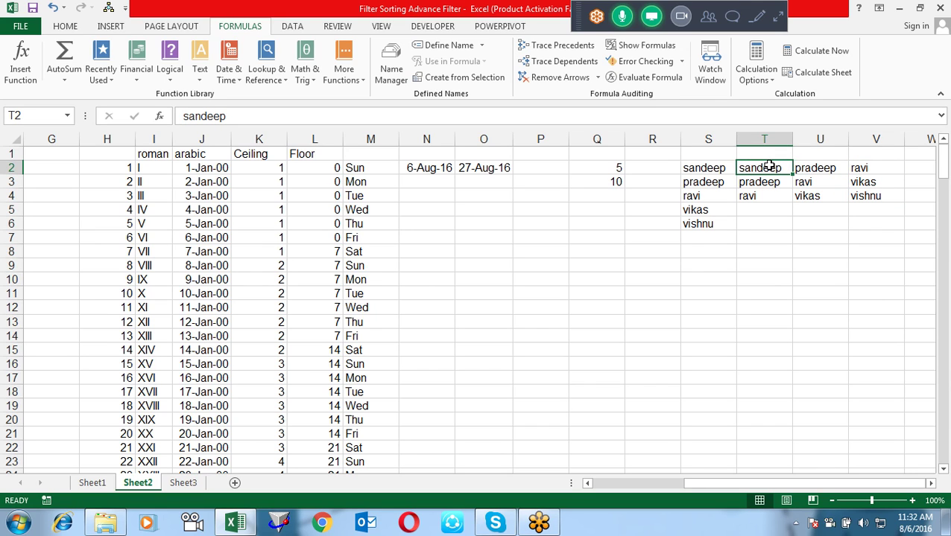
key(Left)
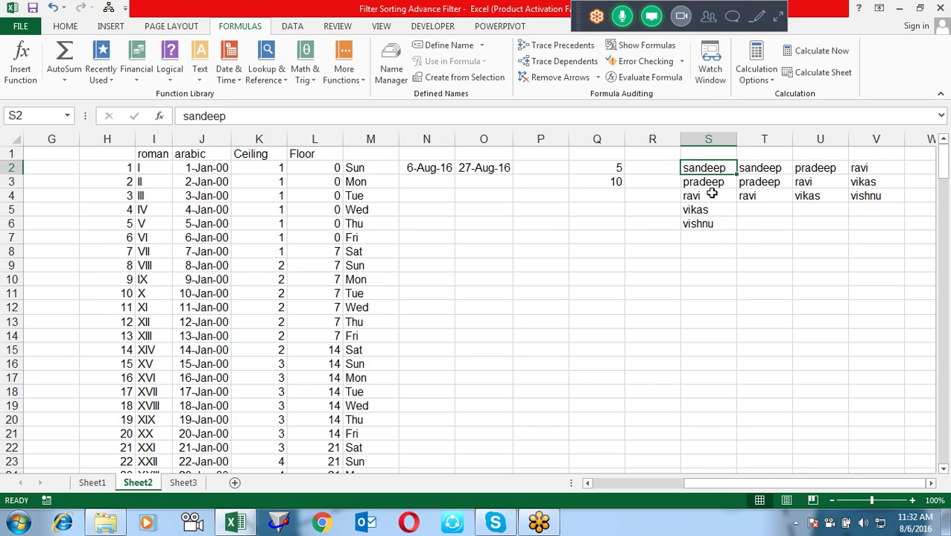
ctrl+click(709, 195)
ctrl+click(709, 211)
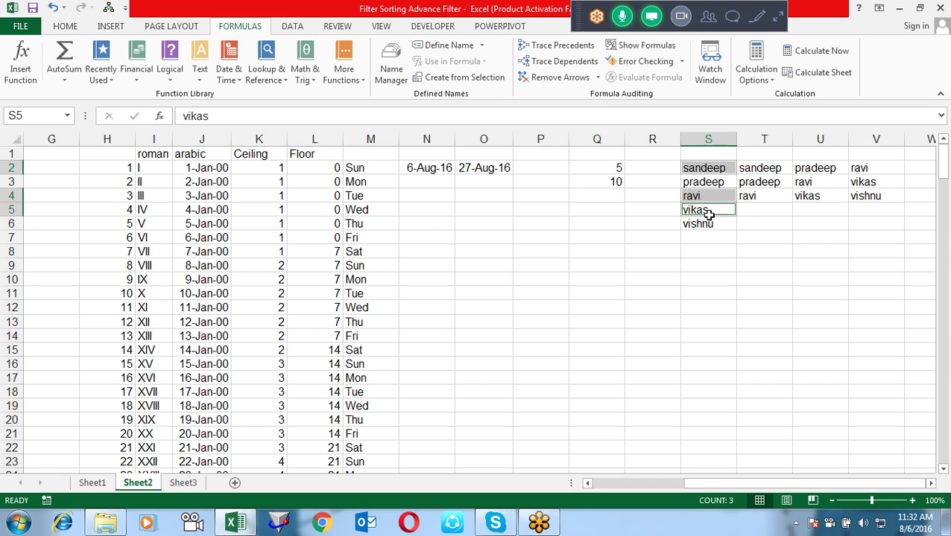
key(ctrl+c)
key(Right)
key(Right)
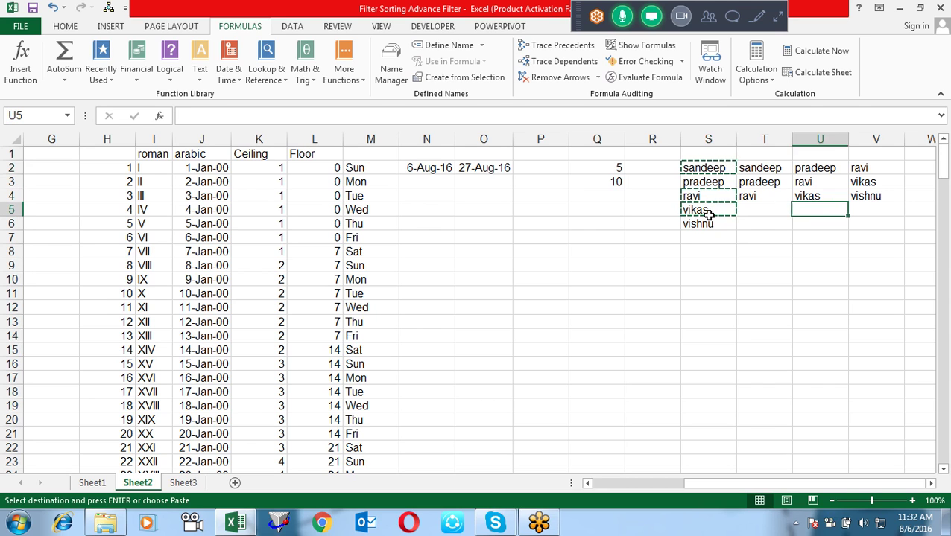
key(Right)
key(Up)
key(Up)
key(Up)
key(Right)
key(Return)
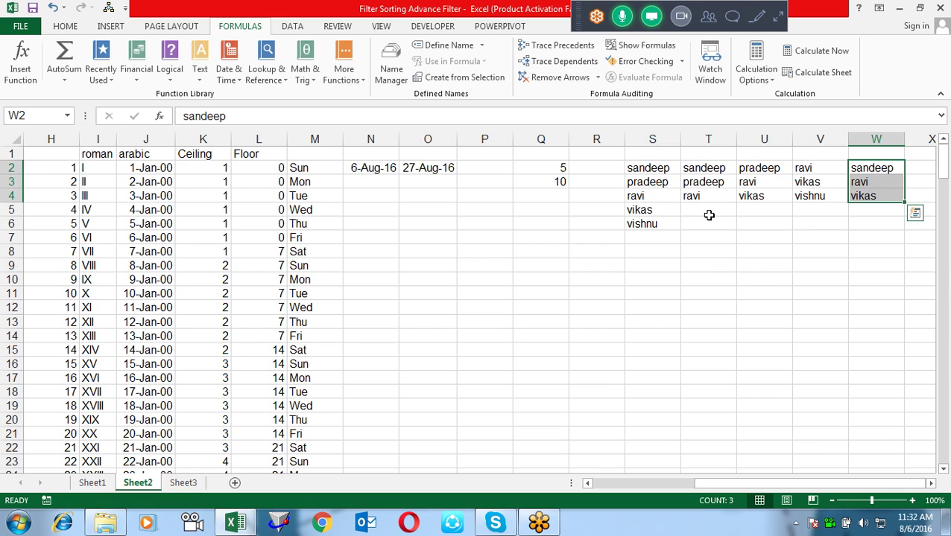
- Copy the names in S2, S5 and S6 (sandeep, vikas, vishnu) into X2:X4
key(Left)
key(Left)
key(Left)
key(Left)
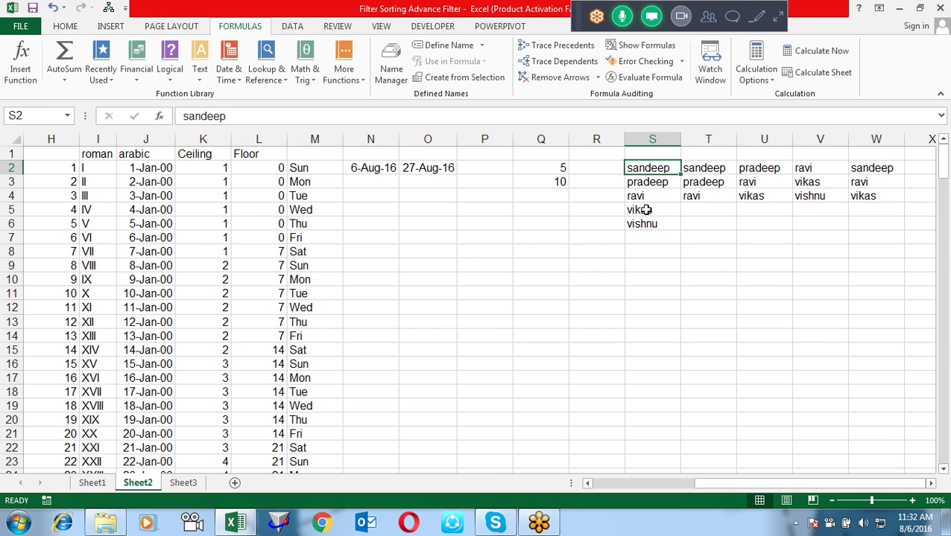
ctrl+click(643, 210)
ctrl+click(637, 225)
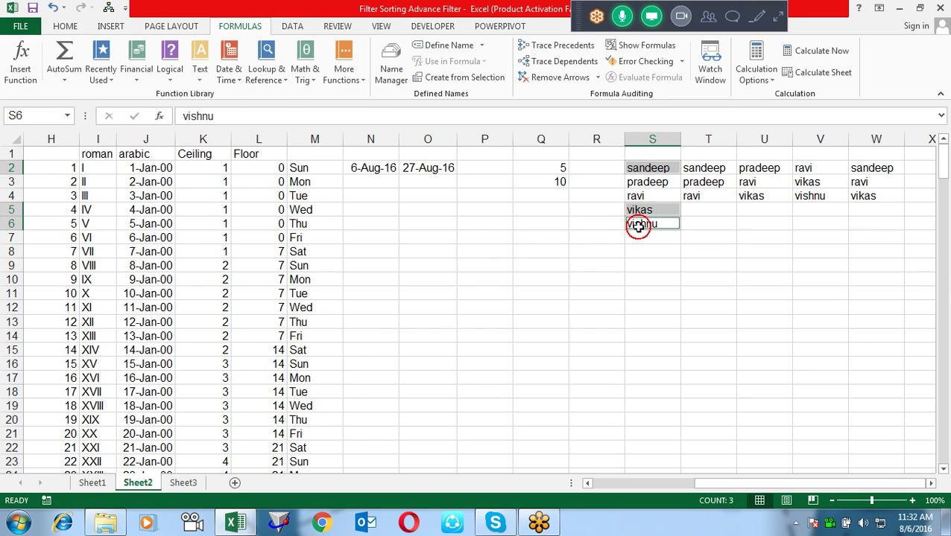
key(ctrl+c)
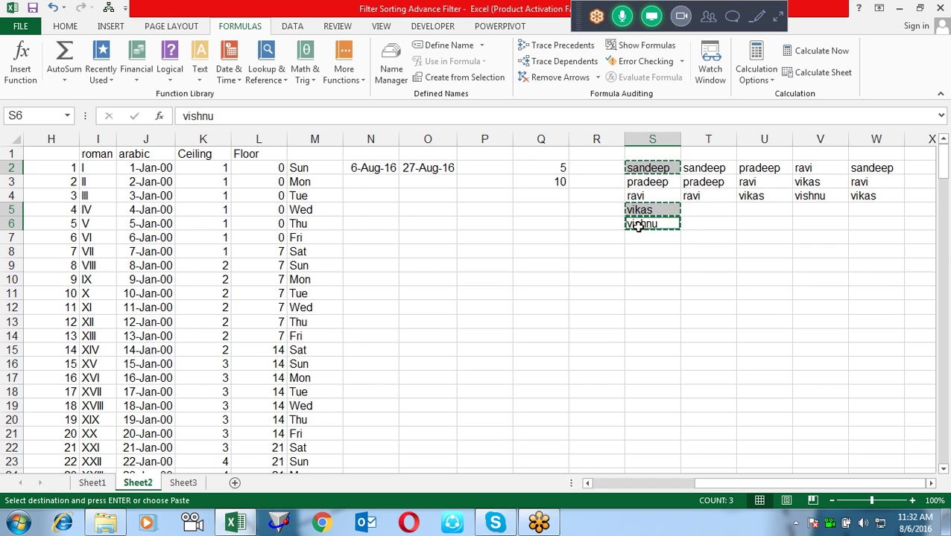
key(Right)
key(Right)
key(Right)
key(Right)
key(Right)
key(Up)
key(Up)
key(Up)
key(Up)
key(Return)
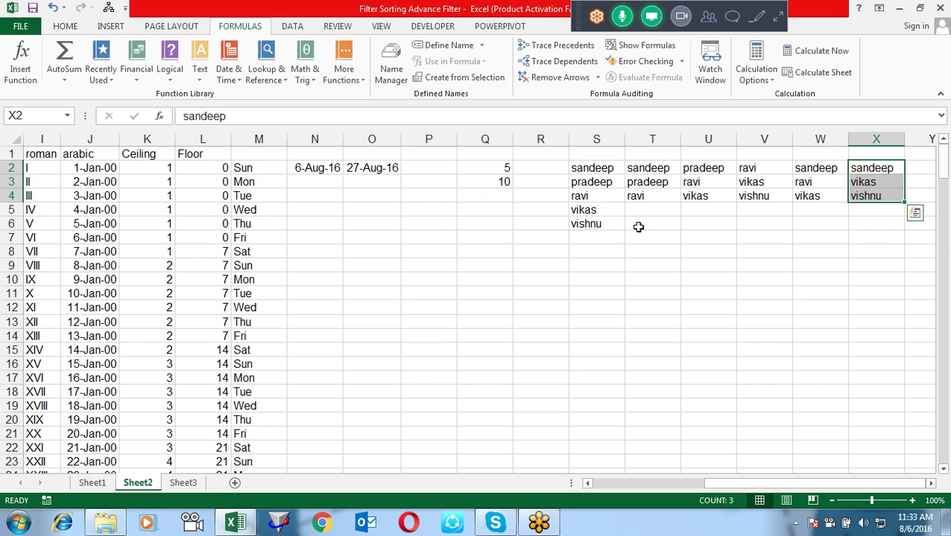
key(Left)
key(Left)
key(Left)
key(Left)
key(Left)
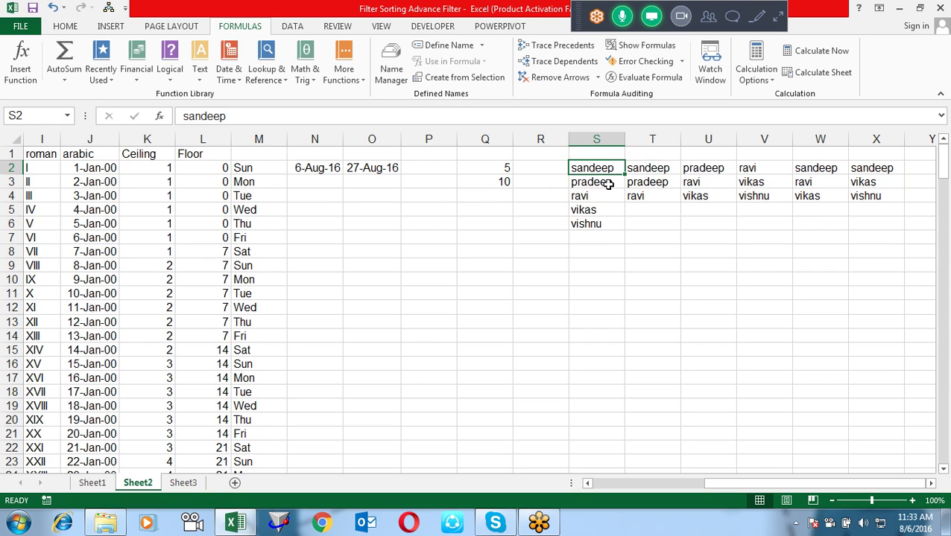
- Copy pradeep, vikas and vishnu from S3, S5 and S6 into Y2:Y4
drag(484, 307, 400, 352)
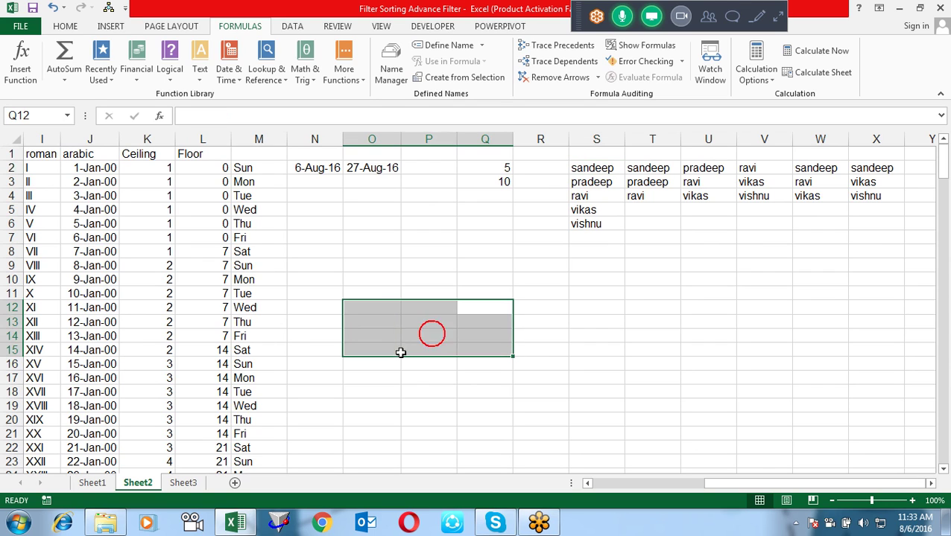
click(619, 183)
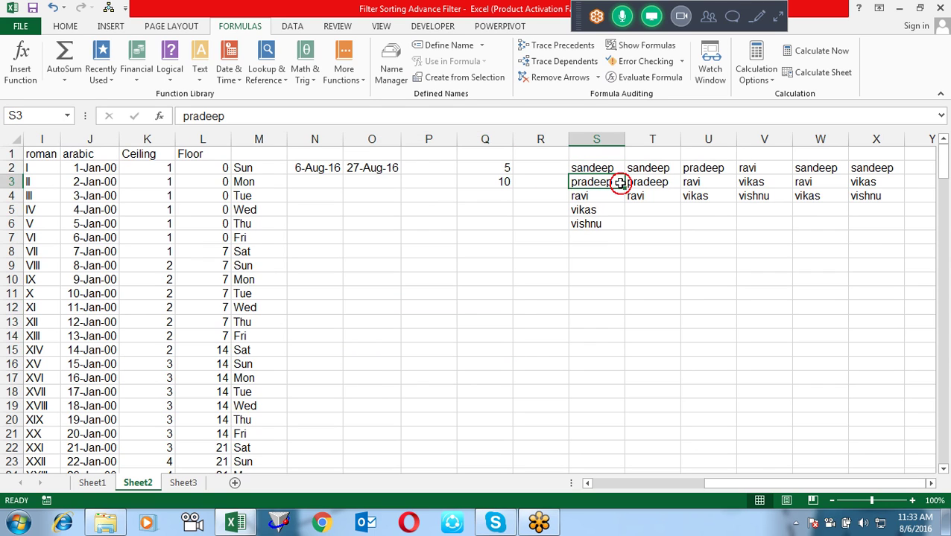
ctrl+click(594, 212)
ctrl+click(598, 223)
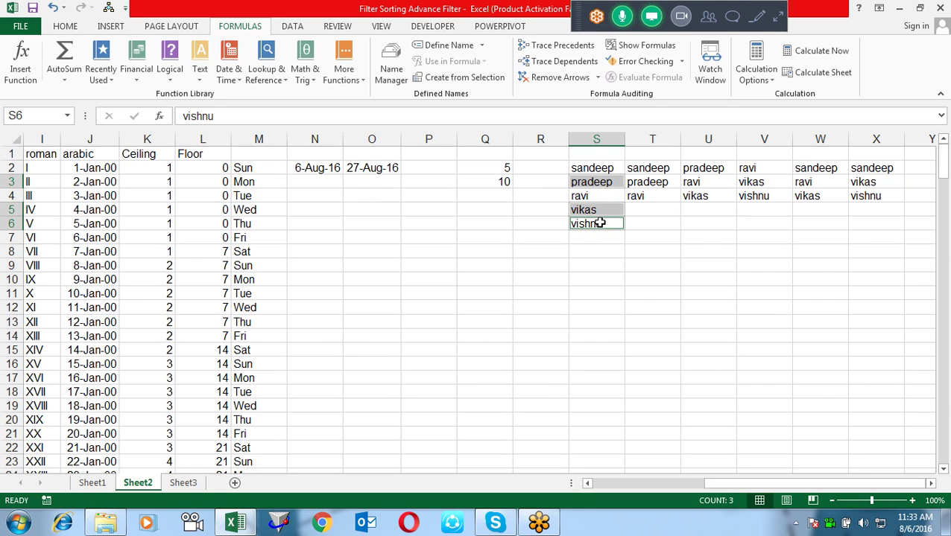
key(ctrl+c)
key(Right)
key(Right)
key(Right)
key(Right)
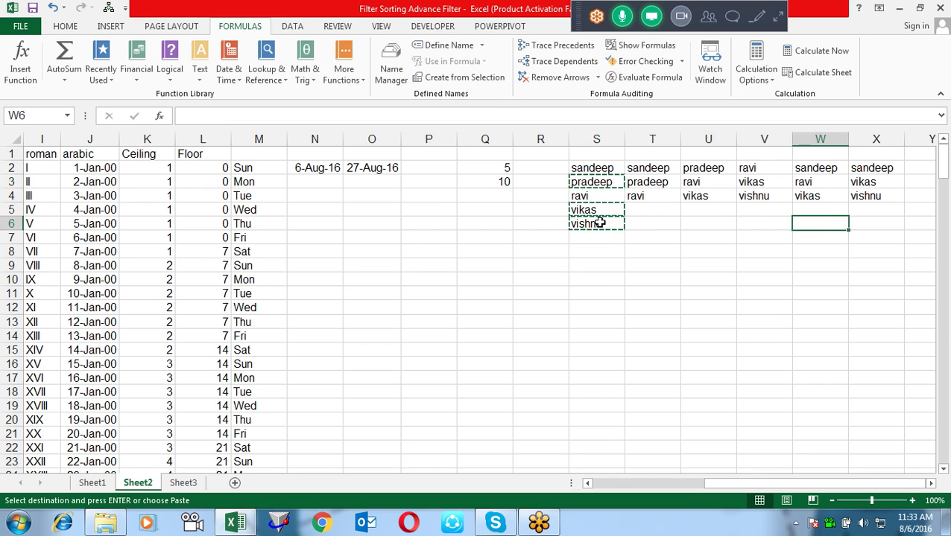
key(Right)
key(Up)
key(Up)
key(Up)
key(Up)
key(Right)
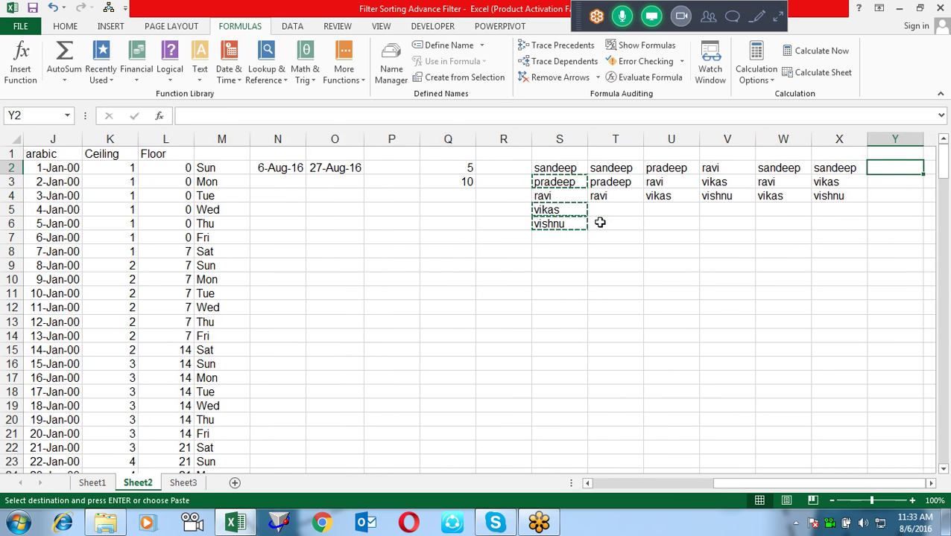
key(Return)
key(Left)
key(Left)
key(Left)
key(Left)
key(Left)
key(Left)
key(Left)
key(Left)
key(Left)
key(Left)
key(Left)
key(Left)
key(Left)
key(Left)
key(Left)
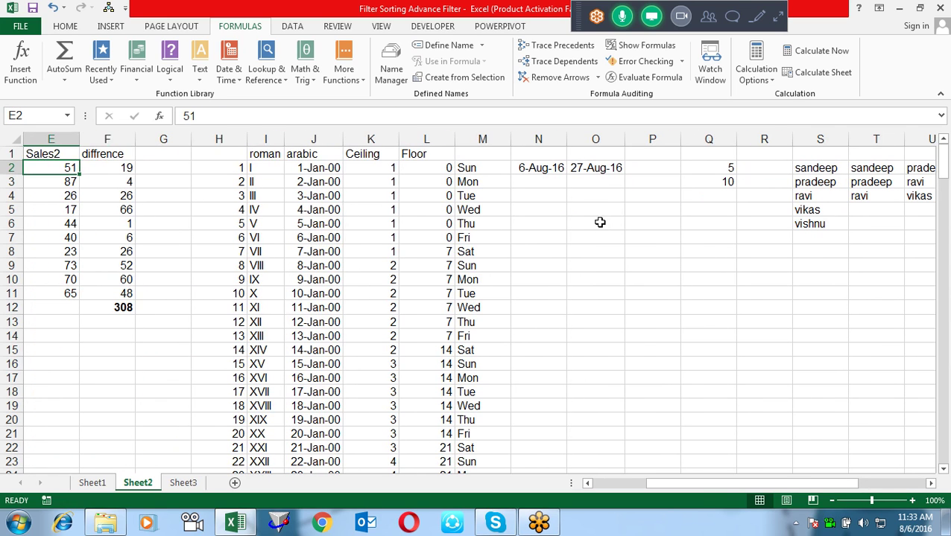
- Enter =COMBIN(Q2,3) in Q3 so it returns 10
key(Right)
key(Right)
key(Right)
key(Right)
key(Right)
key(Right)
key(Right)
key(Right)
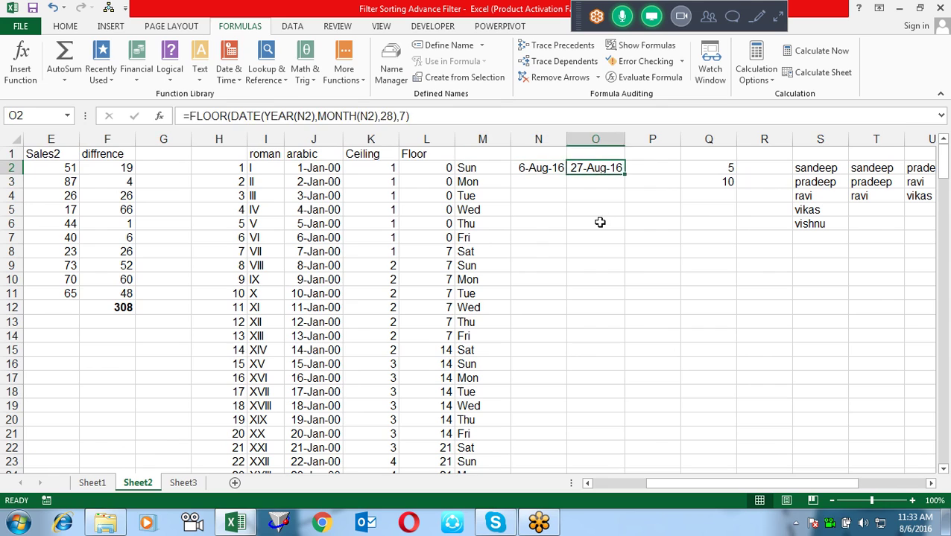
key(Right)
key(Right)
key(Down)
text(=COMBIN(Q2,3))
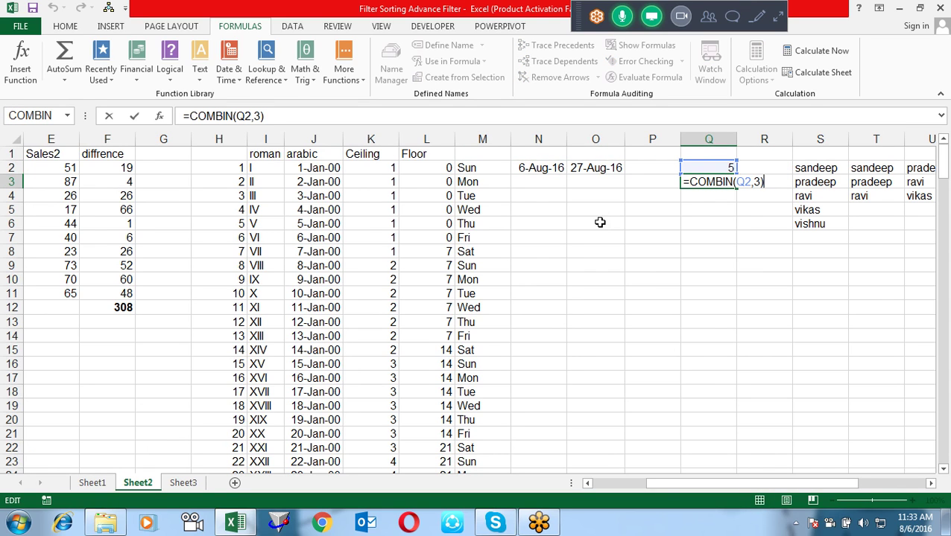
key(ctrl+Return)
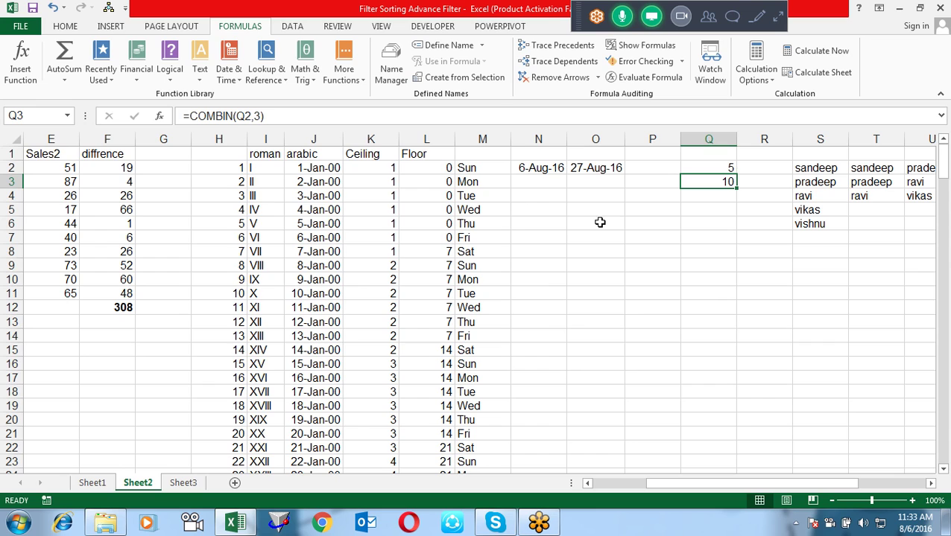
key(Down)
key(Down)
key(Down)
key(Down)
key(Down)
key(Left)
key(Left)
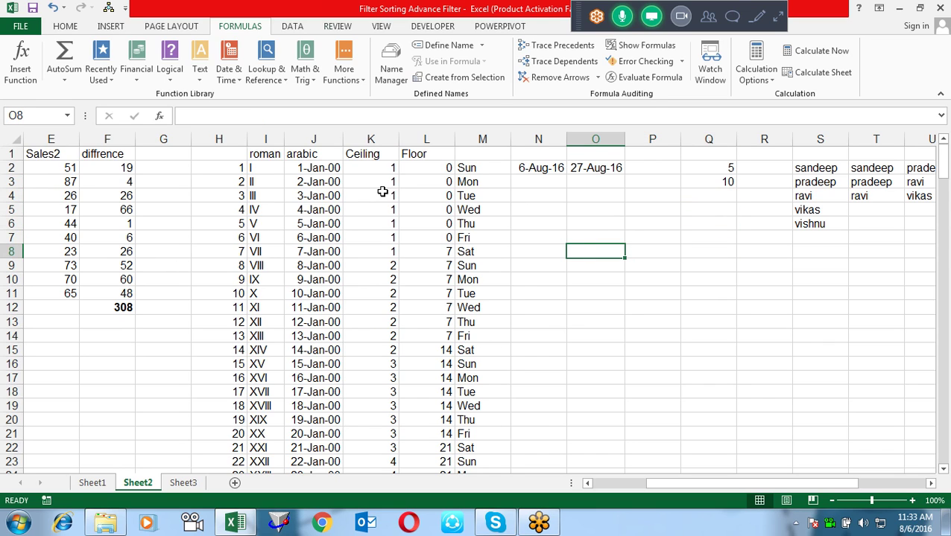
- Enter =PI() in N5 so it shows 3.141593
click(313, 79)
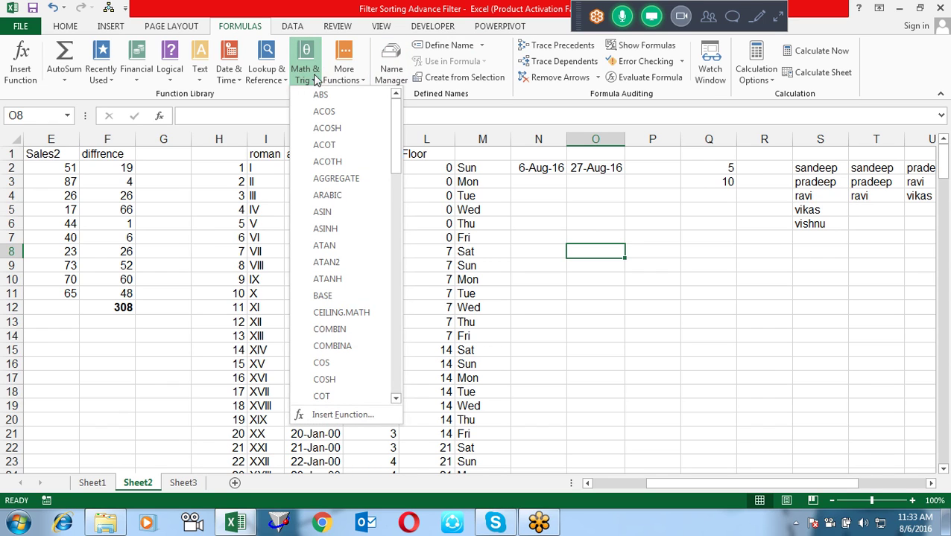
click(538, 183)
click(533, 196)
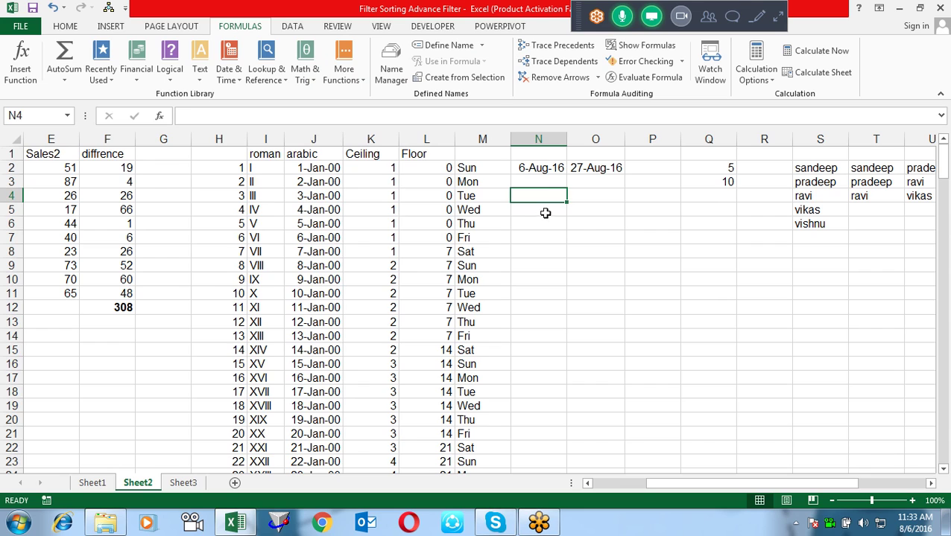
click(544, 210)
text(=pi)
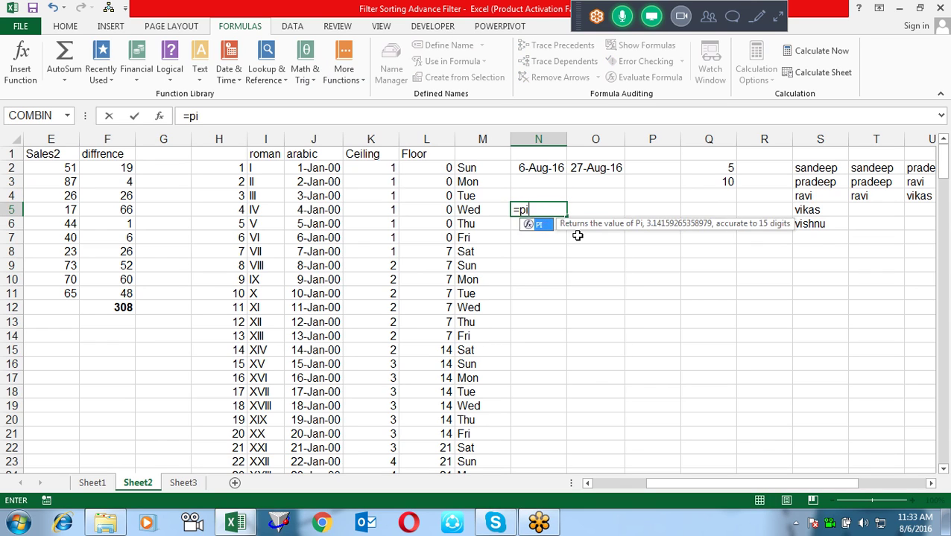
key(Tab)
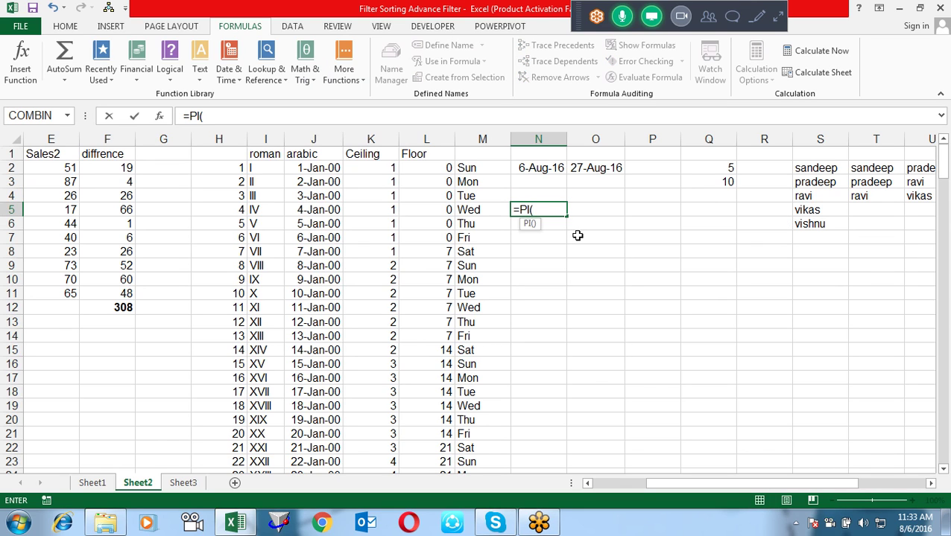
text())
key(Return)
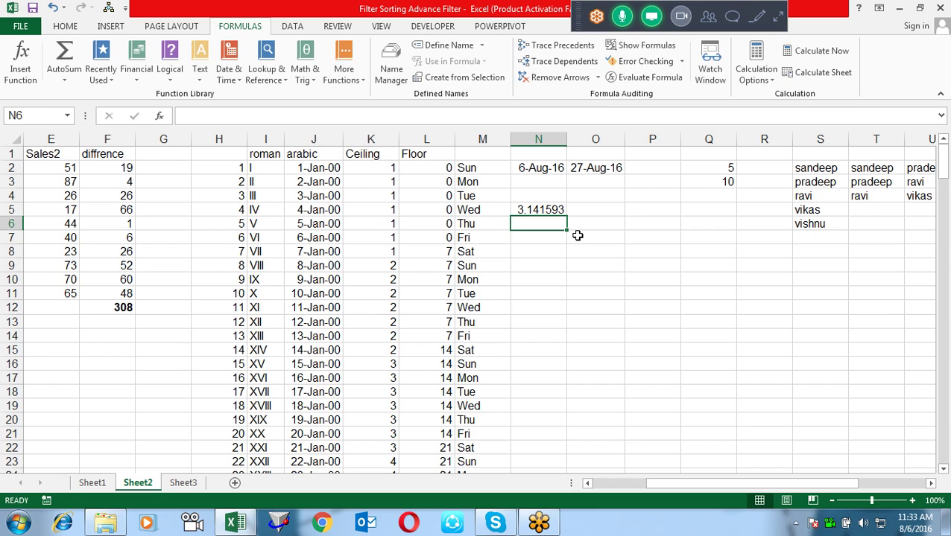
- Enter 64 in N6 and =SQRT(N6) in O6, which returns 8
text(=)
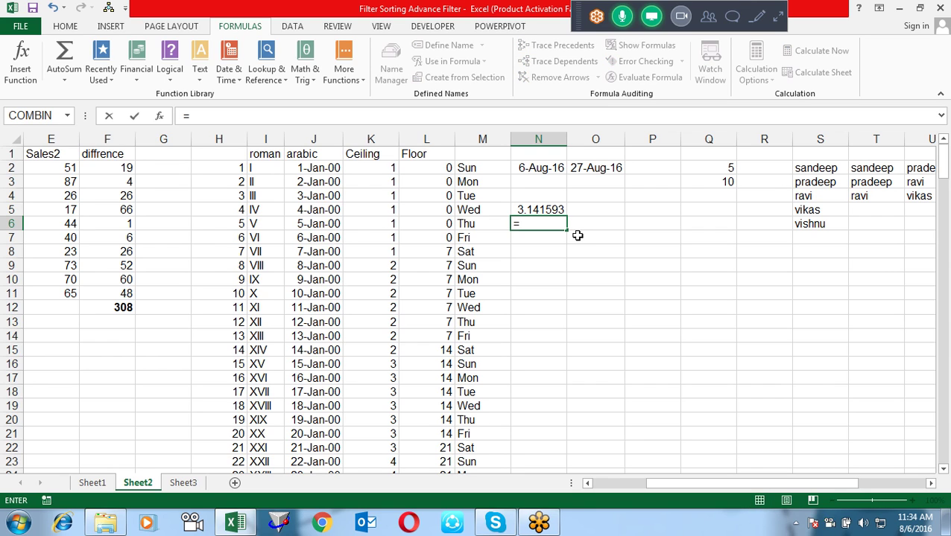
text(sq)
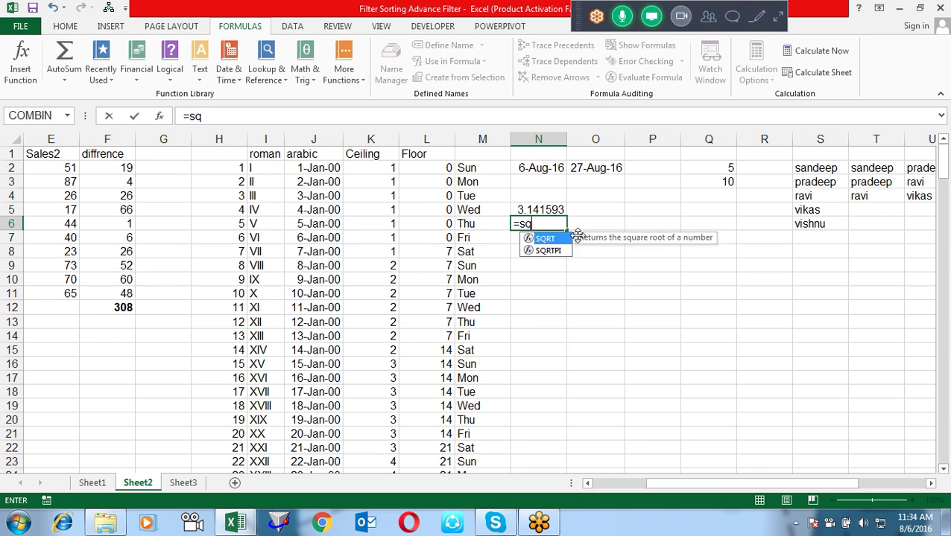
key(Escape)
key(Escape)
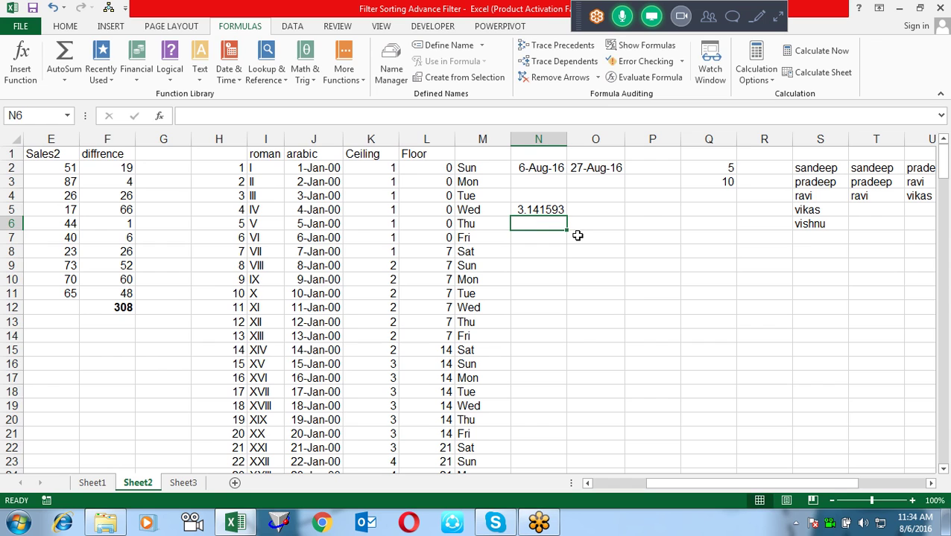
text(64)
key(Tab)
text(s)
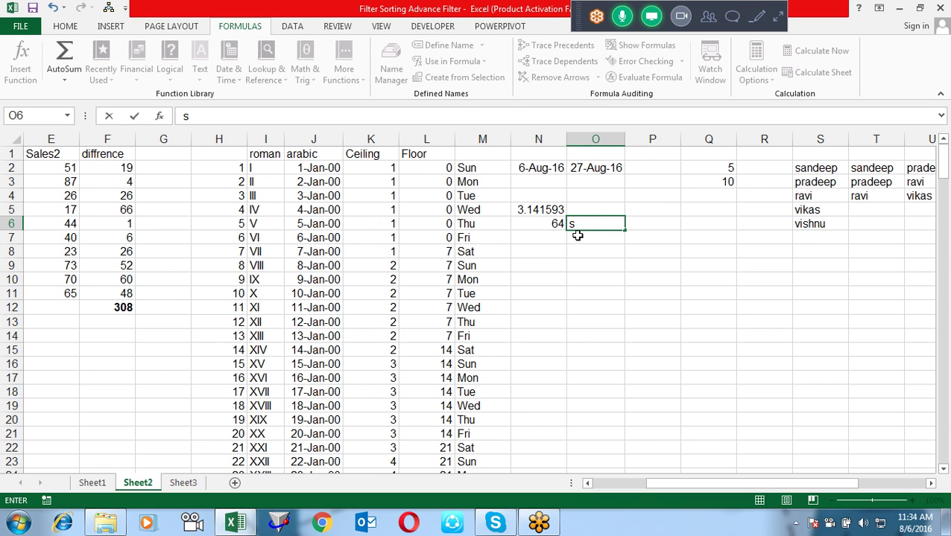
key(BackSpace)
text(=sq)
key(Tab)
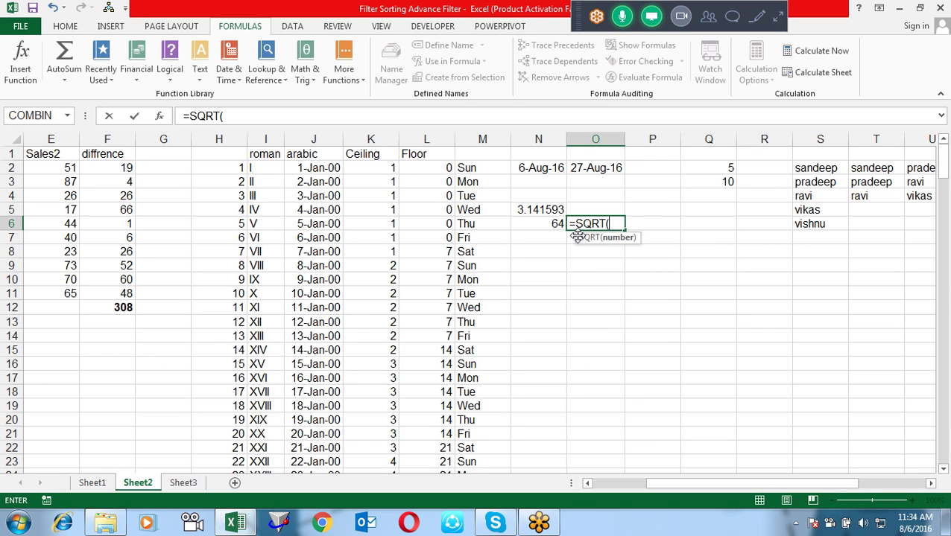
key(Left)
key(Return)
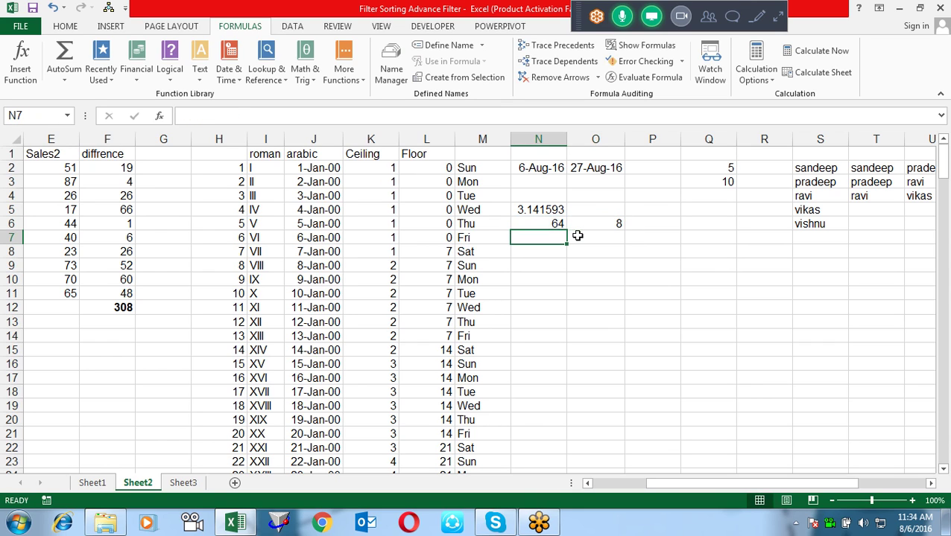
- Enter =POWER(O6,2) in P6 to square the 8 back to 64
key(Right)
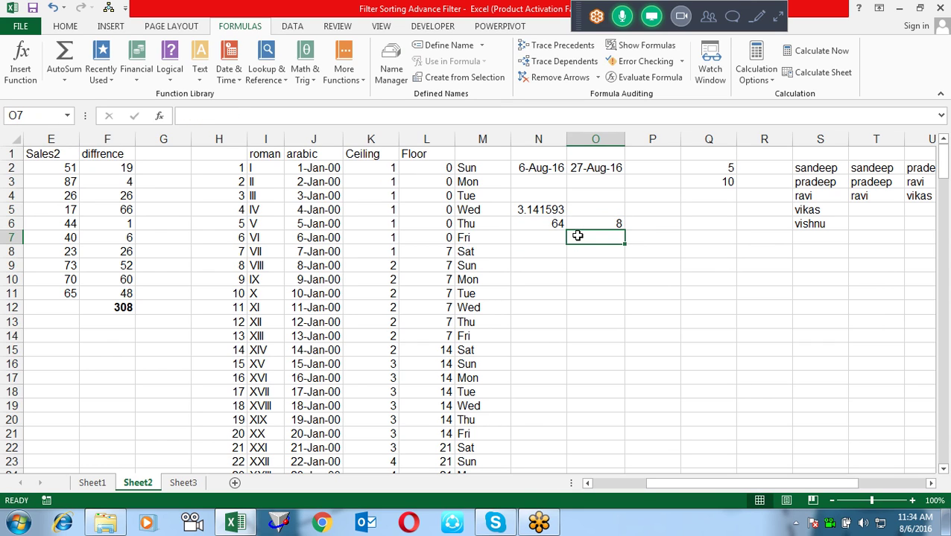
key(Right)
key(Up)
text(=)
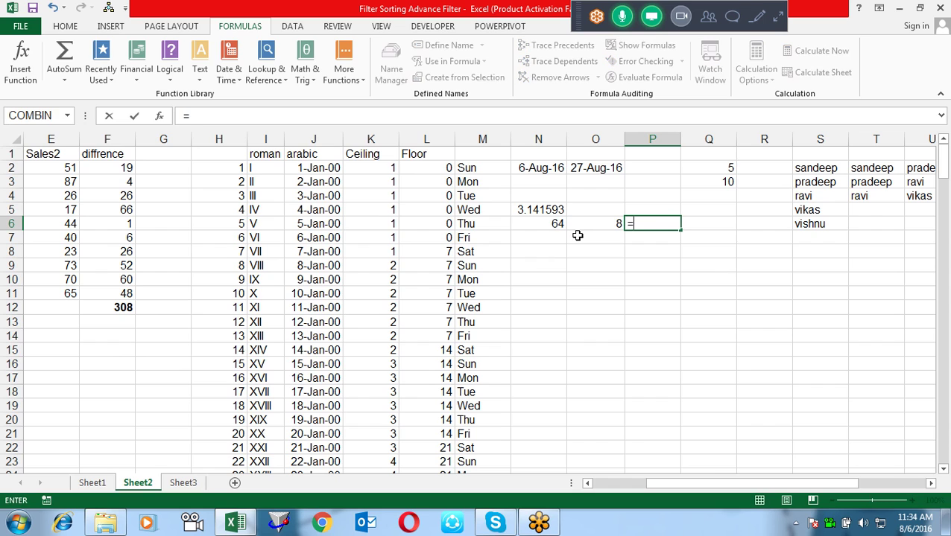
text(pow)
key(Tab)
key(Left)
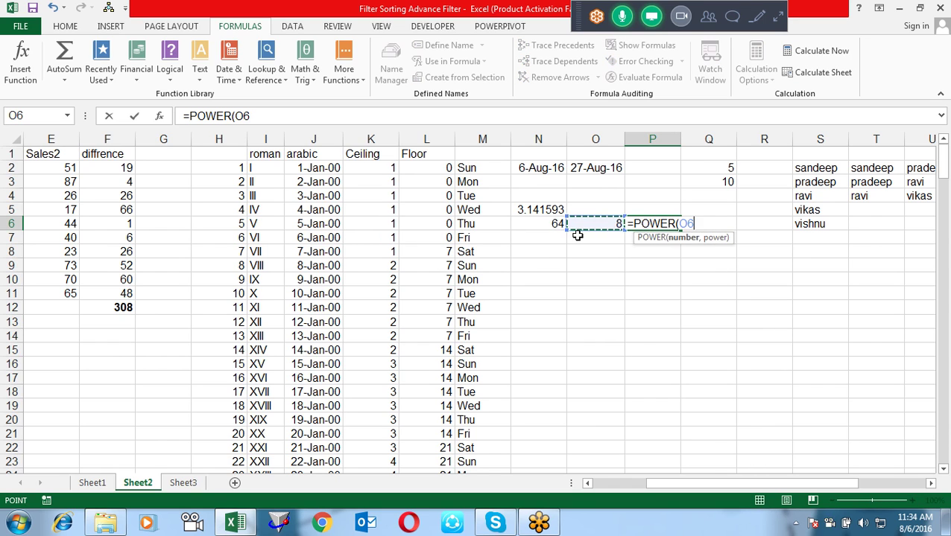
text(,2)
key(Return)
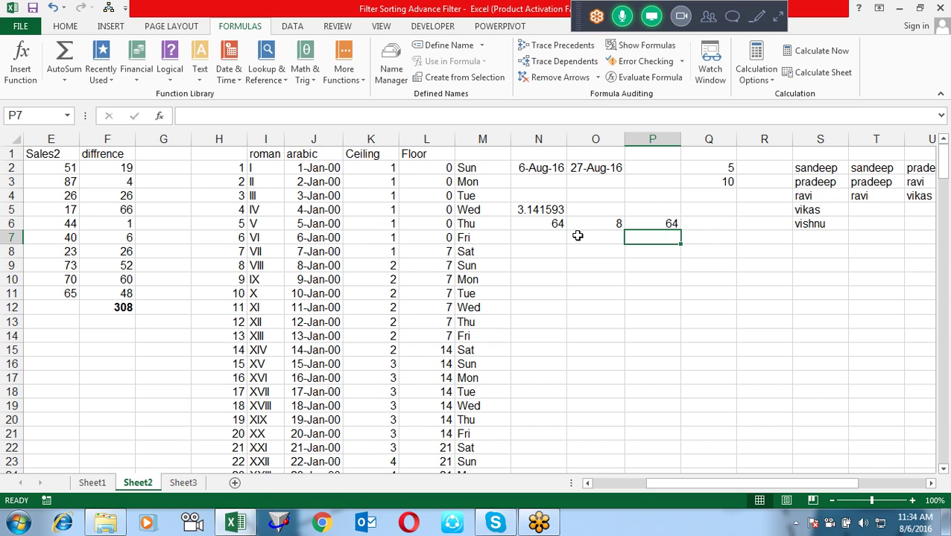
- Enter the decimal test values 10.2336 in O9 and 10.91 in O10
click(306, 78)
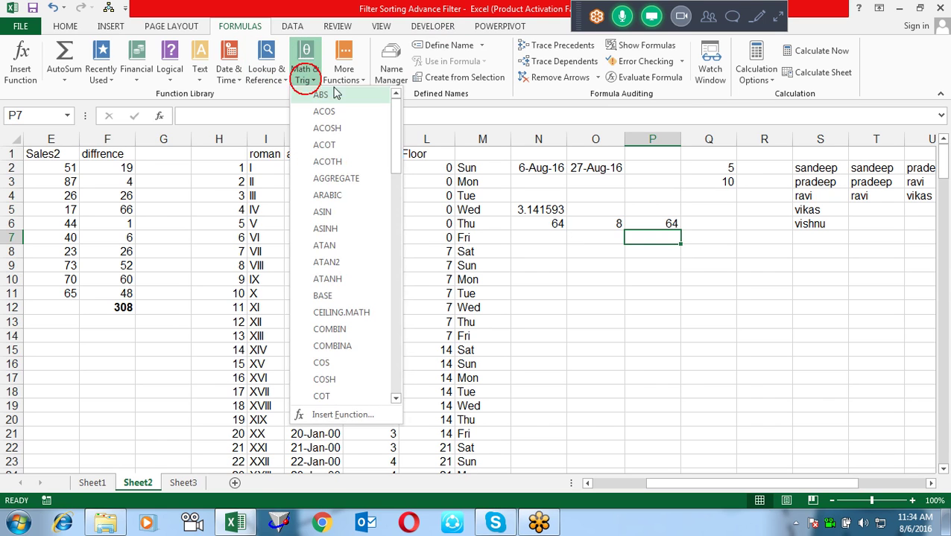
click(566, 338)
click(573, 263)
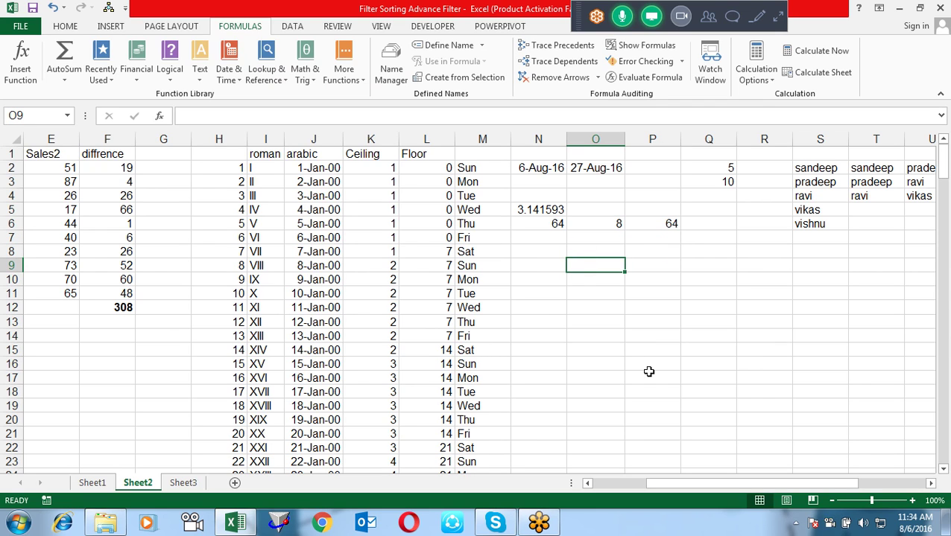
text(10.2336)
key(BackSpace)
key(BackSpace)
key(BackSpace)
text(3)
key(Return)
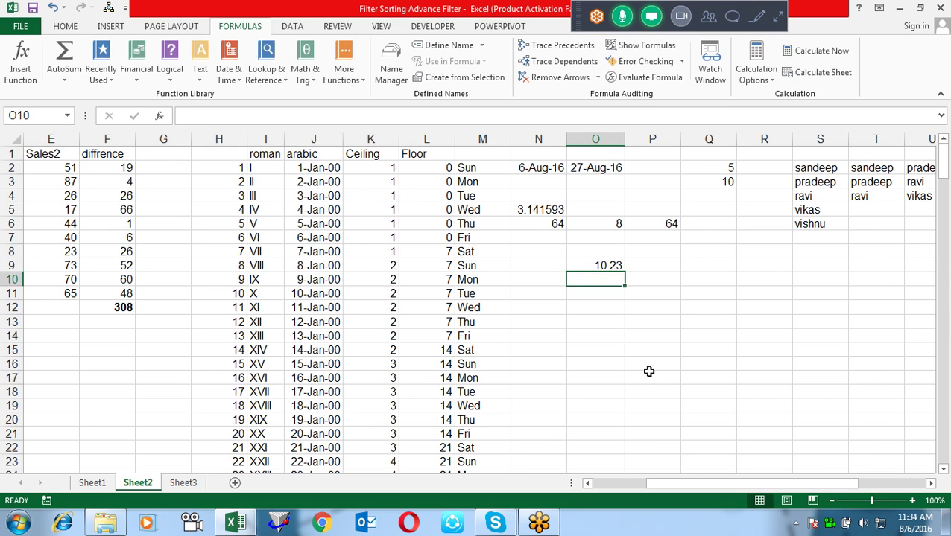
text(10)
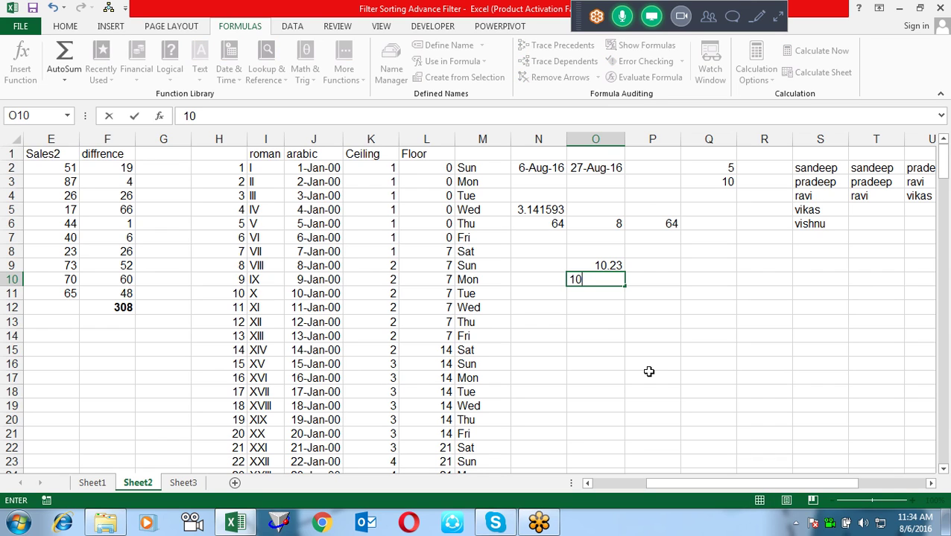
text(.9)
text(1)
key(Return)
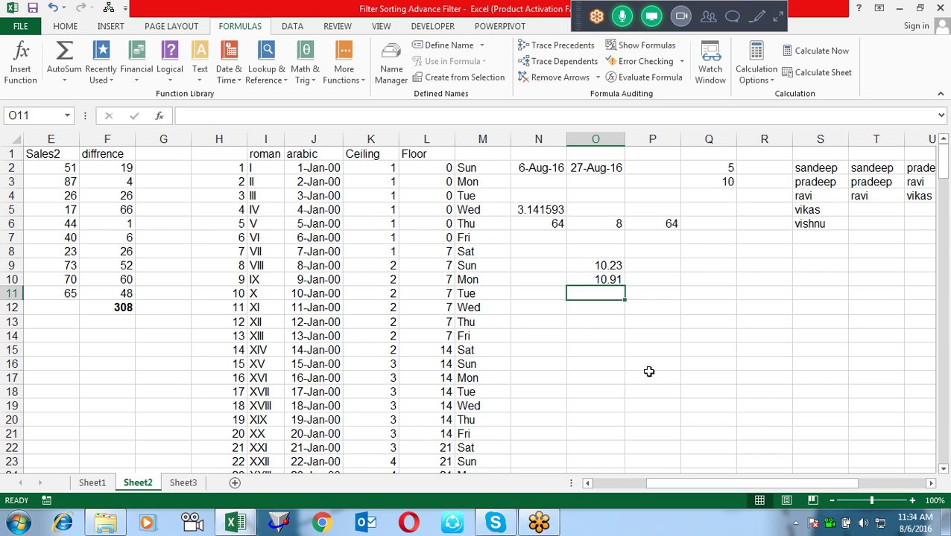
key(Up)
key(Up)
key(Right)
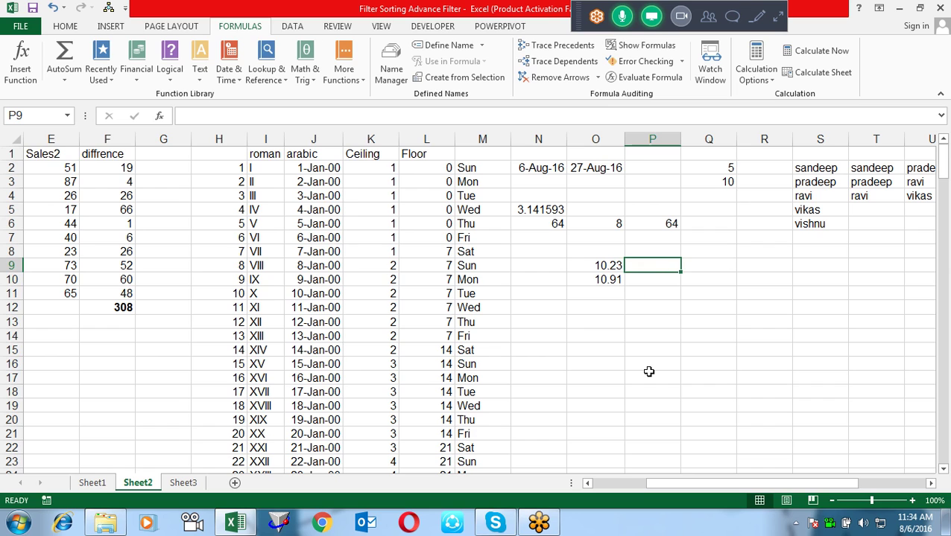
- Add a 'round' heading in P8 and a ROUND formula on O9 in P9
key(Up)
text(round)
key(Return)
text(=)
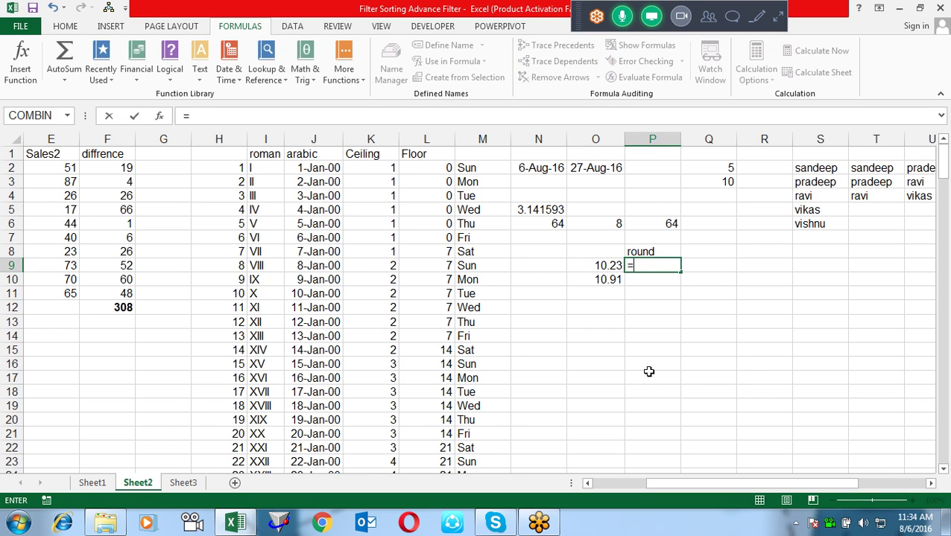
text(roun)
key(Tab)
key(Left)
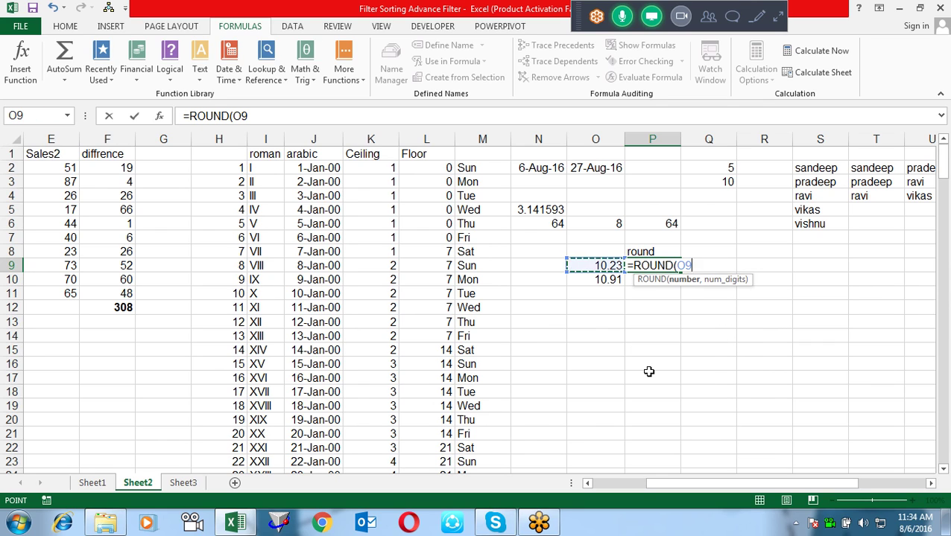
text(,)
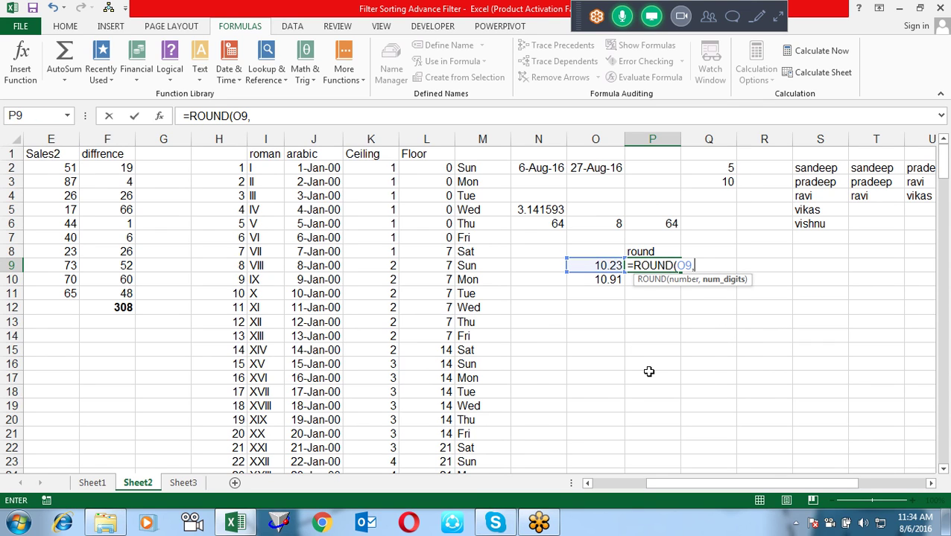
text(2)
key(Return)
- Change P9 to =ROUND(O9,0) and fill it down to P10, giving 10 and 11
key(Up)
key(F2)
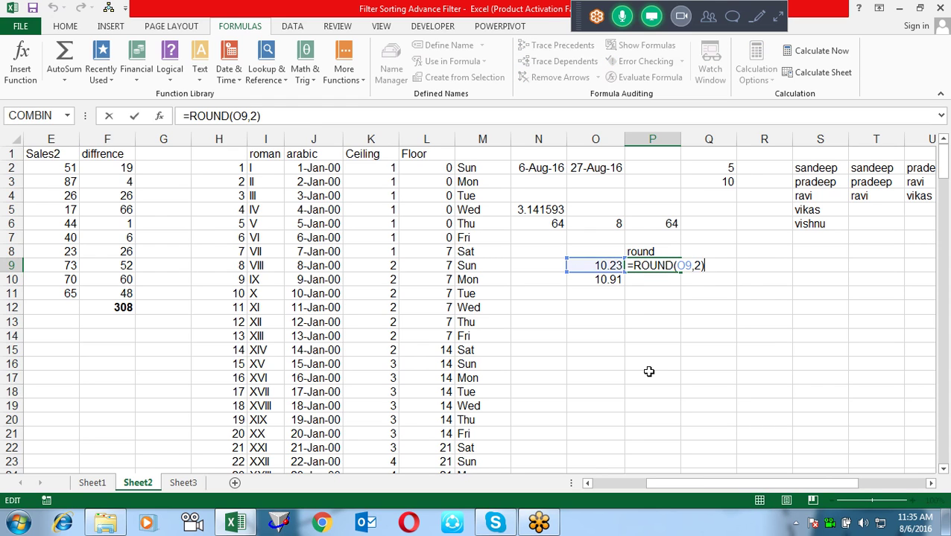
key(Left)
key(BackSpace)
text(0)
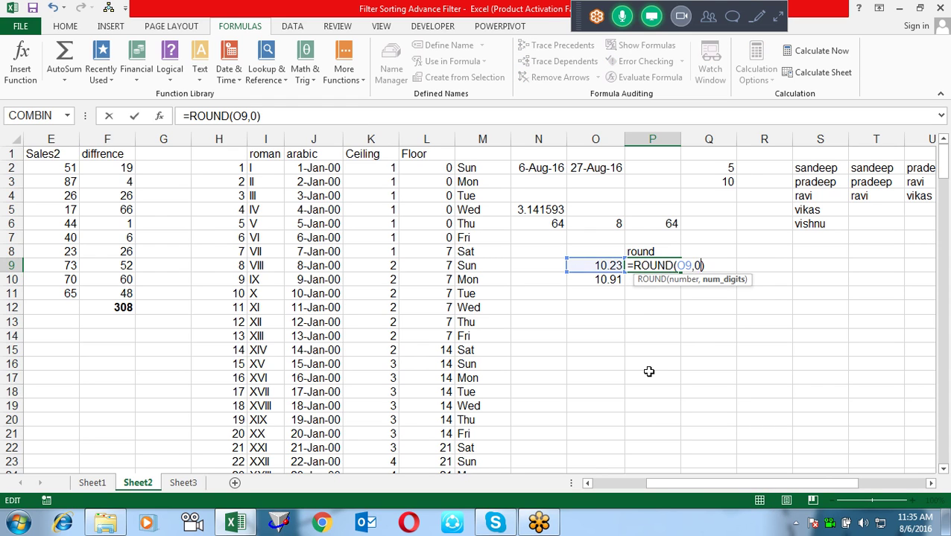
key(Return)
key(ctrl+d)
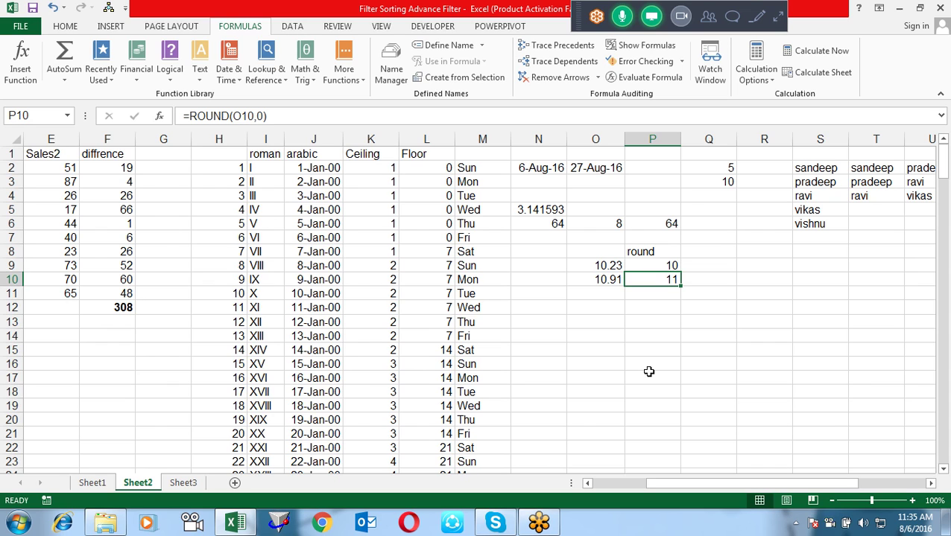
key(Up)
key(Up)
key(Right)
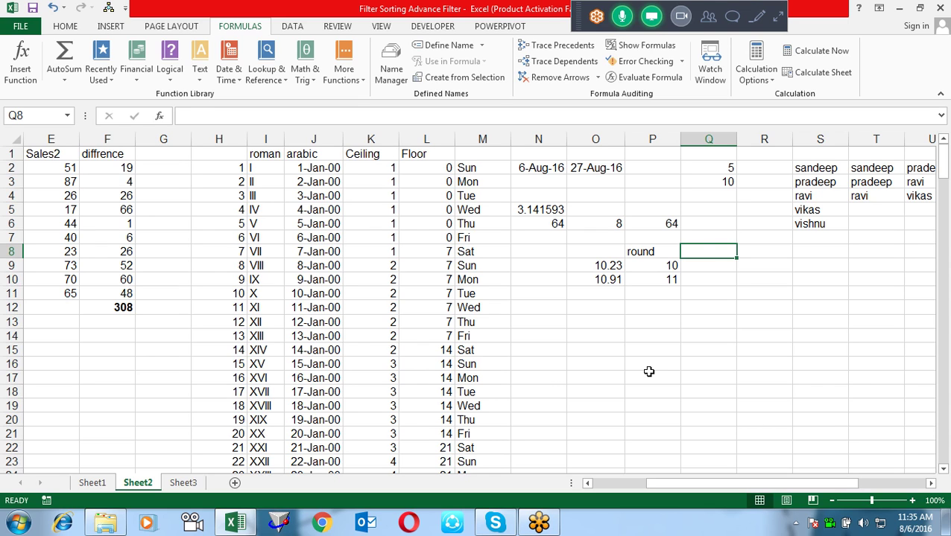
- Add a 'roundup' heading in Q8 with =ROUNDUP(O9,0) filled down to Q10, returning 11 and 11
text(roundup)
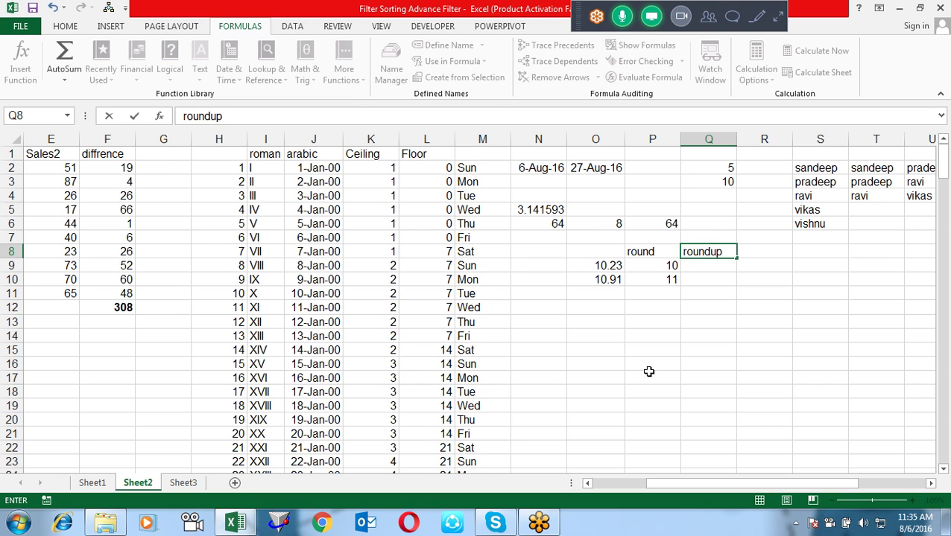
key(Return)
text(=roun)
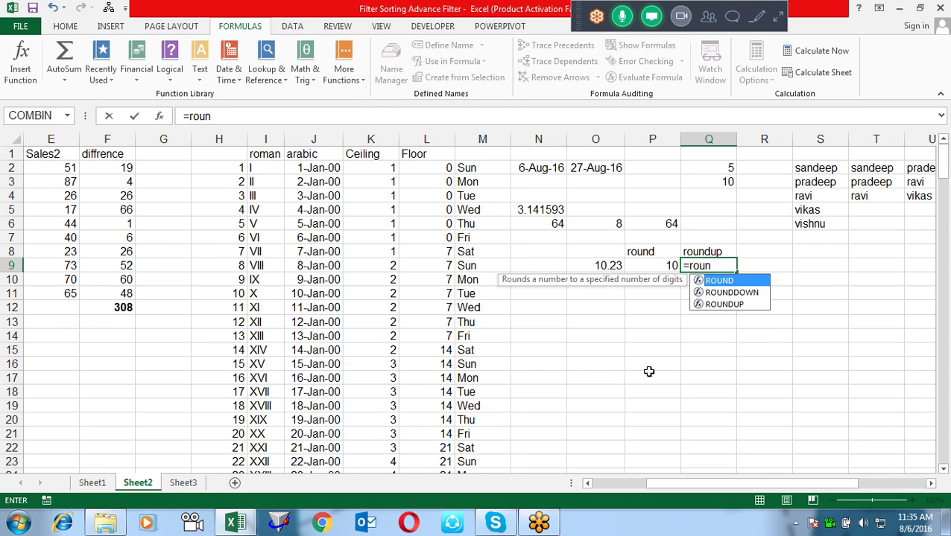
key(Down)
key(Down)
key(Tab)
key(Left)
key(Left)
text(,)
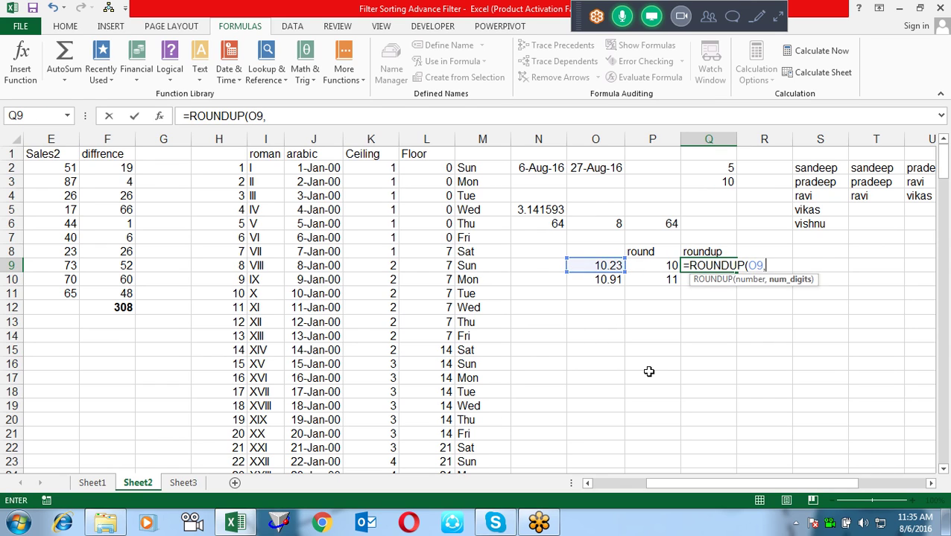
text(0))
key(Return)
key(ctrl+d)
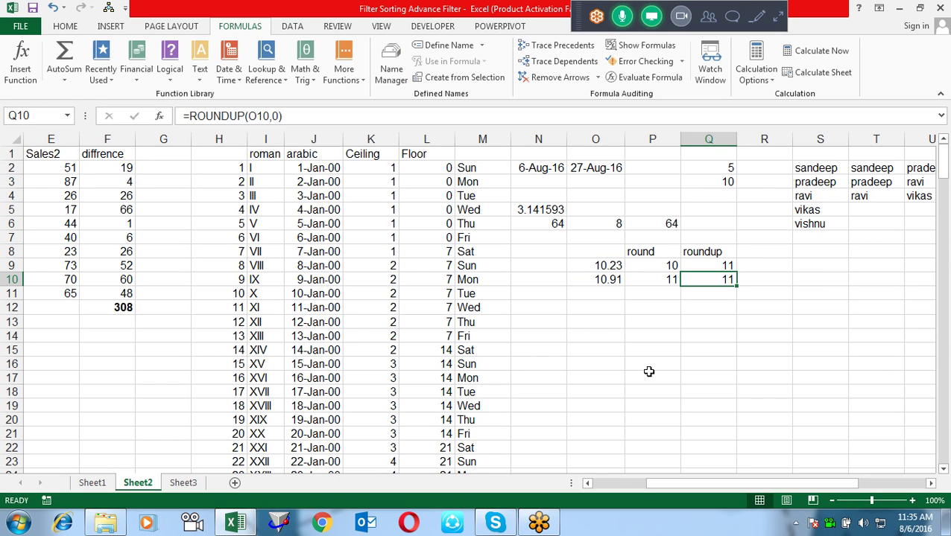
key(Up)
key(Up)
key(Right)
- Add a 'rounddown' heading in R8 with =ROUNDDOWN(O9,0) filled down to R10, returning 10 and 10
text(r)
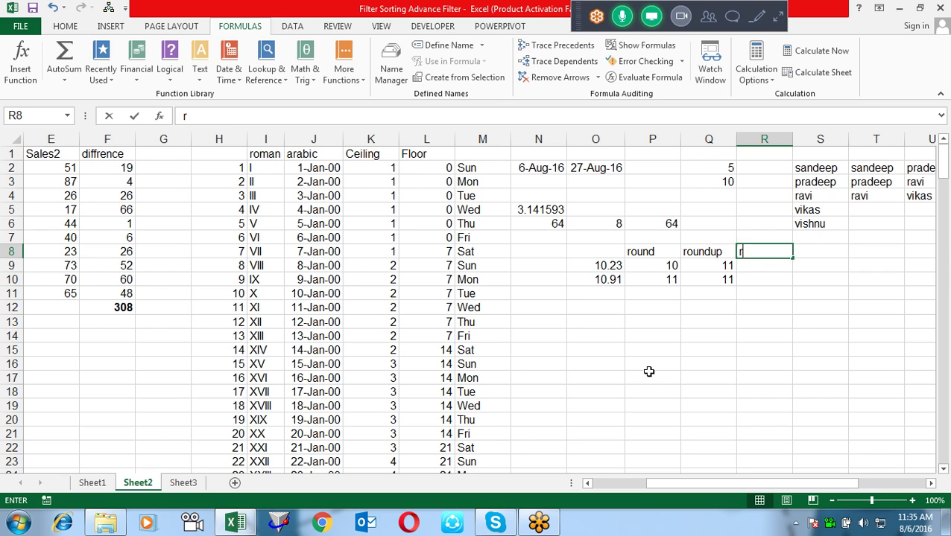
text(ounddown)
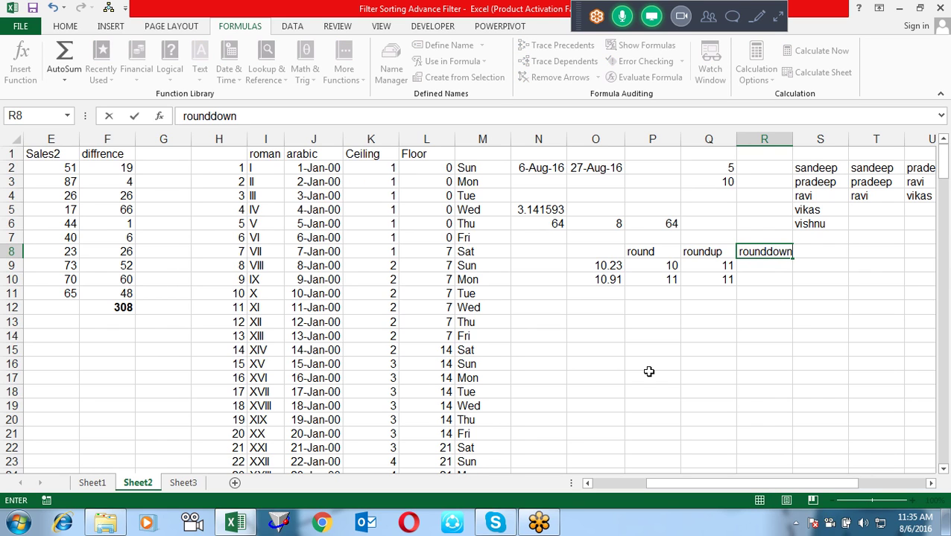
key(Return)
text(=)
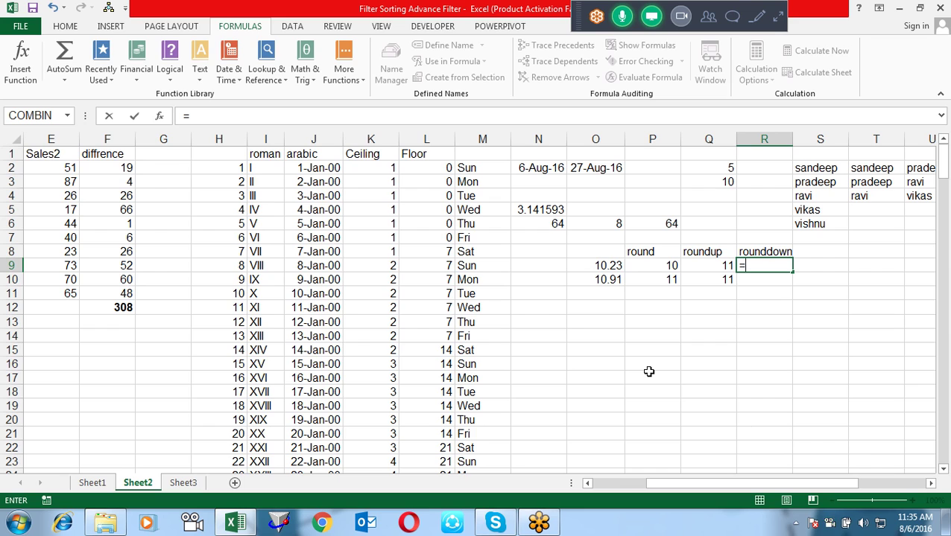
text(roun)
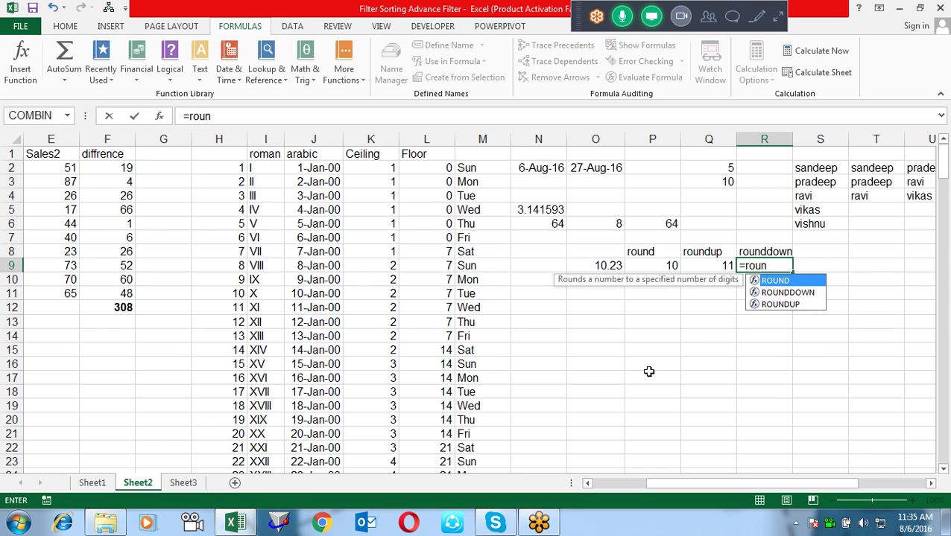
key(Down)
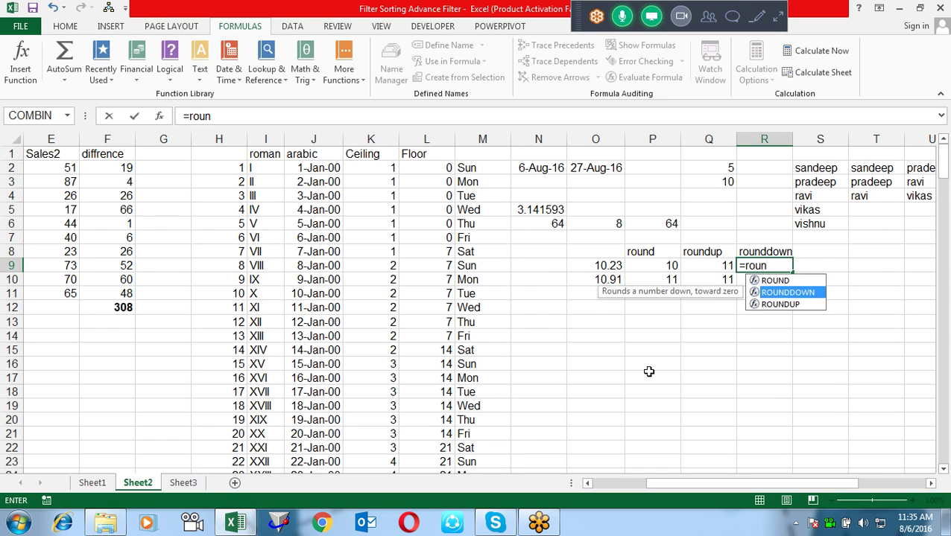
key(Down)
key(Up)
key(Tab)
key(Left)
key(Left)
key(Left)
key(Return)
key(Return)
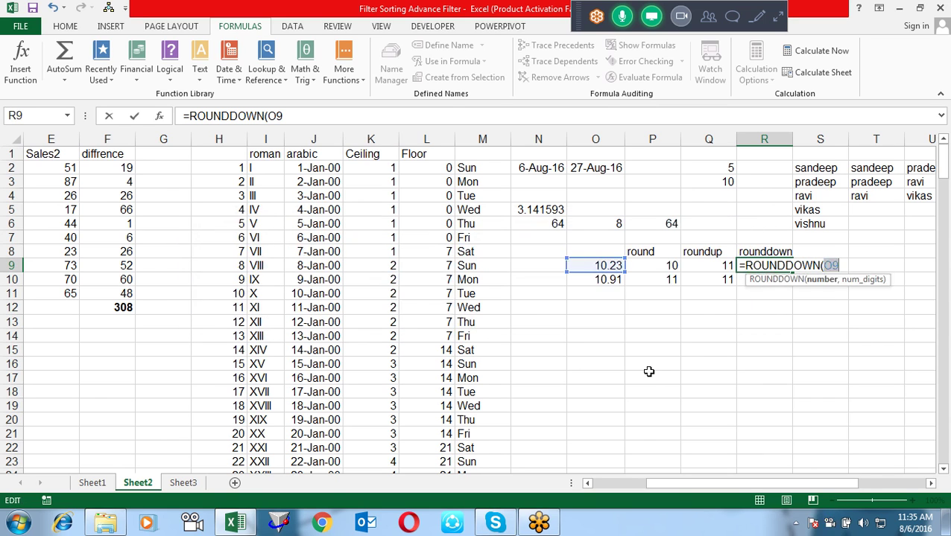
text(,0)
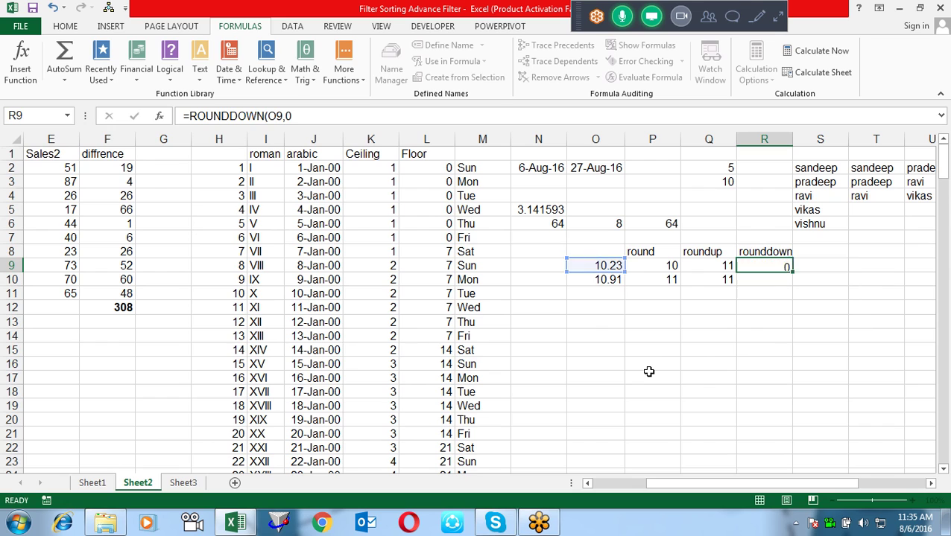
key(Return)
key(ctrl+d)
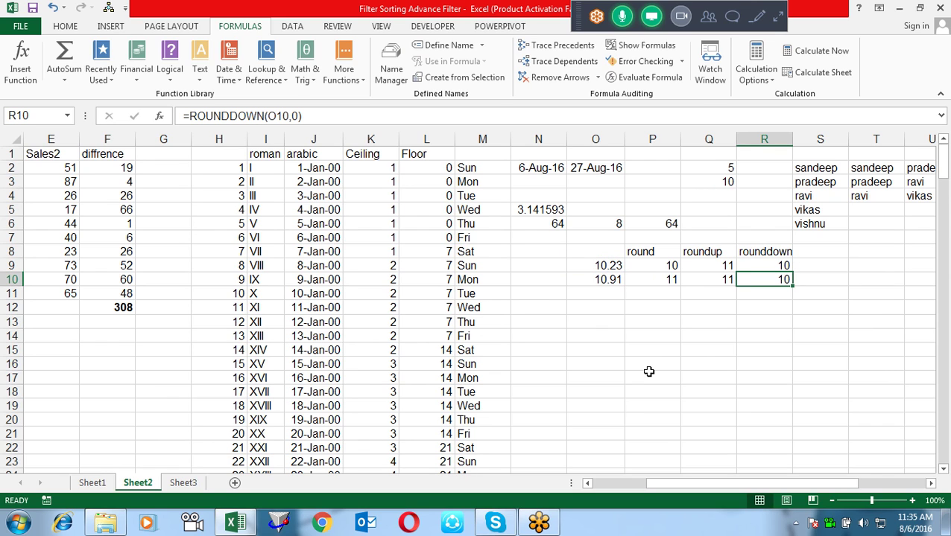
key(Up)
key(Up)
- Enter the heading 'int' in cell S8
key(Right)
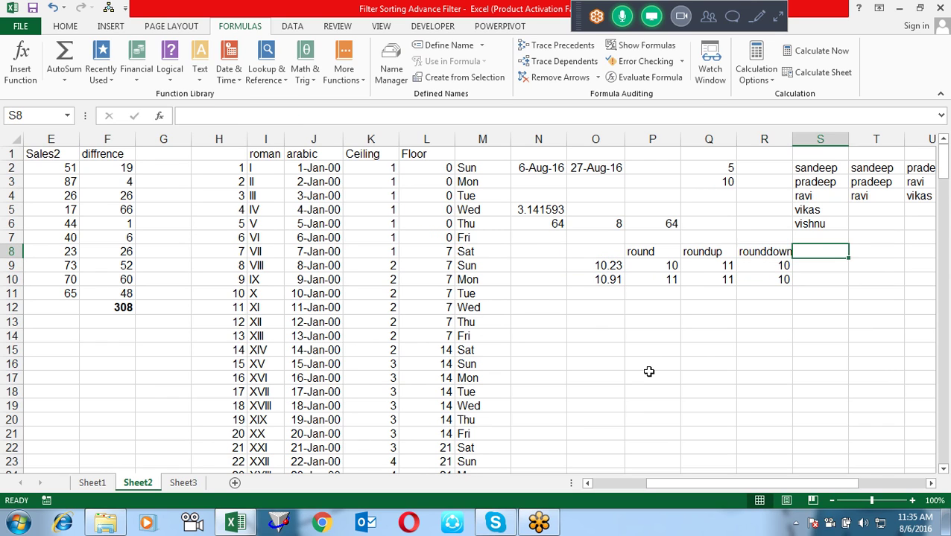
key(Right)
key(Right)
key(Left)
key(Left)
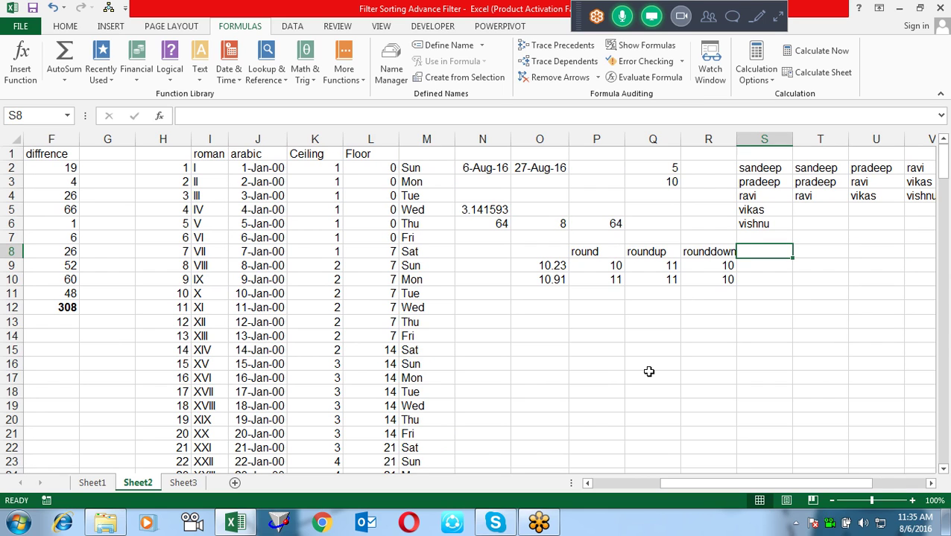
text(int)
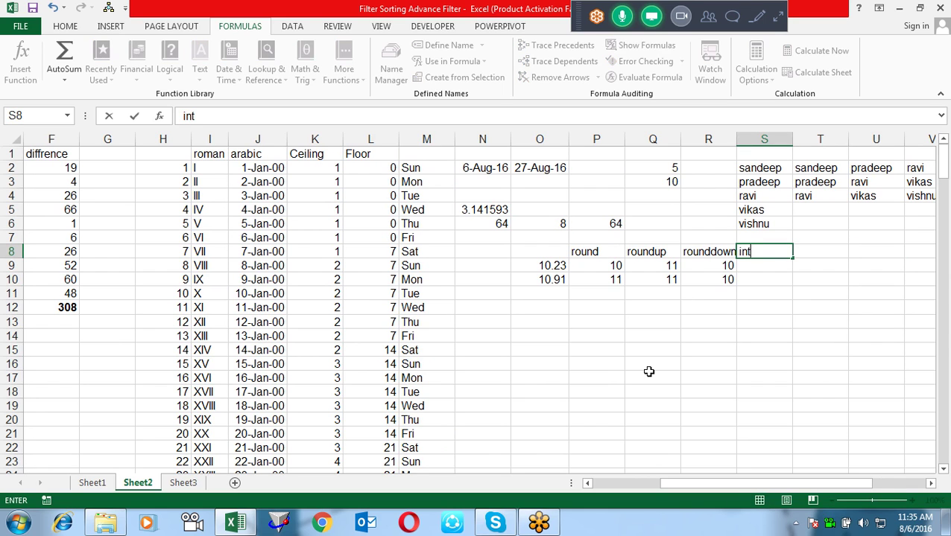
key(Return)
- Start an INT formula in S9 that references 10.23 in cell O9
text(=int)
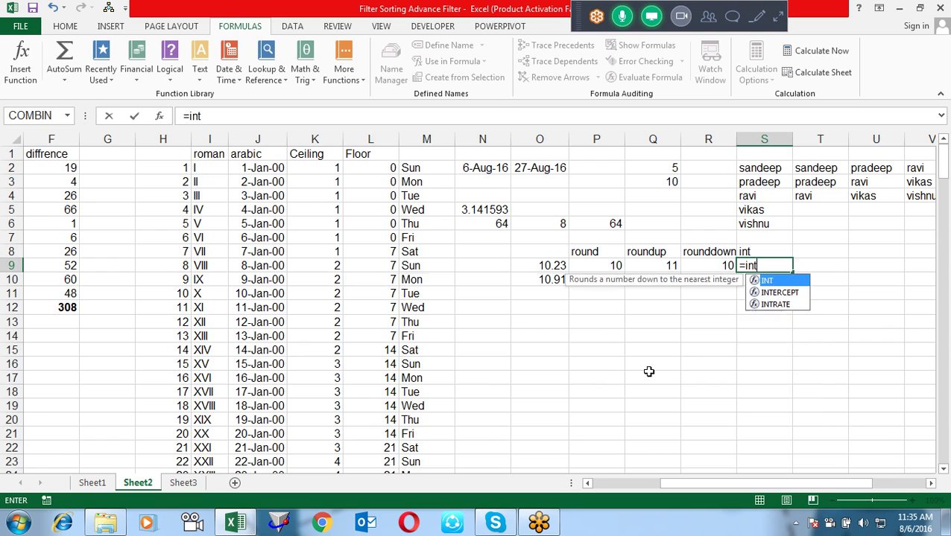
key(Tab)
key(Left)
key(Left)
key(Left)
key(Left)
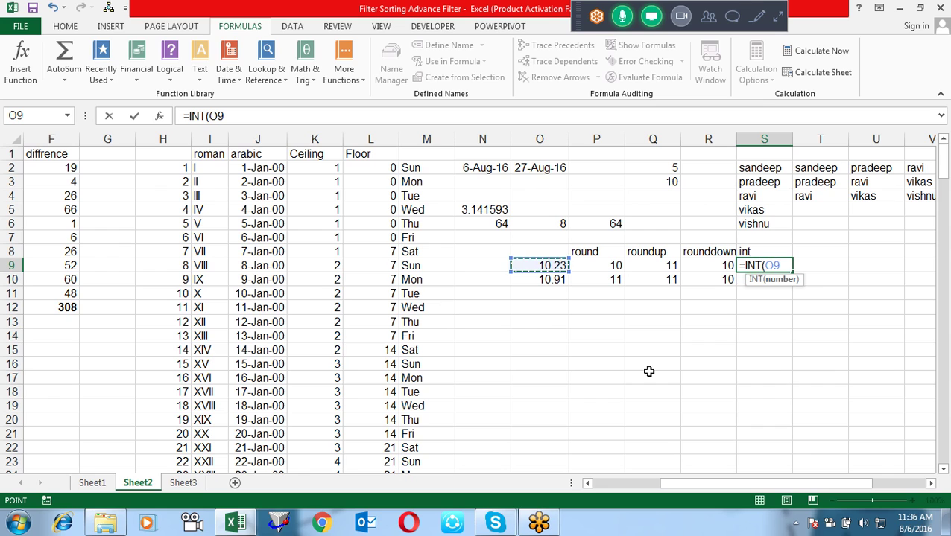
- Finish the INT formula for O9 and fill it down to S10. Then add the heading 'trunc' in T8
key(Return)
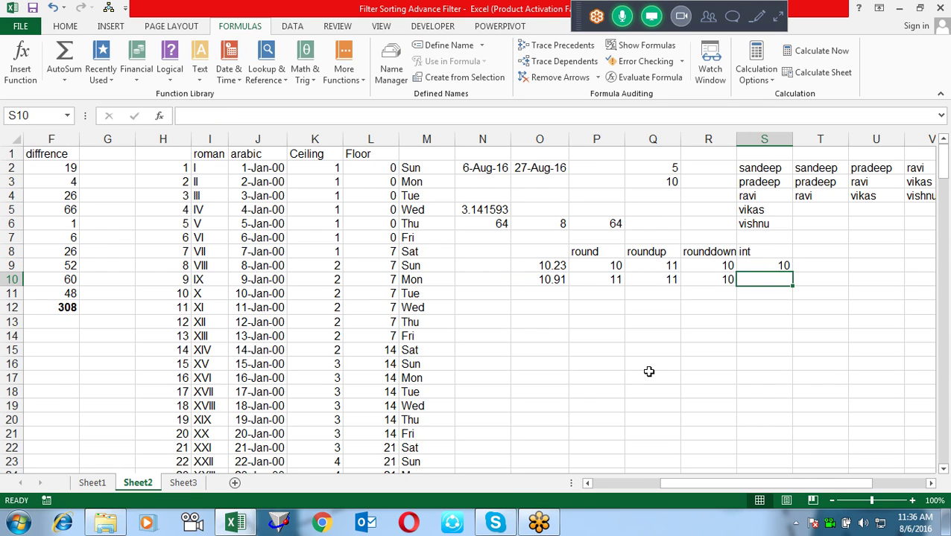
key(ctrl+d)
key(Up)
key(Up)
key(Up)
key(Right)
key(Down)
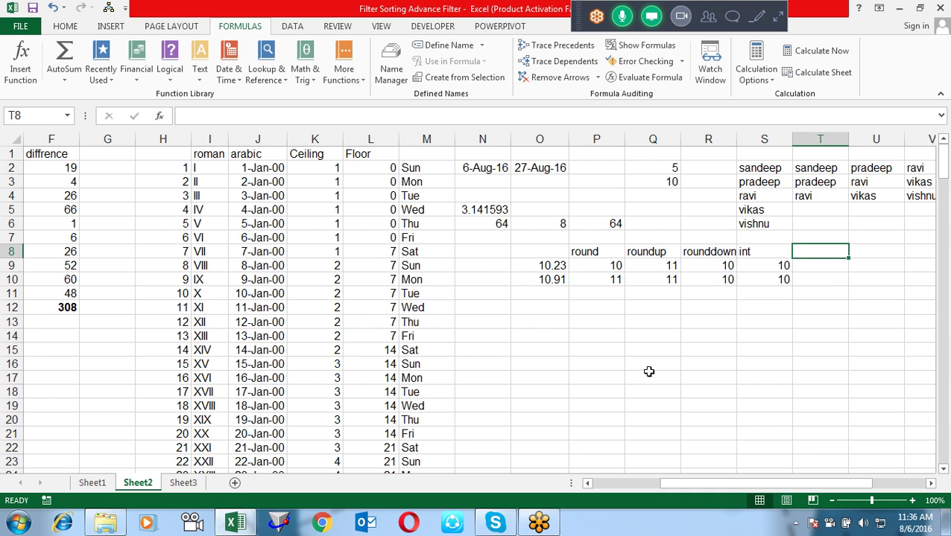
text(trunc)
key(Return)
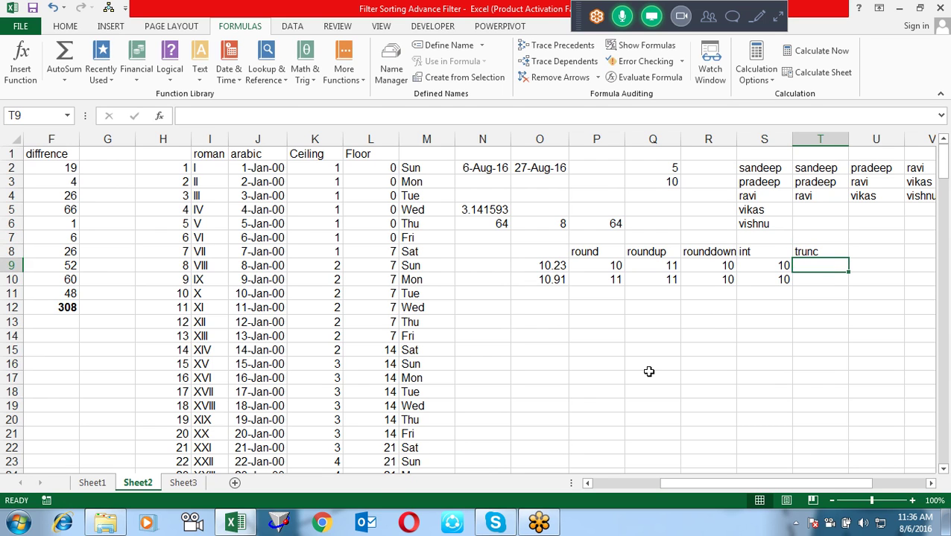
- Enter =TRUNC(O9,0) in T9 and fill it down to T10
text(=trun)
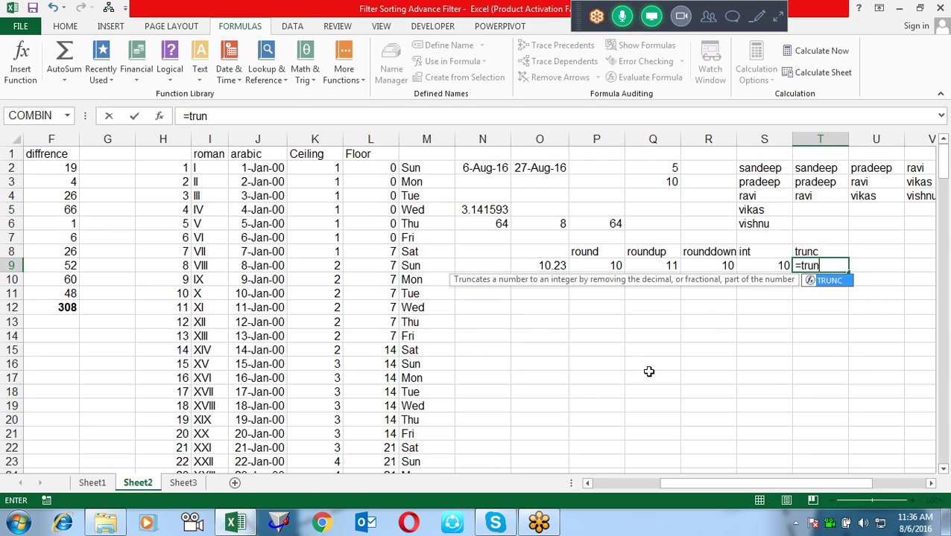
key(Tab)
key(Left)
key(Left)
key(Left)
key(Left)
key(Left)
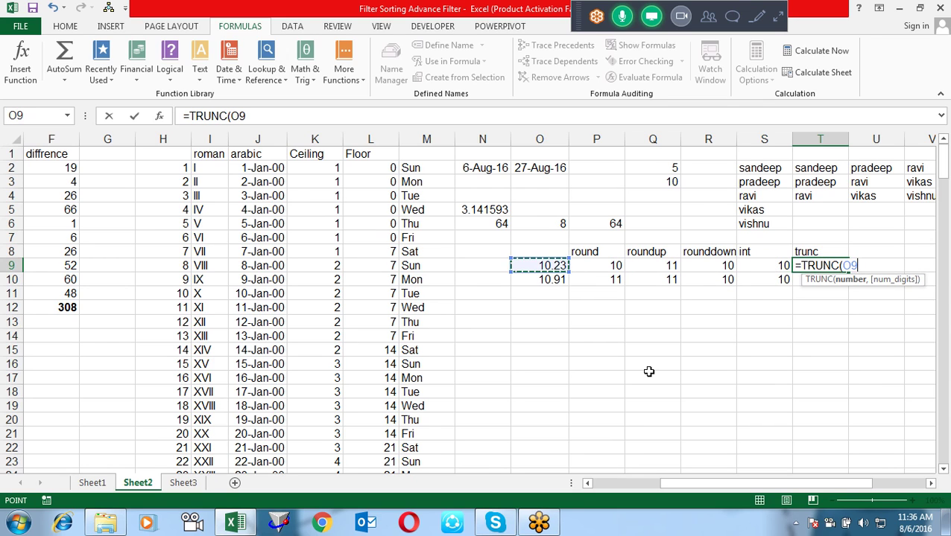
text(,0)
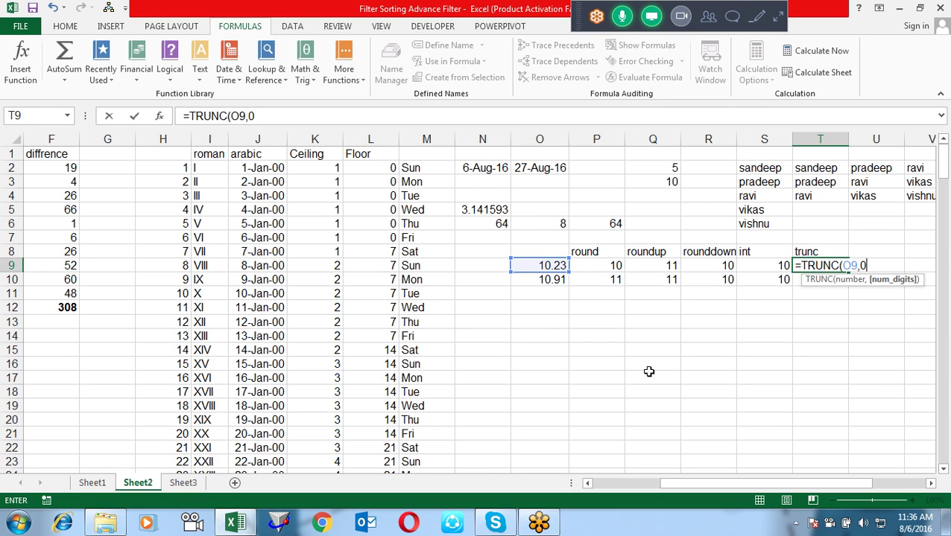
key(Return)
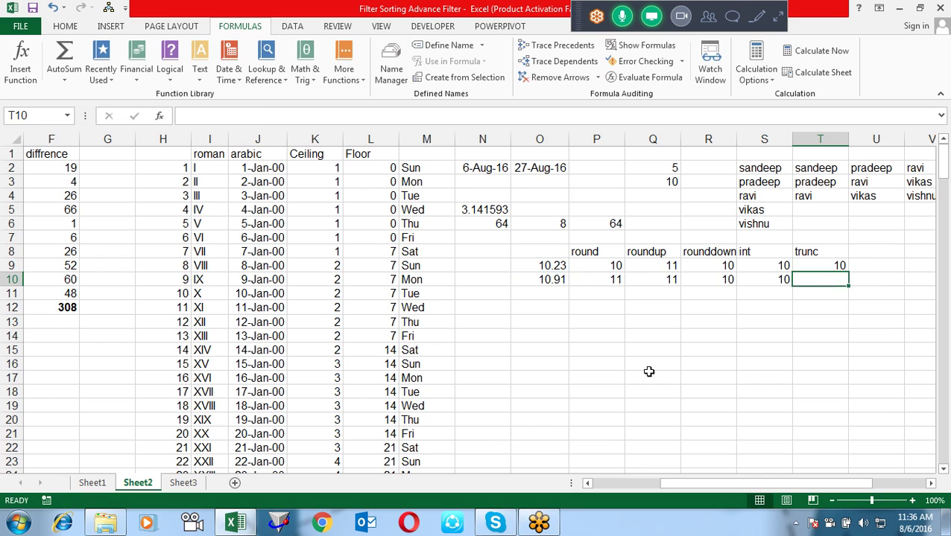
key(ctrl+d)
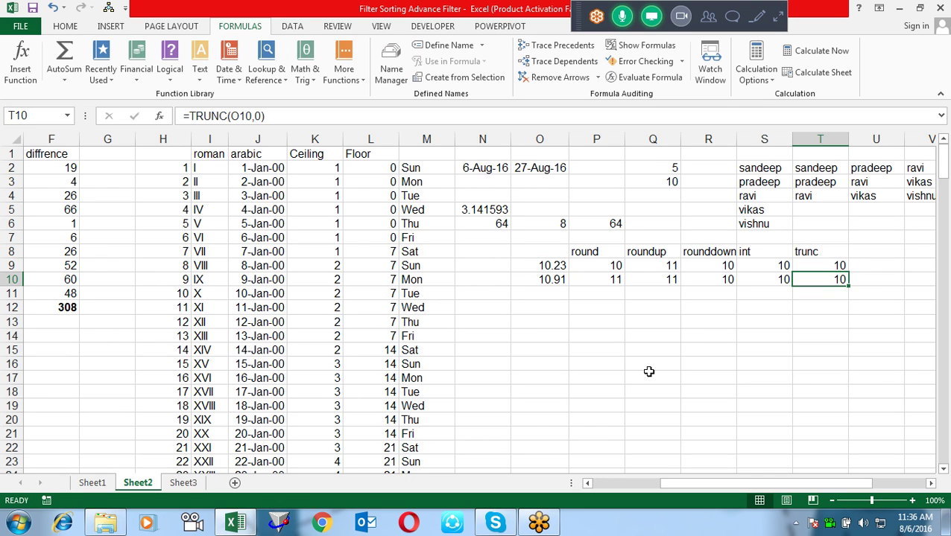
- Try rounding 10.23 to one decimal in P9's ROUND formula, then undo it
key(Up)
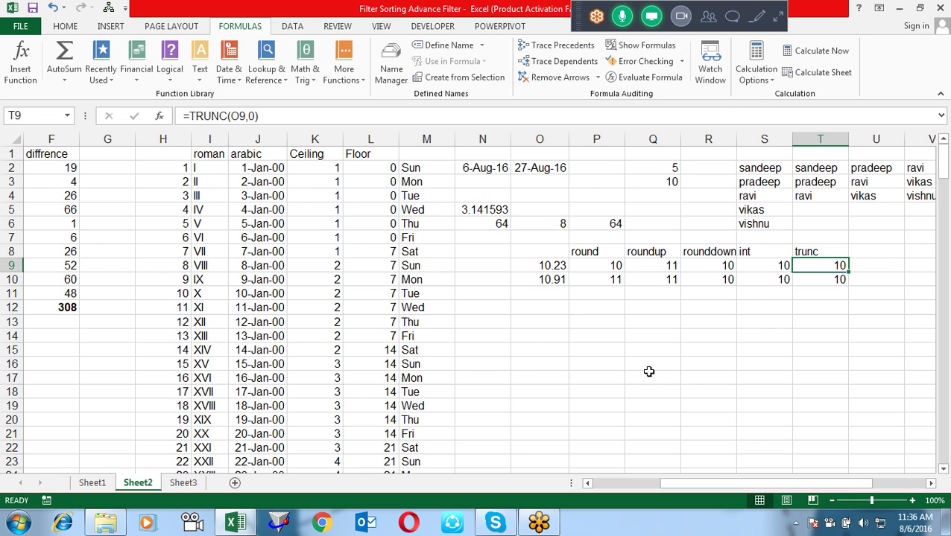
key(Left)
key(Left)
key(Left)
key(Left)
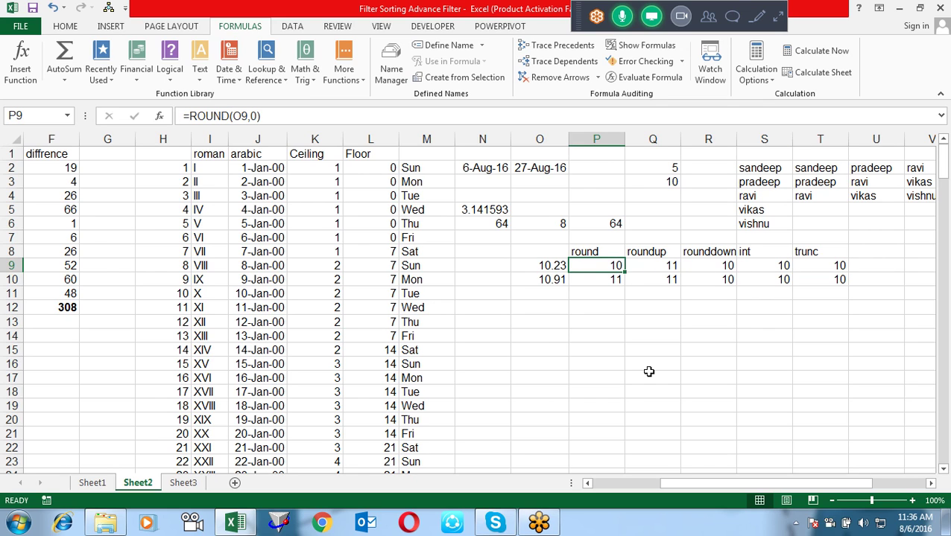
key(F2)
key(Left)
key(BackSpace)
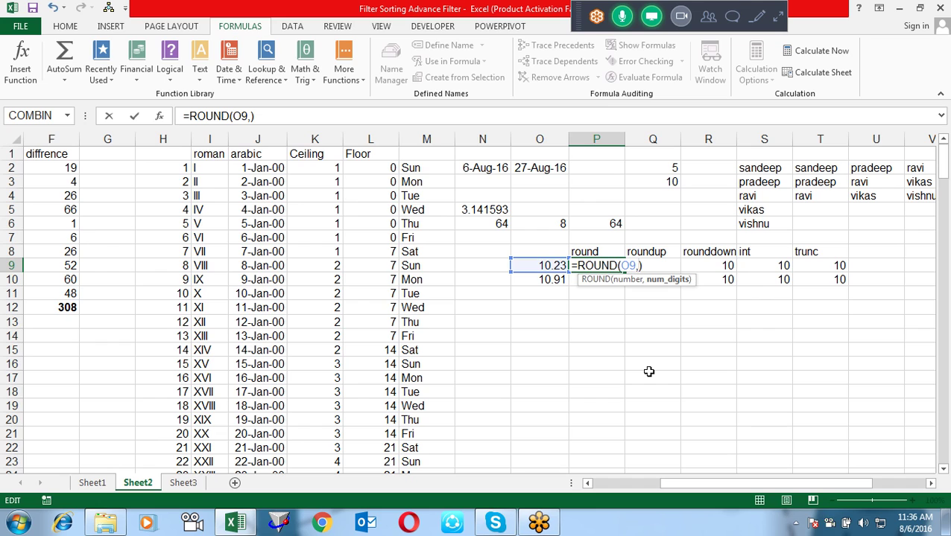
text(1)
key(Return)
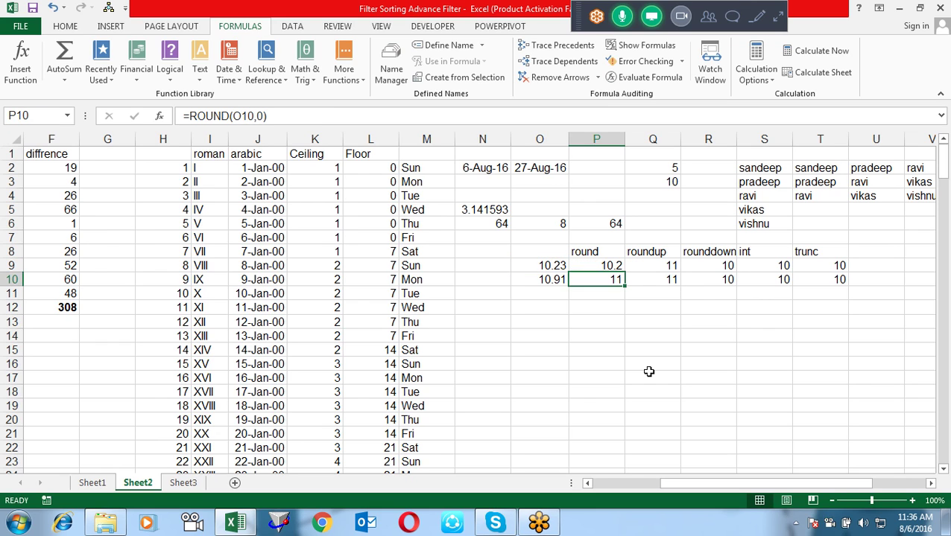
key(ctrl+z)
- Change T9's TRUNC digits argument to 1 and fill it down to T10
key(Right)
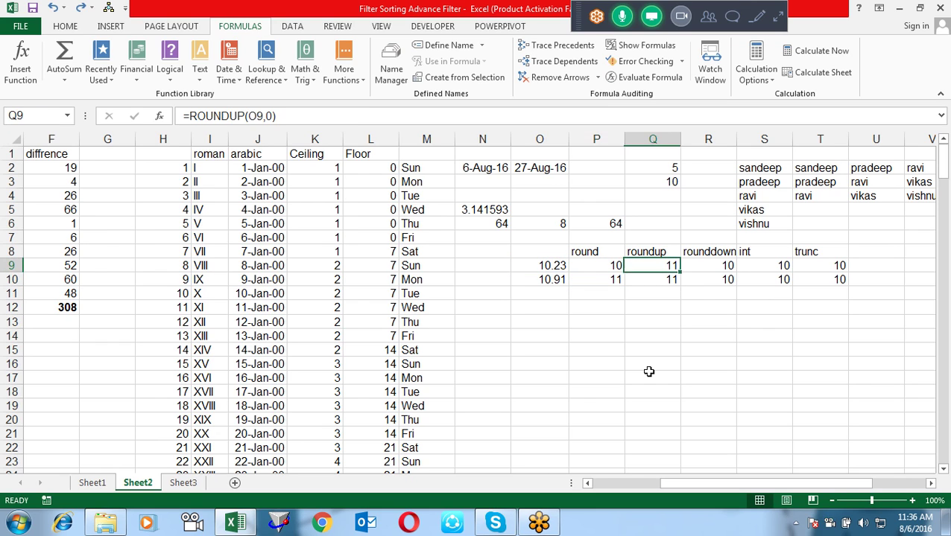
key(Right)
key(Right)
key(Right)
key(F2)
key(Left)
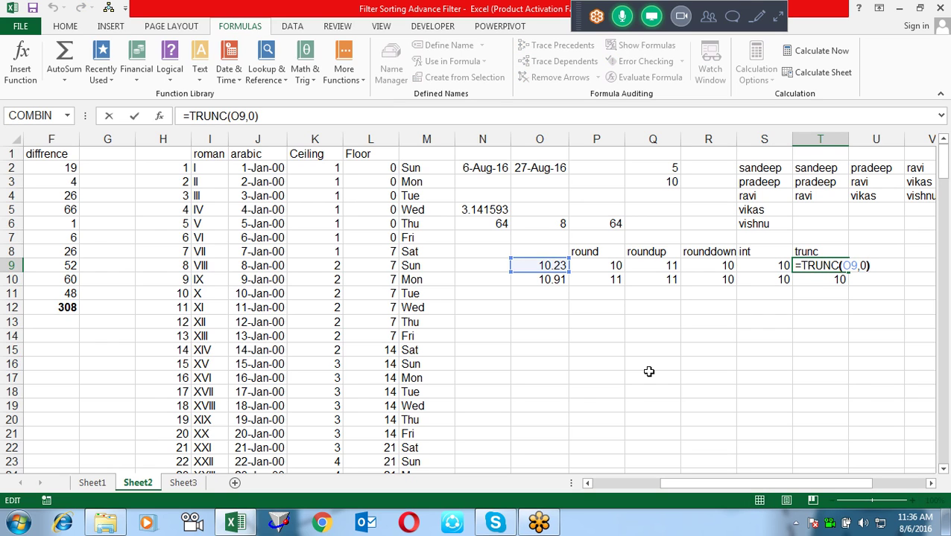
key(BackSpace)
text(1)
key(Return)
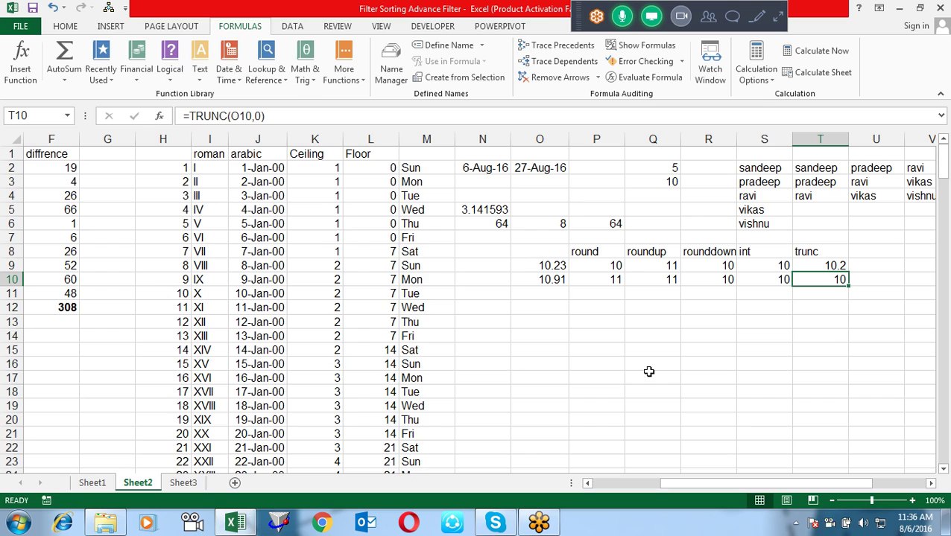
key(ctrl+d)
- Set the TRUNC digits in T9 and T10 back to 0 so both show 10
key(Up)
key(F2)
key(Escape)
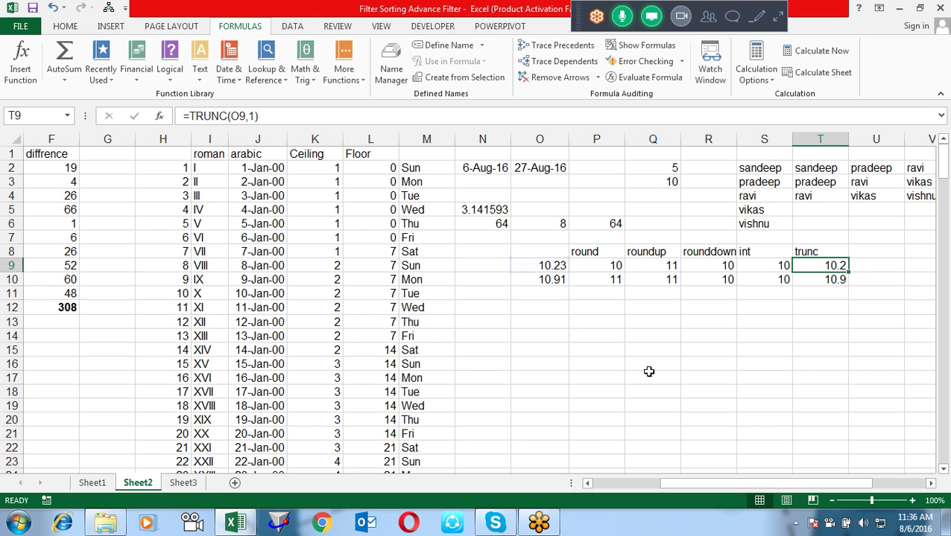
key(F2)
key(Left)
key(BackSpace)
text(0)
key(Return)
key(F2)
key(Left)
key(BackSpace)
text(0)
key(Return)
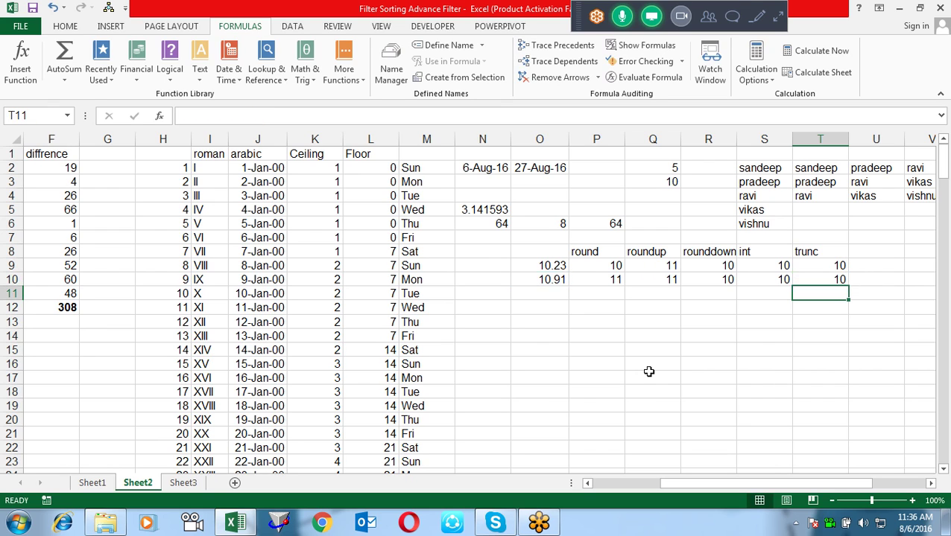
- Enter the number 10465 in O13
key(Left)
key(Left)
key(Left)
key(Left)
key(Left)
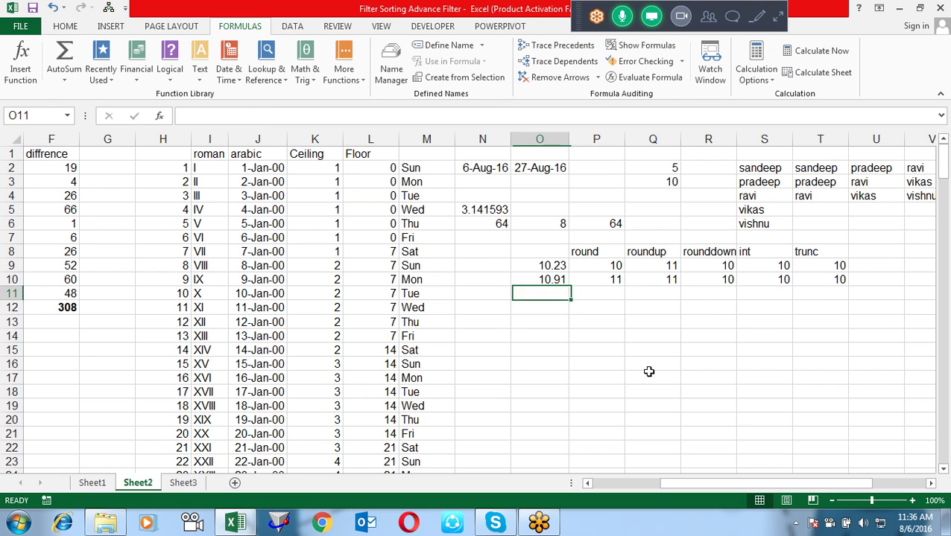
key(Down)
key(Down)
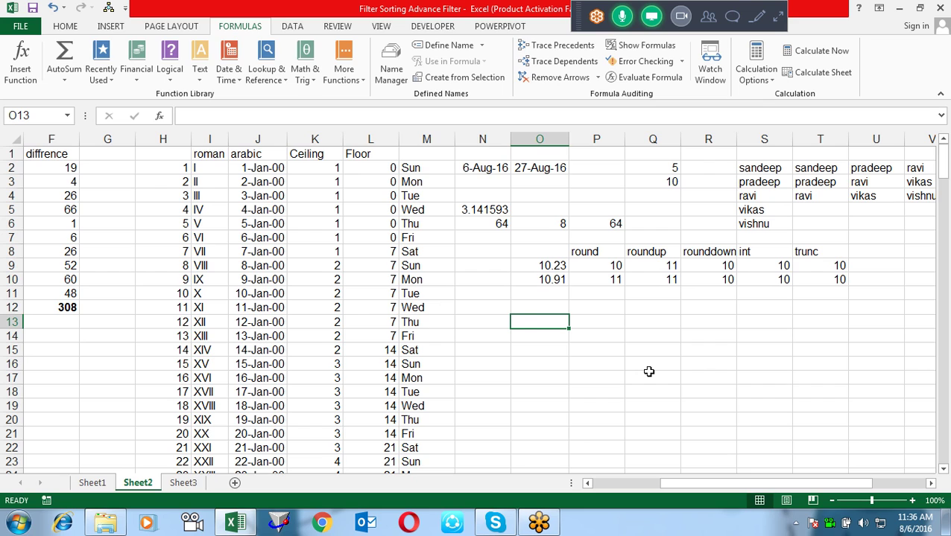
text(104)
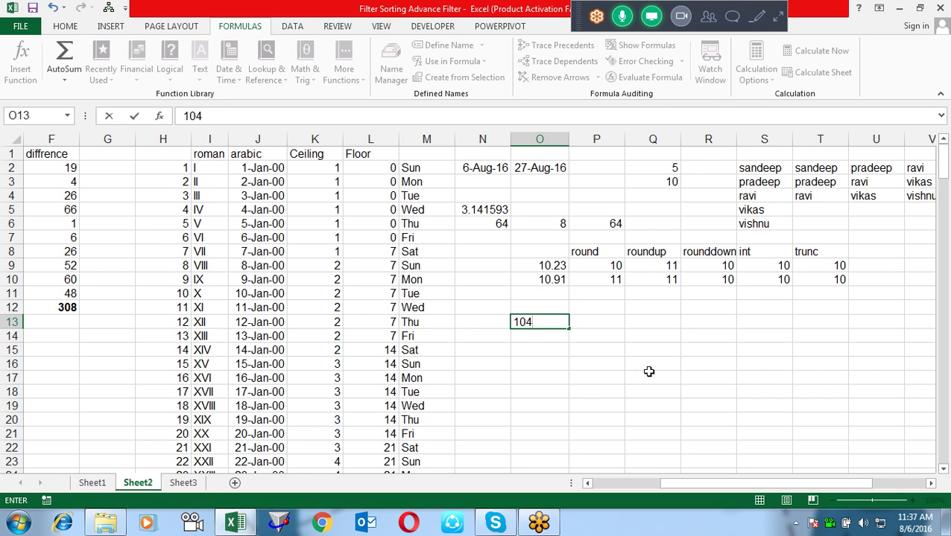
text(5)
key(BackSpace)
text(65)
key(Return)
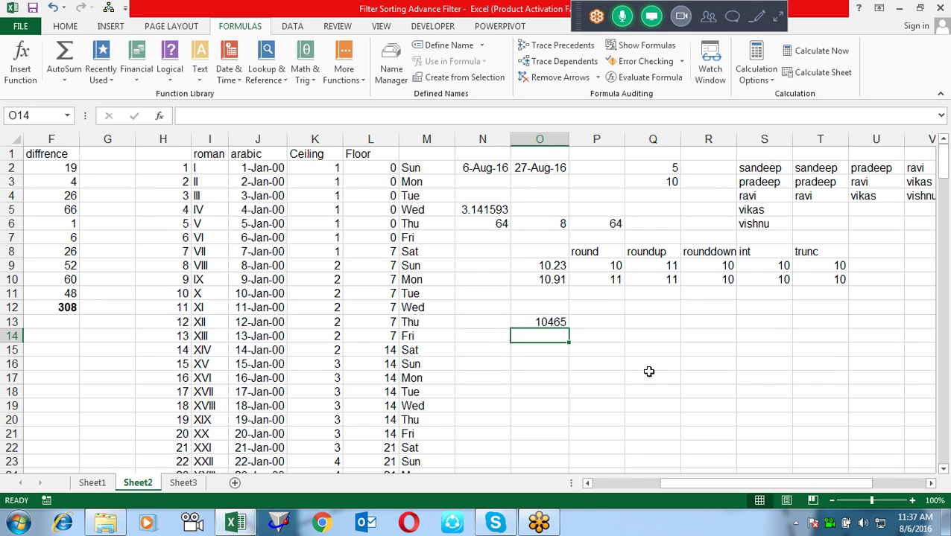
- Enter =ROUND(O13,-2) in P13 to round 10465 to the nearest hundred
key(Up)
key(Right)
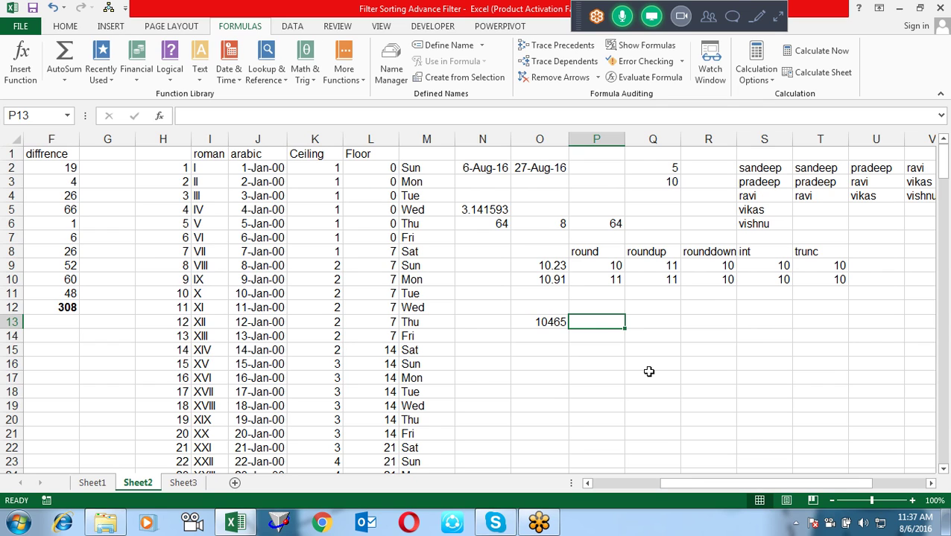
text(=)
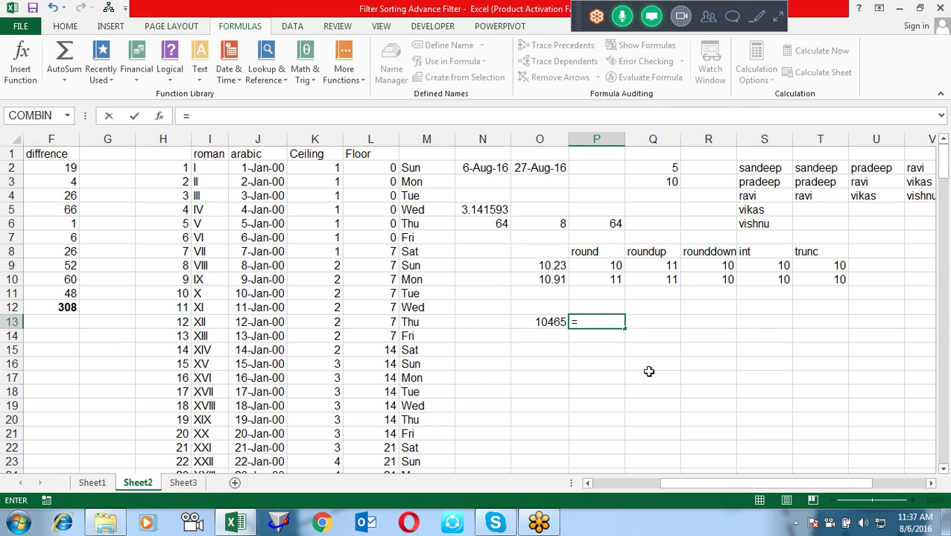
text(roun)
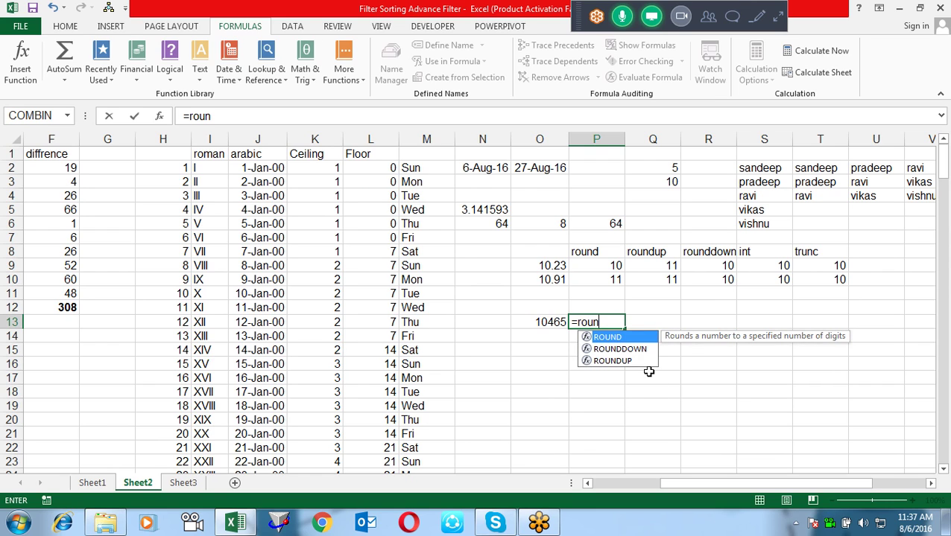
key(Down)
key(Down)
key(Tab)
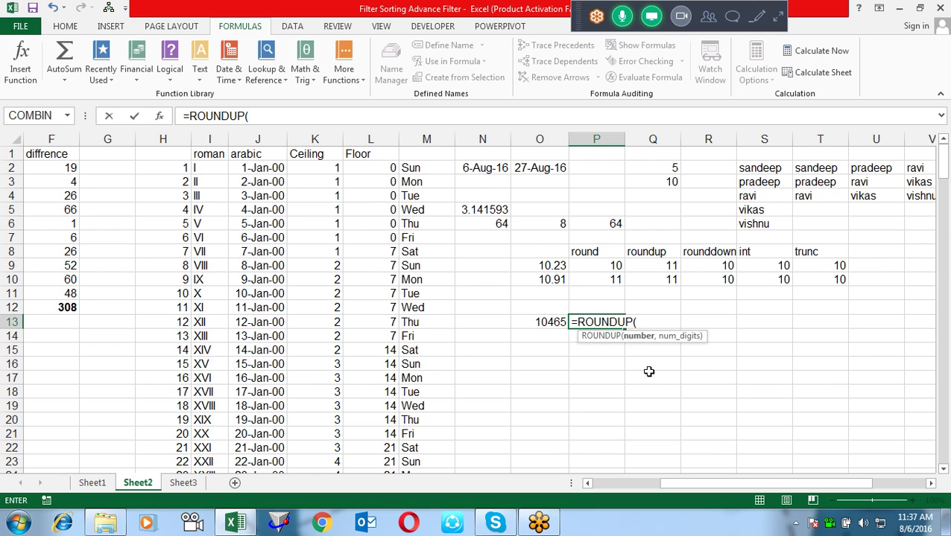
key(Left)
key(Up)
key(Up)
key(Up)
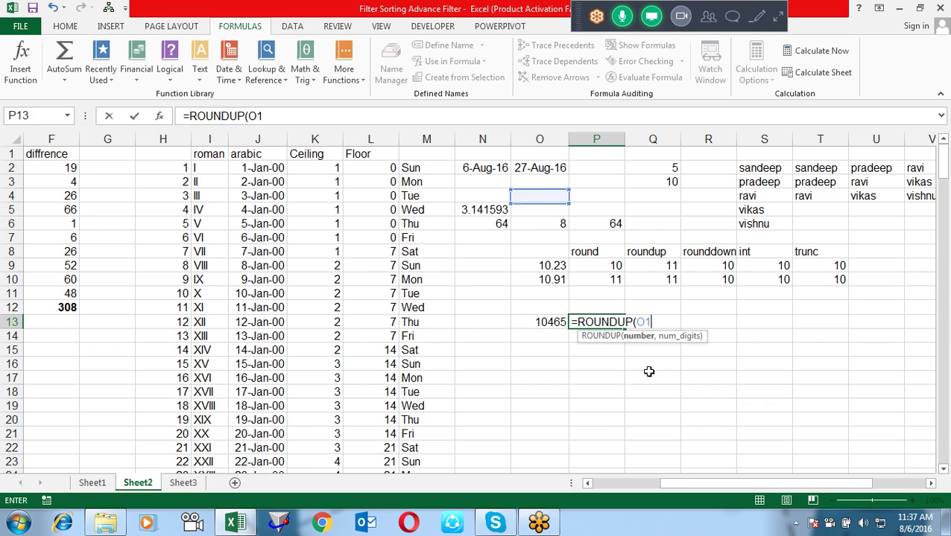
key(BackSpace)
key(BackSpace)
key(BackSpace)
key(BackSpace)
key(BackSpace)
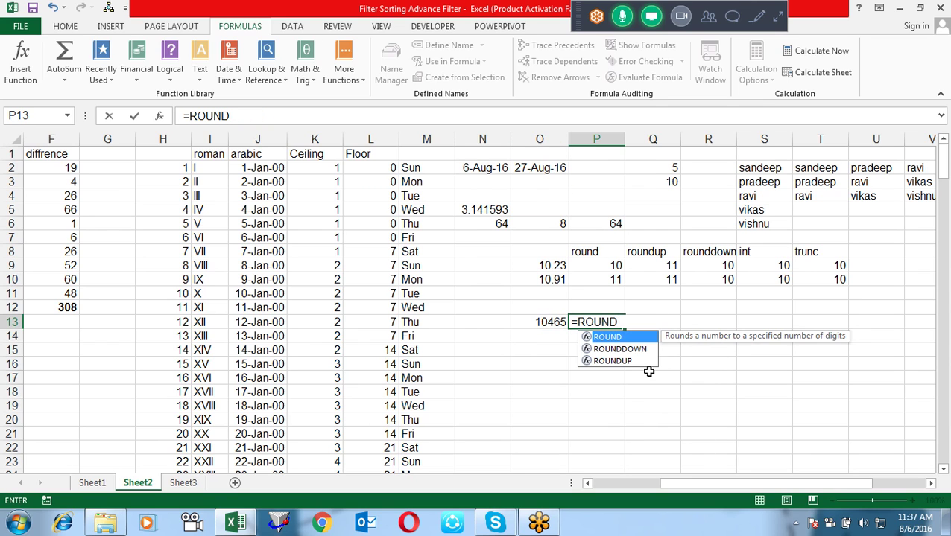
key(Tab)
key(Left)
text(,-)
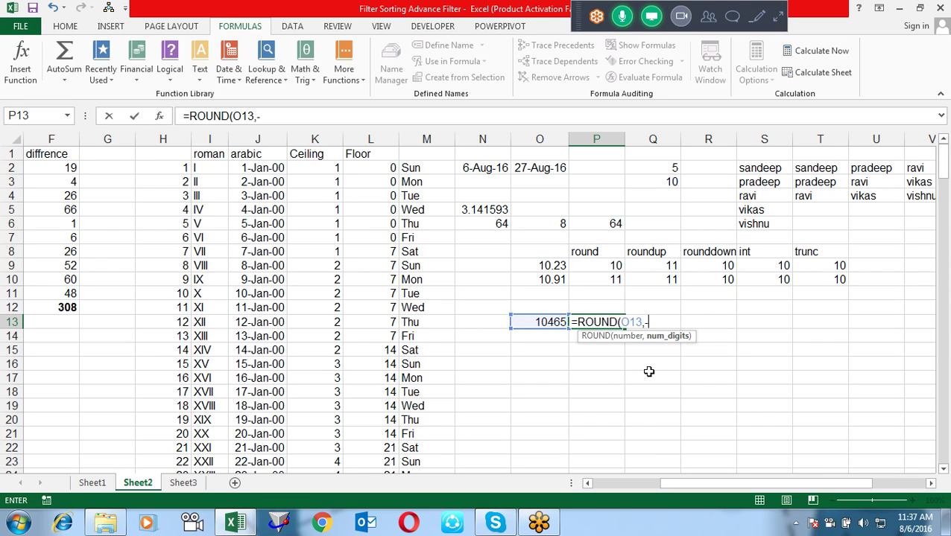
text(2)
key(Return)
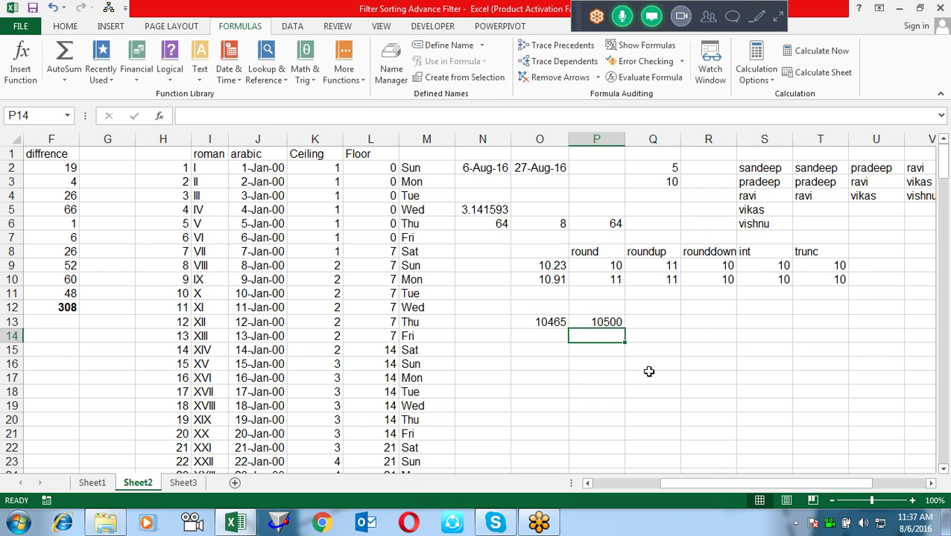
- Change the ROUND digits in P13 to -1 to round to the nearest ten
key(Up)
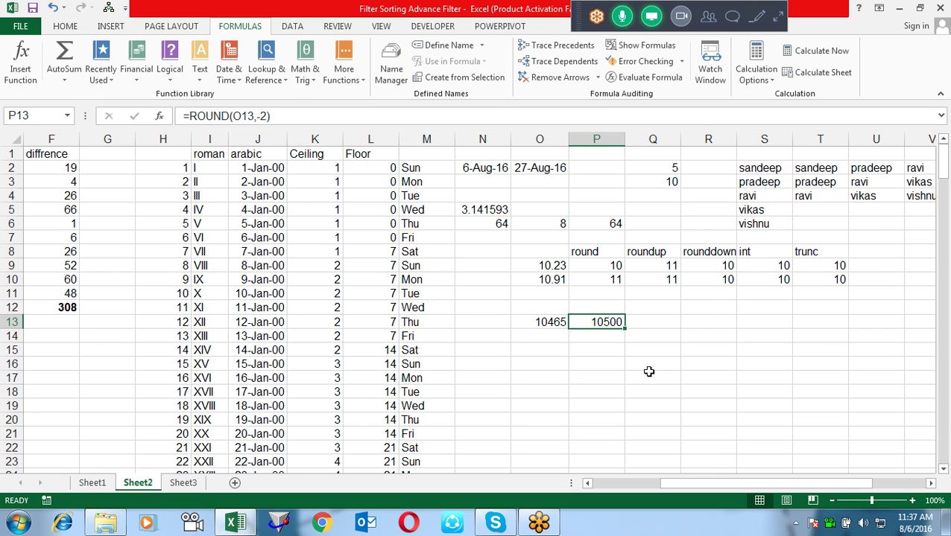
key(F2)
key(Left)
key(BackSpace)
text(1)
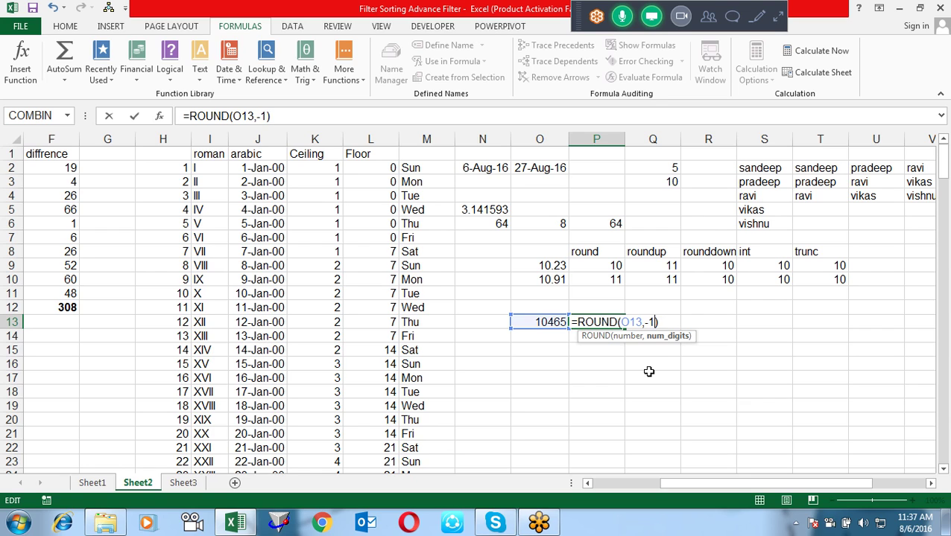
key(Return)
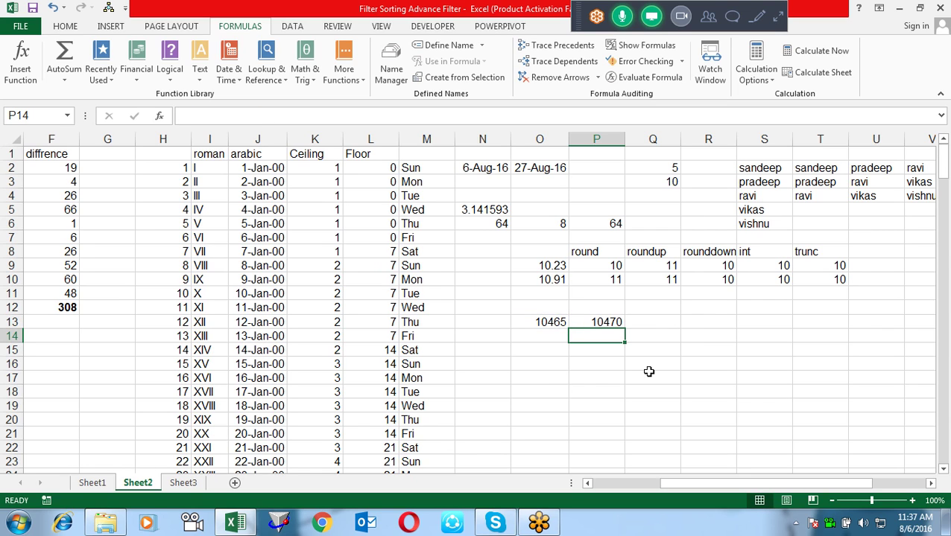
- Change the ROUND digits in P13 back to -2 for the nearest hundred
key(Up)
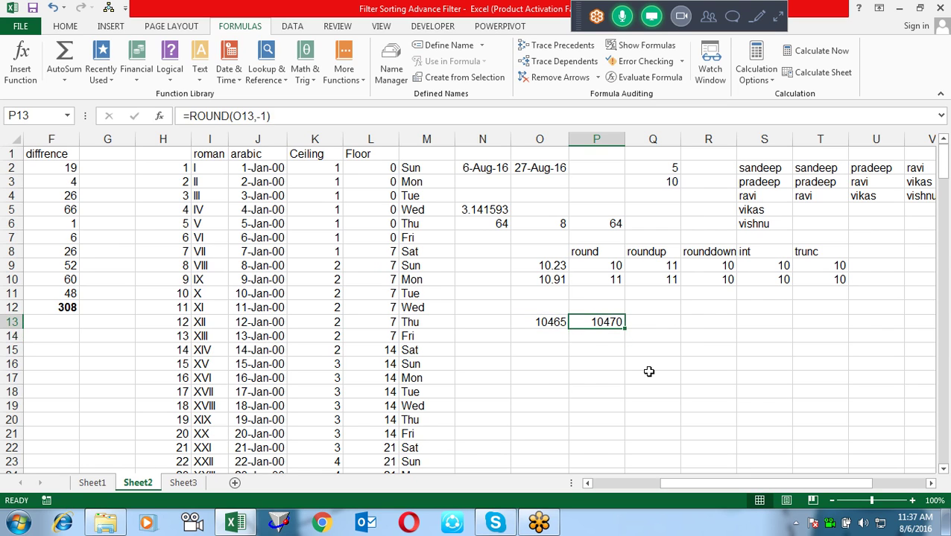
key(F2)
key(BackSpace)
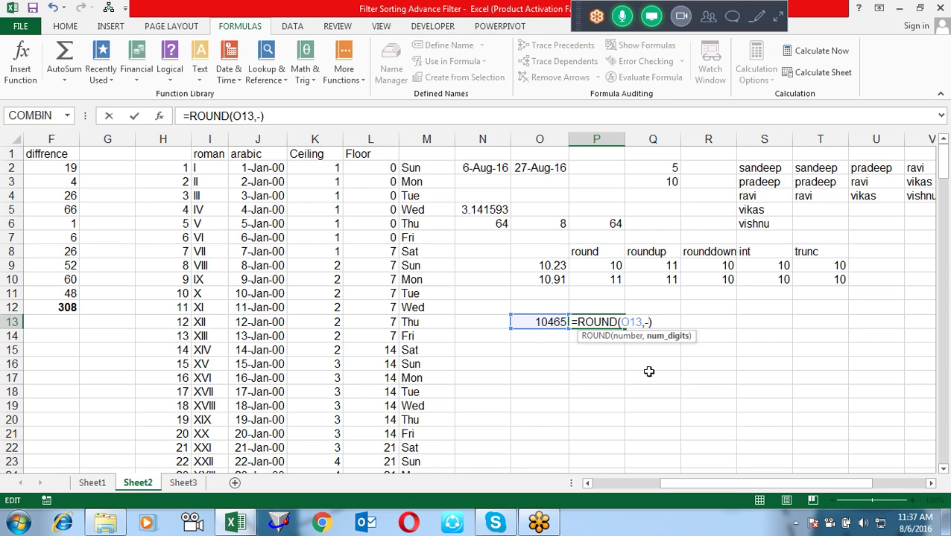
text(2)
key(Return)
- Change the ROUND digits in P13 to -3 so it shows 10000
key(Up)
key(F2)
key(BackSpace)
text(3)
key(Return)
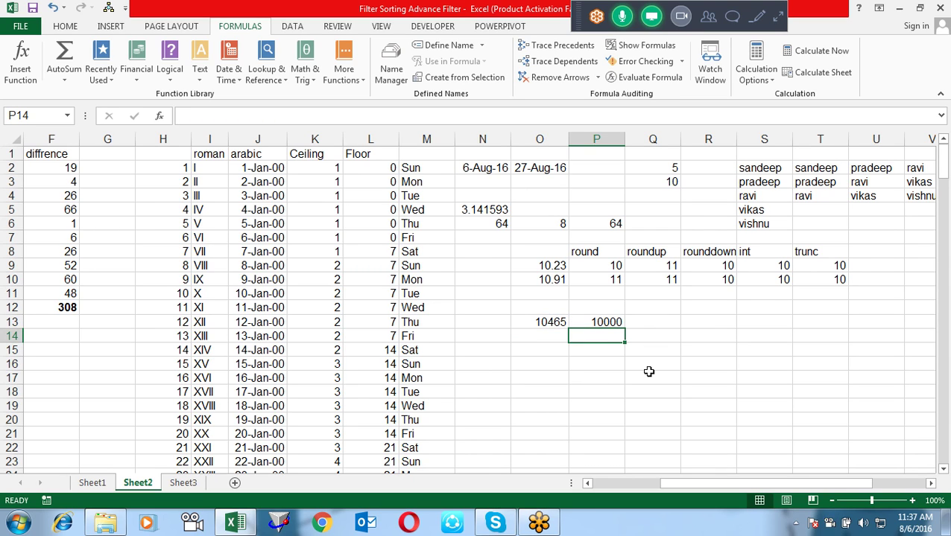
key(Up)
key(Left)
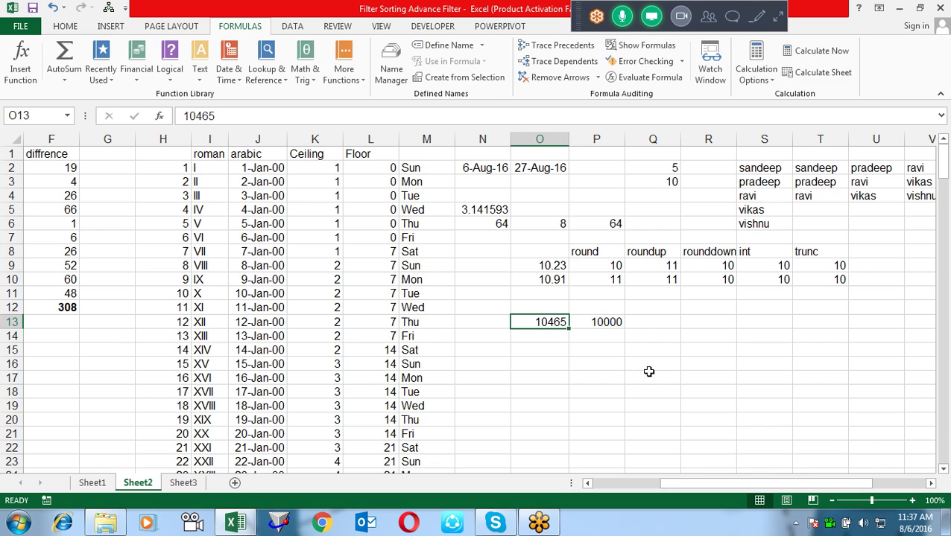
- Change O13 from 10465 to 10565
key(F2)
key(Left)
key(Left)
key(BackSpace)
text(5)
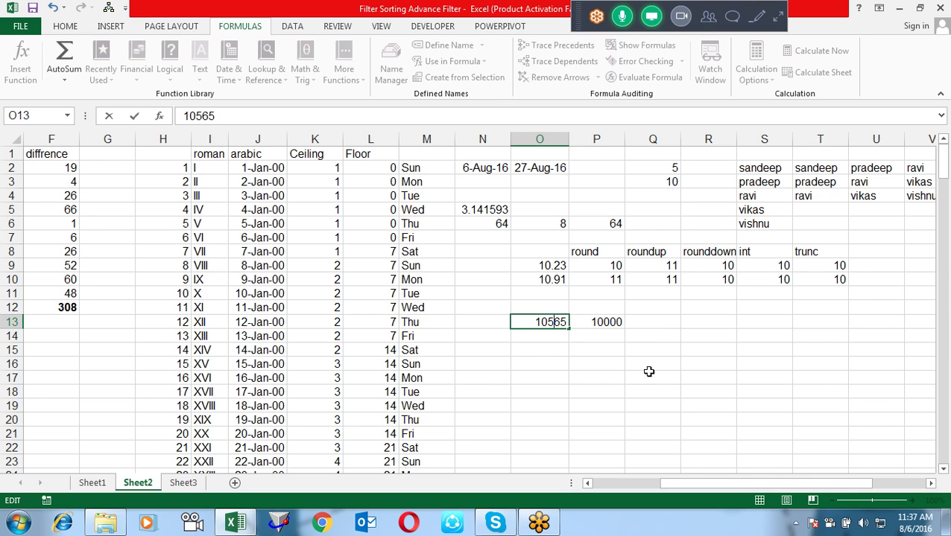
key(Return)
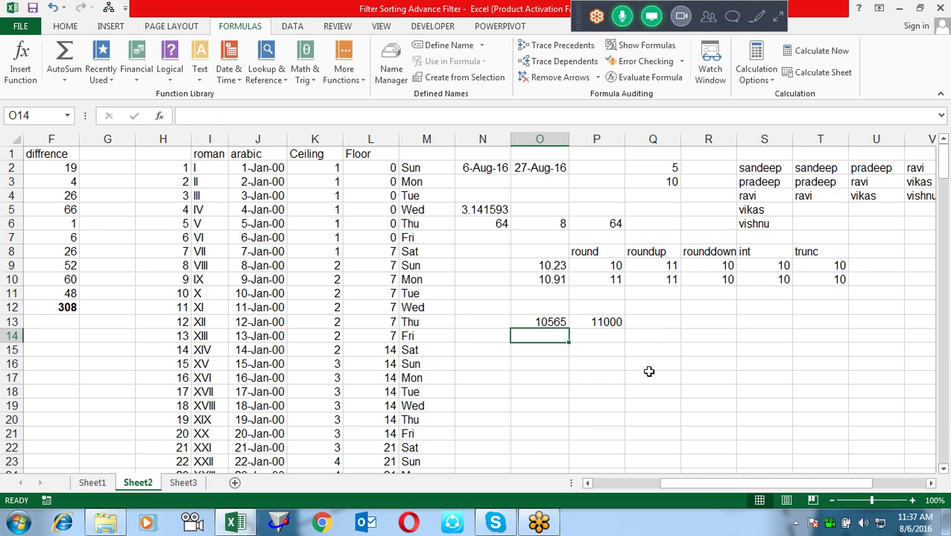
- Discard the stray entry in O14 and recheck the unchanged ROUND formula in P13
text(10)
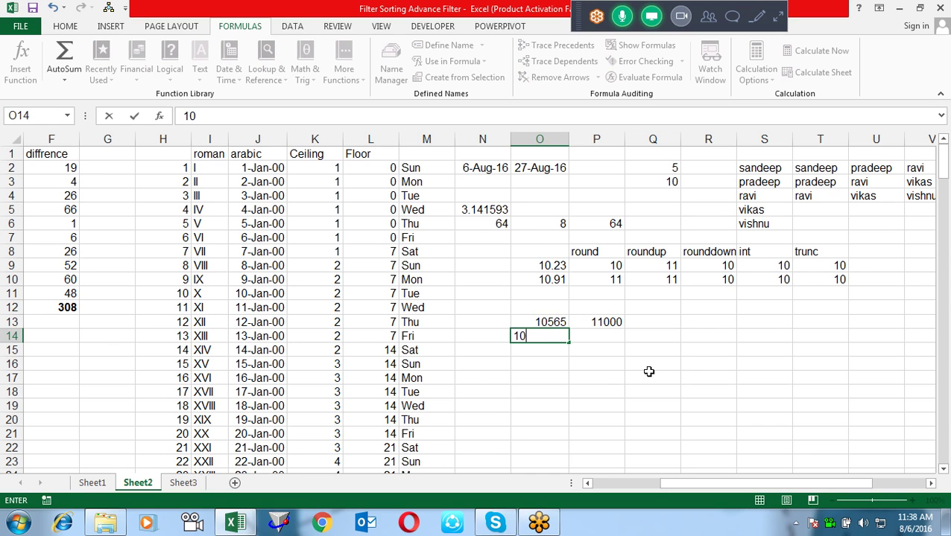
key(BackSpace)
key(BackSpace)
text(1)
key(BackSpace)
key(Up)
key(Right)
key(F2)
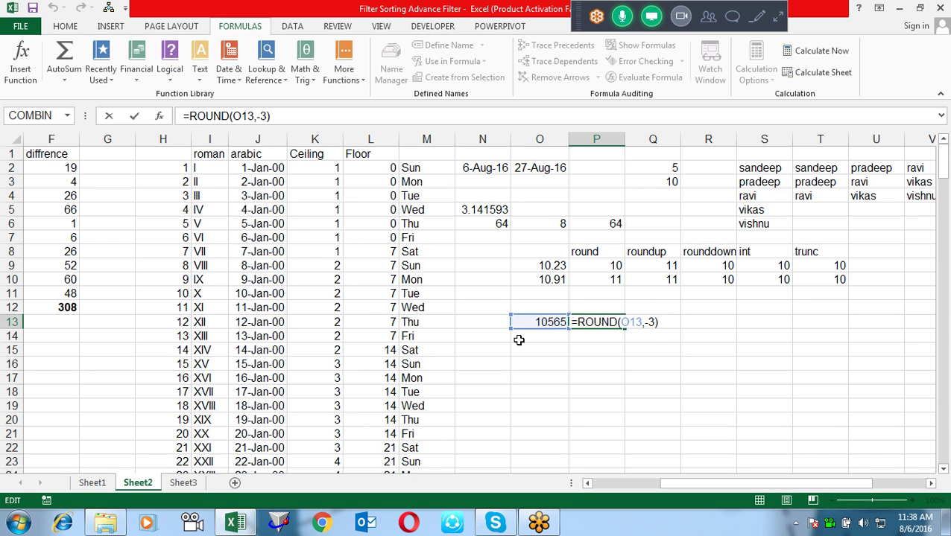
key(Return)
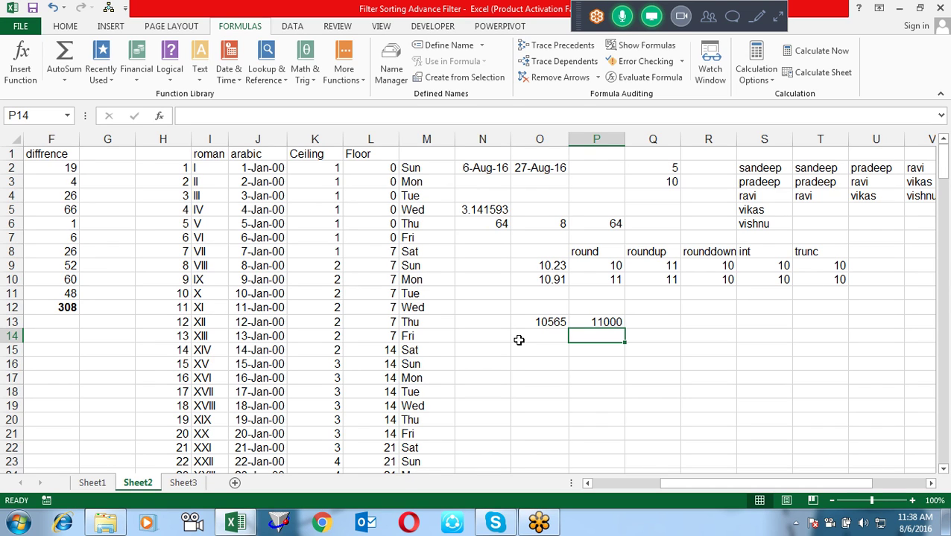
- Browse the Math & Trig function list, then select the range O15:O19
click(519, 340)
key(Down)
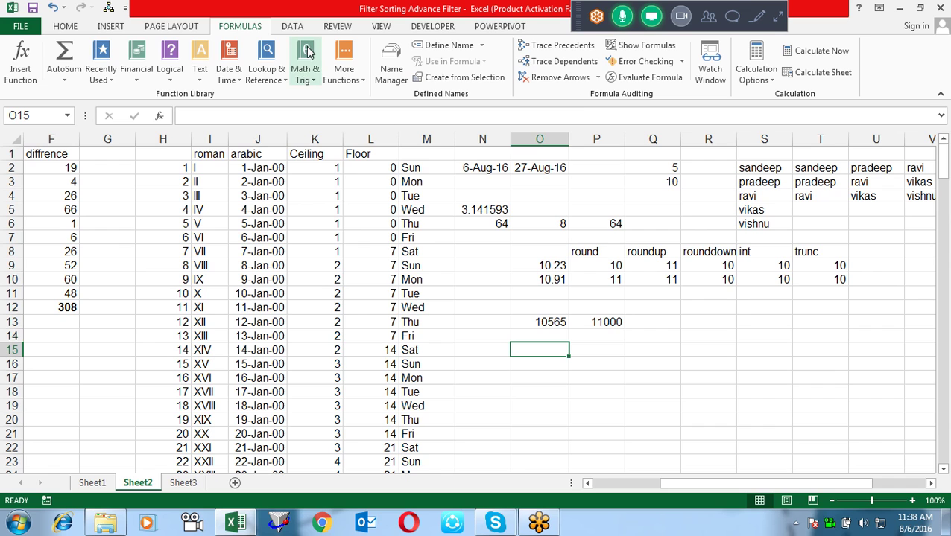
click(313, 76)
drag(393, 141, 427, 379)
click(646, 341)
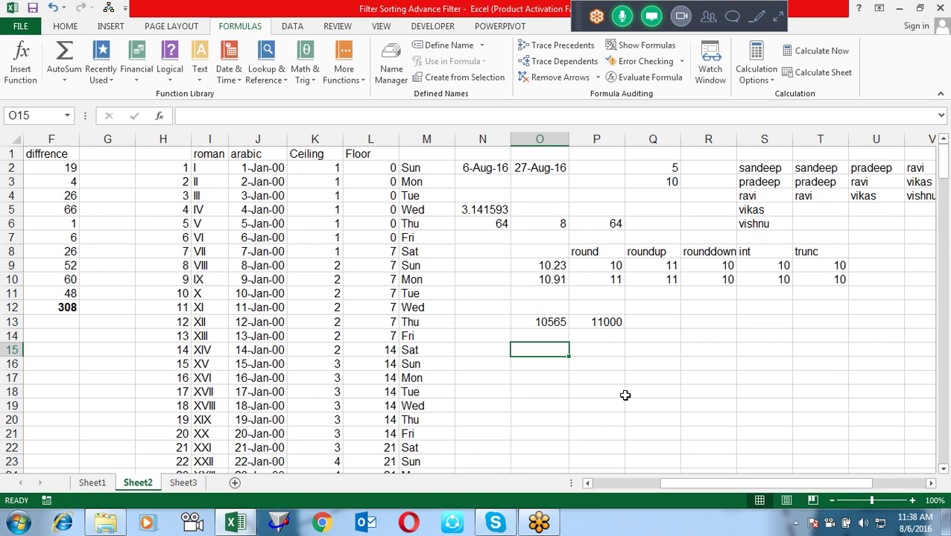
key(shift+Down)
key(shift+Down)
key(shift+Down)
key(shift+Down)
- Enter =RANDBETWEEN(10,90) into all of O15:O19 at once
text(=ra)
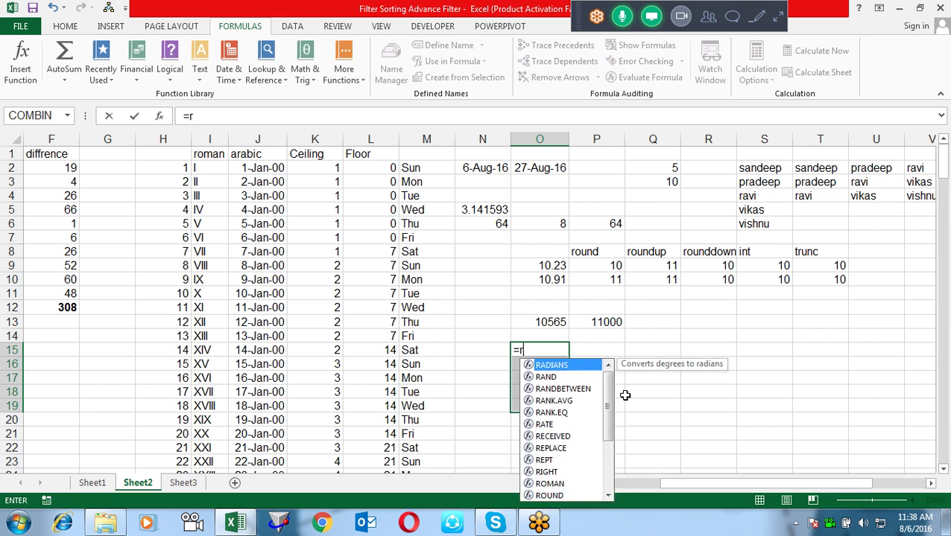
key(Down)
key(Tab)
text(10,90))
key(ctrl+Return)
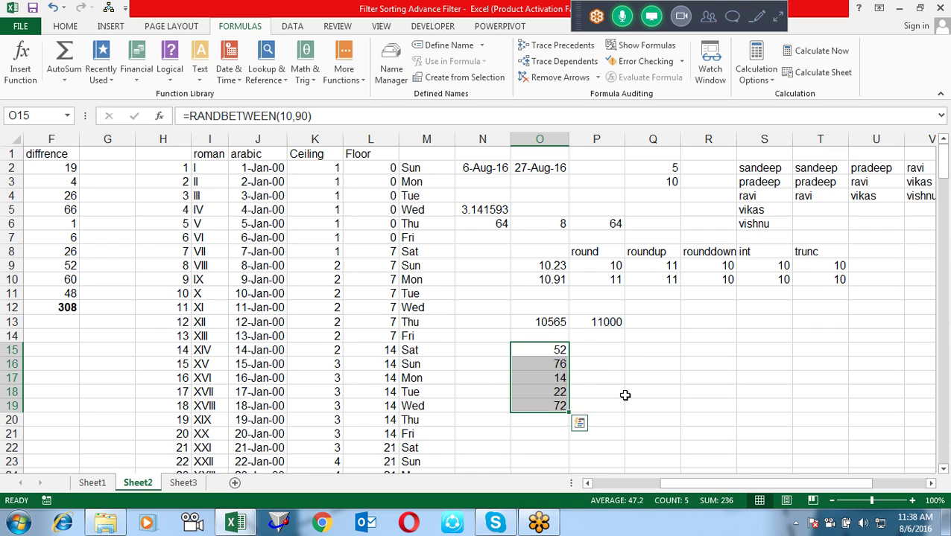
key(Right)
key(Right)
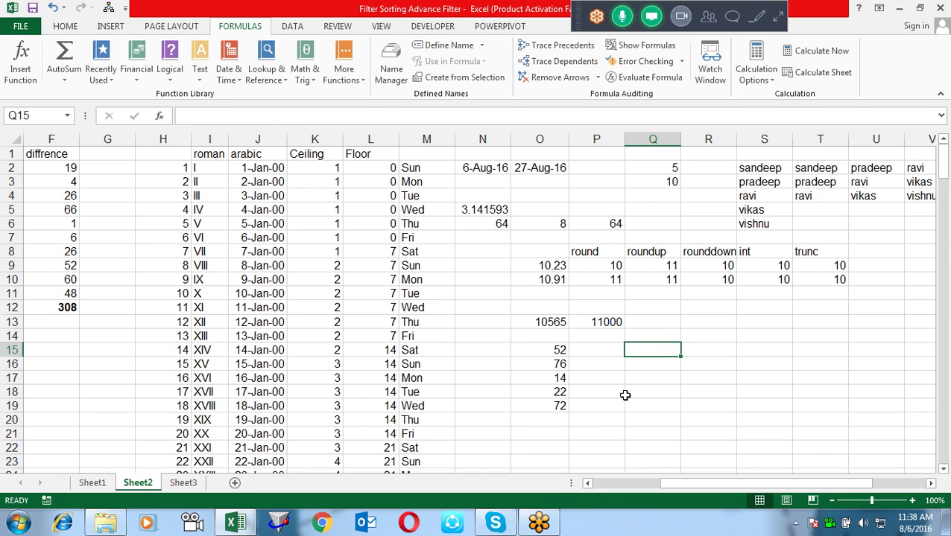
- Cancel the stray formula, then enter 12 in Q15 and 18 in R15
text(=)
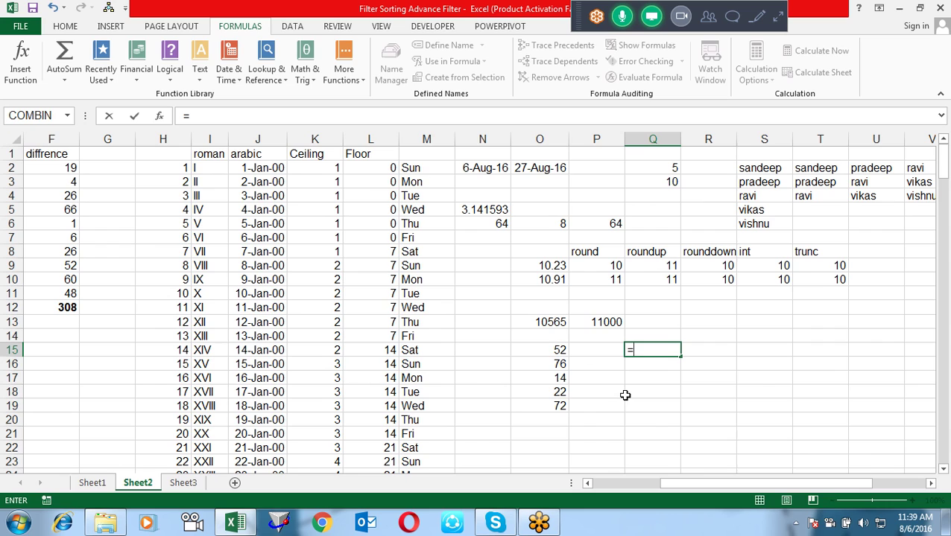
key(Escape)
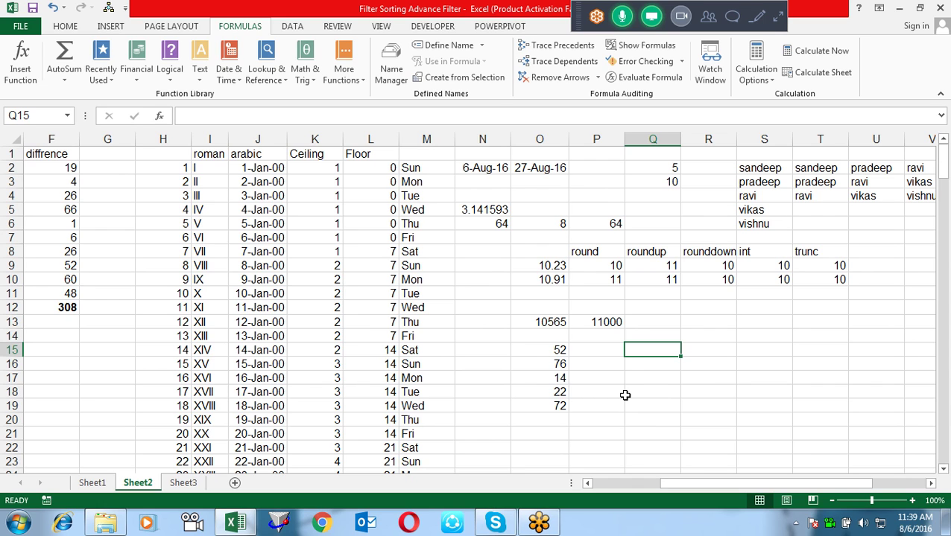
text(12)
key(Tab)
text(18)
key(Return)
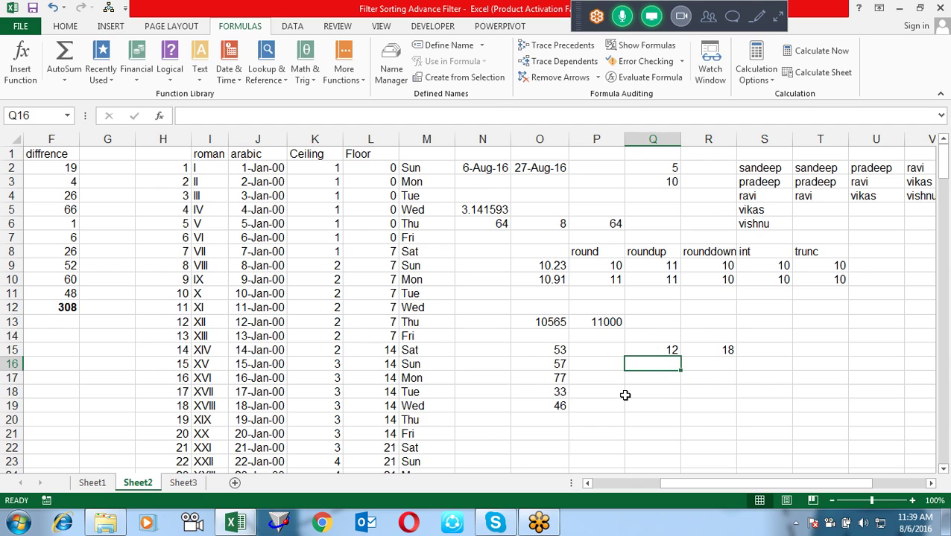
- Enter =GCD(Q15,R15) in Q16, returning 6
text(=gc)
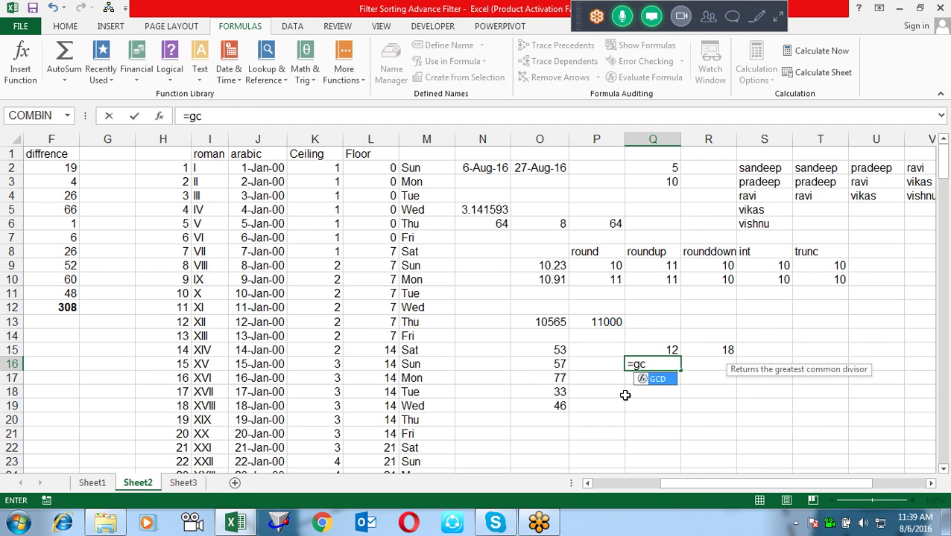
key(Tab)
key(Up)
text(,)
key(Up)
key(Right)
key(Return)
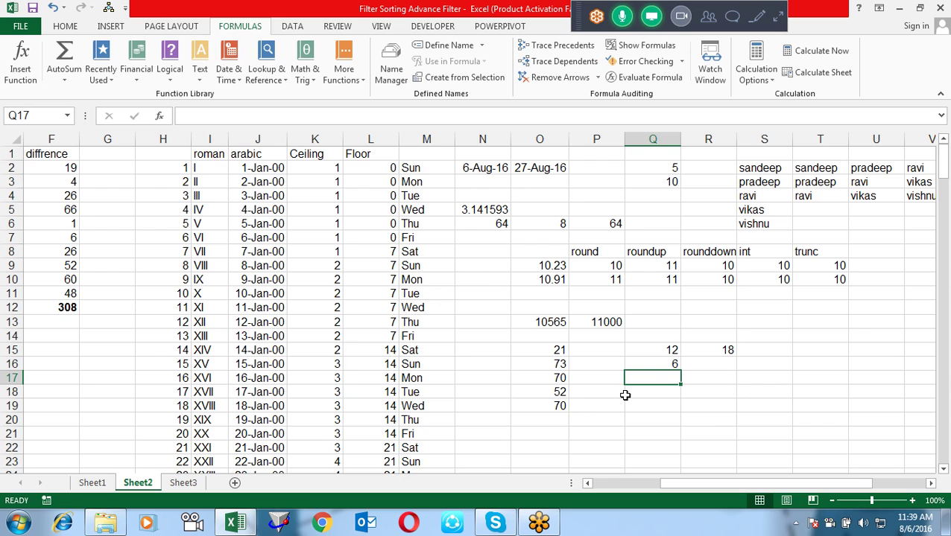
click(626, 393)
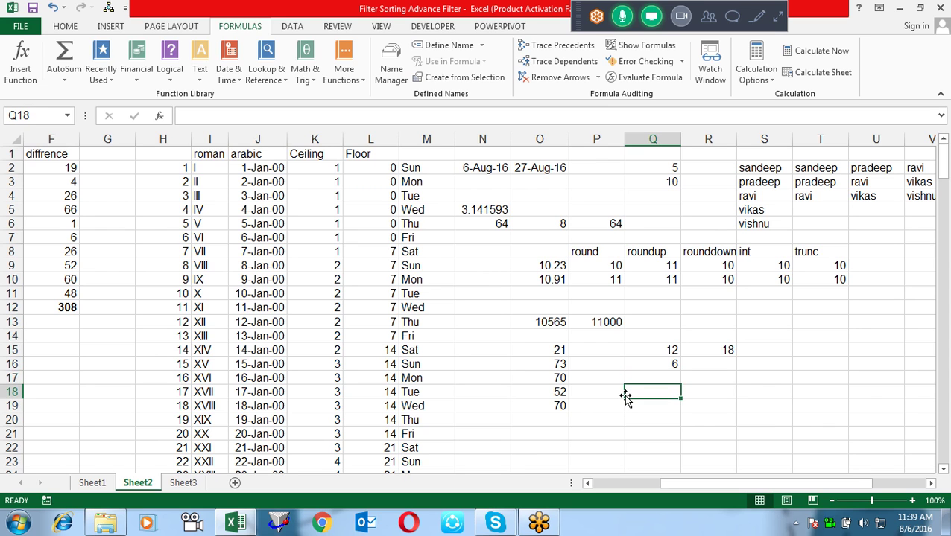
- Enter 3 in Q18, 4 in R18 and =LCM(Q18,R18) in Q19, returning 12
text(3)
key(Tab)
text(4)
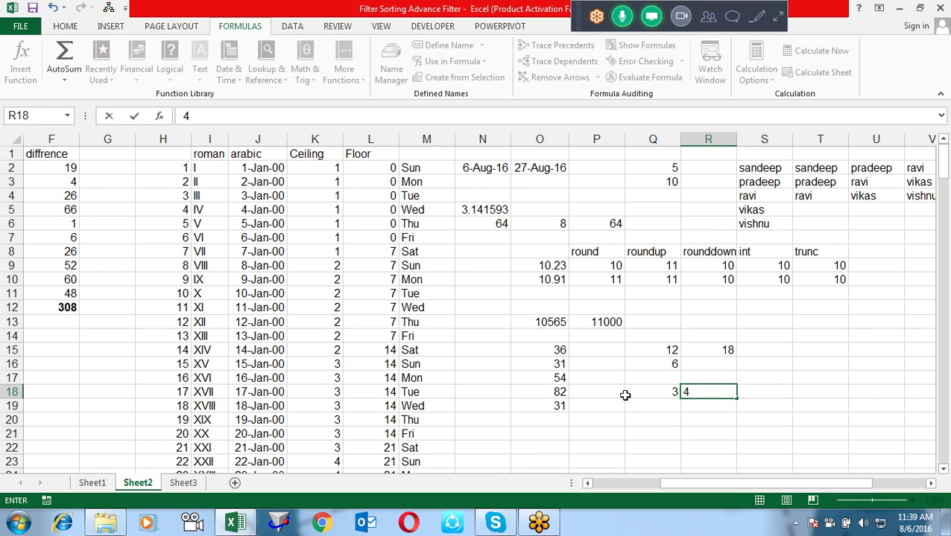
key(Return)
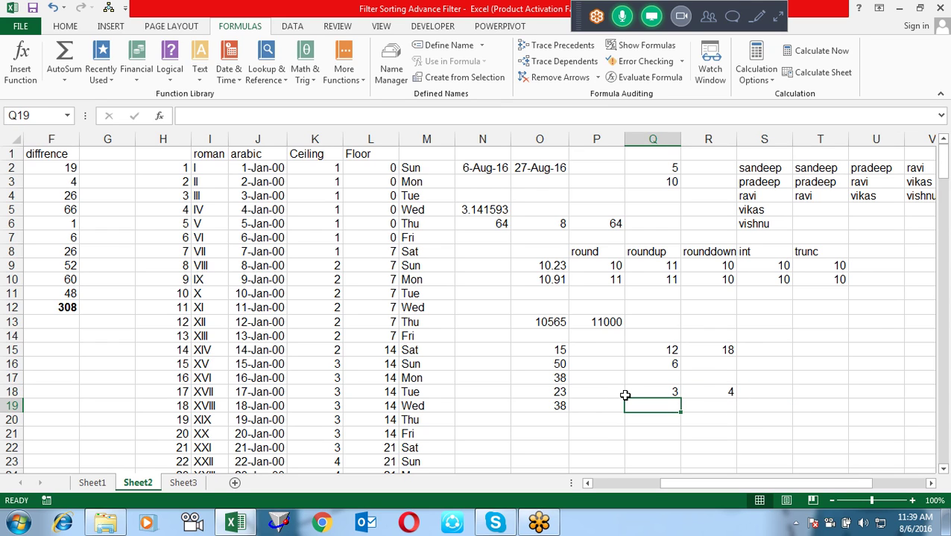
text(=lcm)
key(Tab)
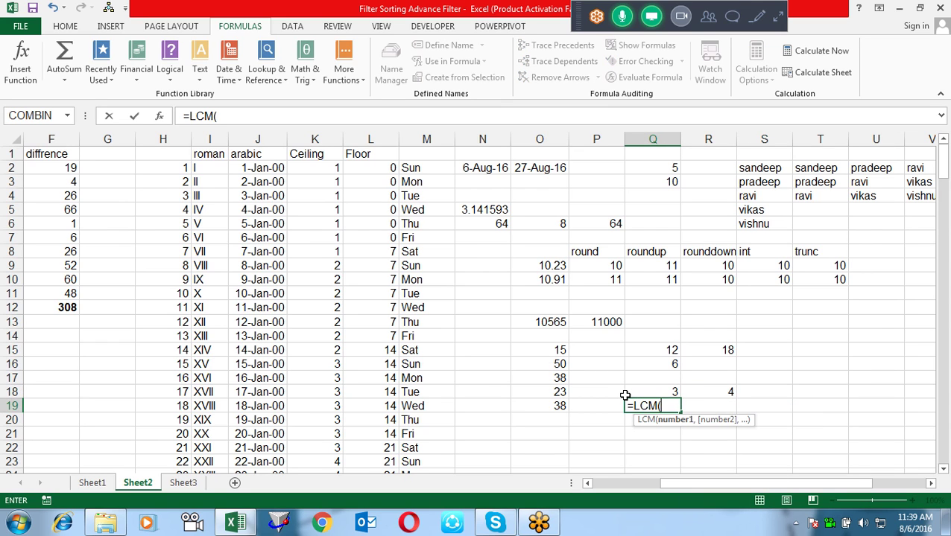
click(624, 395)
text(,)
click(624, 396)
key(Right)
key(Return)
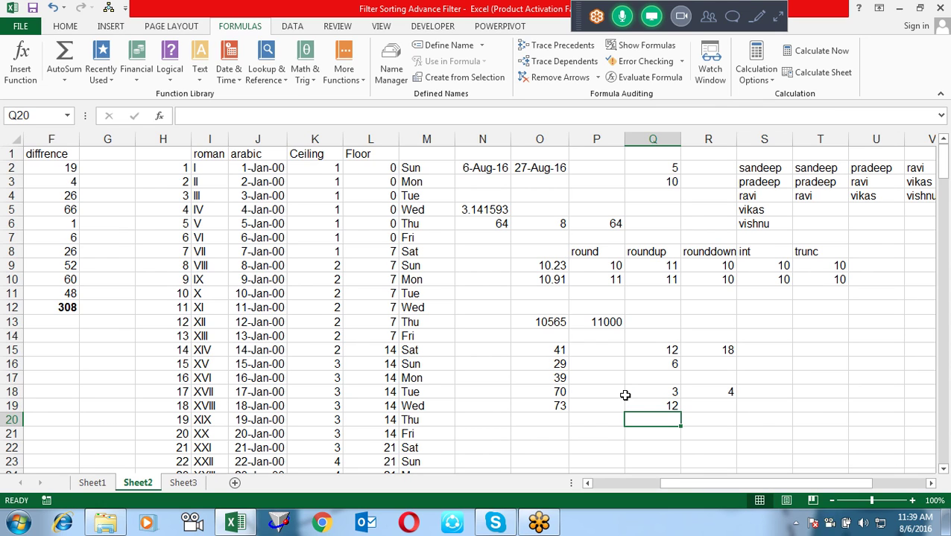
- Review the LCM formula in Q19 and the GCD formula in Q16 without changing them
key(Up)
key(F2)
key(Escape)
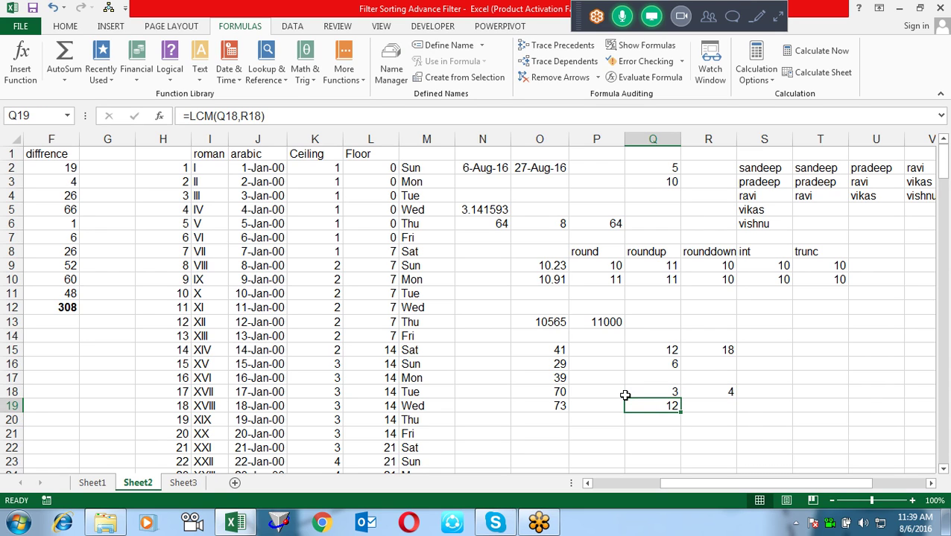
click(626, 396)
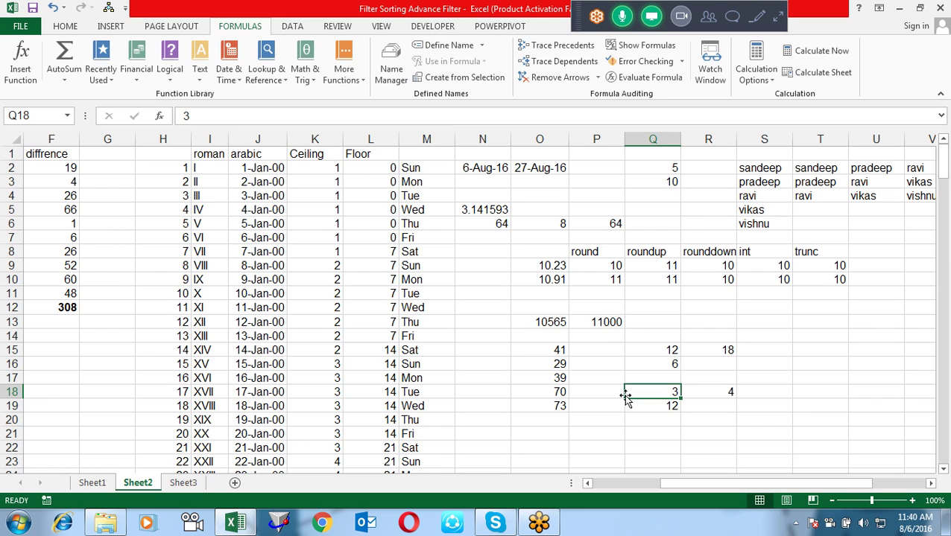
key(Down)
key(F2)
key(Escape)
key(Up)
key(Up)
key(F2)
key(Escape)
key(Up)
key(F2)
key(Escape)
key(Down)
key(Down)
key(Down)
key(F2)
key(Escape)
key(Right)
key(Right)
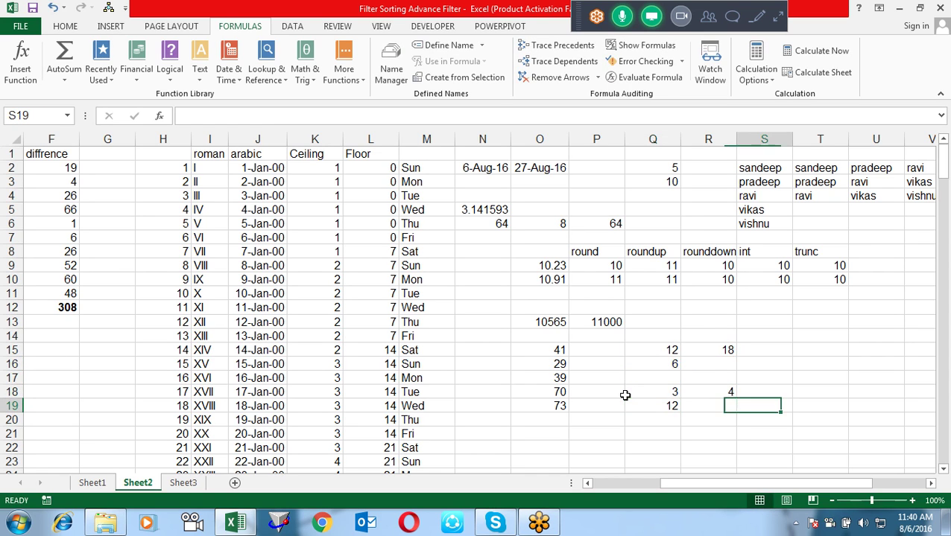
key(Right)
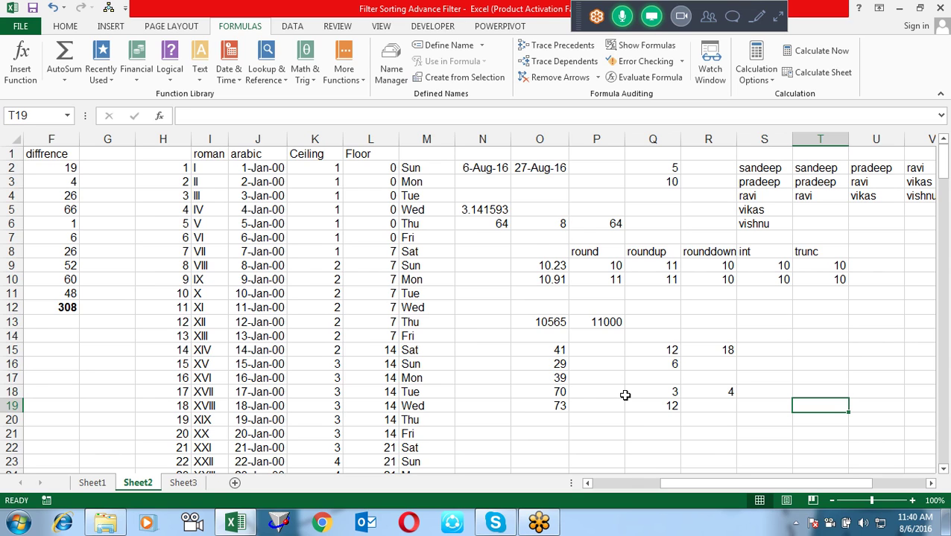
- Browse the Math & Trig function list on the Formulas ribbon
click(322, 79)
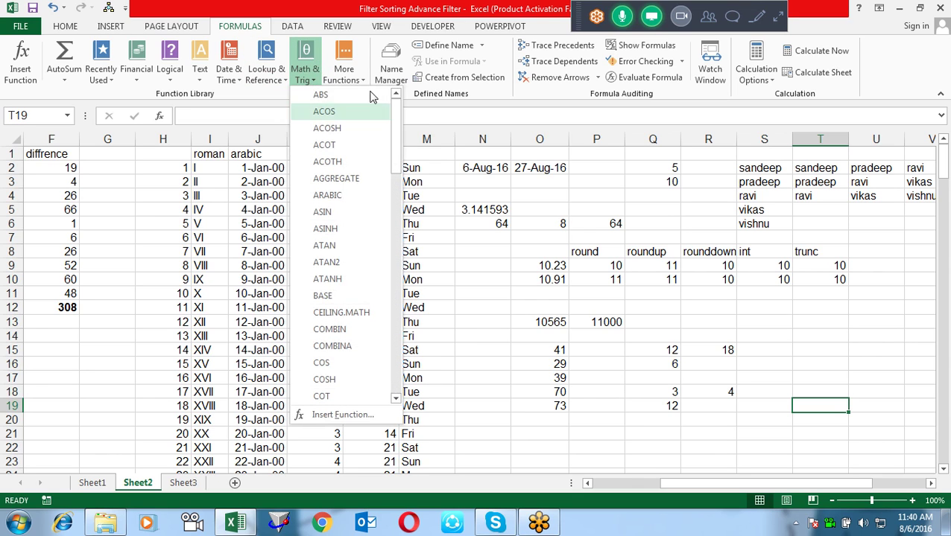
drag(390, 121, 408, 256)
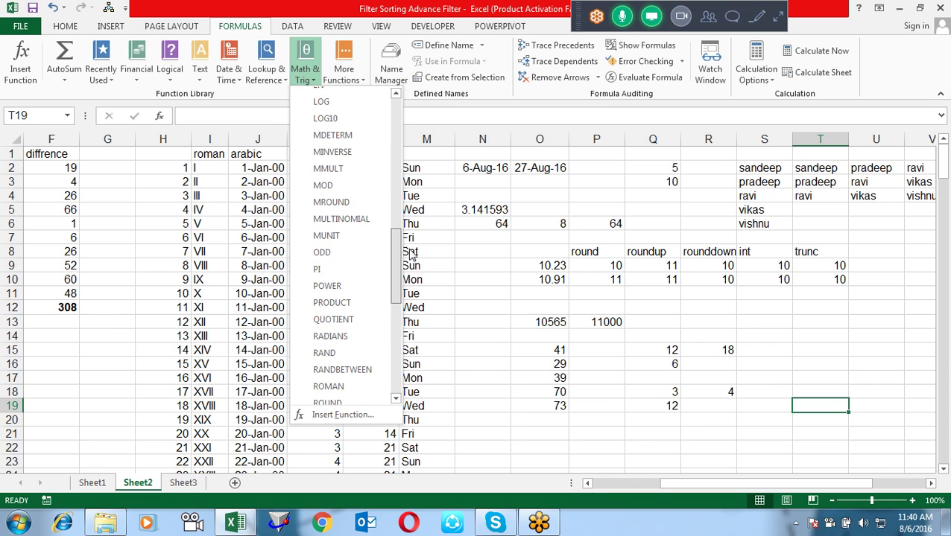
click(832, 383)
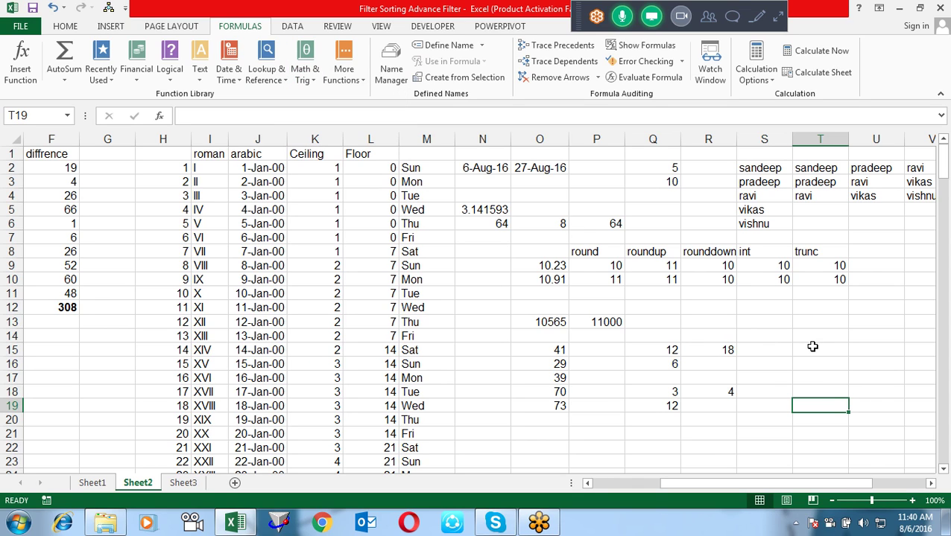
- Label Q14 'gcd' and Q17 'lcm' above their results
click(648, 340)
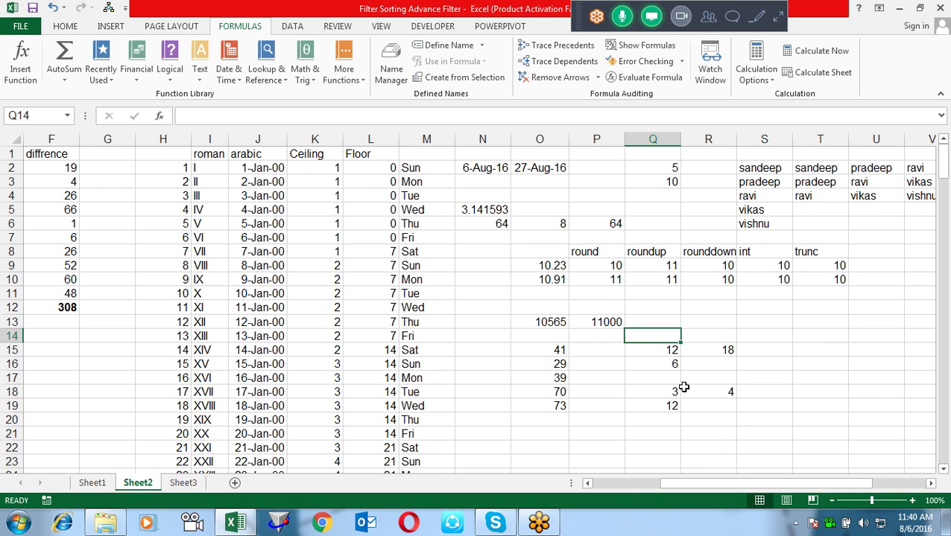
text(gcd)
key(Return)
key(Down)
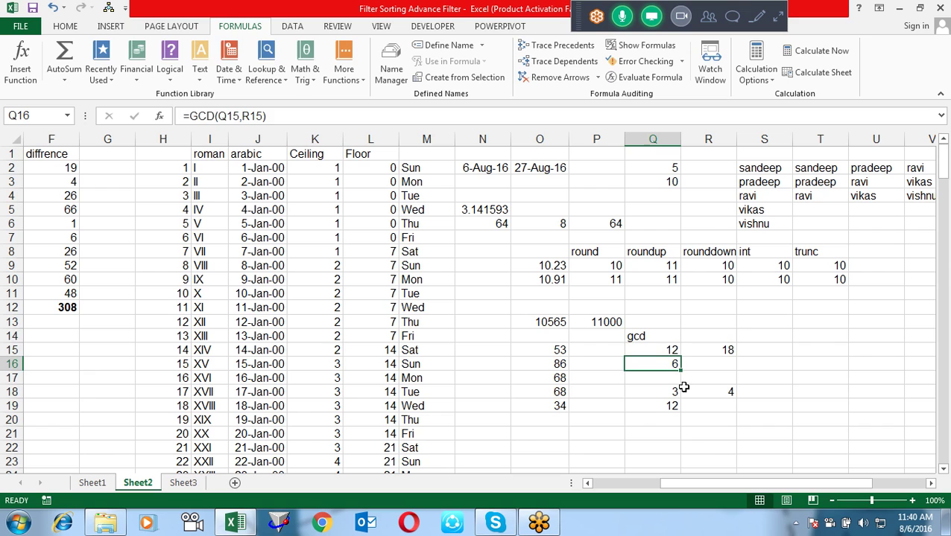
key(Down)
text(lcm)
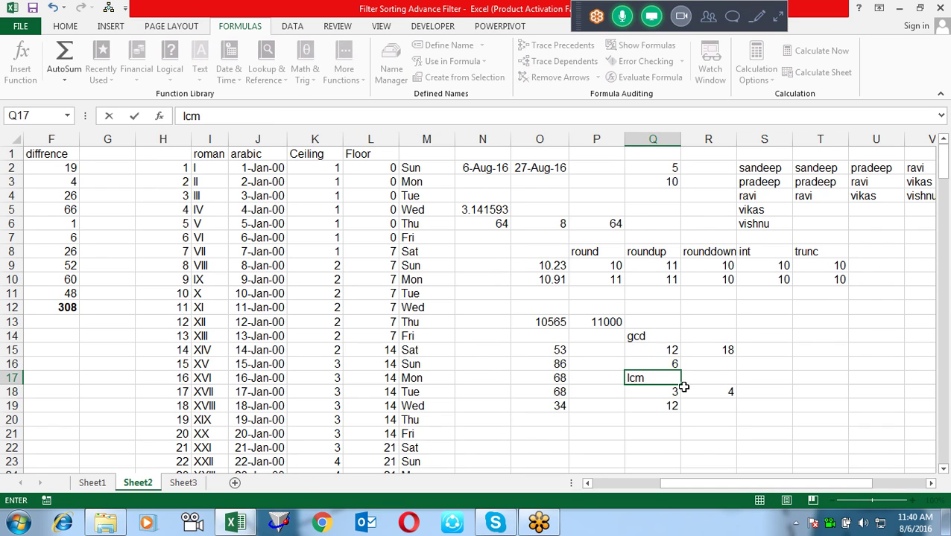
key(Return)
- Enter a randbetween heading in O14 above the random numbers
key(Up)
key(Up)
key(Up)
key(Up)
key(Up)
key(Left)
key(Left)
key(Down)
key(Down)
key(Left)
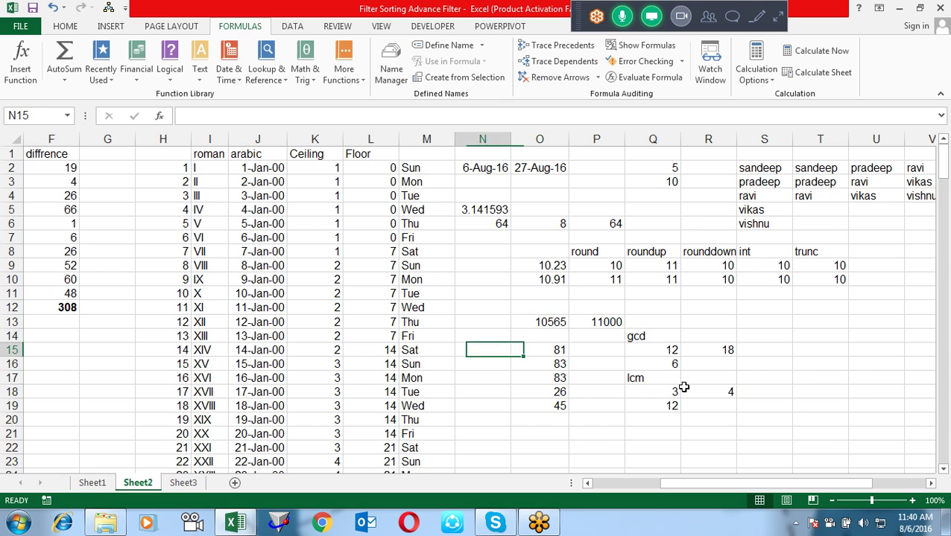
key(Up)
key(Right)
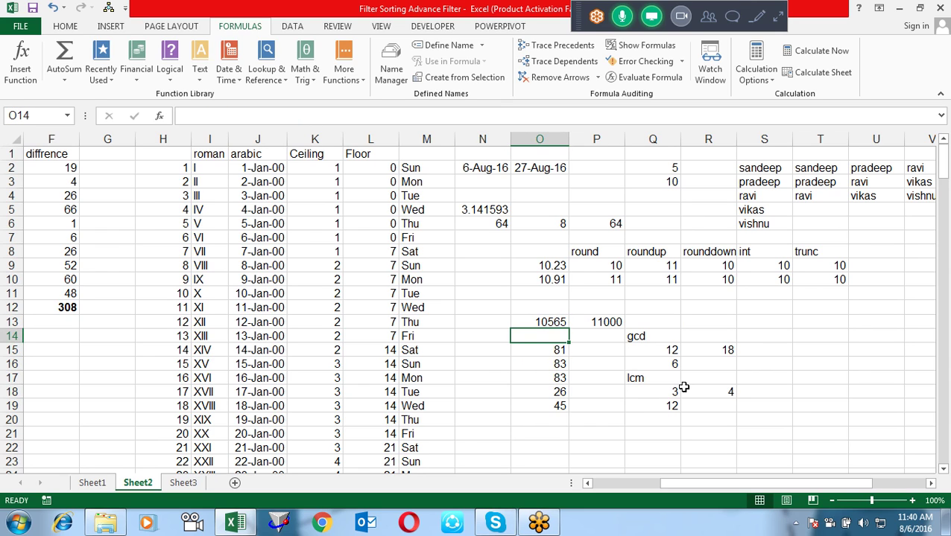
text(randbetwwen)
key(Return)
- Fix the typo in O14 so the heading reads 'randbetween'
key(Up)
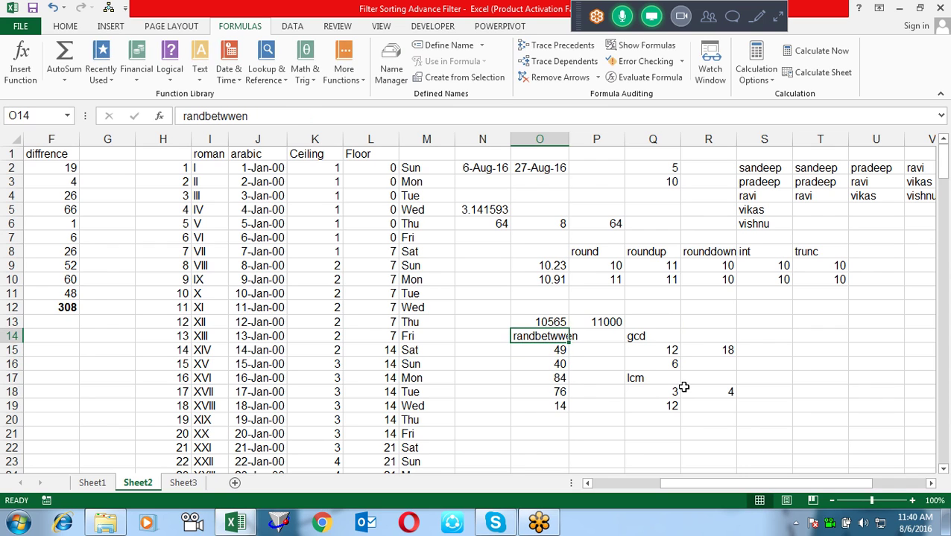
key(F2)
key(Left)
text(e)
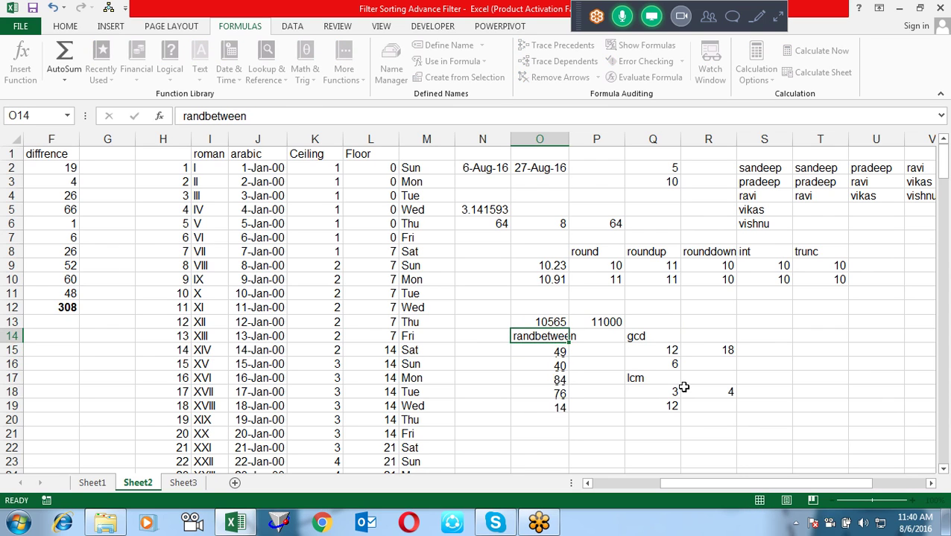
key(Return)
key(Down)
key(Right)
key(Right)
key(Right)
key(Right)
key(Up)
key(Up)
key(Right)
key(Right)
key(Right)
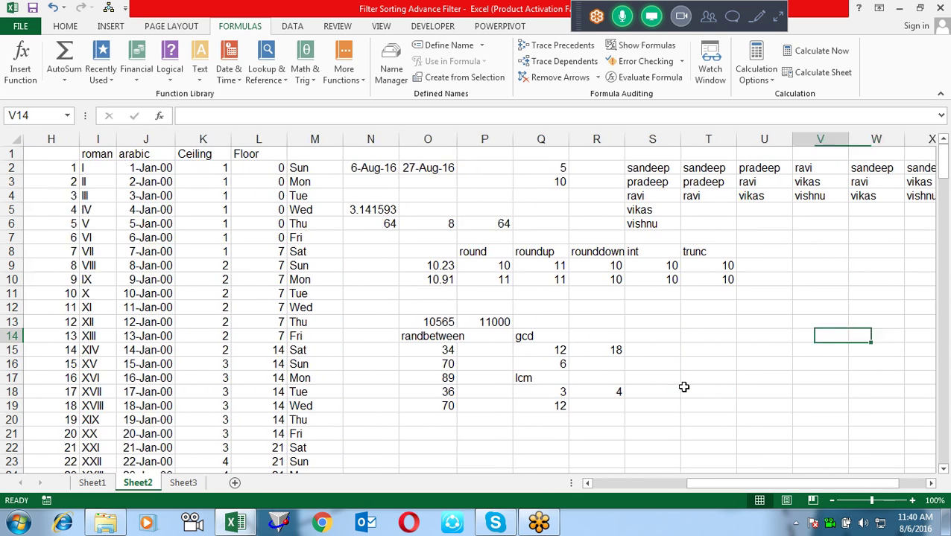
- Enter 5 in T15 and 2 in U15
key(Left)
key(Left)
key(Down)
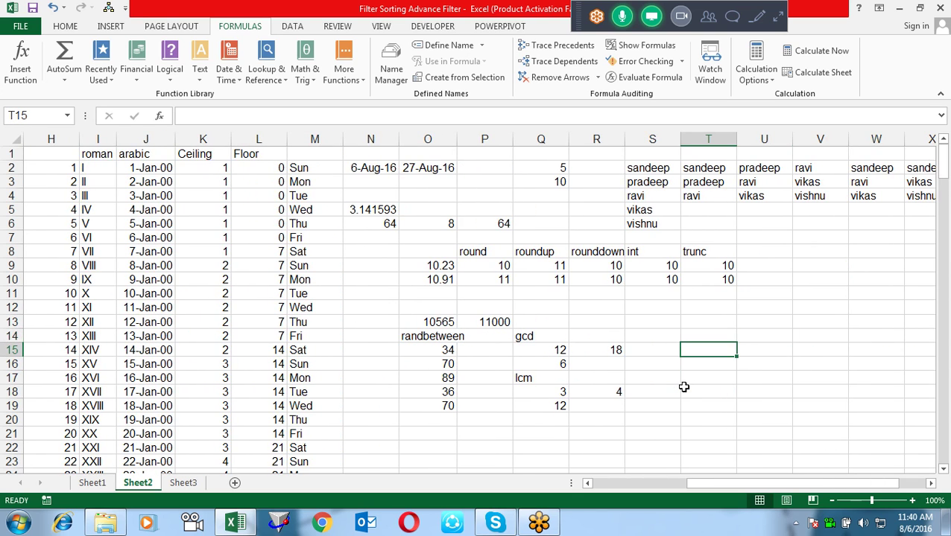
text(5)
key(Tab)
text(2)
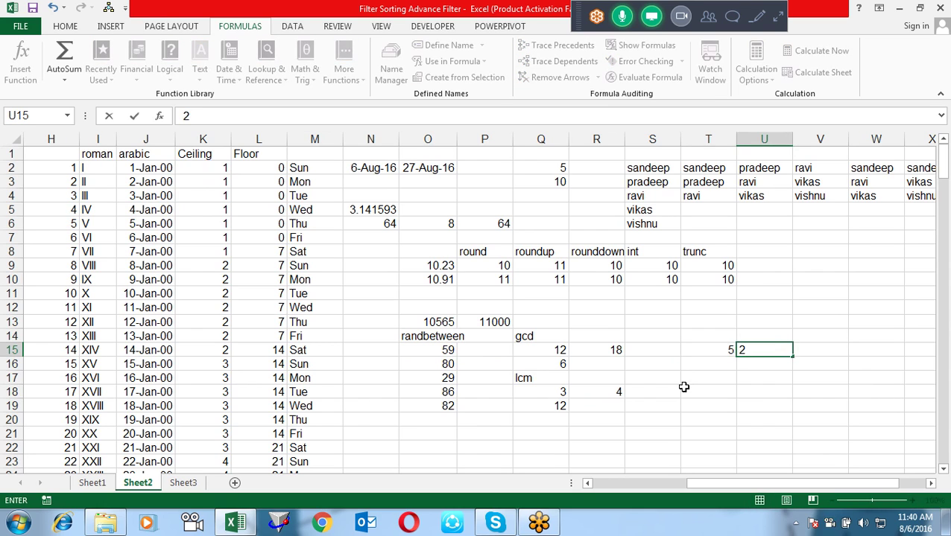
key(Tab)
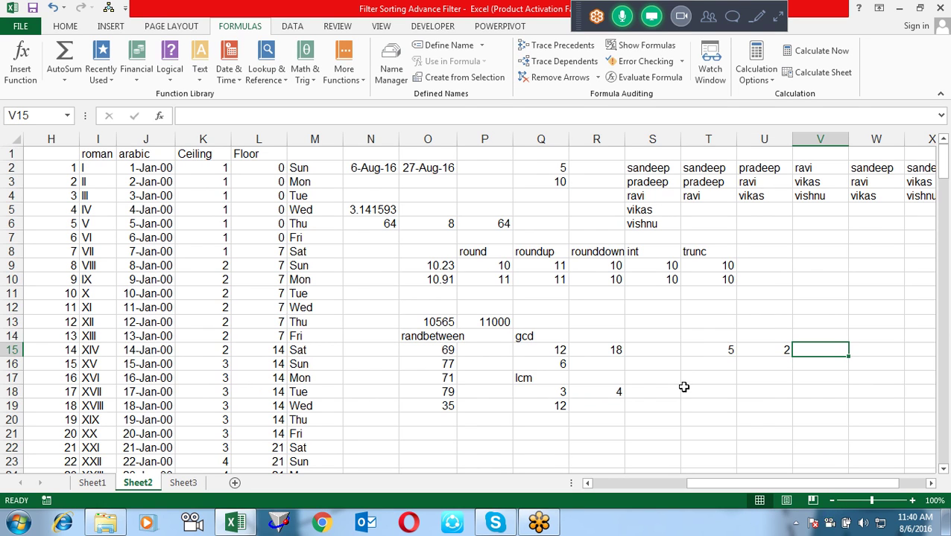
- Enter =MOD(T15,U15) in V15, giving 1
text(=)
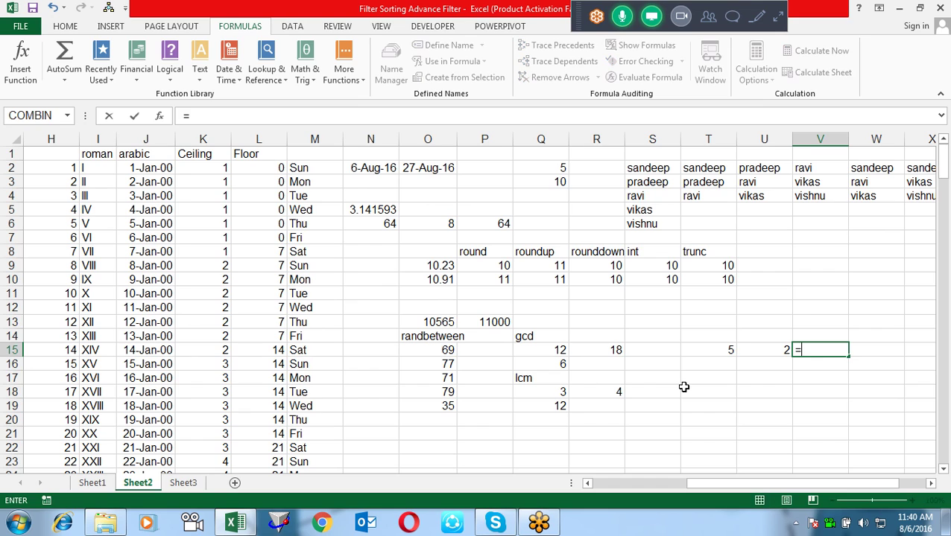
text(mod)
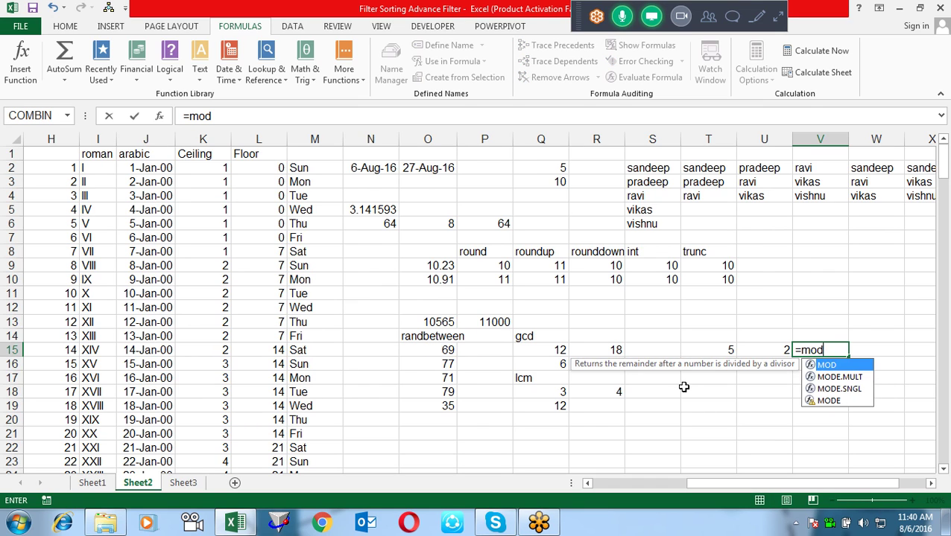
key(Tab)
key(Left)
key(Left)
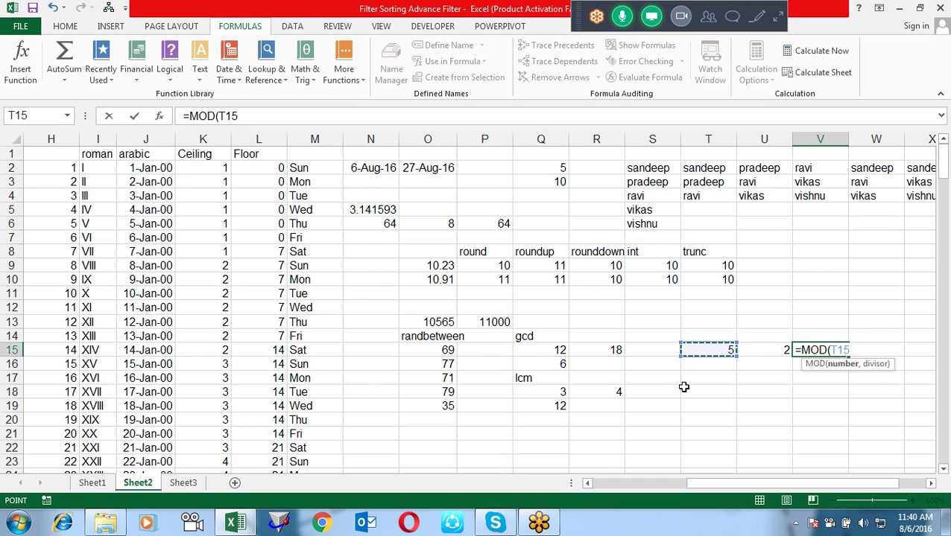
text(,)
key(Left)
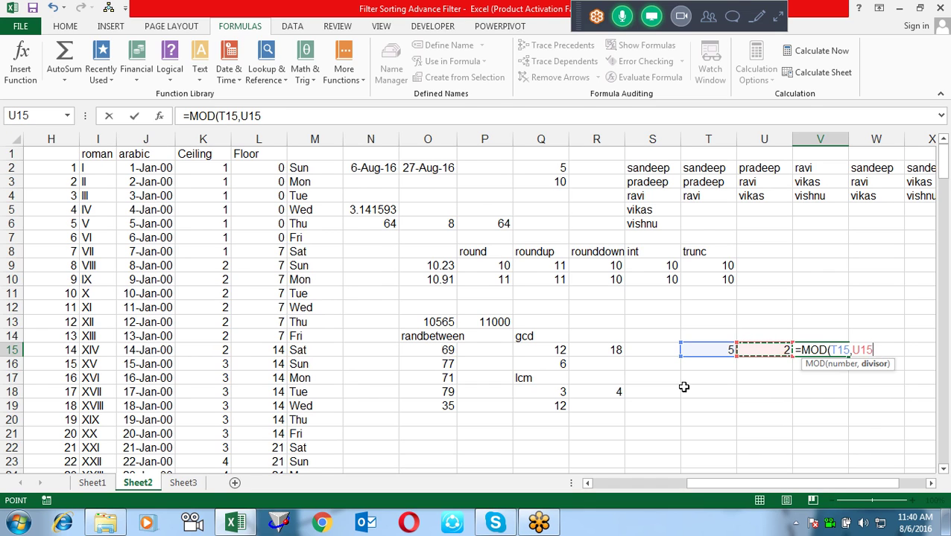
key(Return)
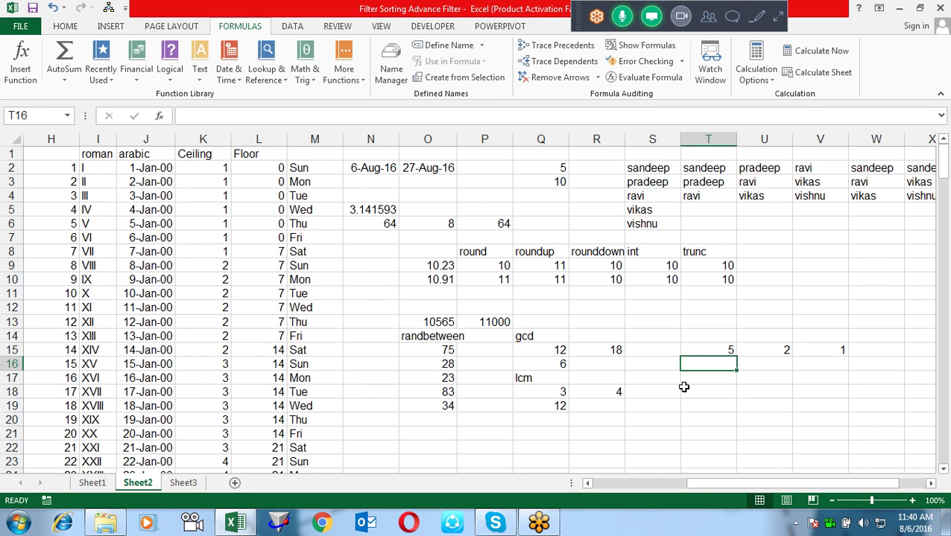
- Review the MOD formula in V15 without changing it
key(Right)
key(Right)
key(Left)
key(Right)
key(Up)
key(F2)
key(Right)
key(Right)
key(Right)
key(Left)
key(Left)
key(Right)
key(Right)
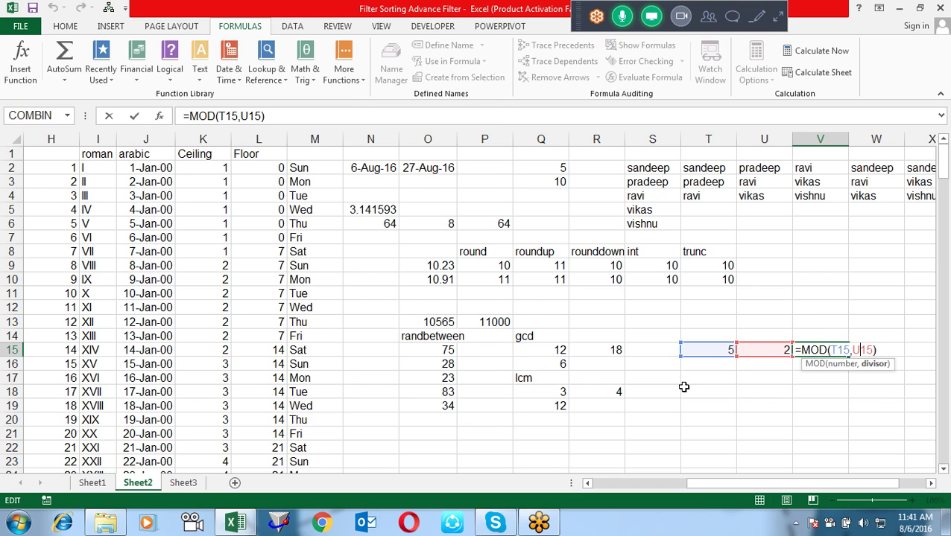
key(Return)
- Label V14 'mod' above the MOD result
key(Up)
key(Up)
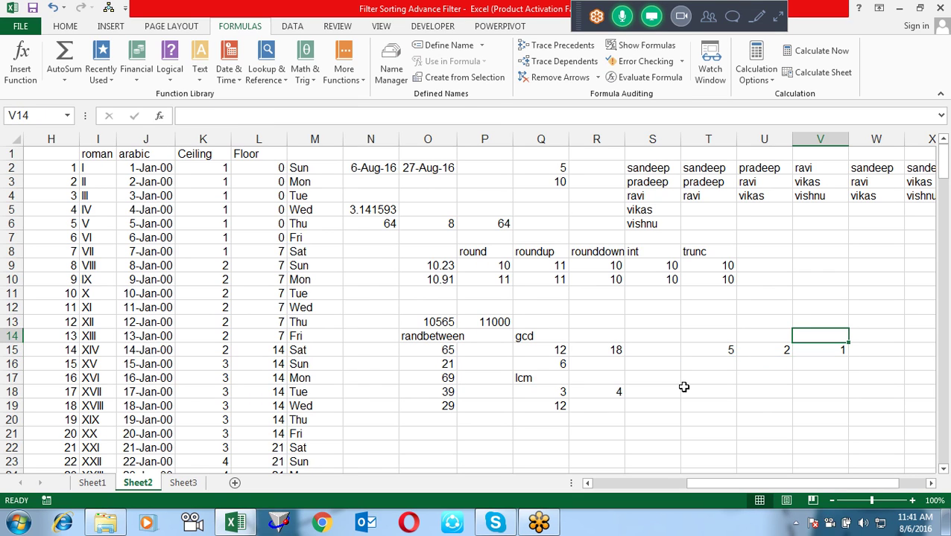
text(mod)
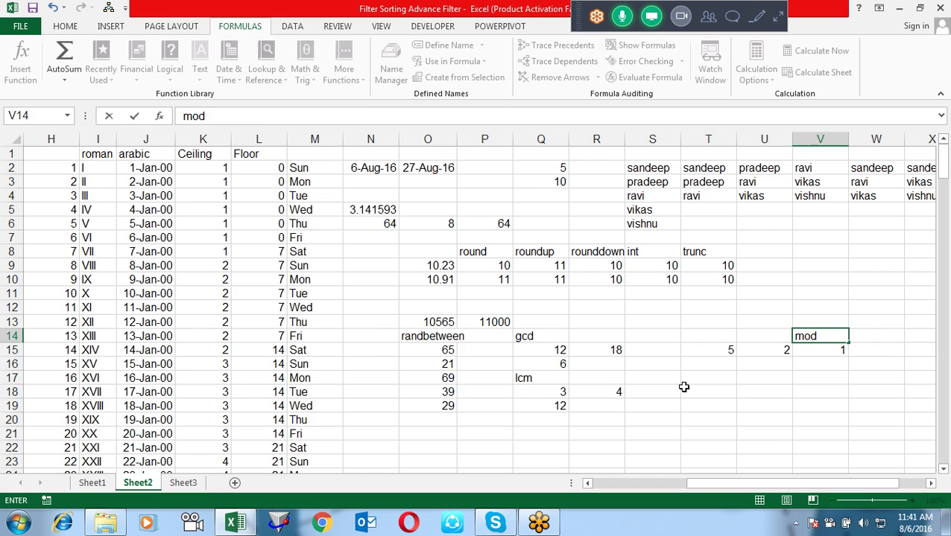
key(Return)
key(Return)
key(Return)
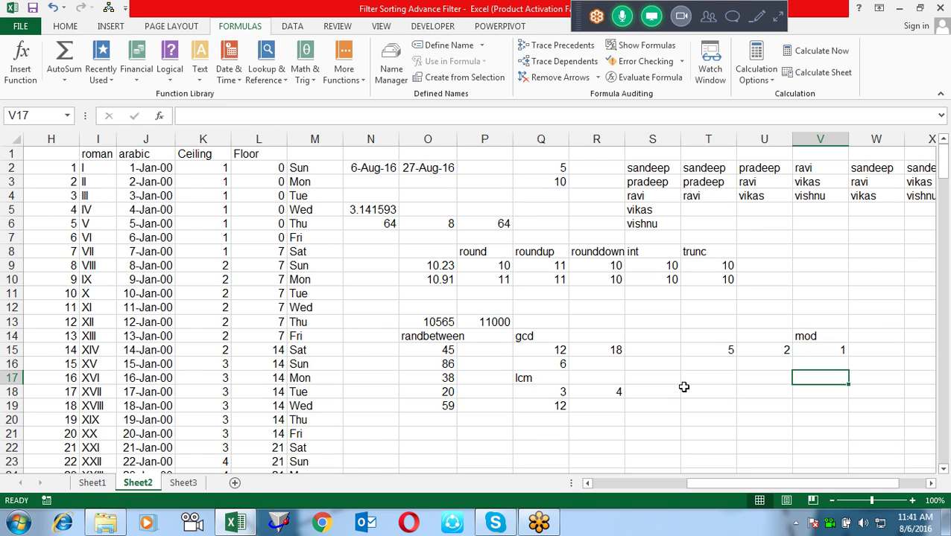
key(Down)
key(Down)
key(Down)
- Put the value 5 in T19
key(Down)
key(Down)
key(Down)
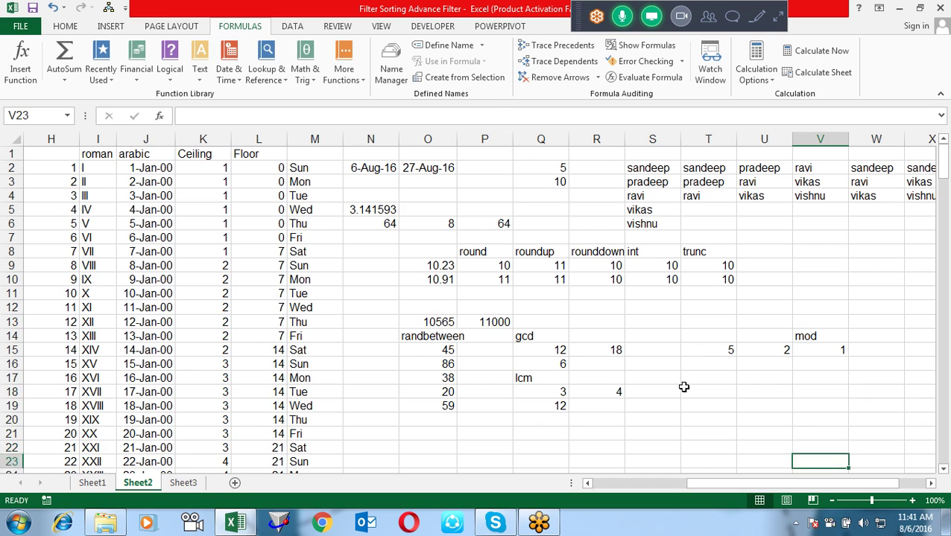
key(Down)
key(Down)
key(Up)
key(Up)
key(Up)
key(Up)
key(Up)
key(Up)
key(Left)
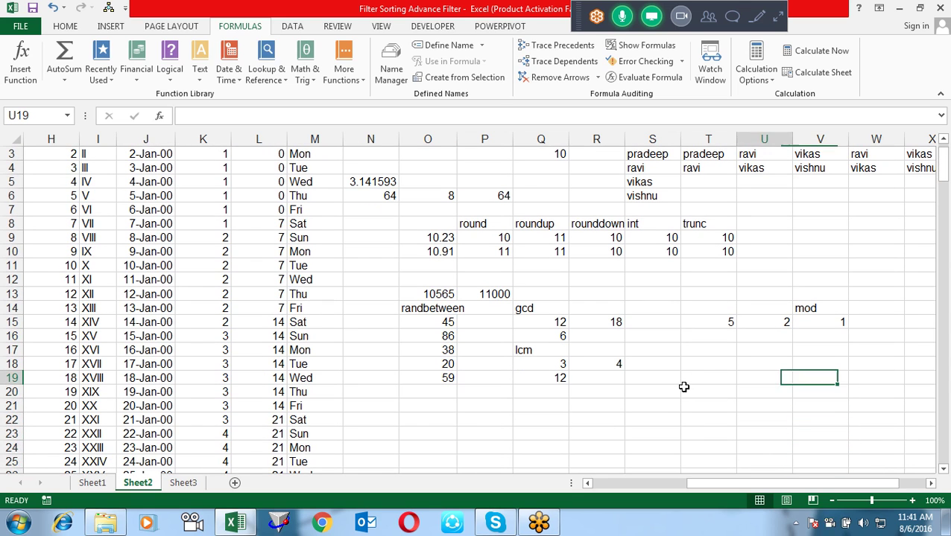
key(Left)
key(Down)
key(Up)
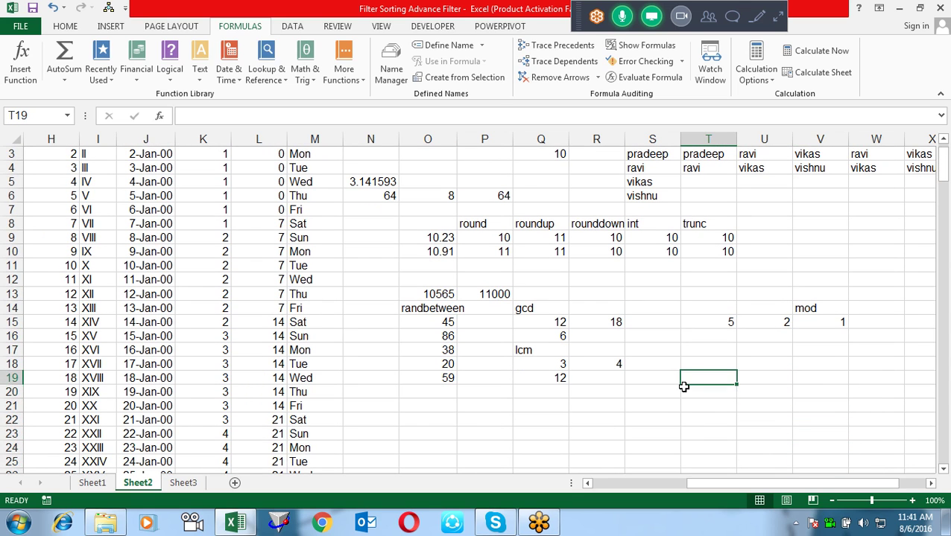
key(ctrl+v)
key(Return)
- Enter =FACT(T19) in T20 to get 120
text(fa)
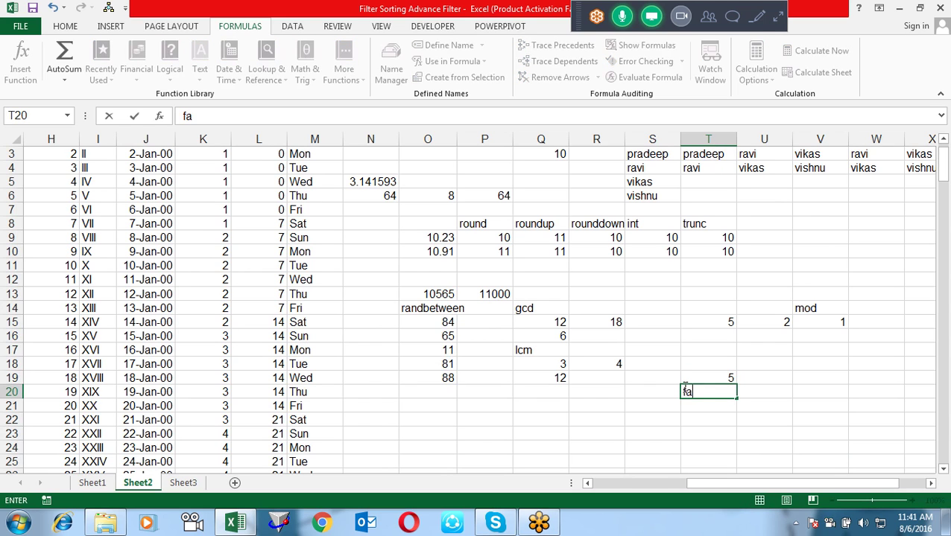
key(Escape)
text(=fc)
key(BackSpace)
text(a)
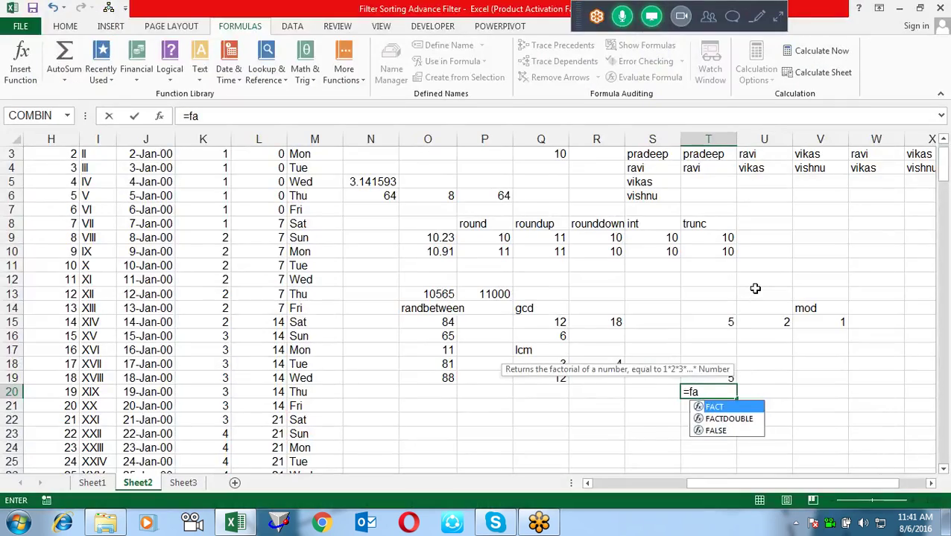
key(Tab)
key(Up)
key(Return)
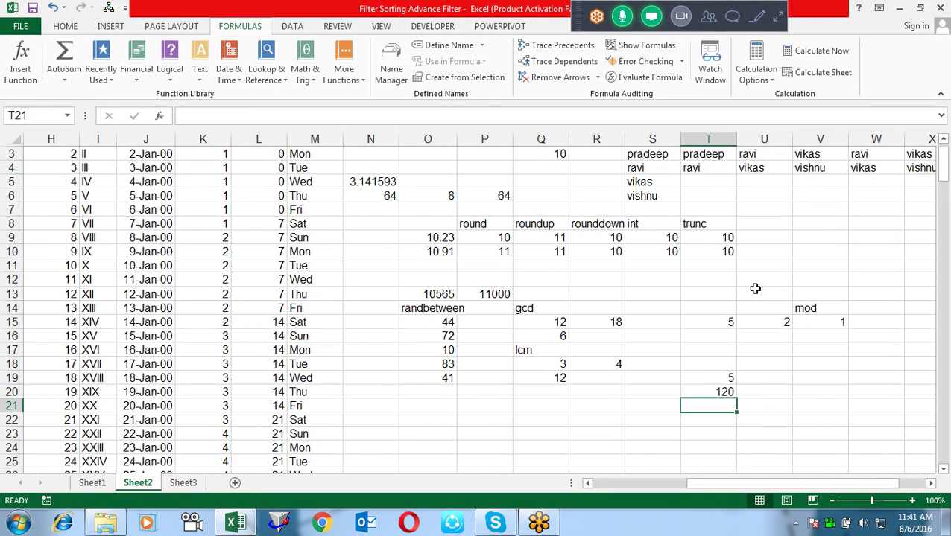
- Enter 4, 3, 2 and 1 in U19 through X19
key(Up)
key(Up)
key(Right)
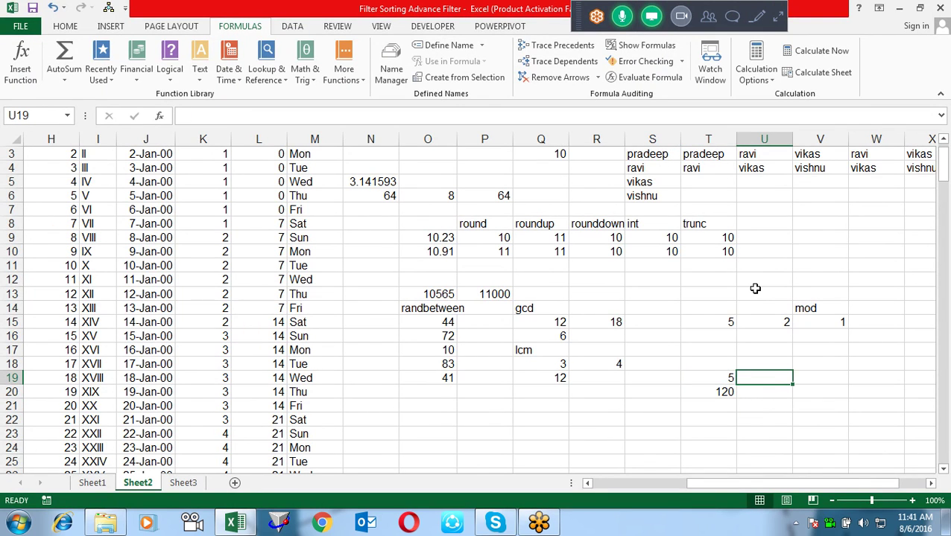
text(4)
key(Tab)
text(3)
key(Tab)
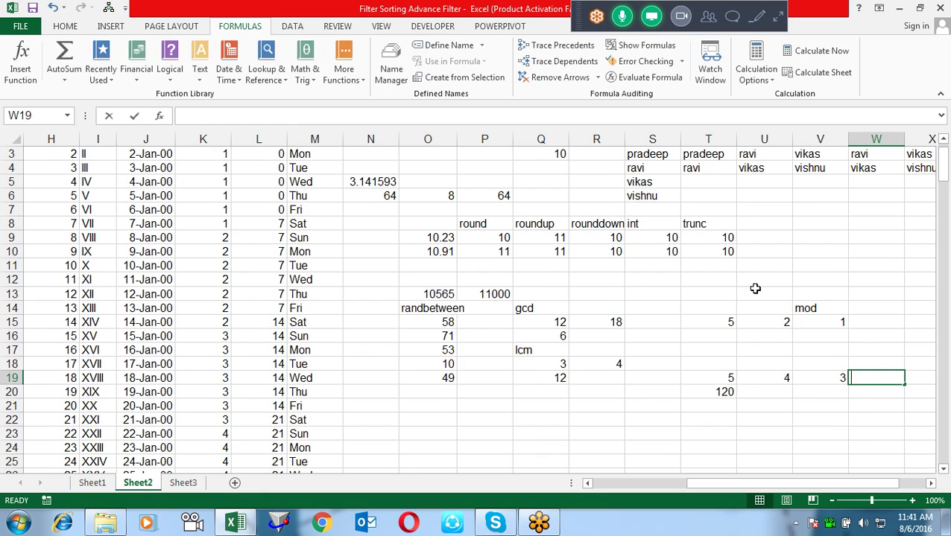
text(2)
key(Tab)
text(1)
key(Return)
- Enter =T19*U19*V19*W19*X19 in U20, giving 120
key(Left)
key(Left)
key(Left)
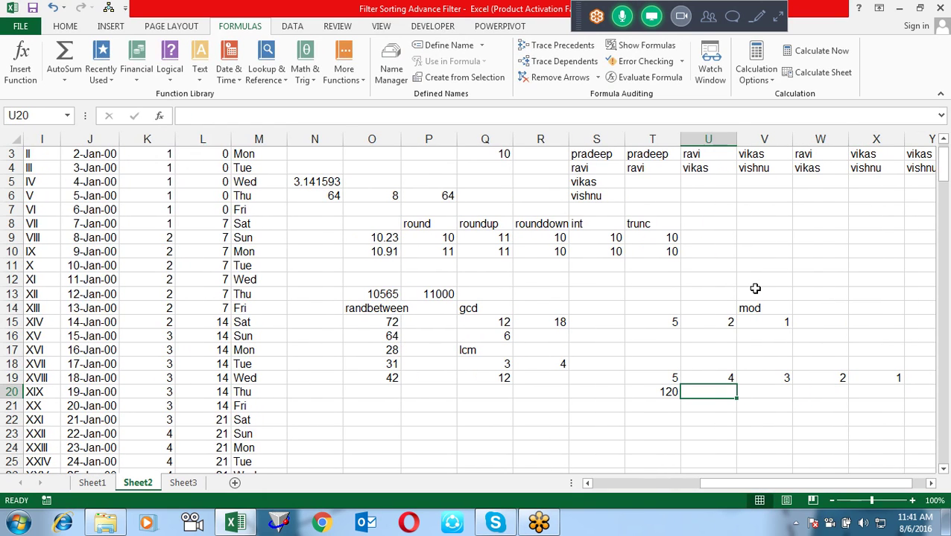
text(=)
key(Up)
key(Left)
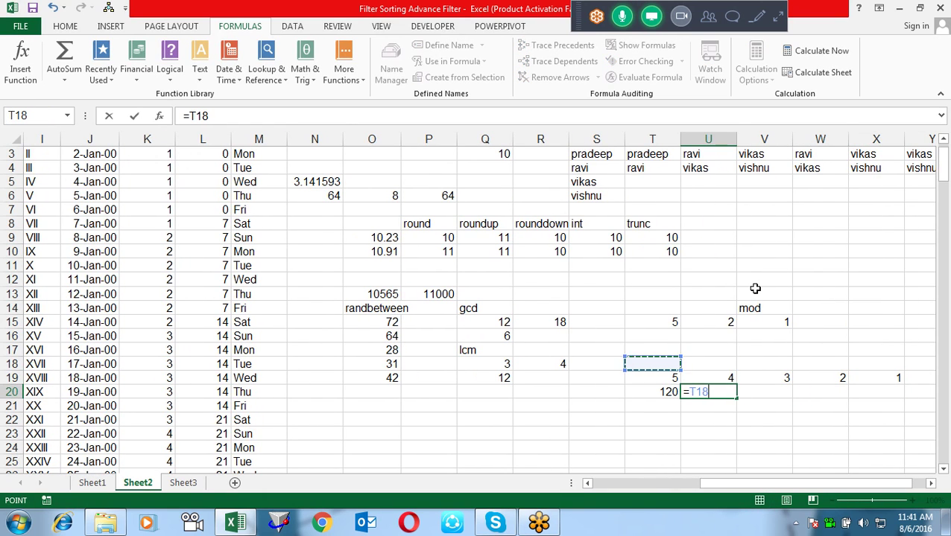
text(*)
key(Up)
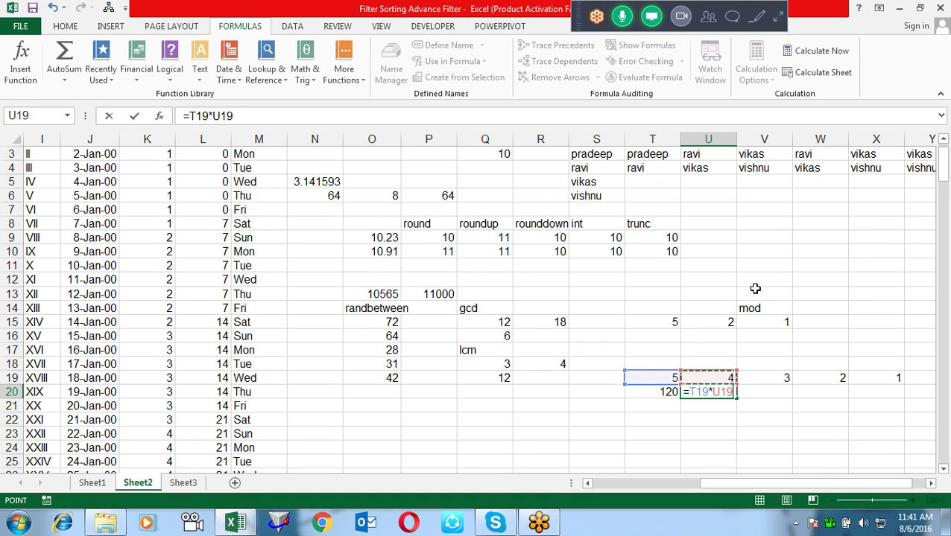
text(*)
key(Up)
key(Right)
text(*)
key(Up)
key(Right)
key(Right)
text(*)
key(Up)
key(Up)
key(Right)
key(Down)
key(Right)
key(Right)
key(Return)
key(Return)
key(Left)
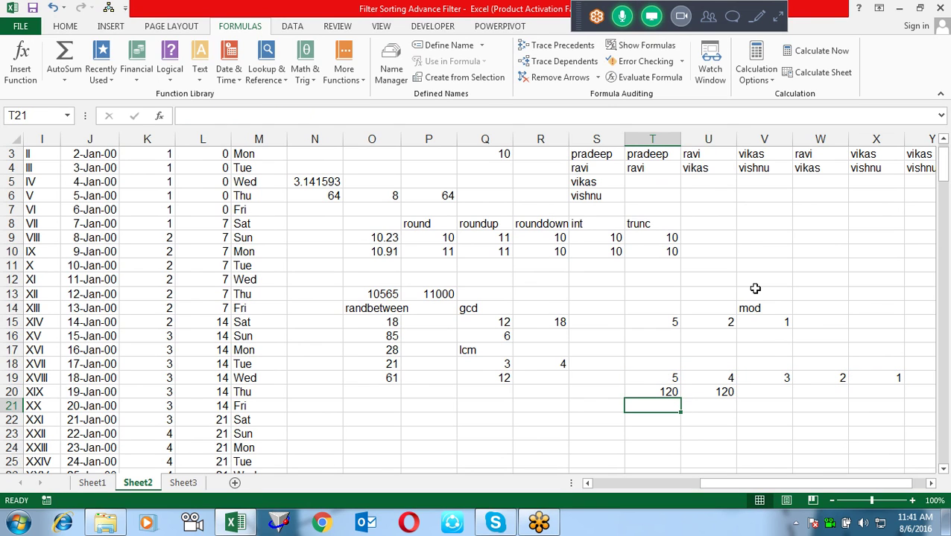
- Enter =FACTDOUBLE(T19) in T21 to get the double factorial of 5
text(=fa)
key(Down)
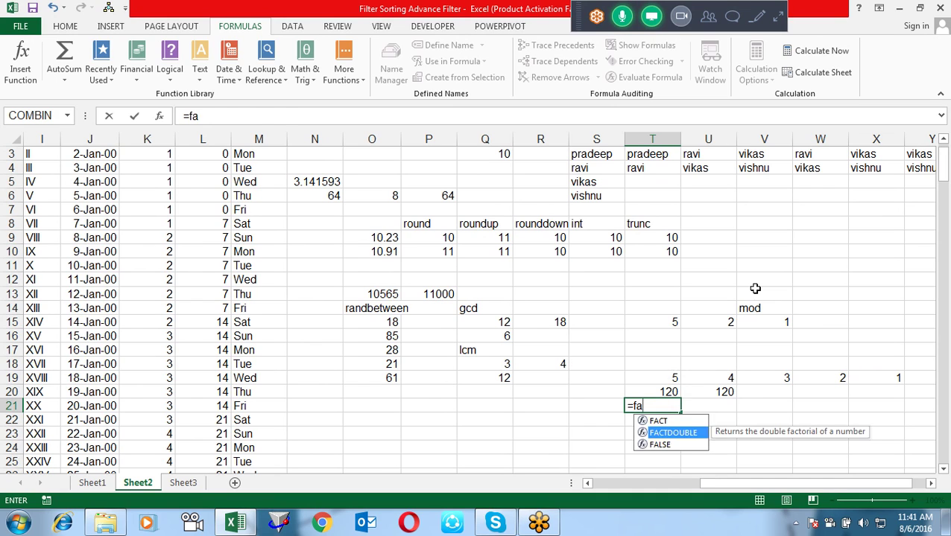
key(Tab)
key(Up)
key(Up)
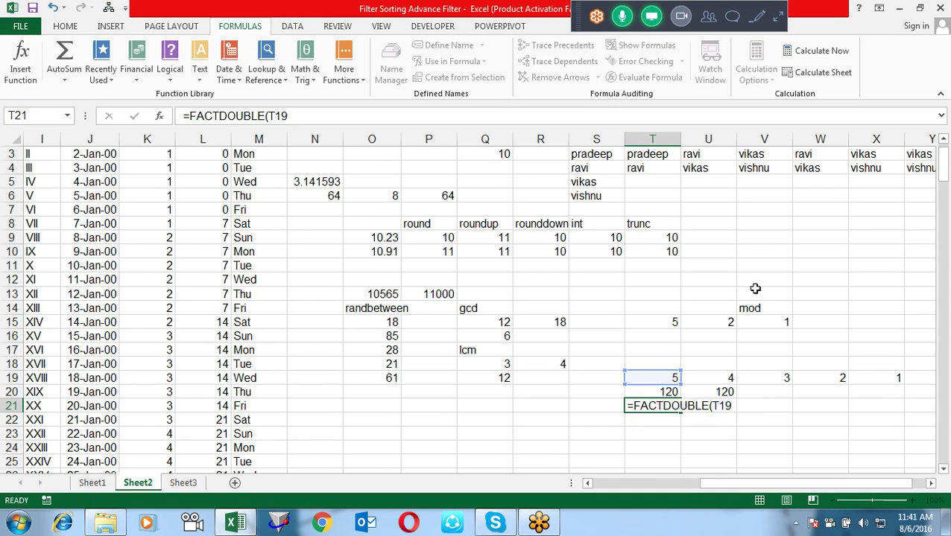
key(Return)
- Enter =T19*V19*X19 in U21, multiplying 5, 3 and 1 to give 15
key(Right)
key(Up)
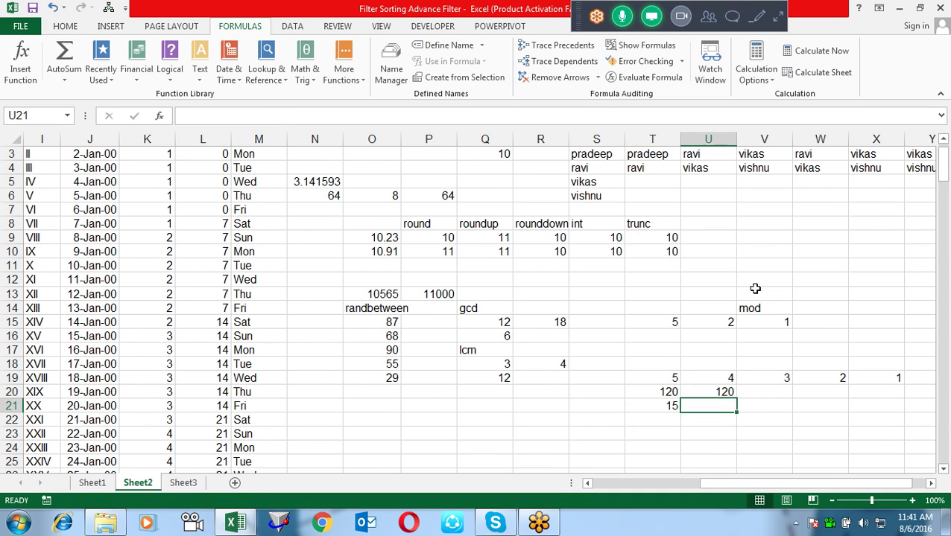
text(=)
key(Up)
key(Up)
key(Left)
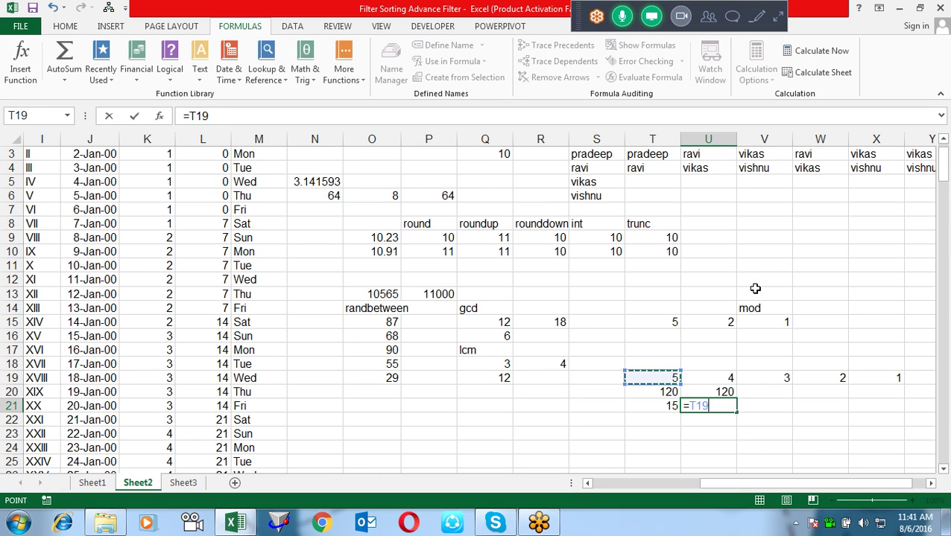
text(*)
key(Up)
key(Up)
key(Right)
text(*)
key(Up)
key(Up)
key(Right)
key(Right)
key(Right)
key(Return)
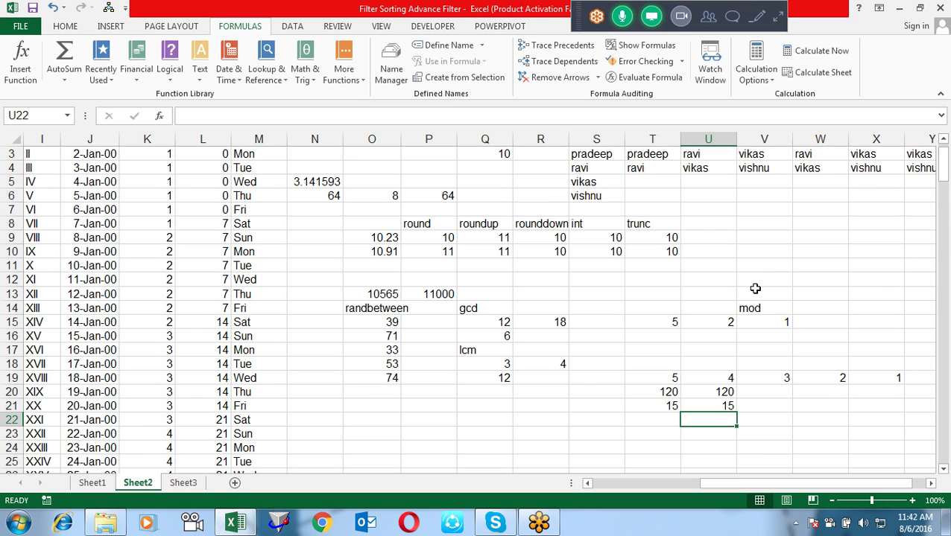
click(301, 71)
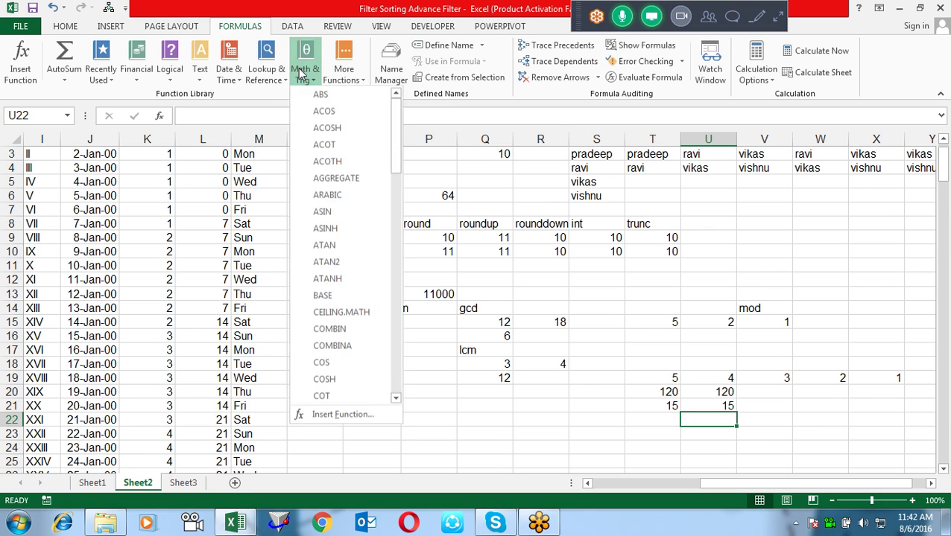
drag(399, 145, 397, 297)
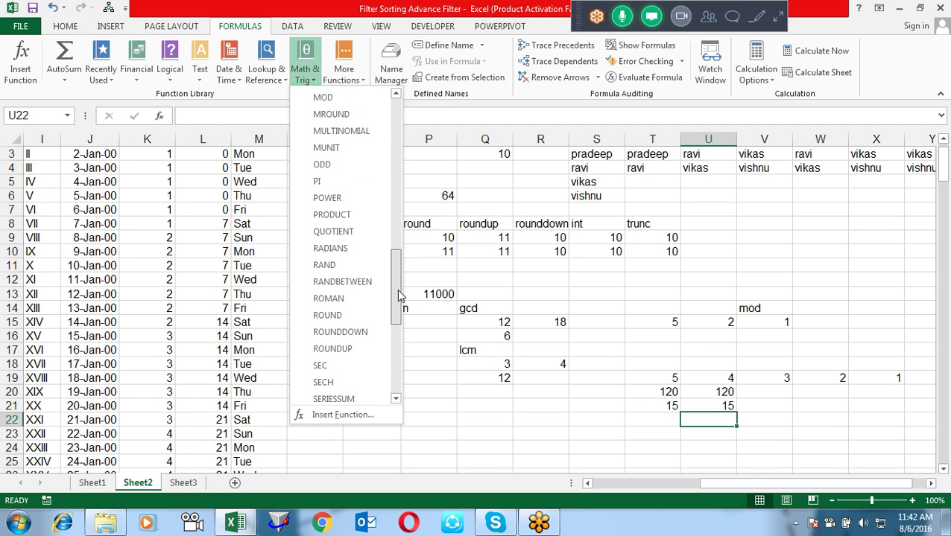
click(716, 395)
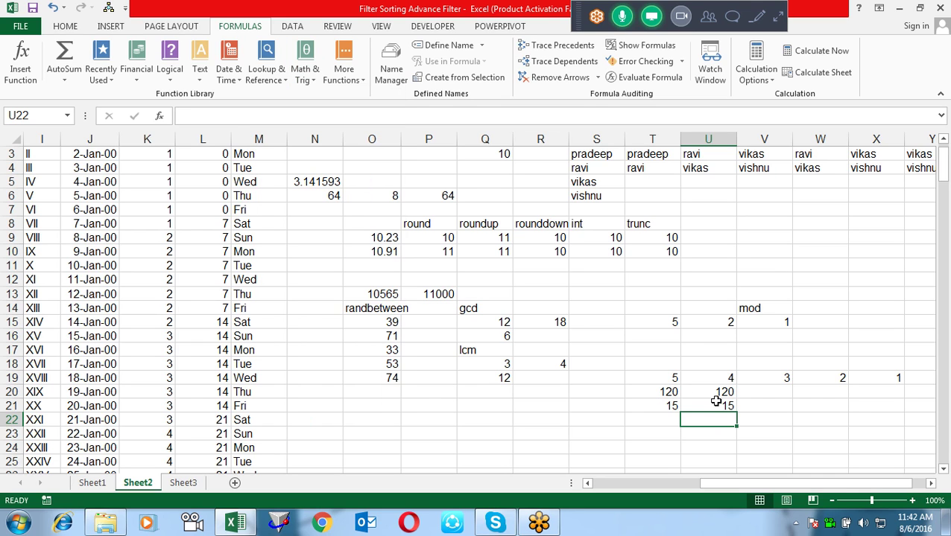
click(720, 402)
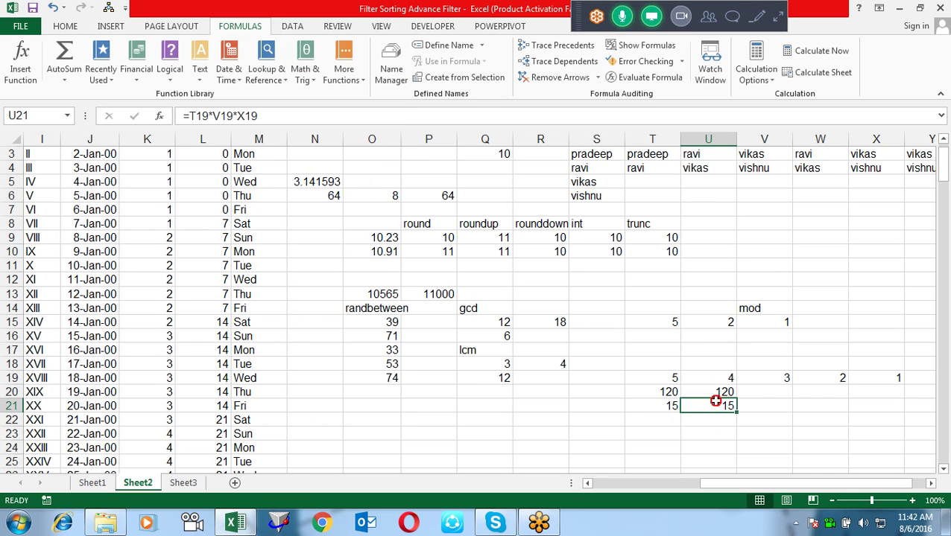
key(F2)
click(673, 403)
key(F2)
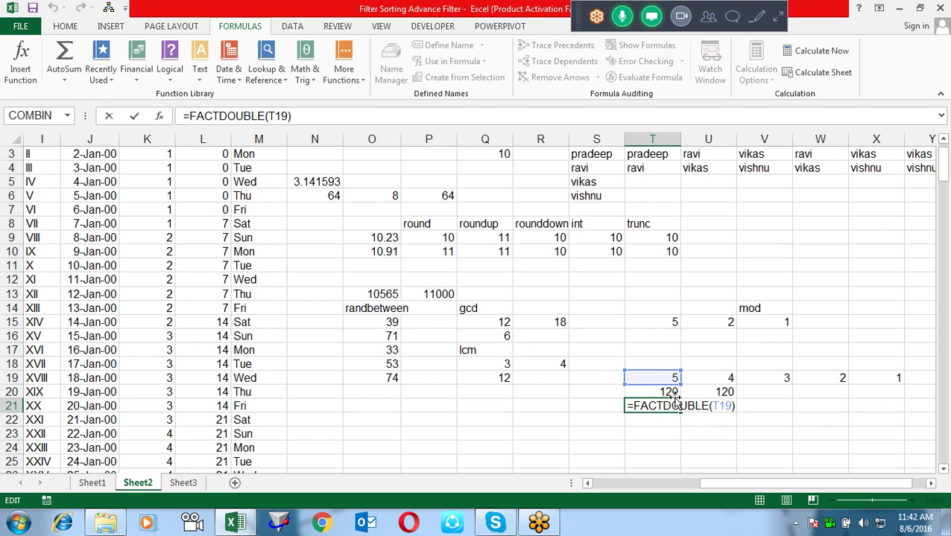
double_click(673, 395)
key(Tab)
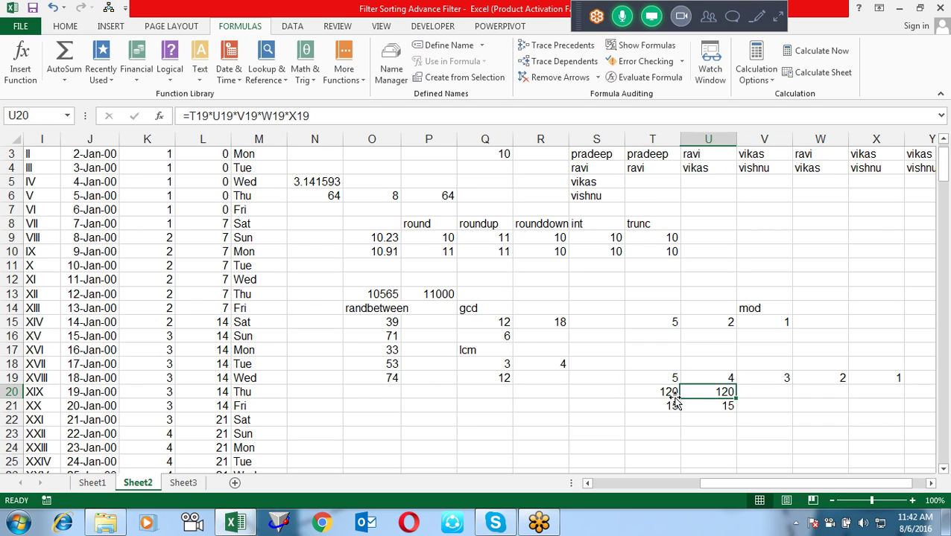
key(F2)
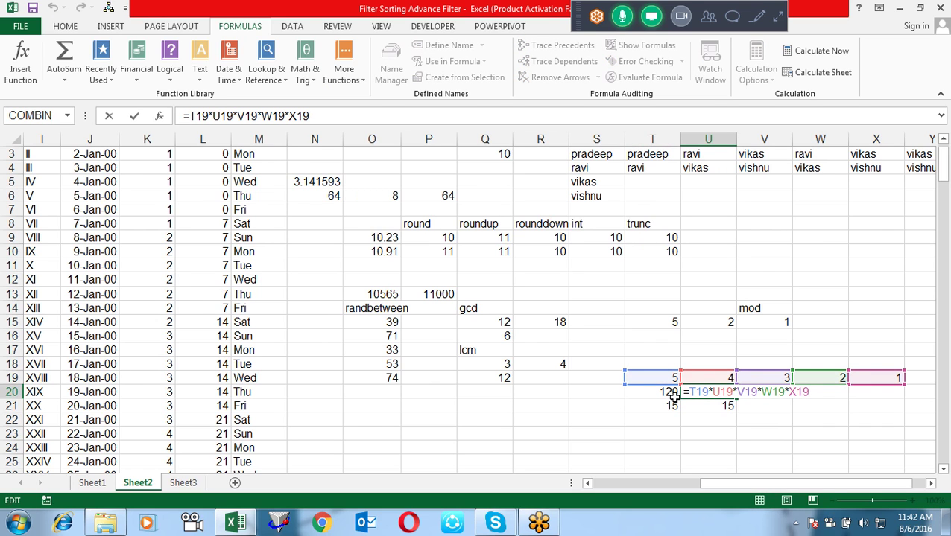
key(Escape)
key(Down)
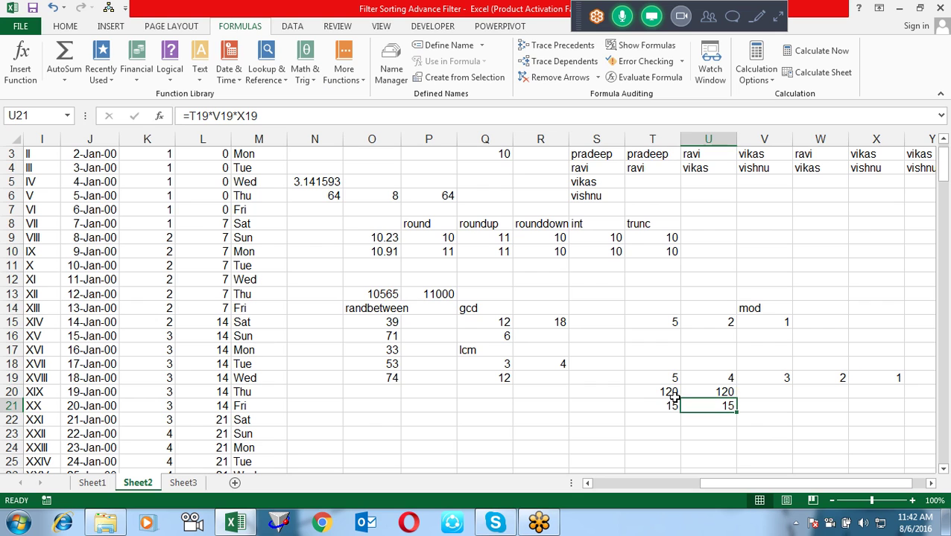
key(Left)
key(Left)
key(Left)
key(Left)
key(Left)
key(Left)
key(Left)
key(Left)
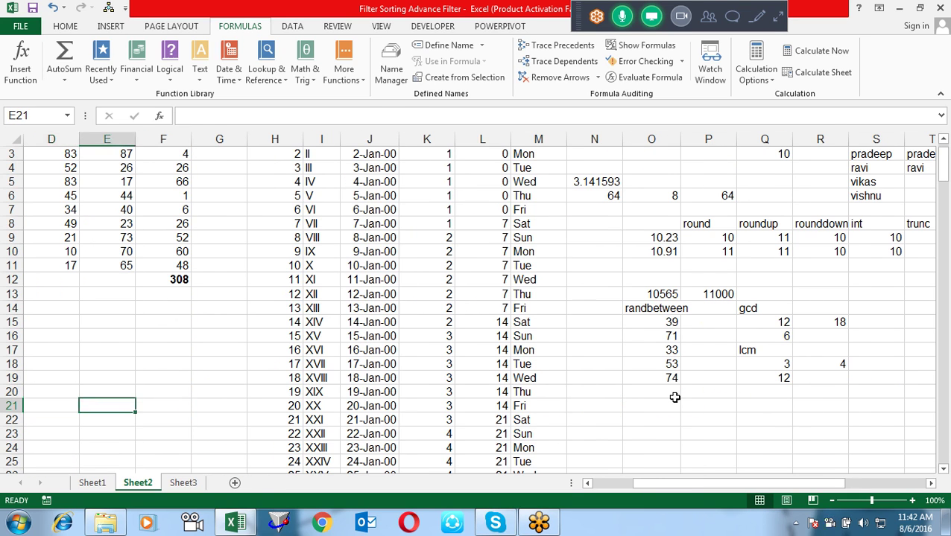
- Insert three empty columns at column N, repeating the insert with F4
key(Right)
key(Right)
key(Right)
key(Up)
key(Up)
key(Up)
key(Up)
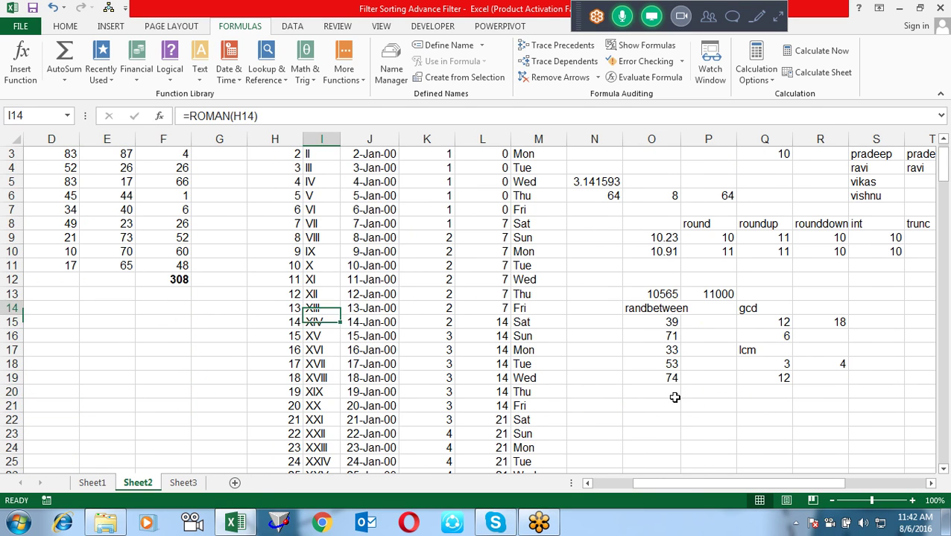
key(Up)
key(Up)
key(Up)
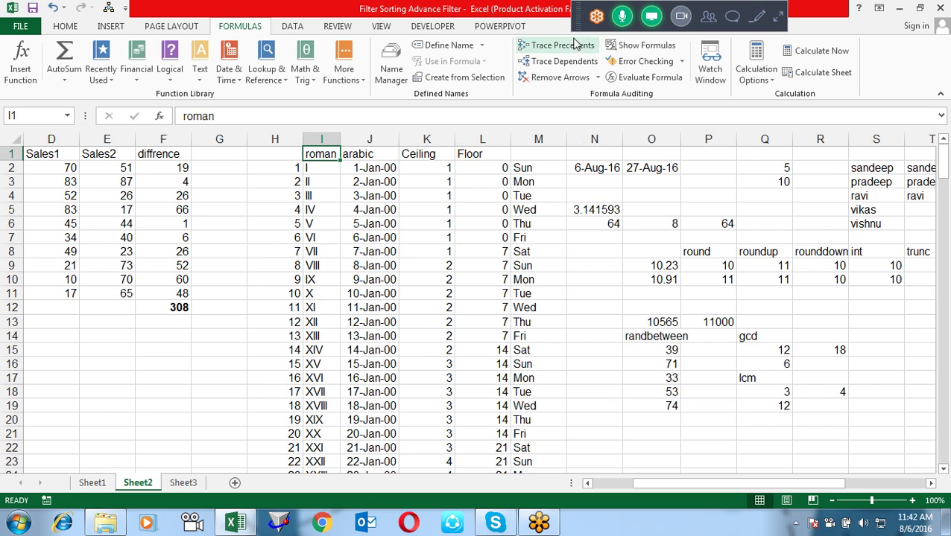
right_click(592, 140)
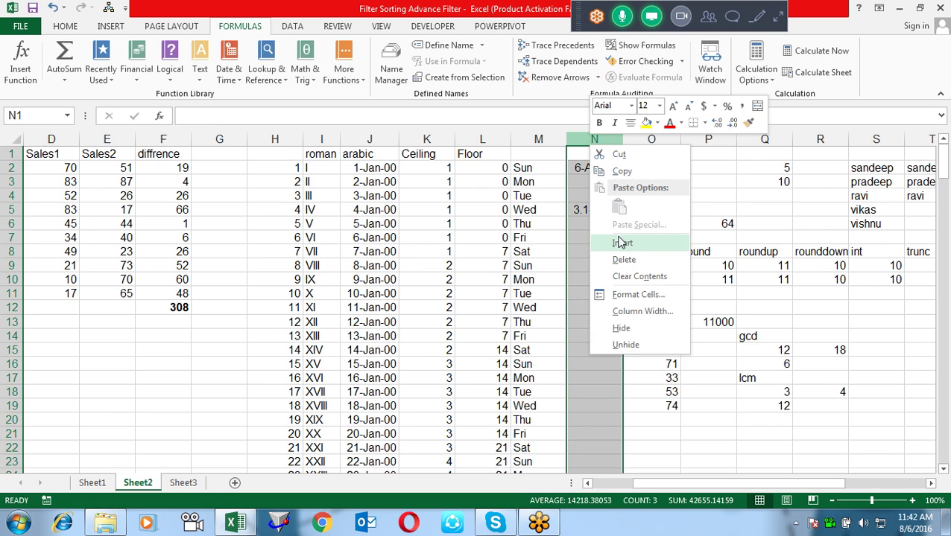
click(615, 241)
key(F4)
key(F4)
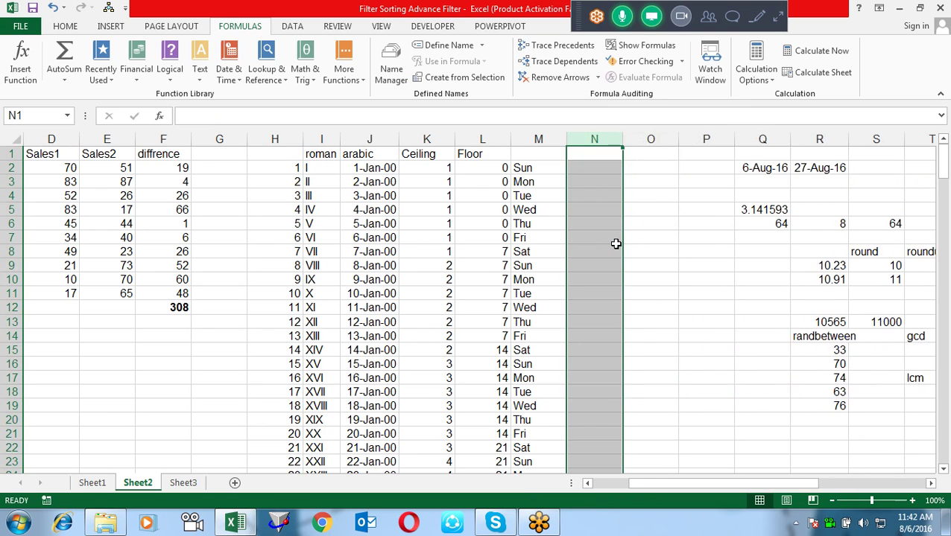
- Label N1 as 'even'
key(Up)
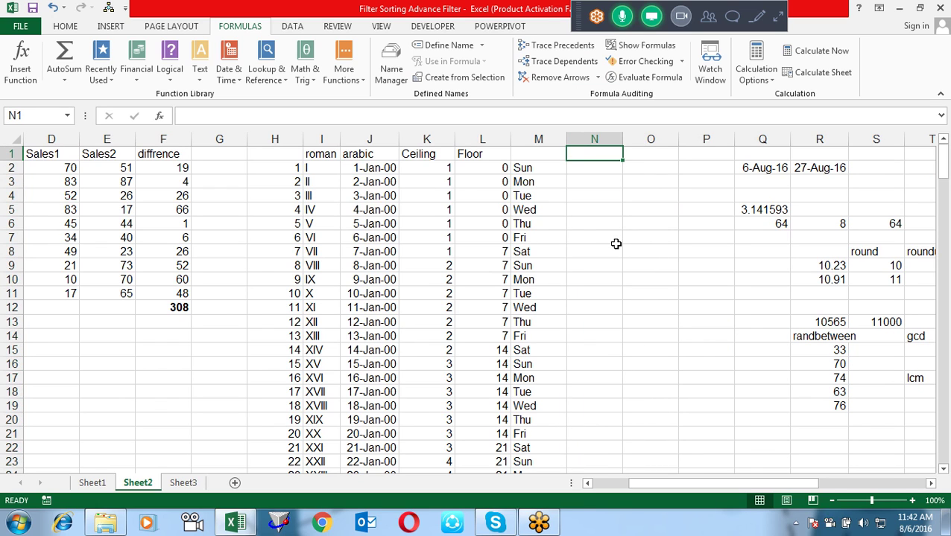
text(even)
key(Return)
- Add the heading 'odd' in O1
key(Up)
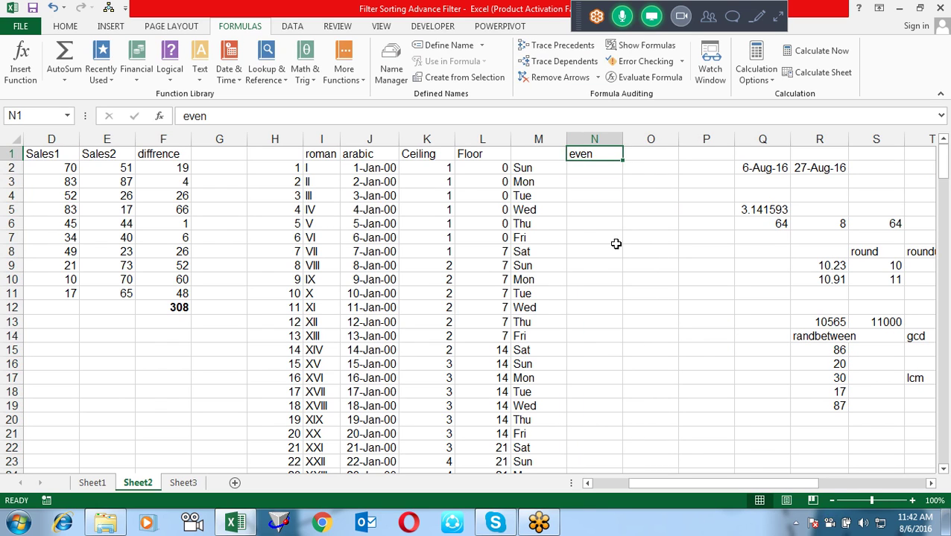
key(Right)
text(odd)
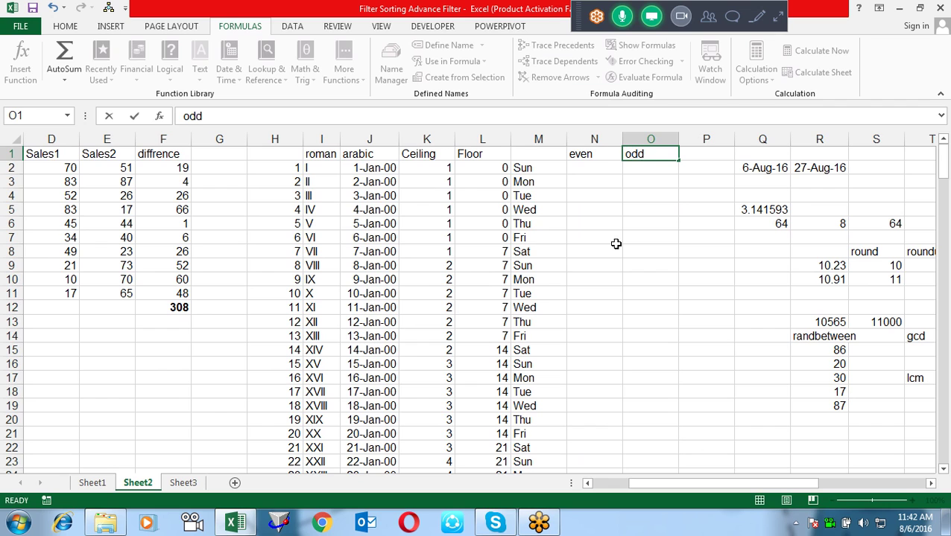
key(Return)
- Enter an EVEN formula in N2 pointing at the Ceiling value and fill it down column N
key(Left)
text(=ev)
key(Tab)
key(Left)
key(Left)
key(Left)
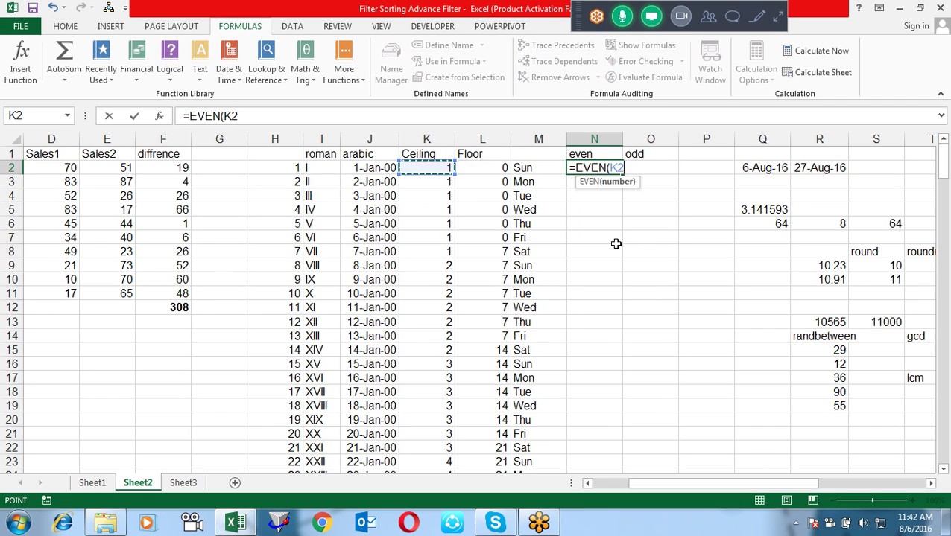
key(Return)
key(Up)
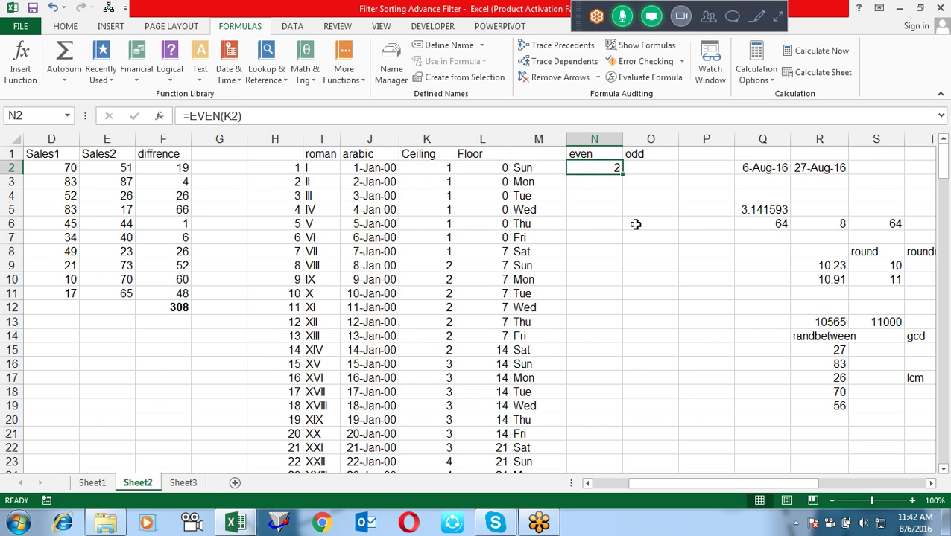
double_click(622, 173)
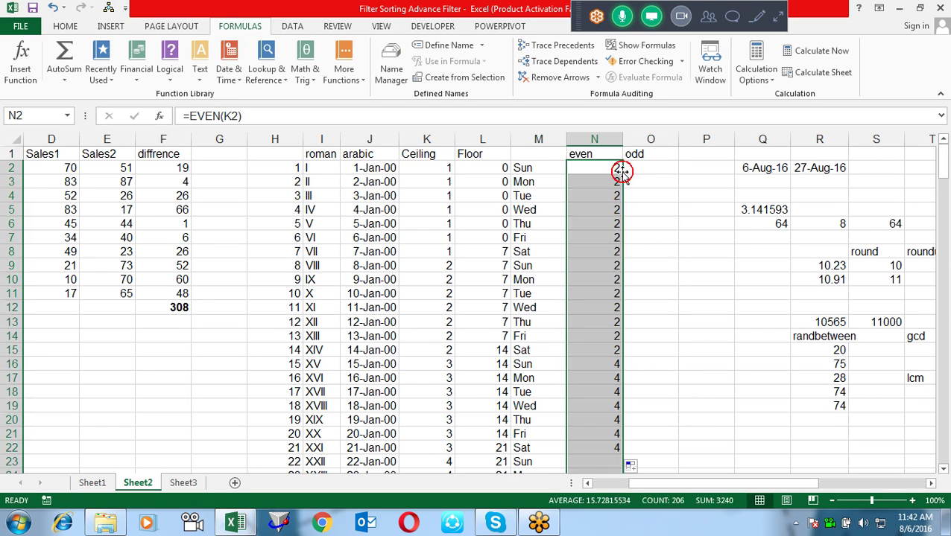
- Rewrite N2 as =EVEN(H2) and refill it down column N, giving 2, 2, 4, 4, 6…
key(F2)
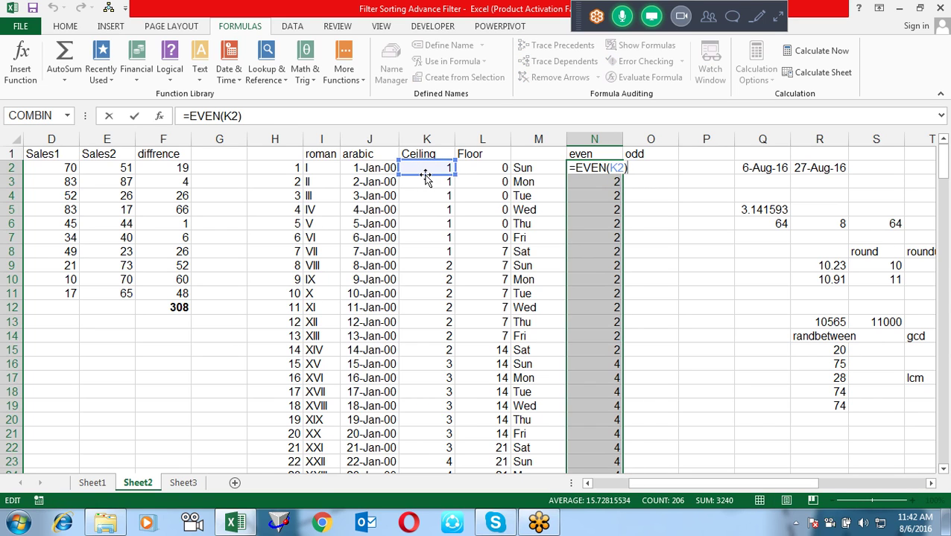
drag(425, 182, 310, 181)
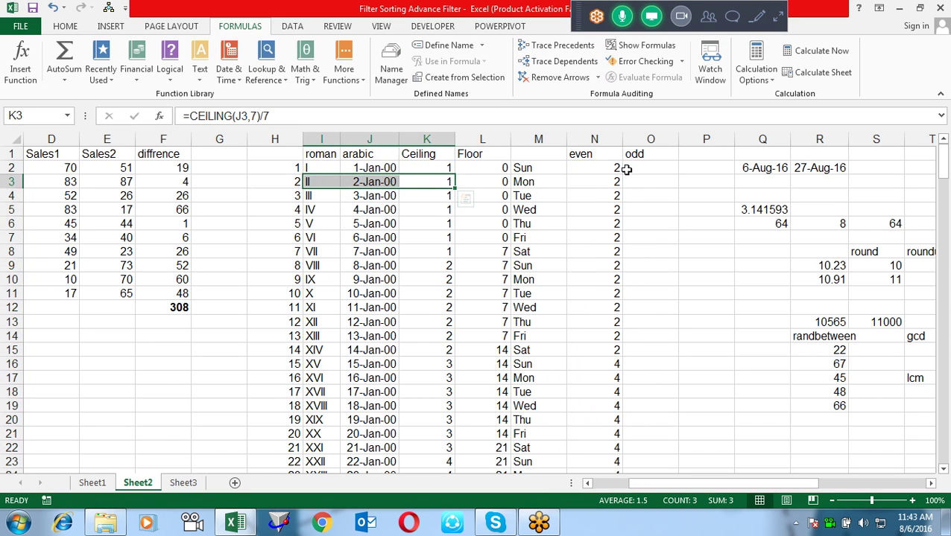
click(618, 169)
text(=ev)
key(Tab)
key(Left)
key(Left)
key(Left)
key(Left)
key(Left)
key(Left)
key(Return)
click(606, 168)
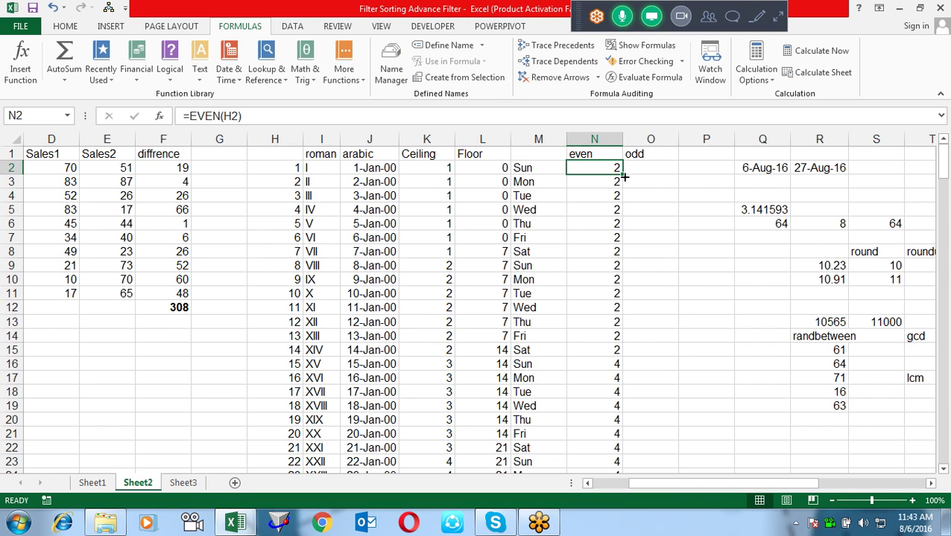
double_click(623, 175)
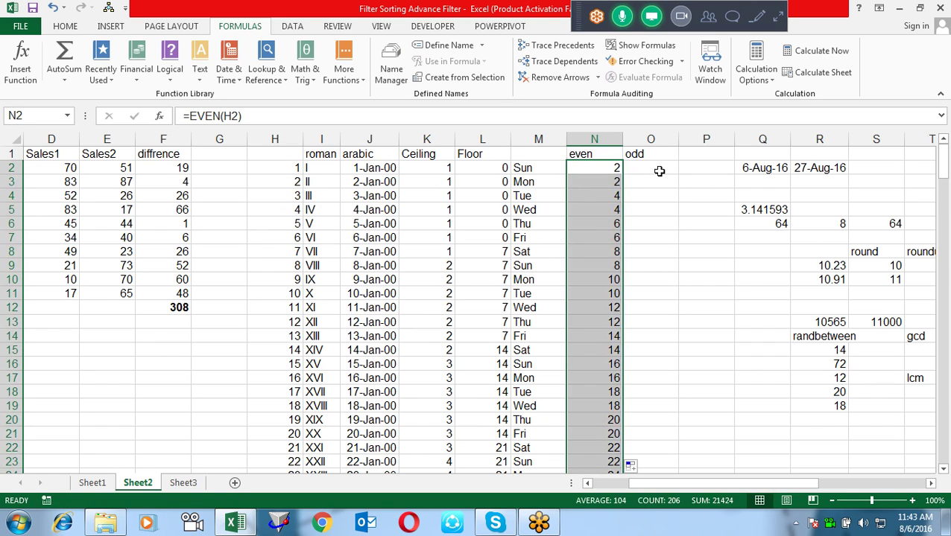
click(660, 170)
- Enter =ODD(H2) in O2 and fill it down column O
text(=o)
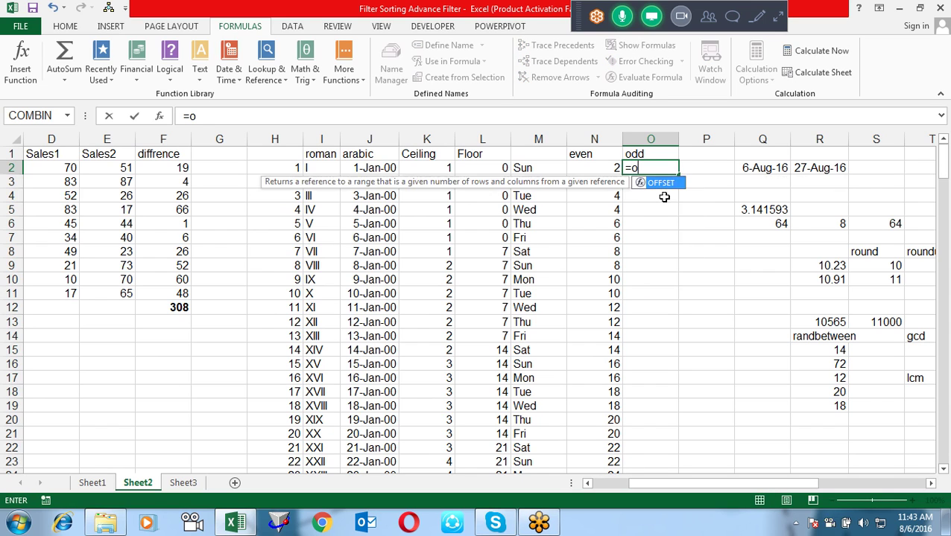
text(d)
key(Tab)
key(Left)
key(Left)
key(Left)
key(Left)
key(Left)
key(Left)
key(Left)
key(Return)
key(Up)
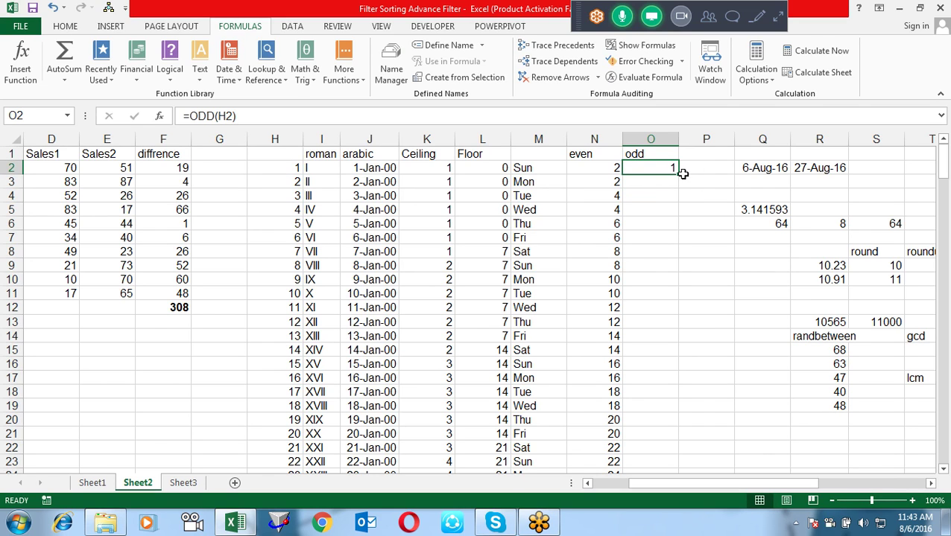
double_click(679, 175)
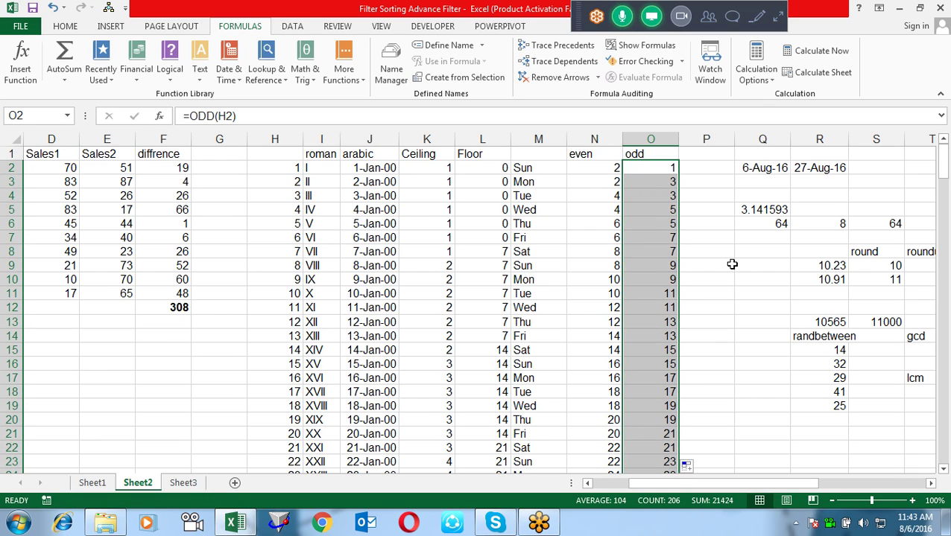
- Check the EVEN and ODD formulas by stepping through cells in columns N and O
click(641, 236)
key(Right)
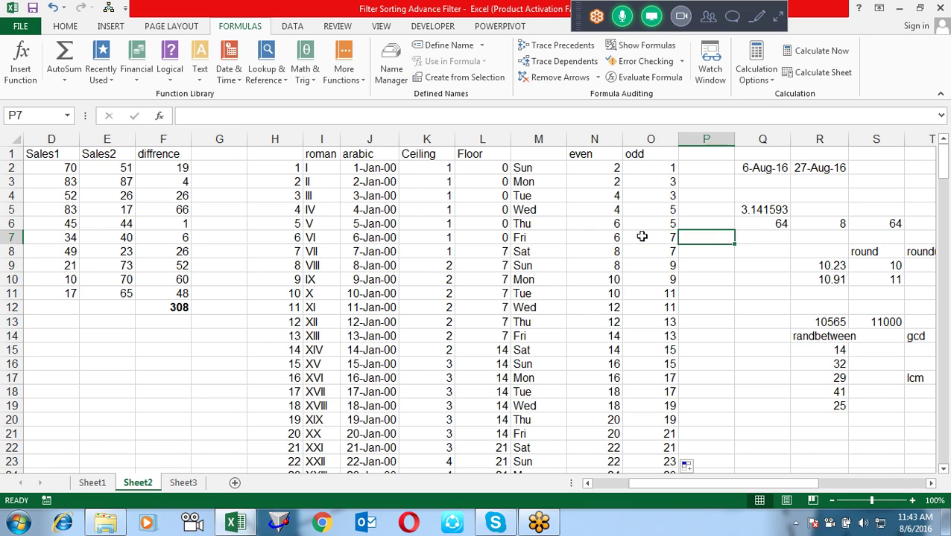
key(Left)
key(Left)
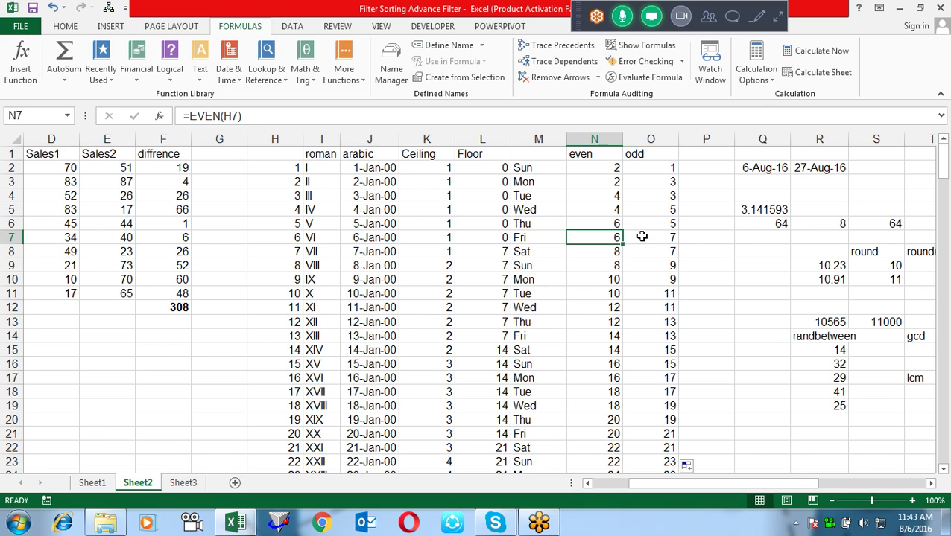
key(Up)
key(Up)
key(Up)
key(Up)
key(Up)
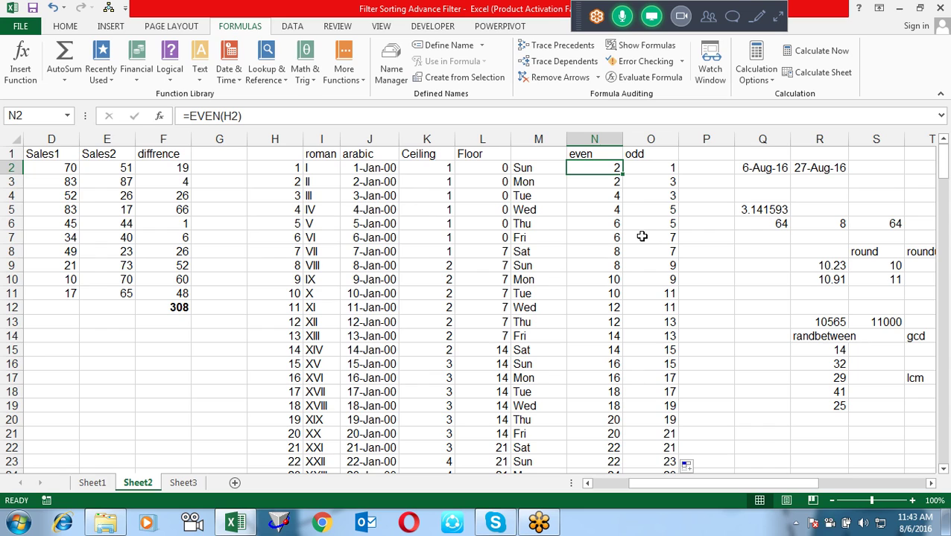
key(Right)
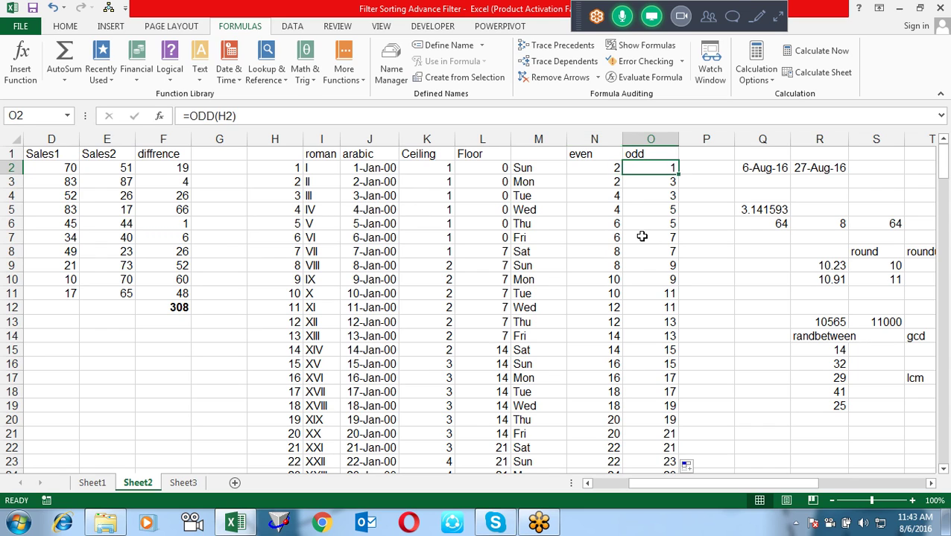
key(Right)
key(Right)
key(Left)
key(Left)
key(Down)
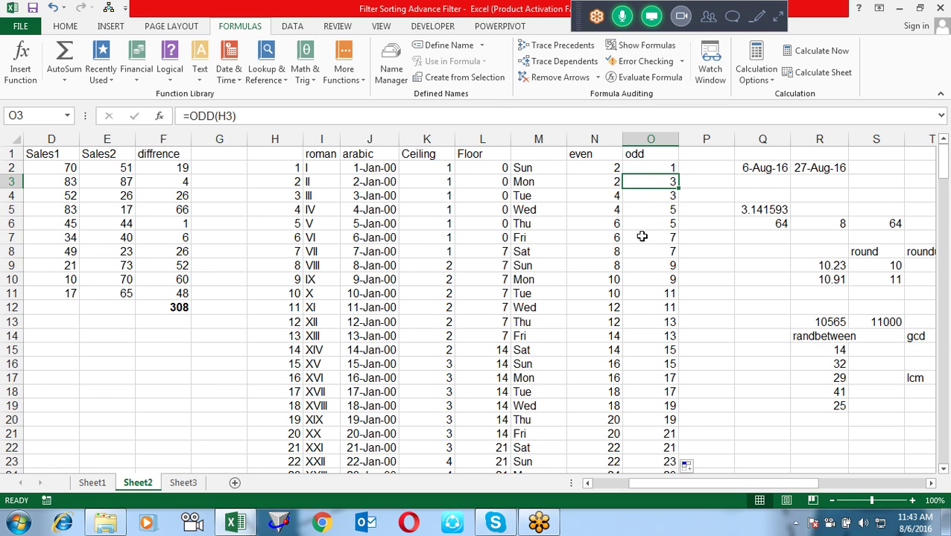
key(Right)
key(Right)
key(Right)
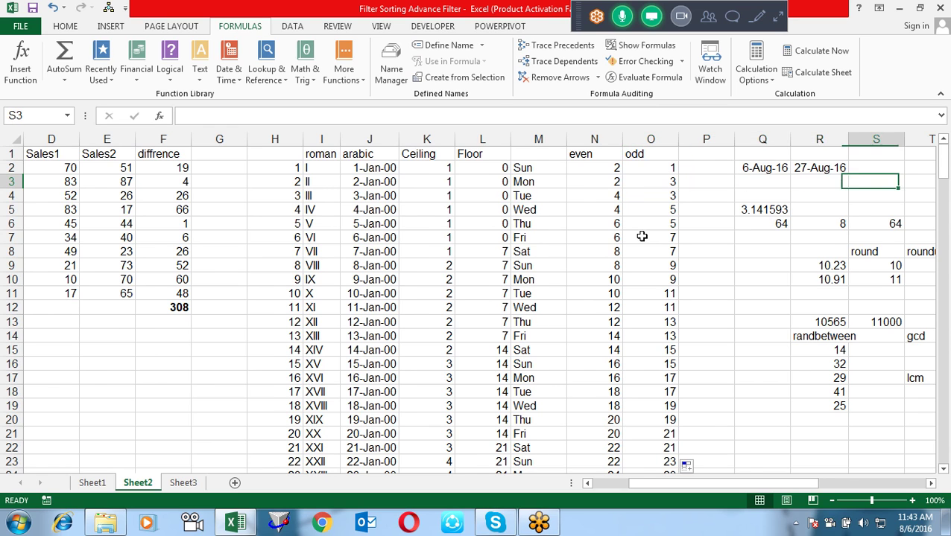
key(Right)
key(Right)
key(Right)
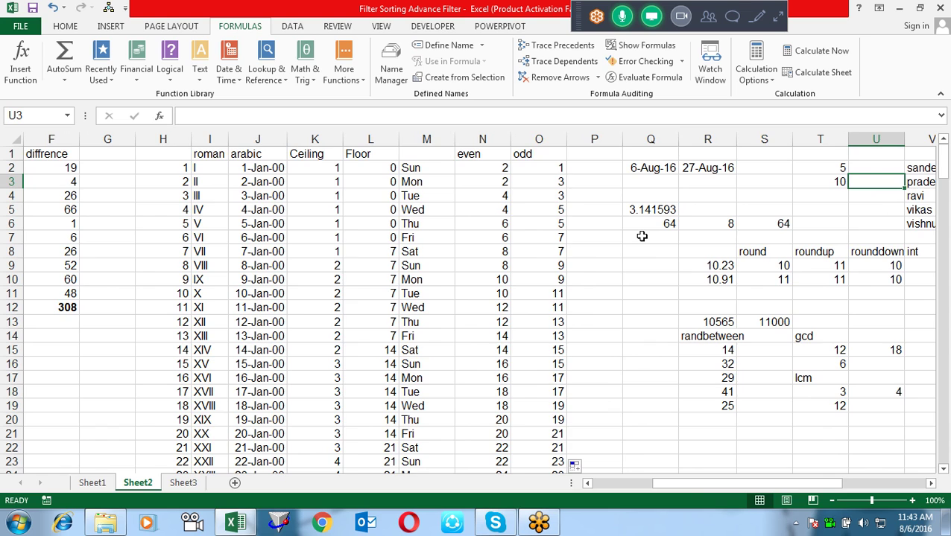
- Move right to AD3 and select AD3:AD12 for the new table
key(Right)
key(Right)
key(Right)
key(Right)
key(Right)
key(Right)
key(Right)
key(Right)
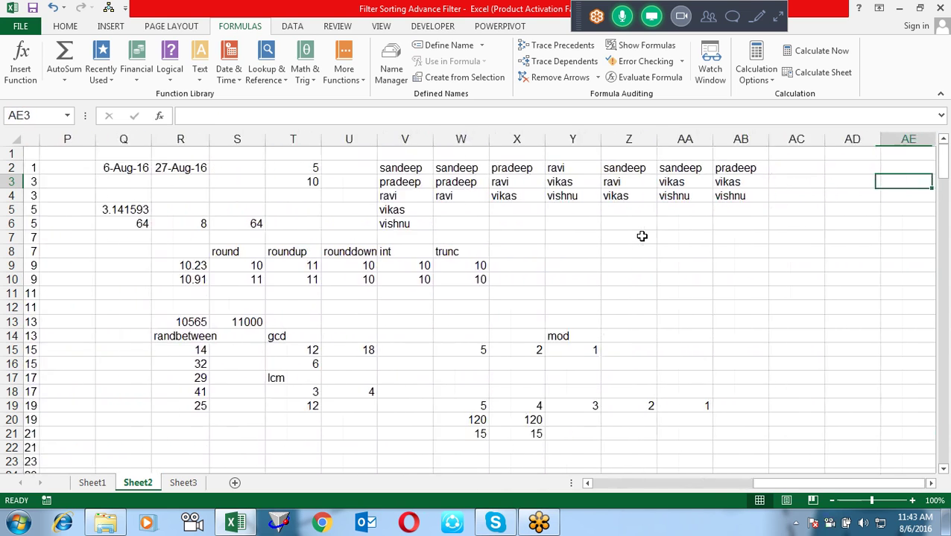
key(Right)
key(Right)
key(Left)
key(Left)
key(Left)
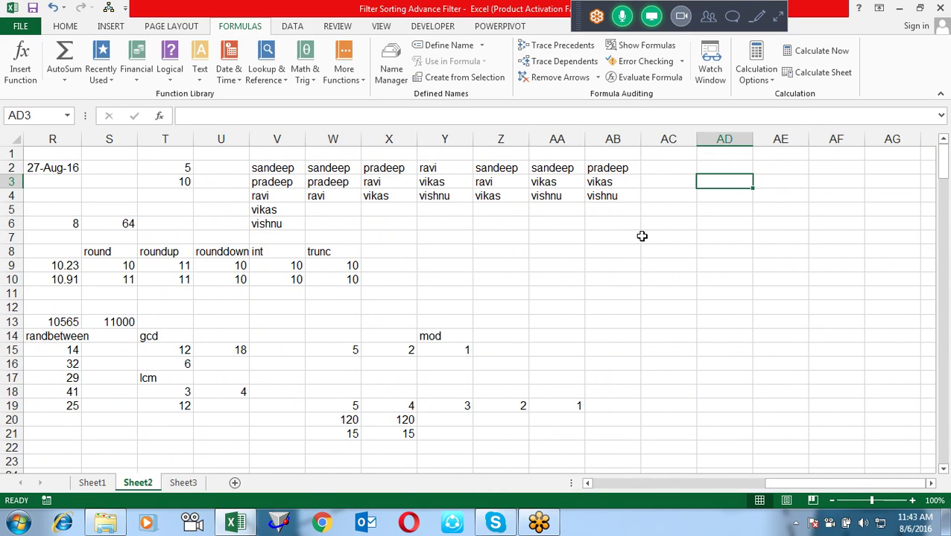
key(shift+Down)
key(shift+Down)
key(shift+Down)
key(shift+Down)
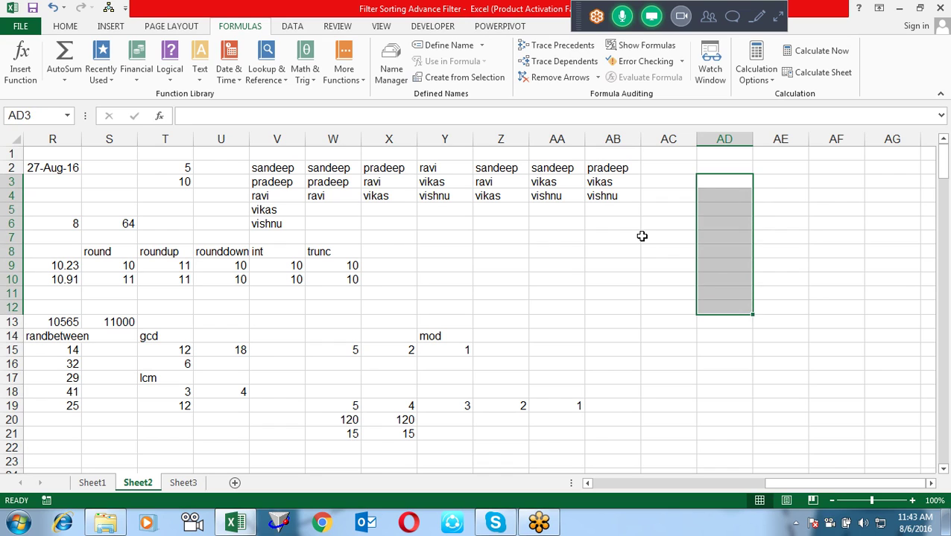
- Fill AD3:AD12 with =RANDBETWEEN(10,90) and copy it to AE3:AE12
text(=ra)
key(Down)
key(Down)
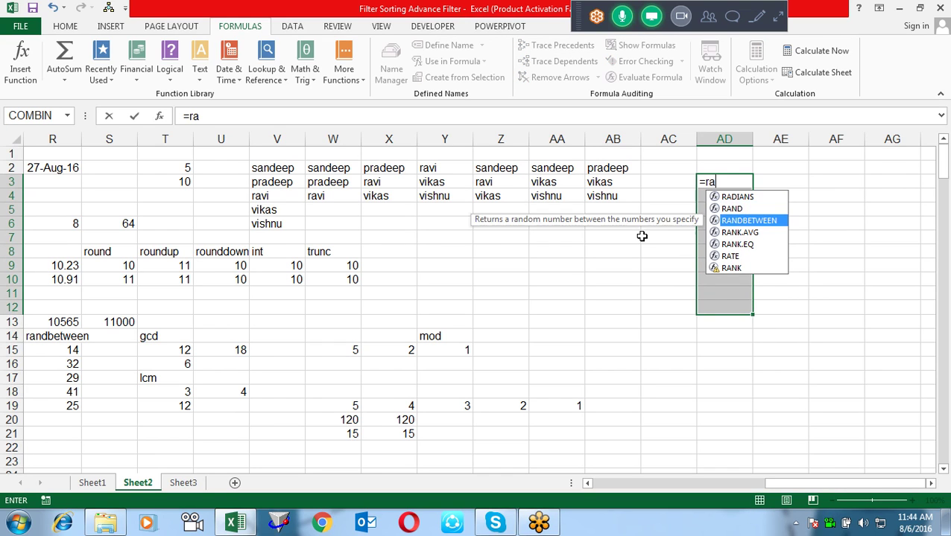
key(Tab)
text(10,90)
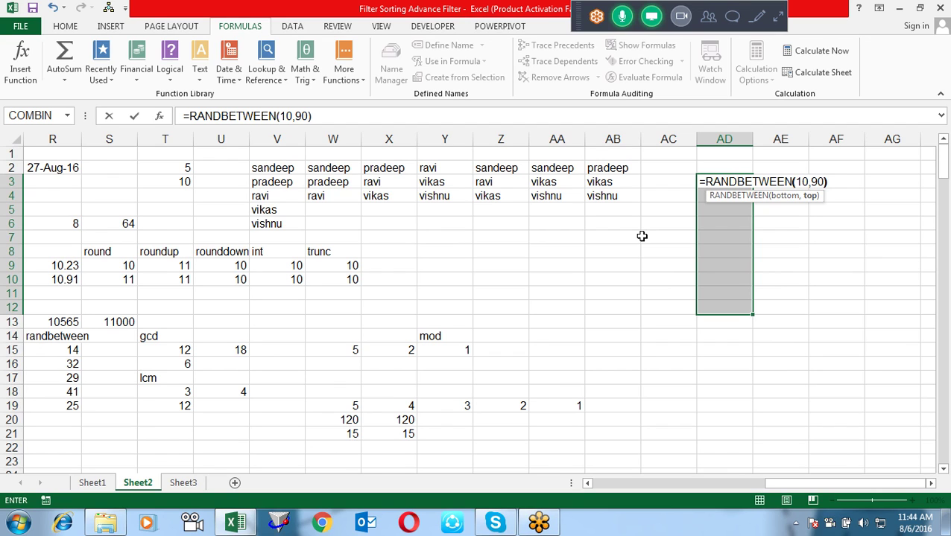
key(ctrl+Return)
key(ctrl+c)
key(Right)
key(Return)
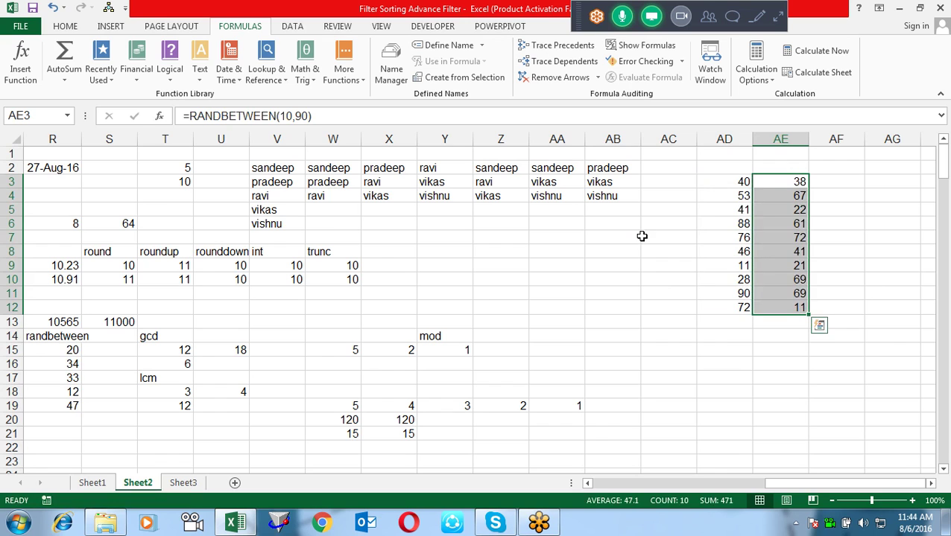
- Head AD2 and AE2 as 'rate' and 'qty'
key(Up)
key(Left)
text(rate)
key(Tab)
key(Tab)
text(q)
key(Escape)
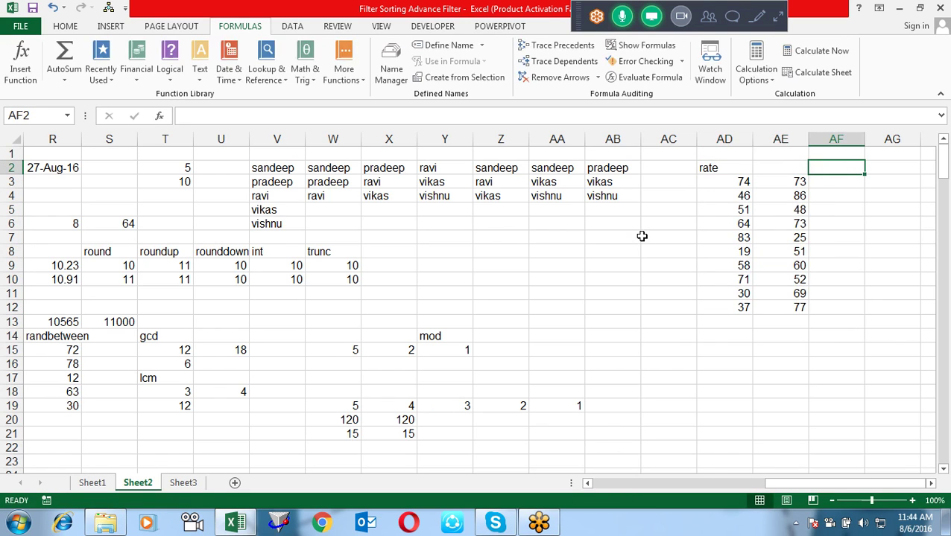
key(Left)
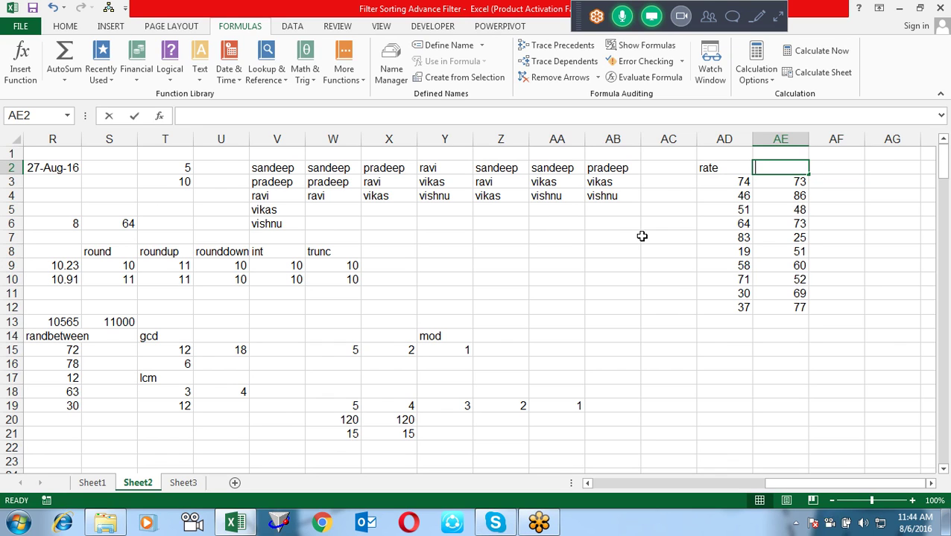
text(qty)
key(Tab)
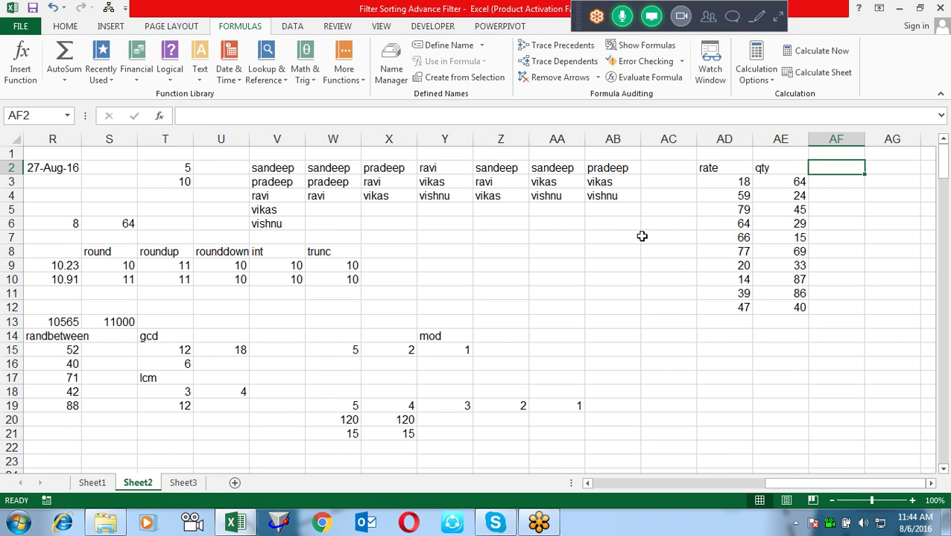
- Head AF2 'amount', enter =AD3*AE3 in AF3 and copy it down to AF12
text(amount)
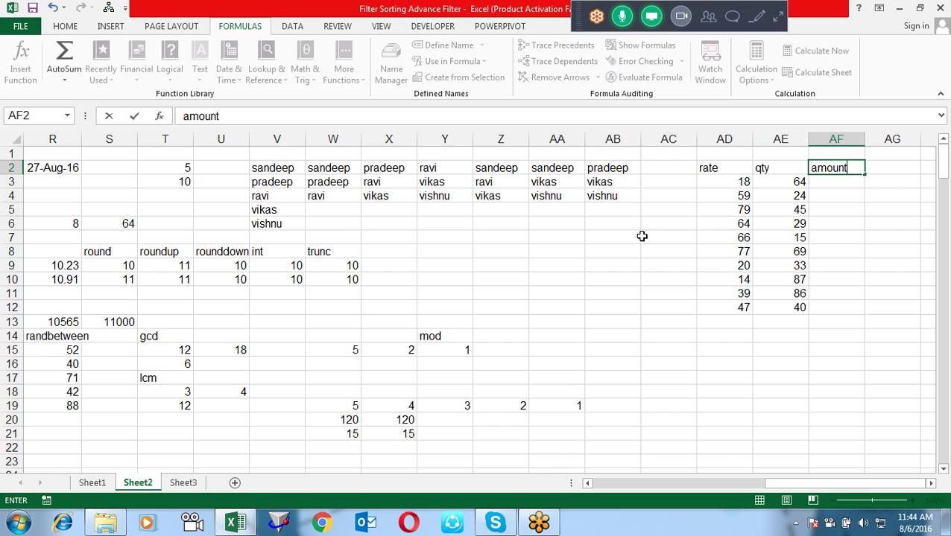
key(Return)
text(=)
key(Left)
key(Left)
text(*)
key(Left)
key(Return)
key(Up)
key(ctrl+c)
key(Down)
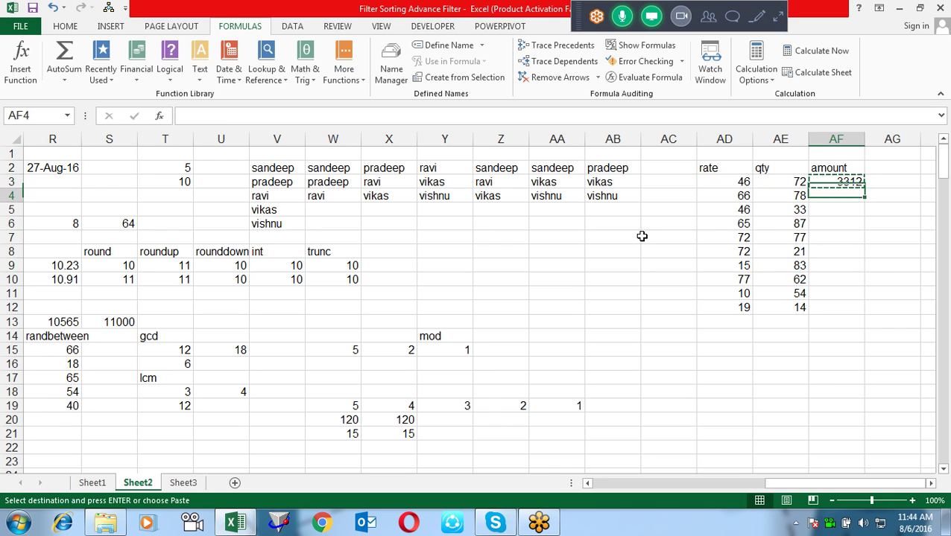
key(shift+Down)
key(shift+Down)
key(shift+Down)
key(shift+Down)
key(shift+Down)
key(shift+Down)
key(shift+Down)
key(shift+Down)
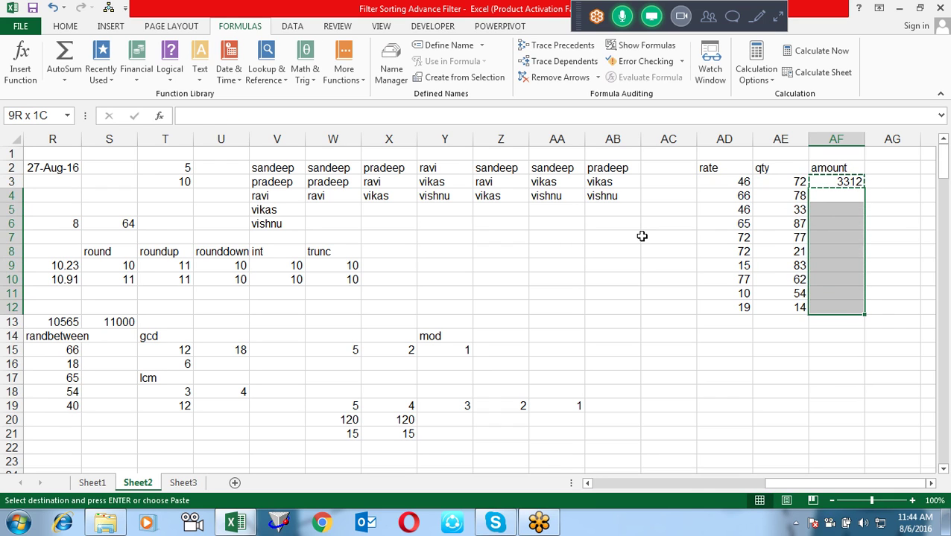
key(ctrl+v)
key(Down)
- Add a bold =SUM(AF3:AF12) total in AF13 with AutoSum
key(Down)
key(Down)
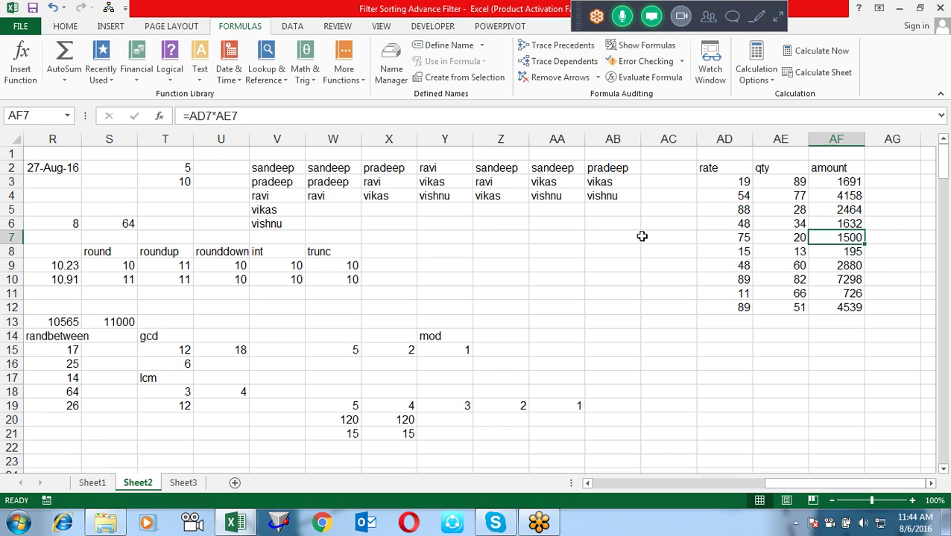
key(ctrl+Down)
key(Down)
key(alt+equal)
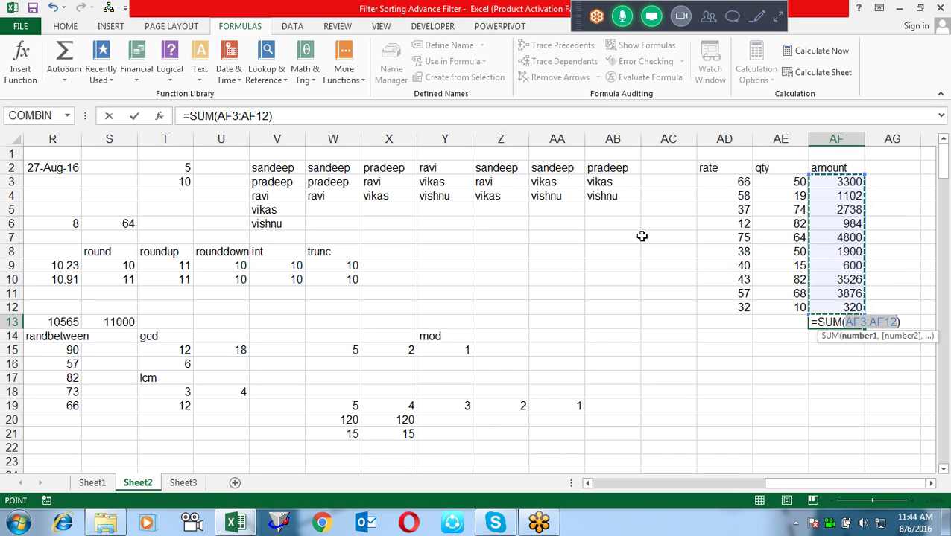
key(Return)
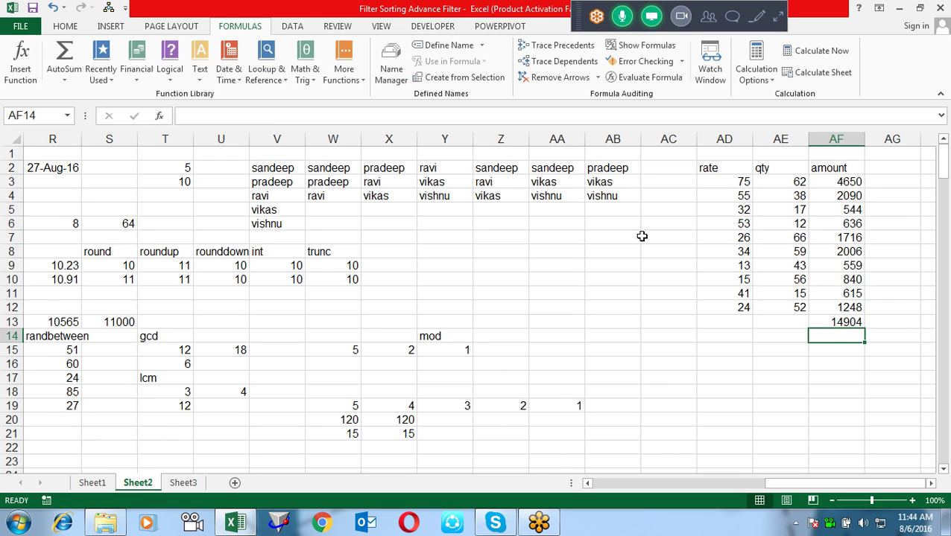
key(Up)
key(ctrl+b)
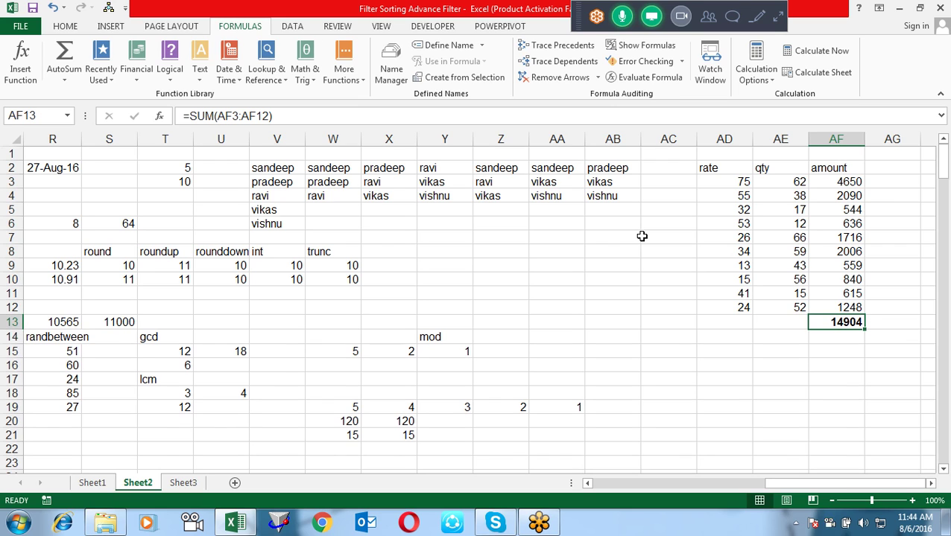
key(Return)
- Start =SUMPRODUCT in AF14 with the rate range AD3:AD12 as first argument
text(=)
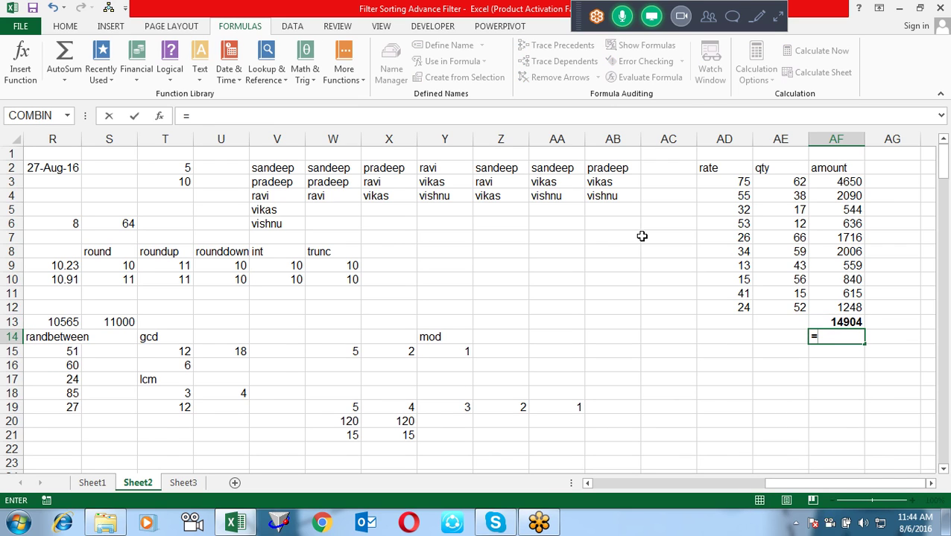
text(sum)
key(Down)
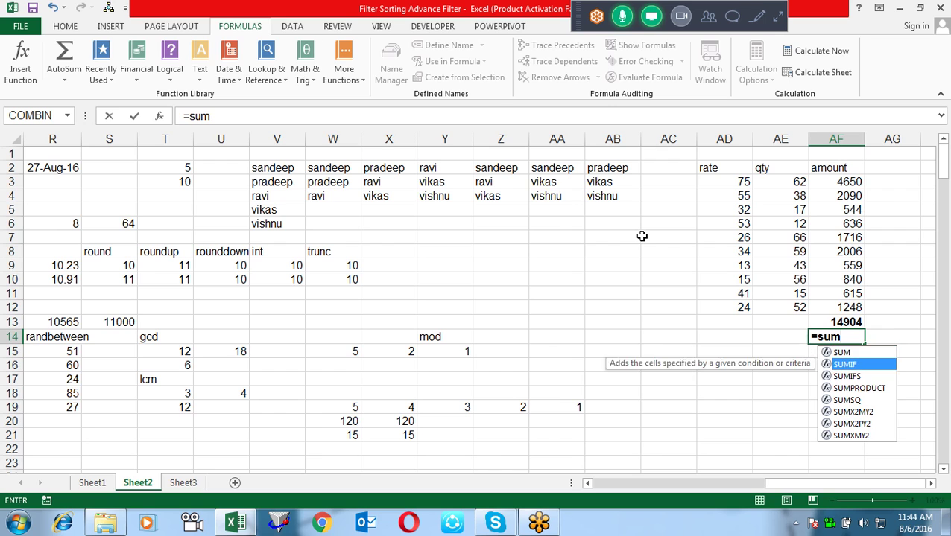
key(Down)
key(Down)
key(Tab)
key(Left)
key(Left)
key(Right)
key(Up)
key(Up)
key(Left)
key(ctrl+shift+Up)
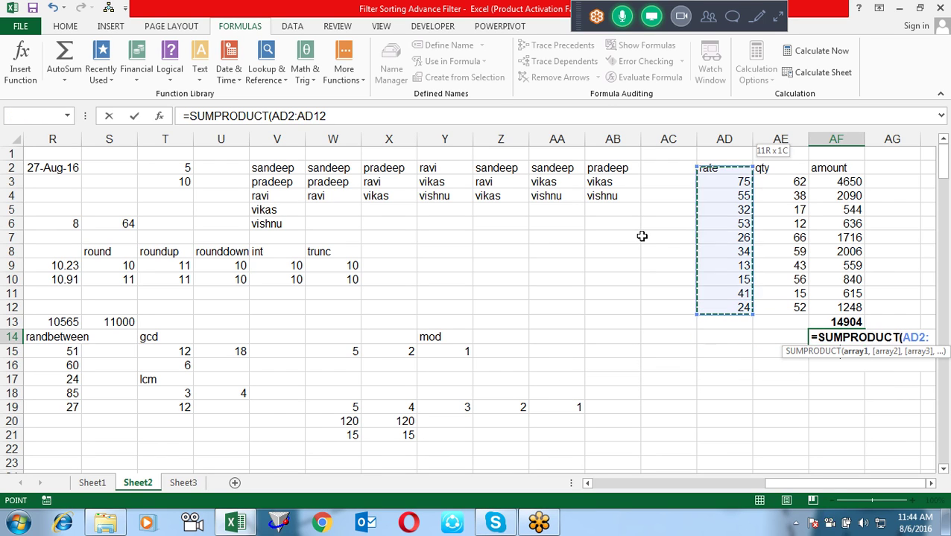
key(shift+Down)
- Add qty range AE3:AE12 as the second argument and enter the SUMPRODUCT formula
text(,)
key(Left)
key(Up)
key(Up)
key(ctrl+shift+Up)
key(shift+Down)
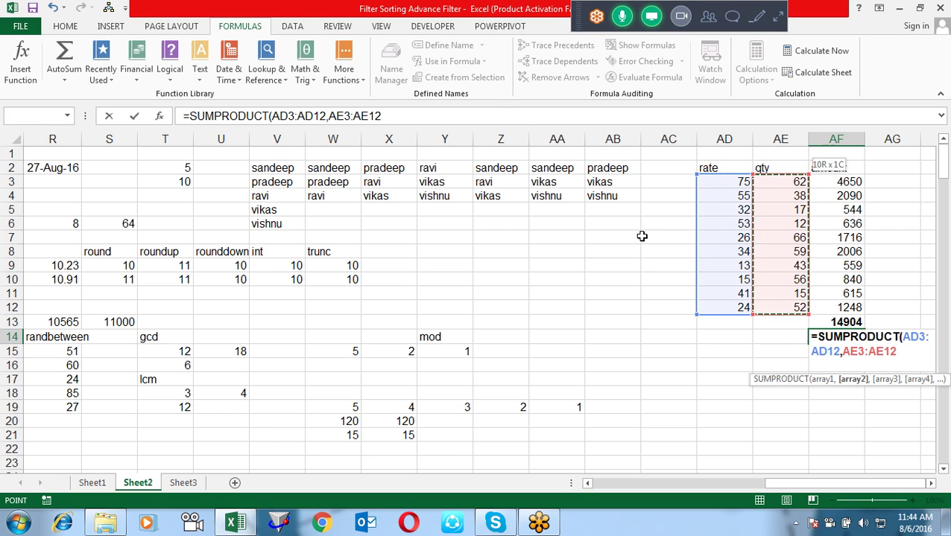
key(Return)
- Make the SUMPRODUCT result bold, then inspect the amount formula in AF3
key(Up)
key(ctrl+b)
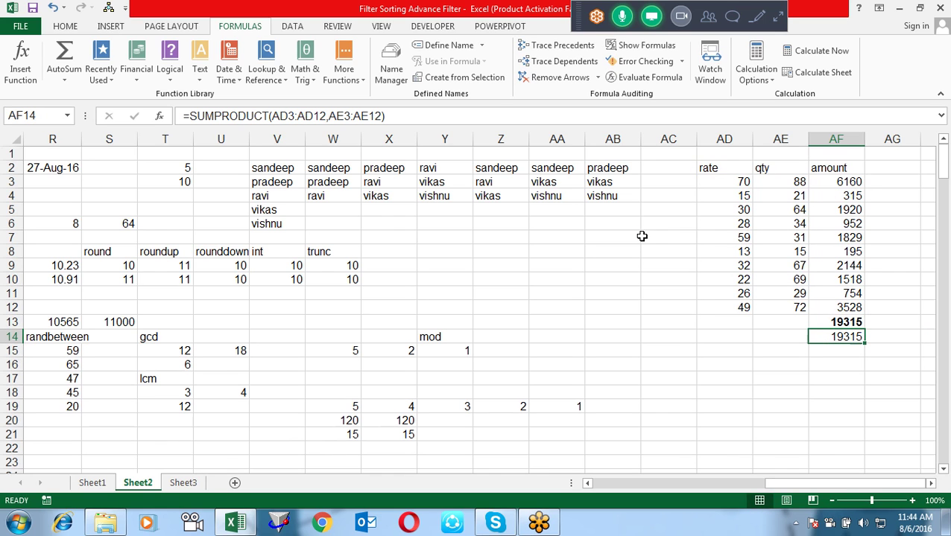
key(ctrl+b)
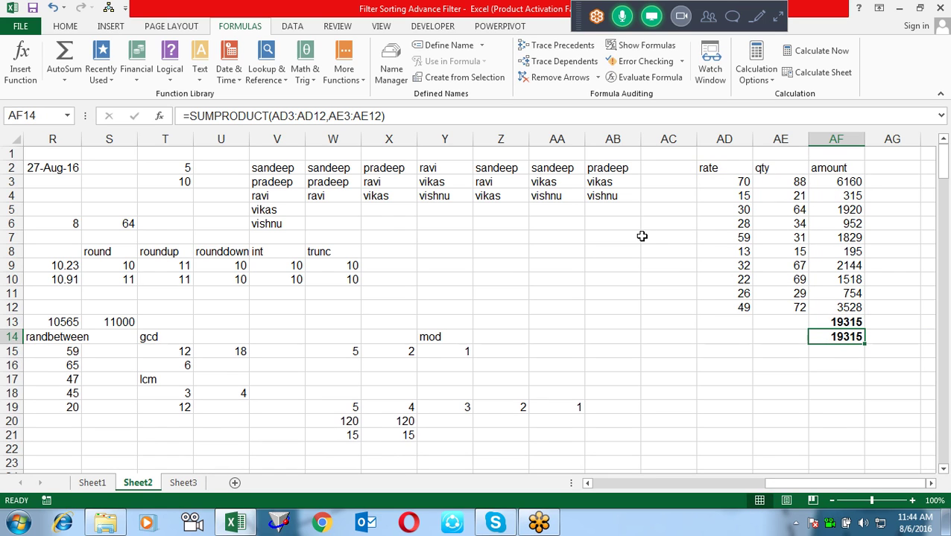
key(Up)
key(Up)
key(Up)
key(Up)
key(Up)
key(Up)
key(Up)
key(Up)
key(Up)
key(F2)
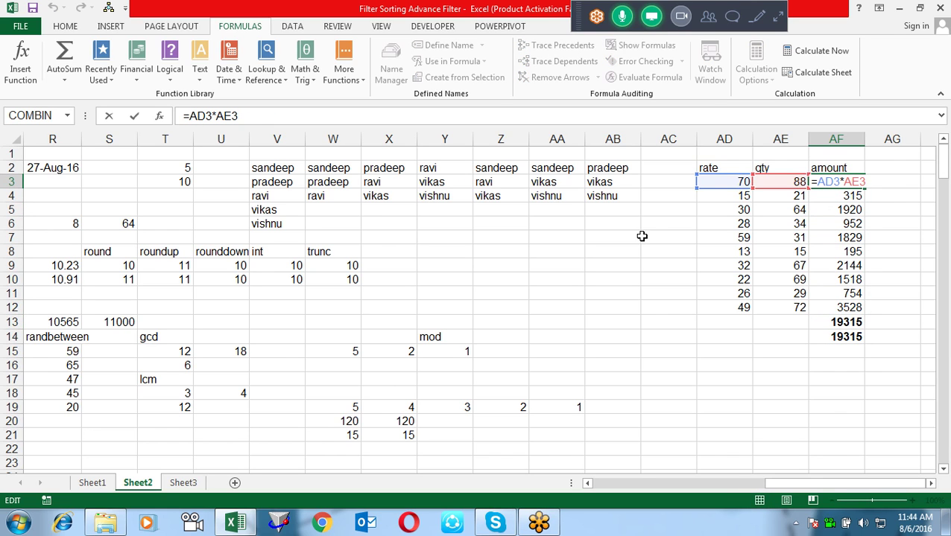
- Enter =PRODUCT(AD3,AE3) in AG3 to multiply the rate by the qty
key(Tab)
text(=)
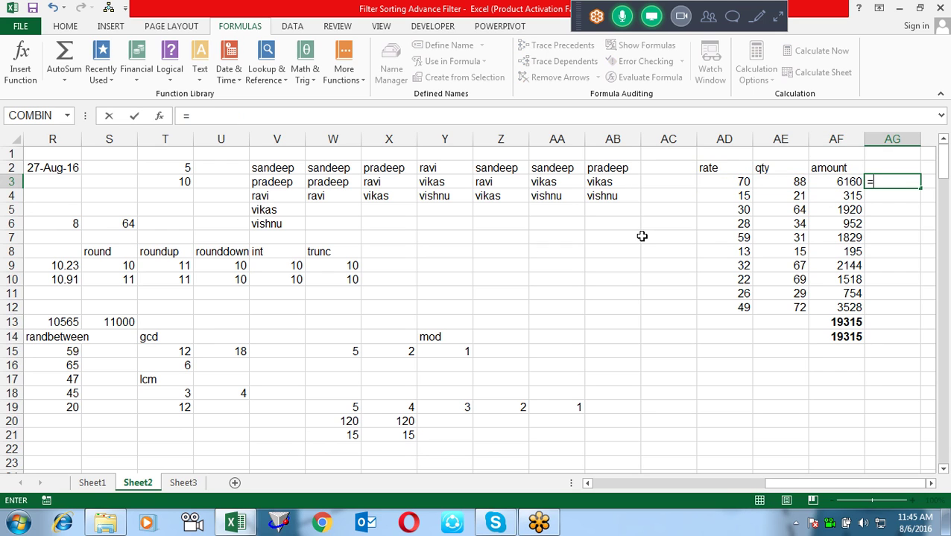
text(pro)
key(Down)
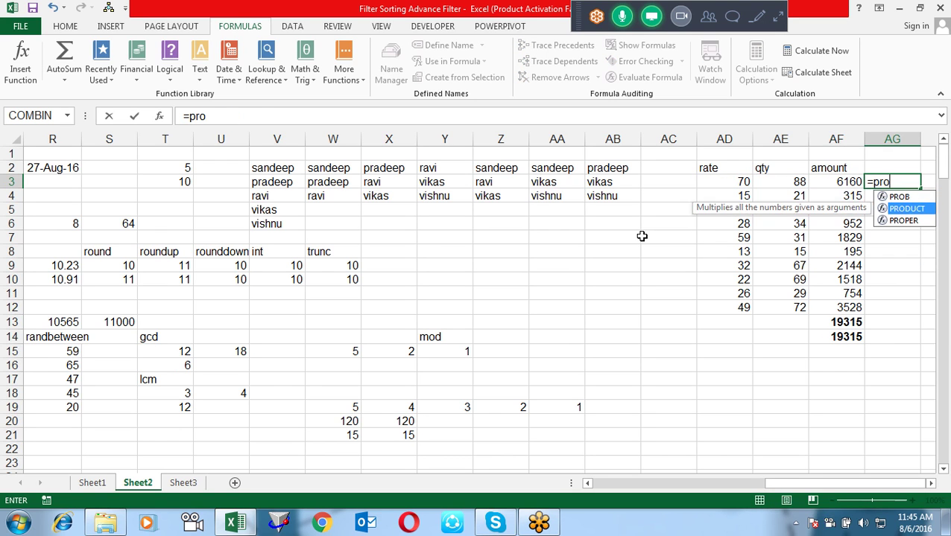
key(Tab)
key(Left)
key(Left)
key(Left)
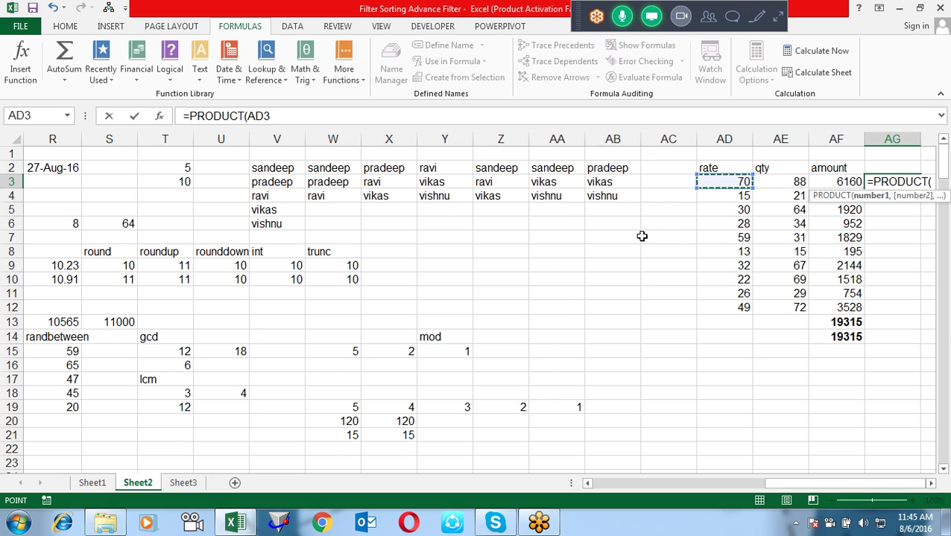
text(,)
key(Left)
key(Left)
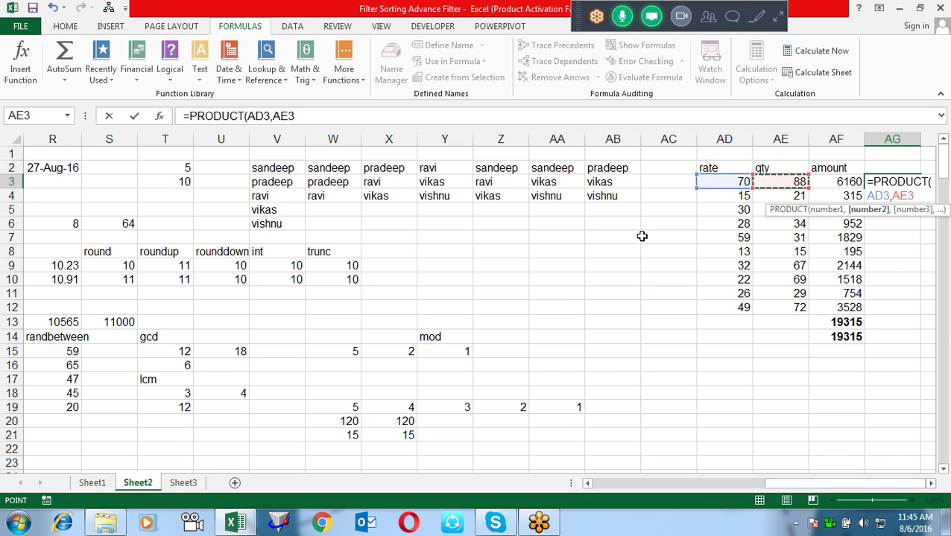
key(Return)
- Copy the PRODUCT formula from AG3 down into AG4:AG12
key(Up)
key(ctrl+c)
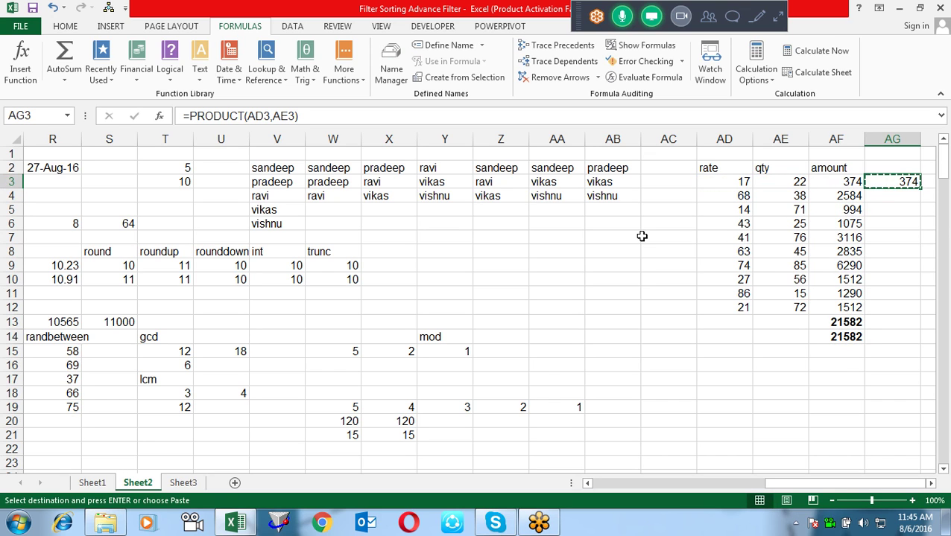
key(Down)
key(shift+Down)
key(shift+Down)
key(shift+Down)
key(shift+Down)
key(shift+Down)
key(shift+Down)
key(shift+Down)
key(shift+Up)
key(shift+Up)
key(shift+Down)
key(Return)
- Check the PRODUCT formula in AG3 and the SUM total formula for amount
key(Up)
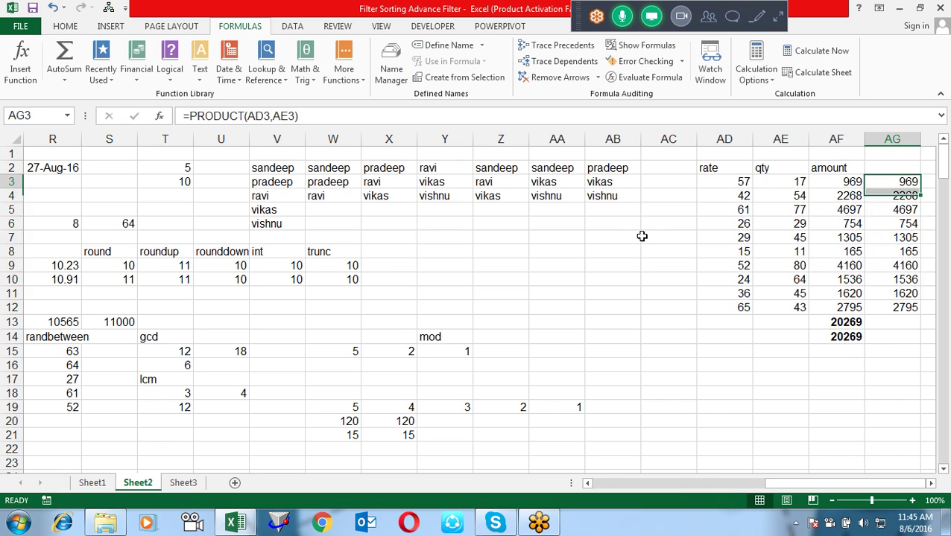
key(F2)
key(Return)
key(Down)
- Review the SUMPRODUCT total formula in row 14, leaving it unchanged
key(Down)
key(Down)
key(Down)
key(Down)
key(Down)
key(Left)
key(F2)
key(Escape)
key(Down)
key(F2)
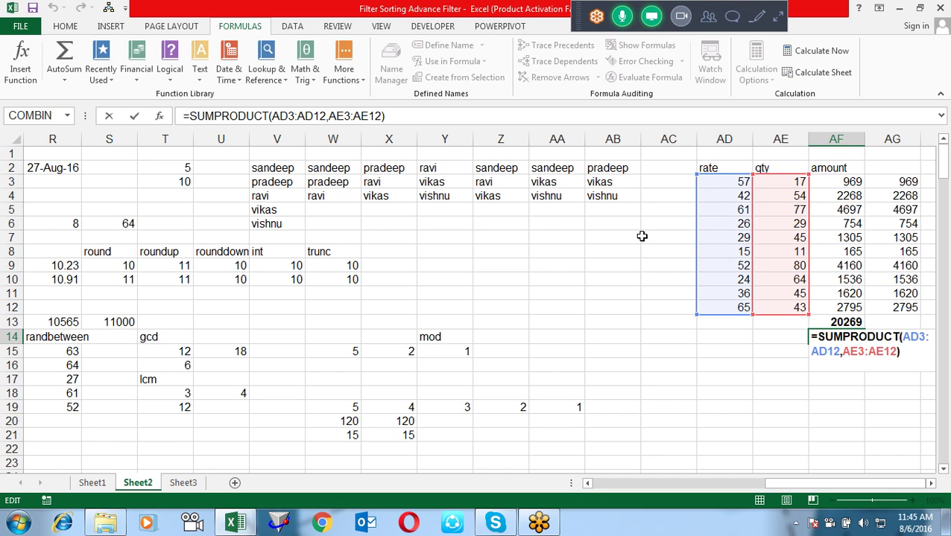
key(Escape)
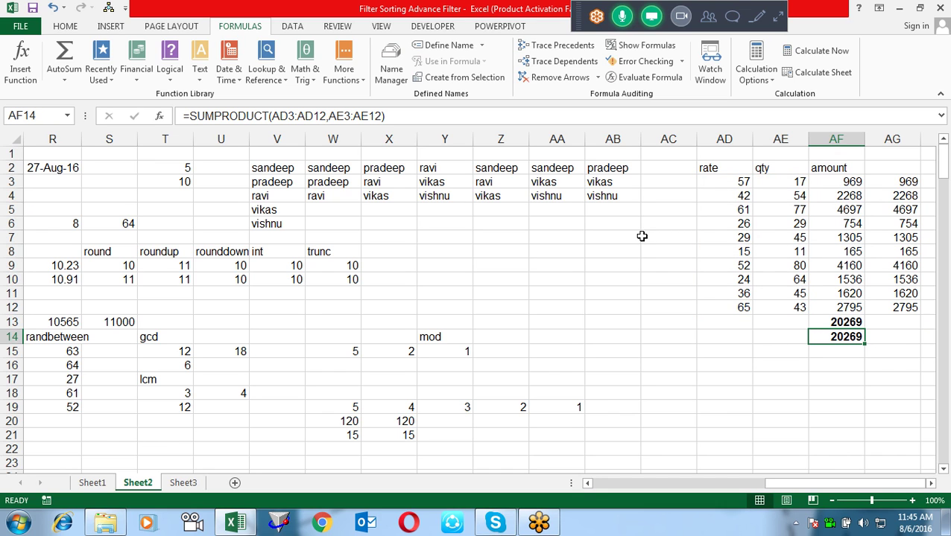
key(Right)
key(Right)
key(Right)
key(Left)
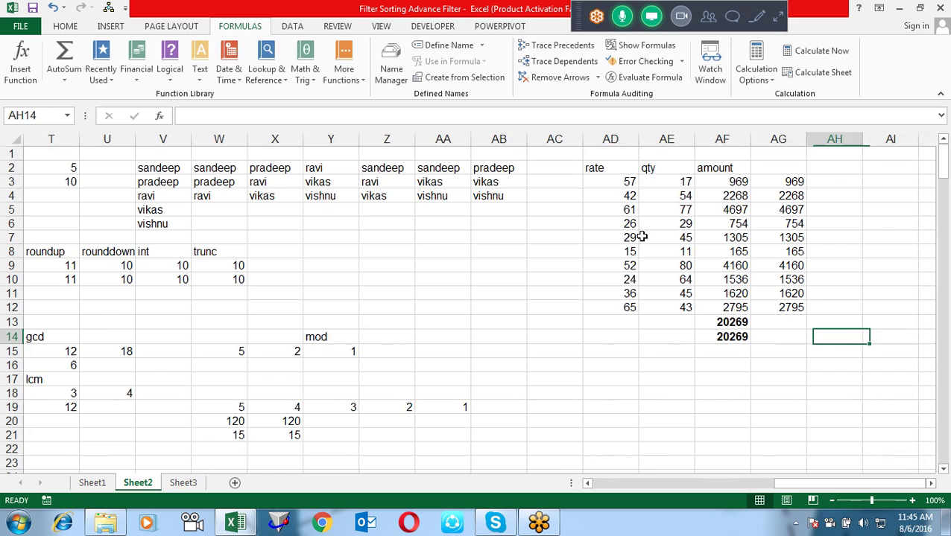
key(Left)
key(Left)
key(F2)
key(Escape)
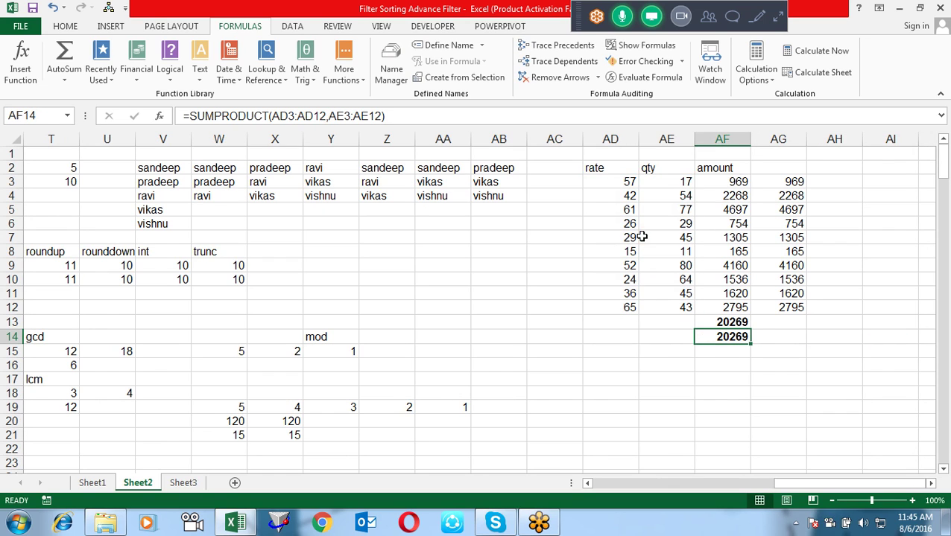
key(Left)
key(Left)
key(Left)
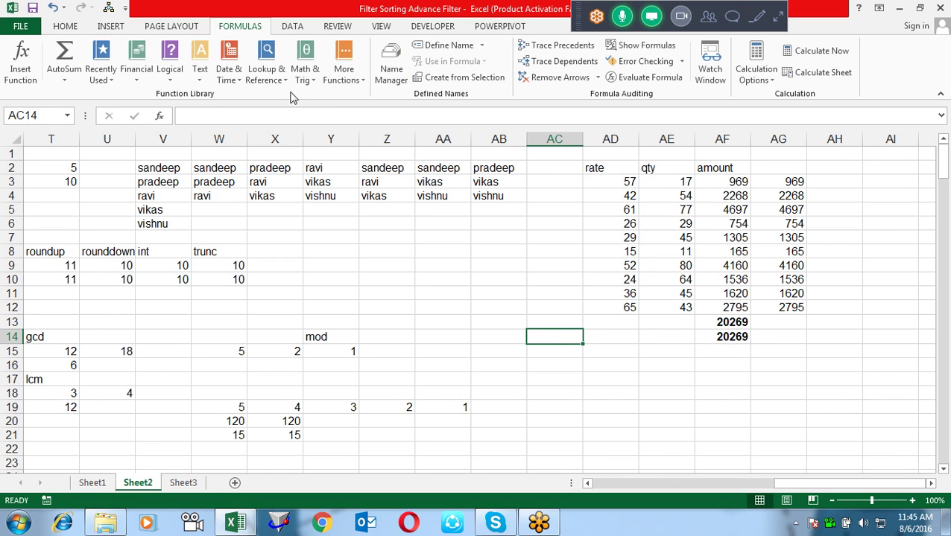
- Browse the list of Math & Trig functions on the Formulas ribbon
click(305, 71)
mouse_move(395, 142)
mouse_down()
mouse_move(400, 376)
mouse_move(400, 366)
mouse_up()
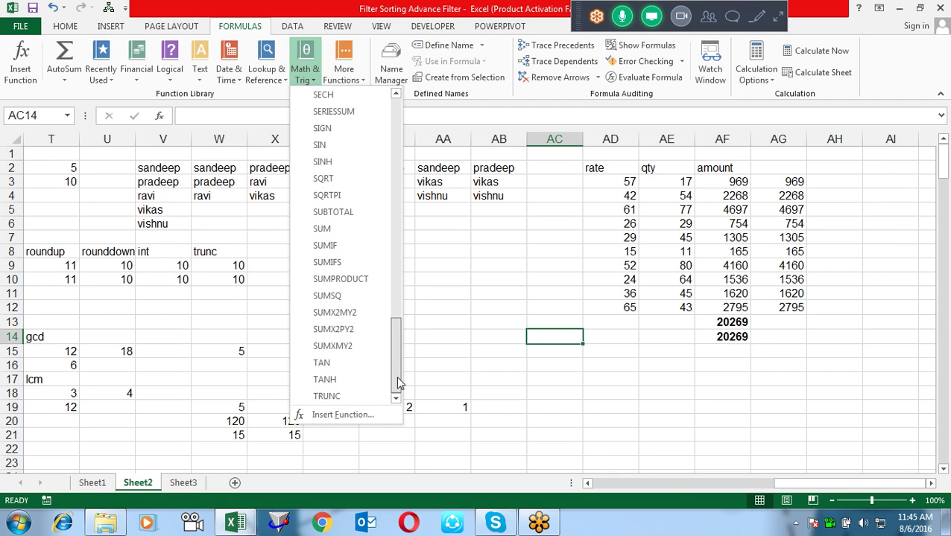
mouse_move(396, 383)
mouse_down()
mouse_move(440, 179)
mouse_move(474, 127)
mouse_up()
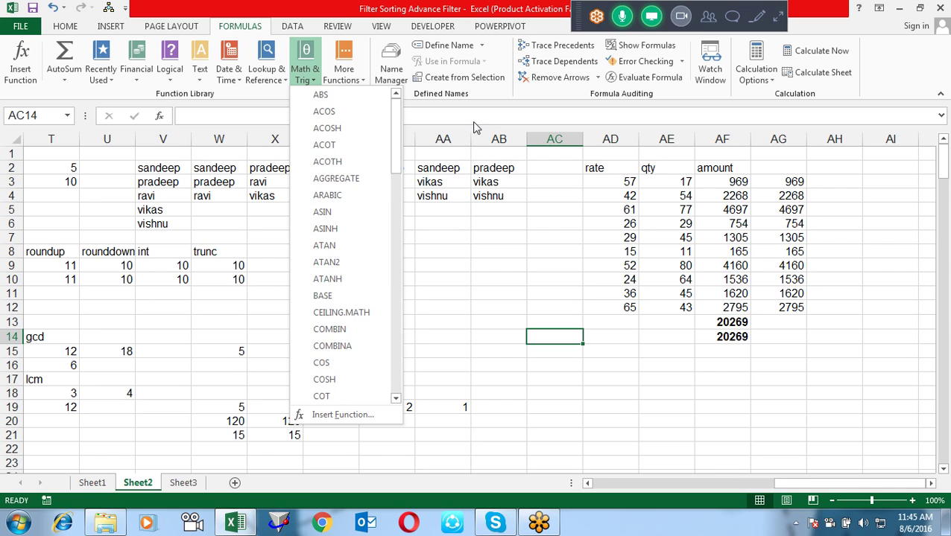
- Close the function list, then close Excel and answer the save prompt
click(479, 272)
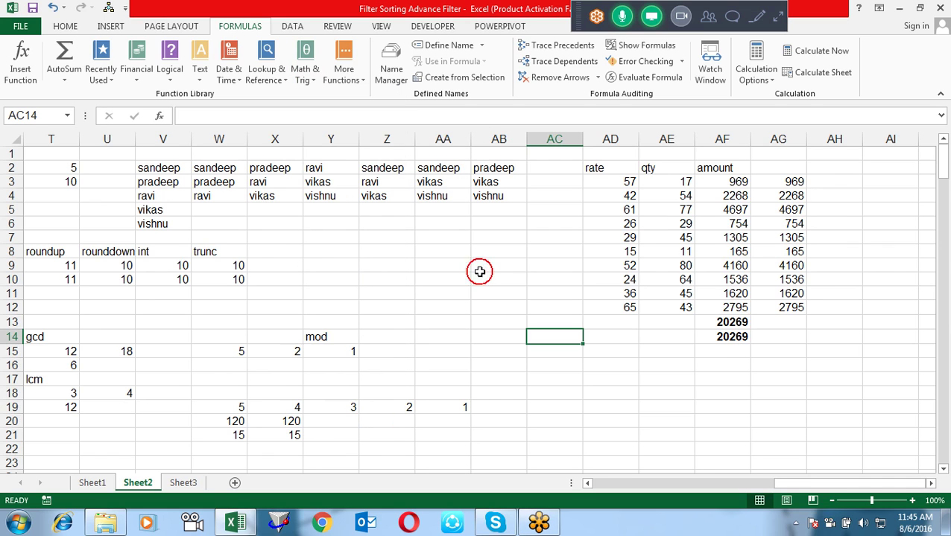
click(940, 7)
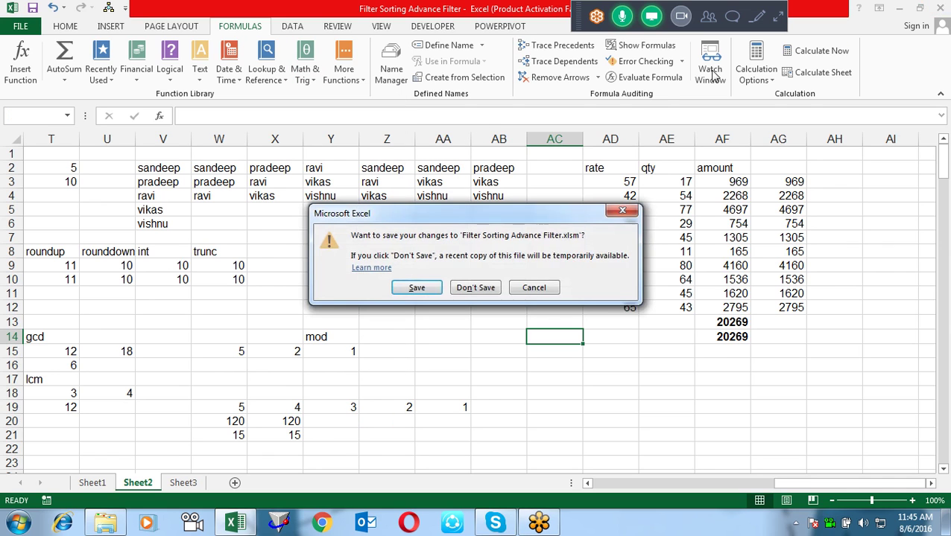
click(436, 289)
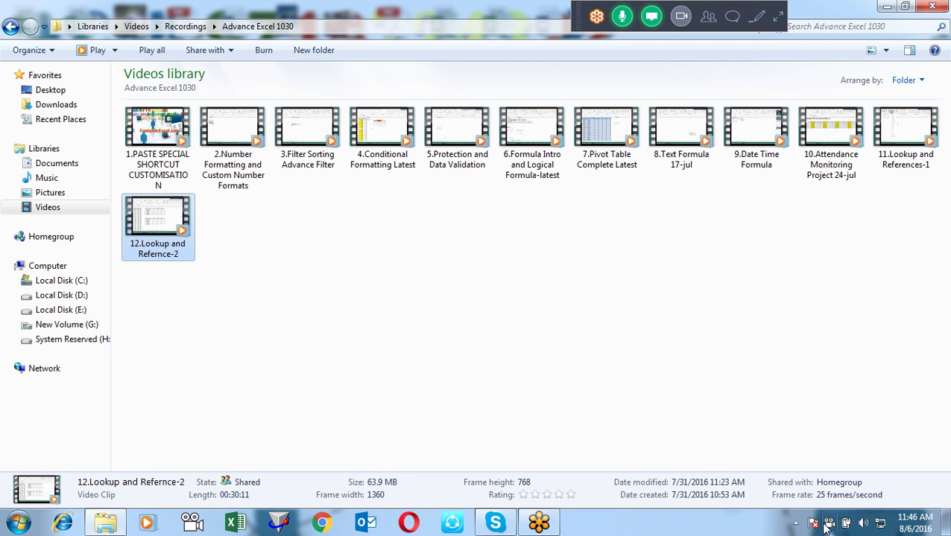